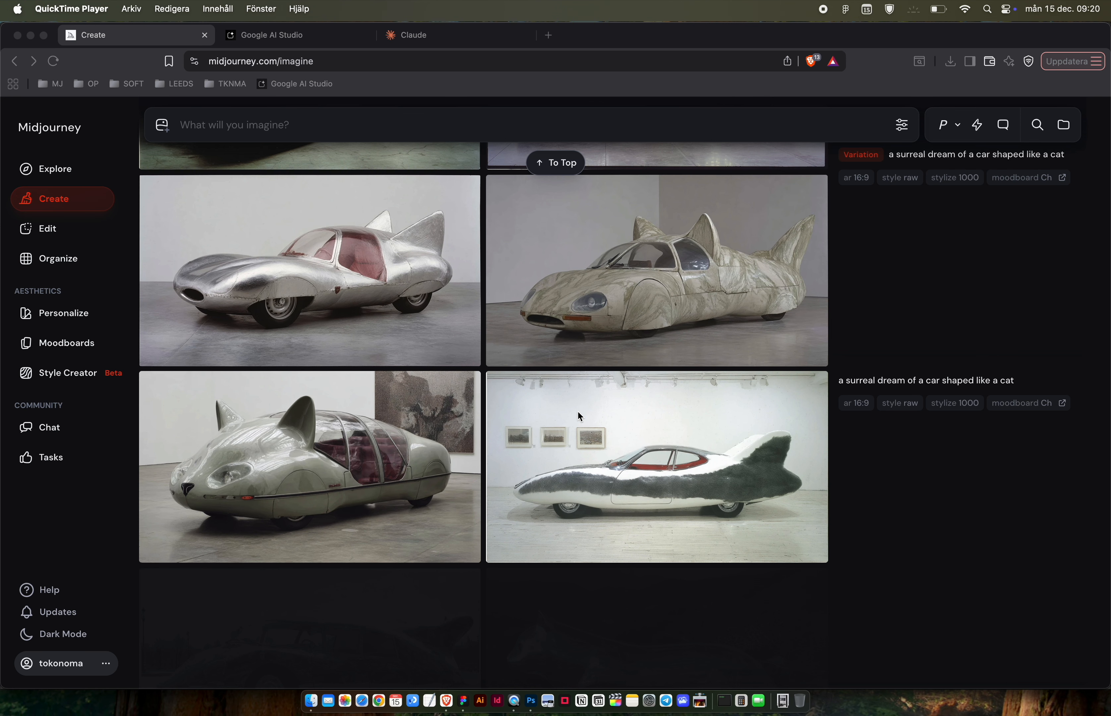
Browse the generated cat-shaped car images and compare their prompts, parameters and moodboards up to the newest result.
scroll(602, 409, up, 2)
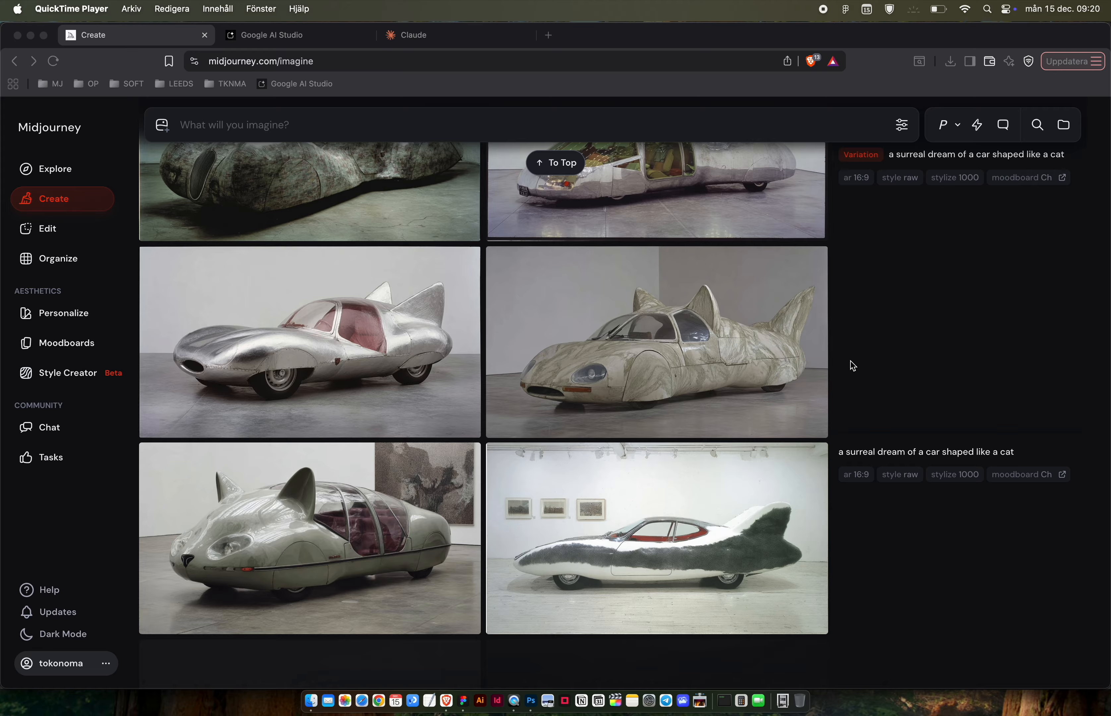
scroll(603, 508, up, 5)
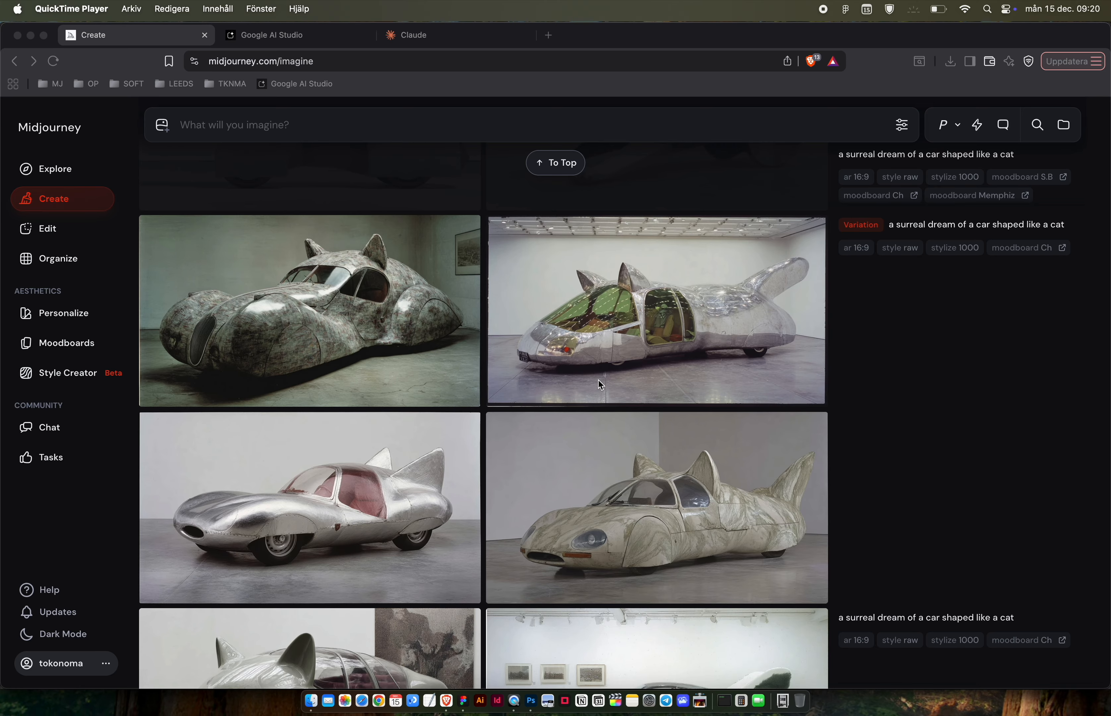
scroll(598, 380, up, 2)
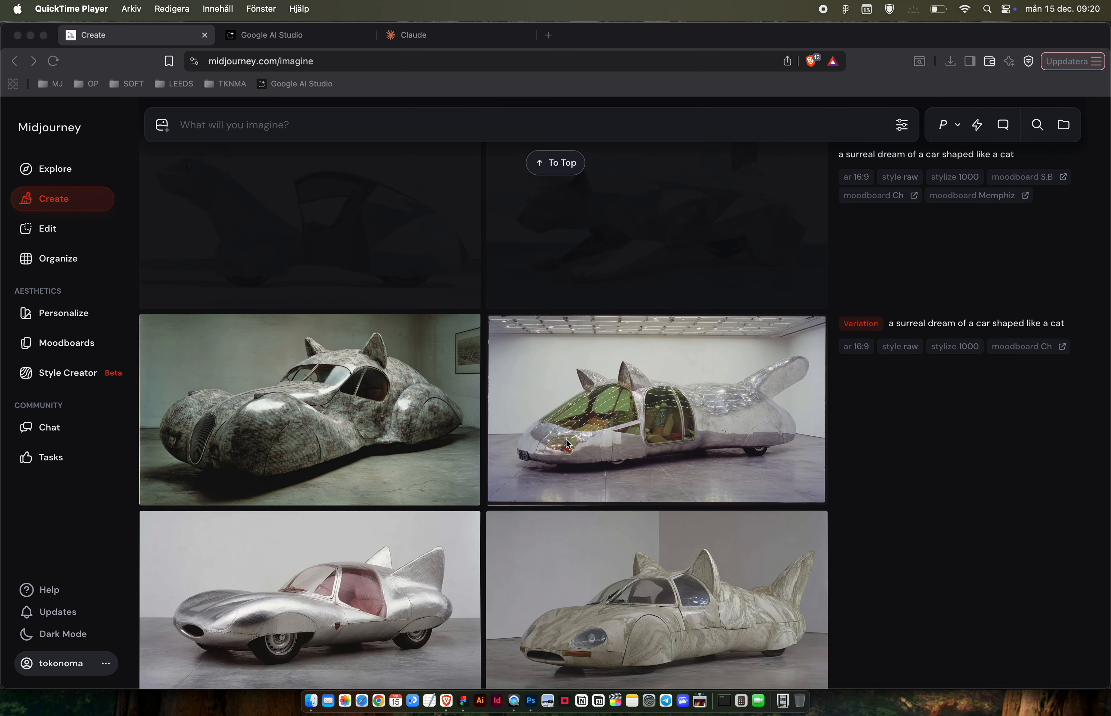
scroll(647, 378, up, 5)
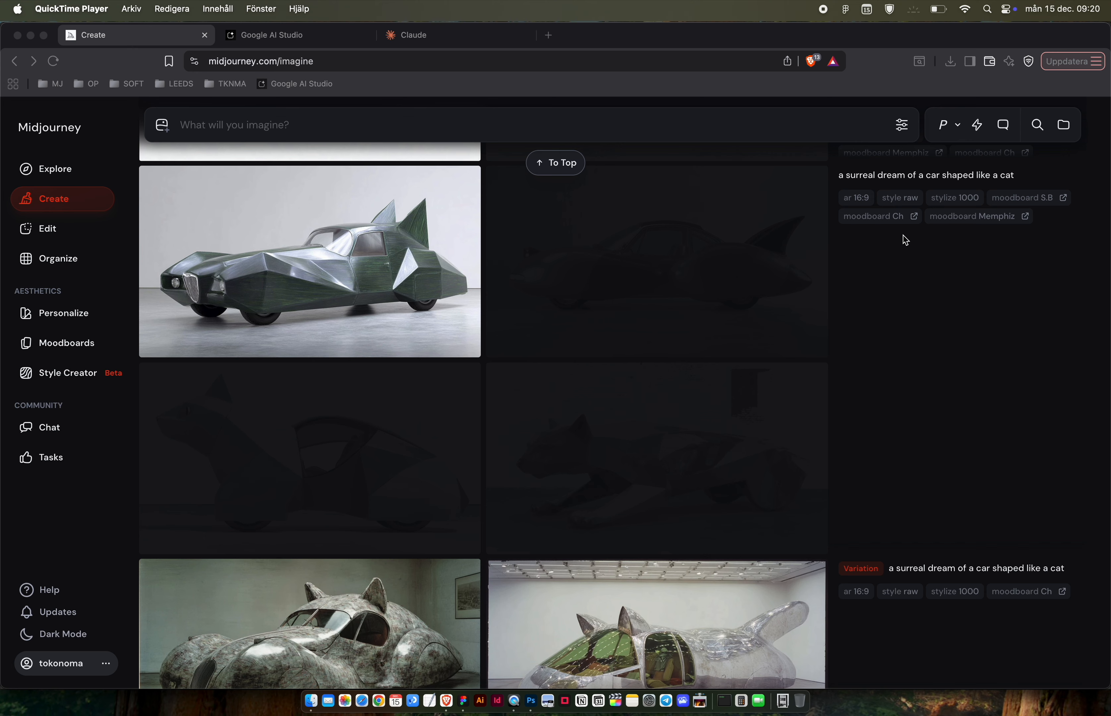
scroll(404, 348, up, 5)
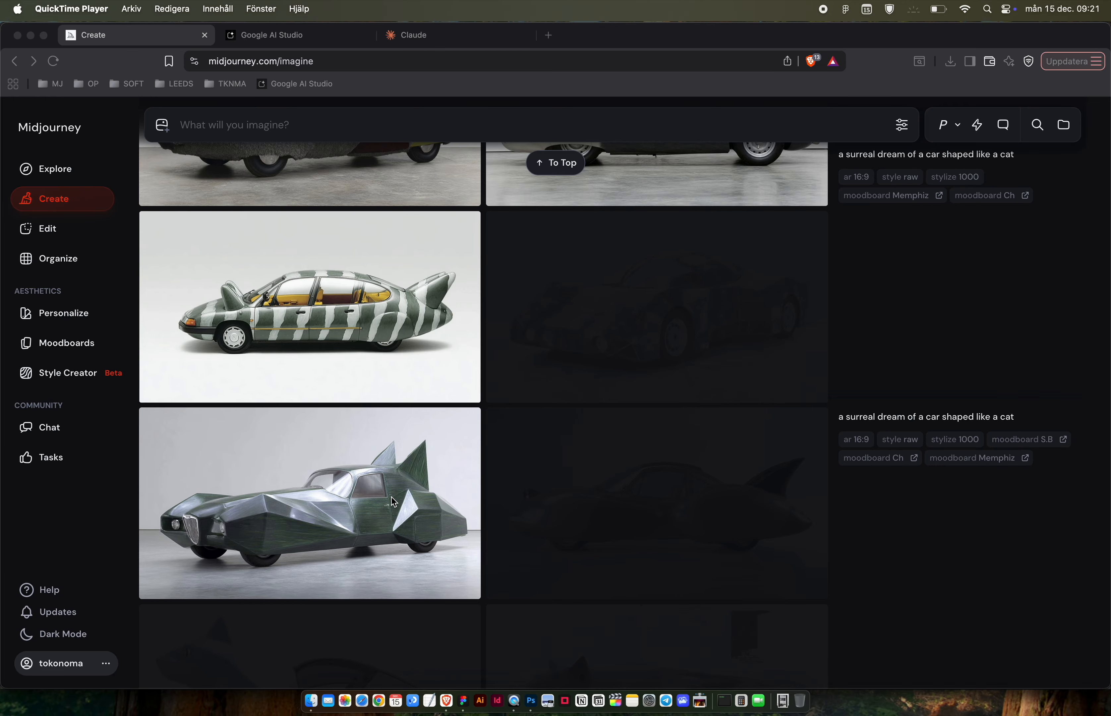
scroll(393, 502, up, 10)
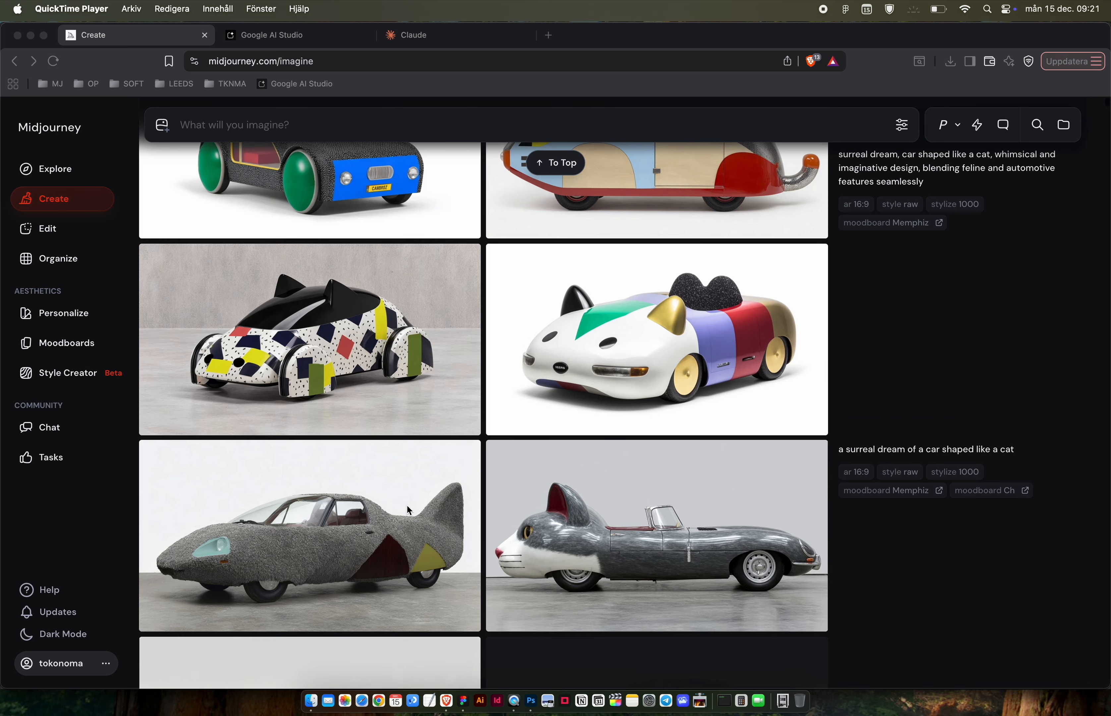
scroll(404, 509, up, 10)
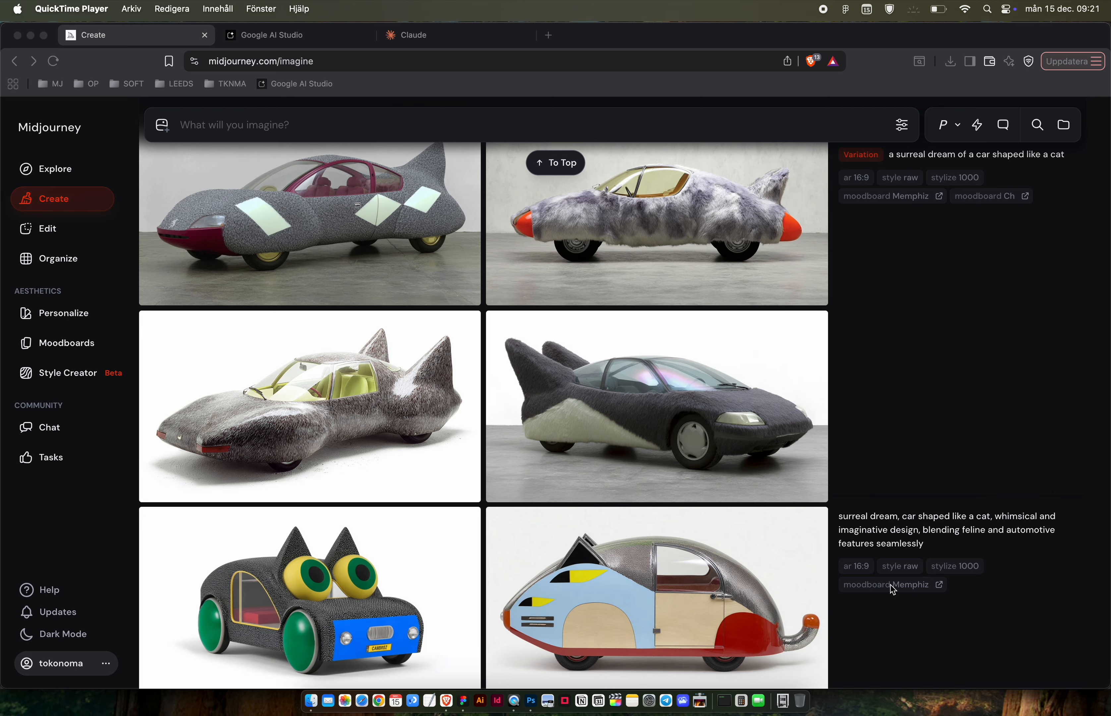
scroll(700, 592, down, 2)
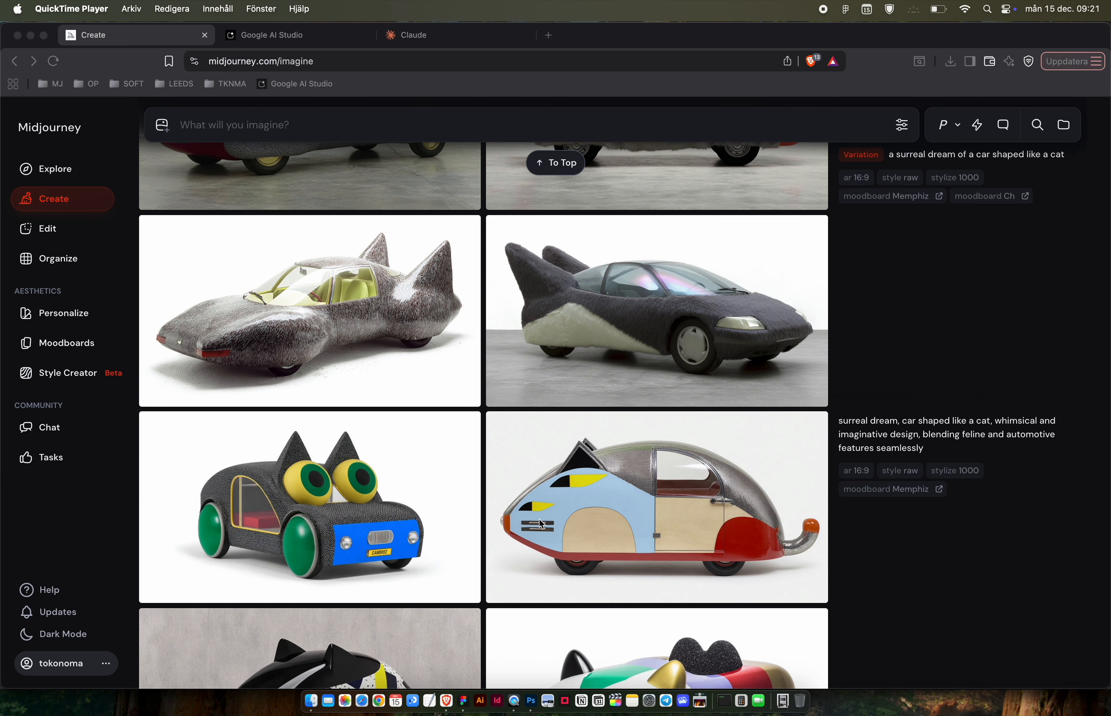
scroll(783, 453, up, 4)
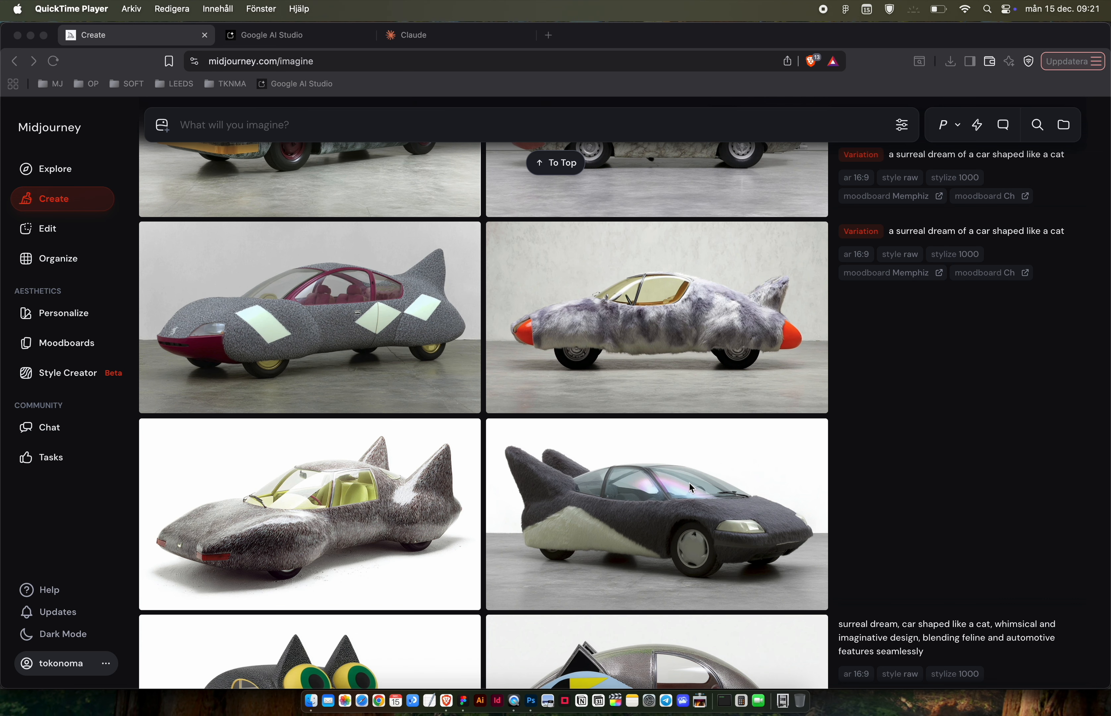
scroll(409, 433, up, 1)
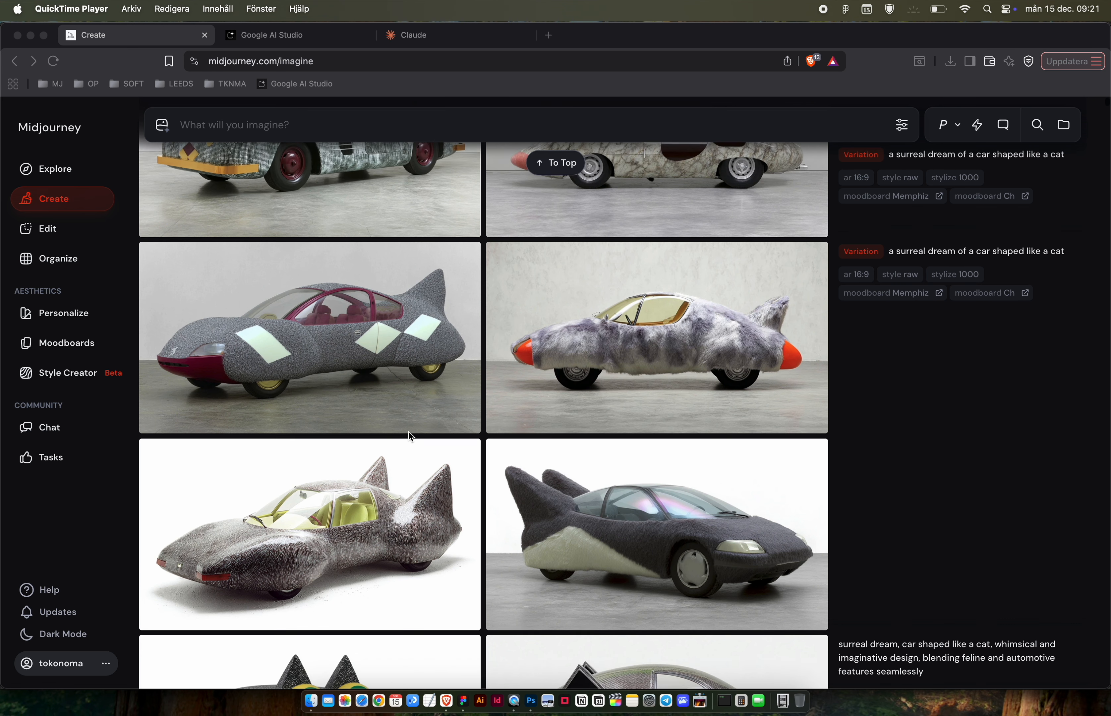
scroll(411, 437, up, 15)
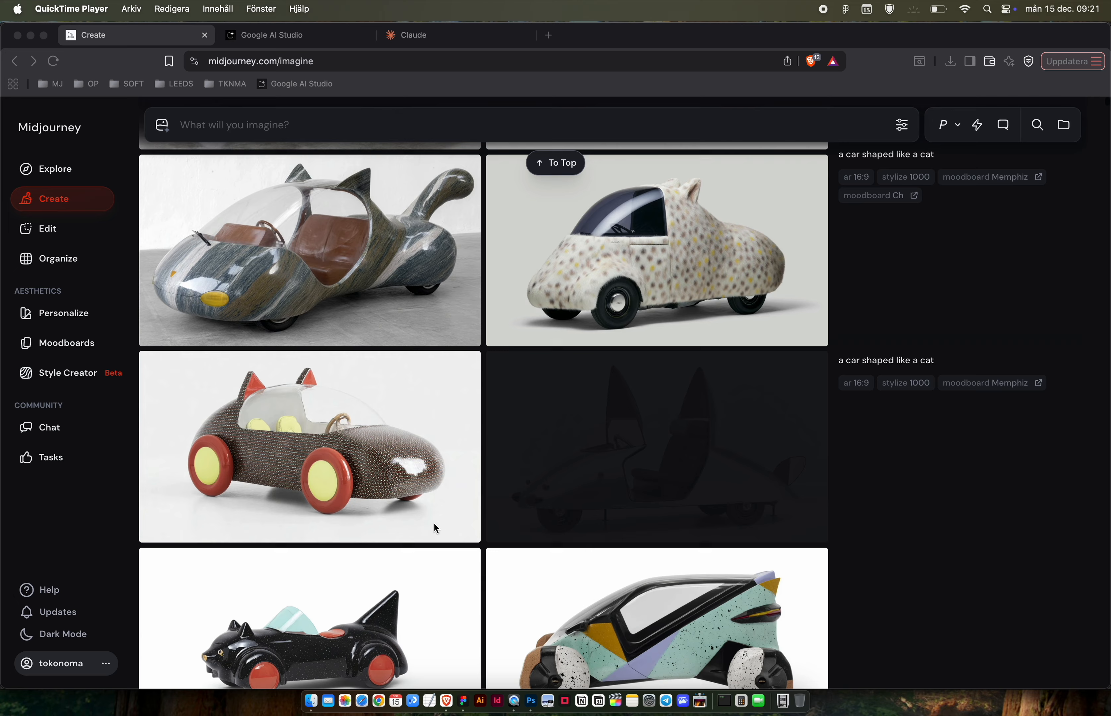
scroll(434, 526, up, 7)
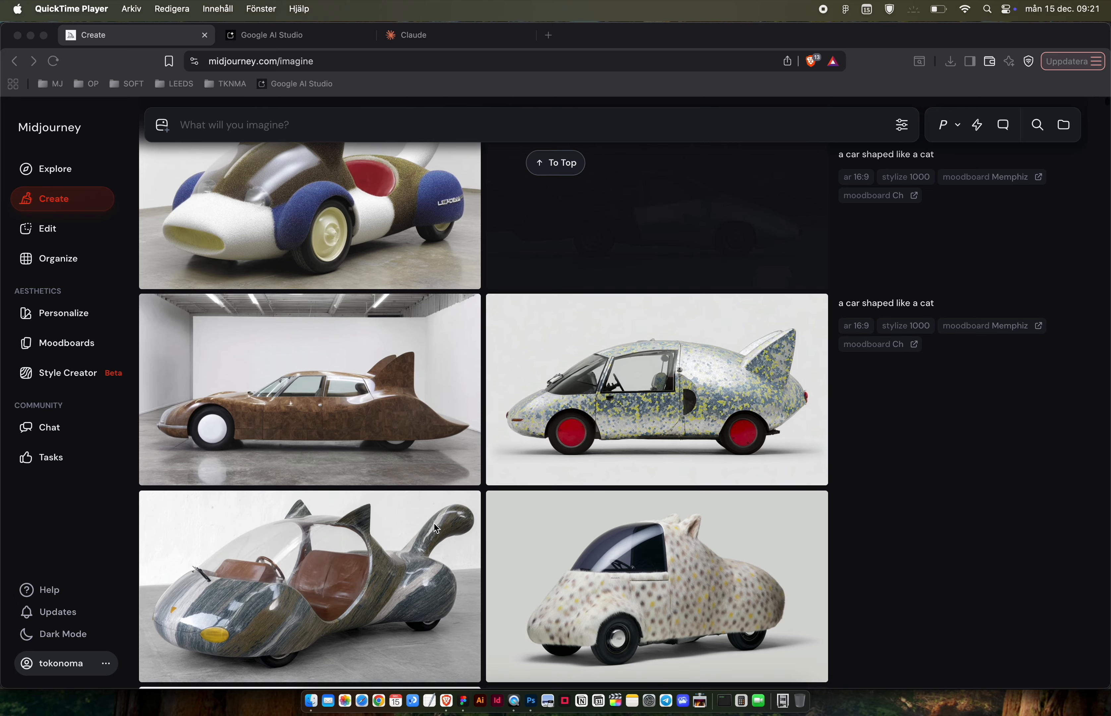
scroll(434, 523, up, 10)
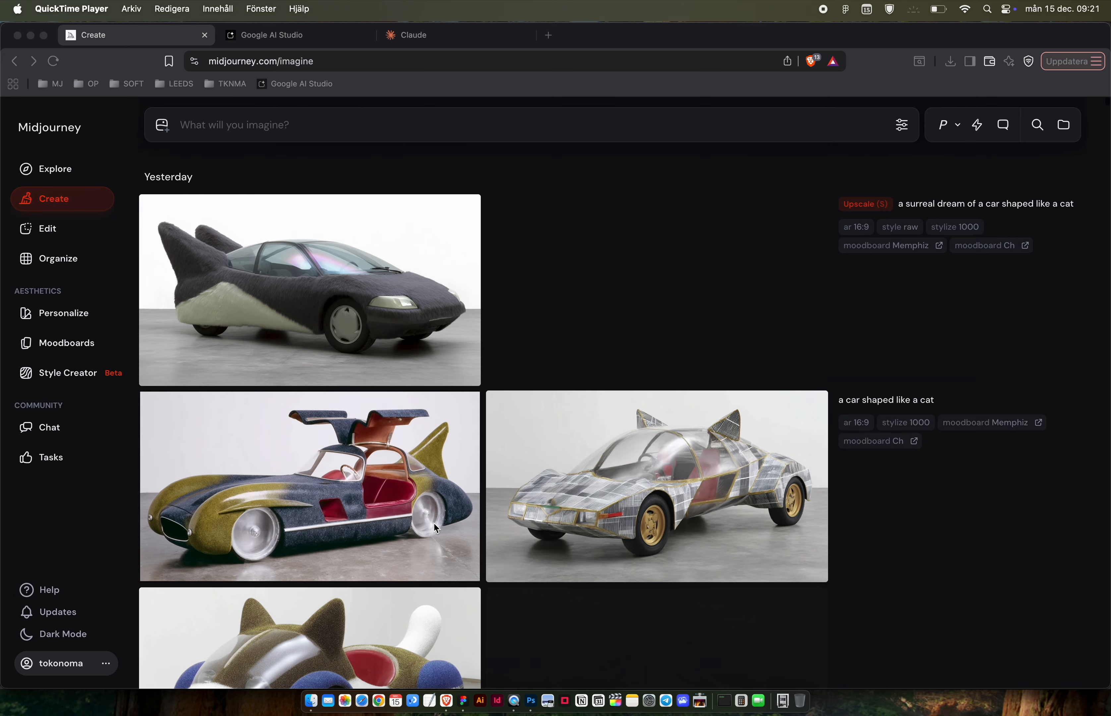
scroll(434, 521, down, 20)
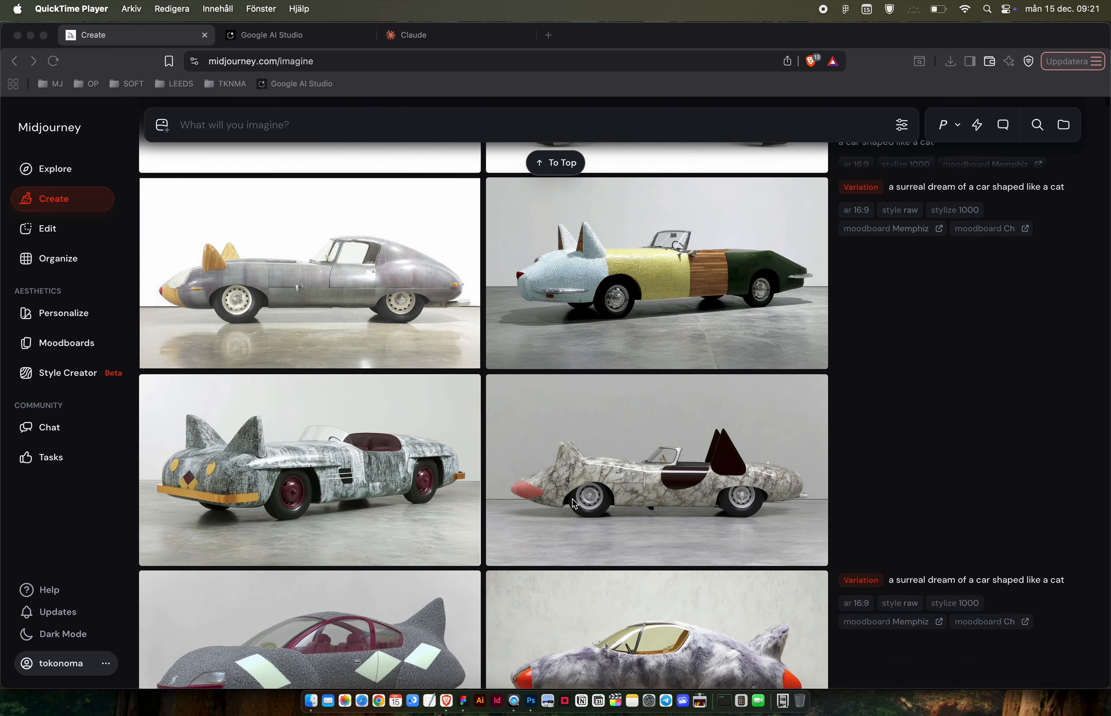
Examine the dark furry car variation made with the Memphiz and Ch moodboards, in detail view and enlarged.
scroll(572, 499, down, 10)
click(565, 407)
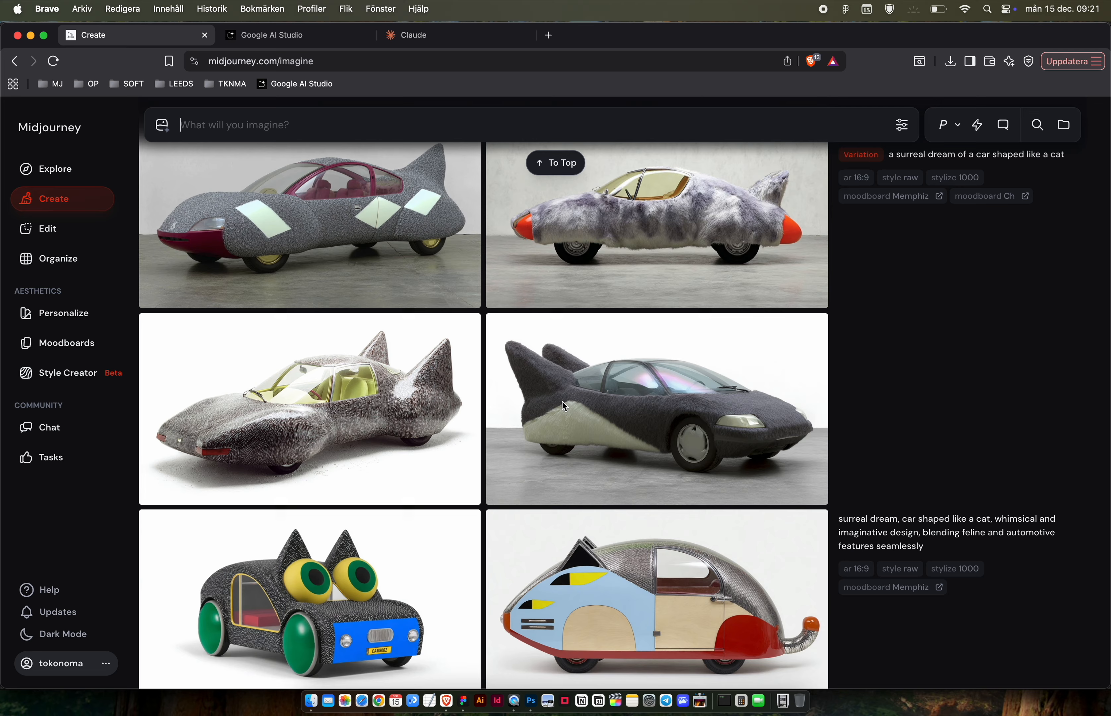
click(580, 395)
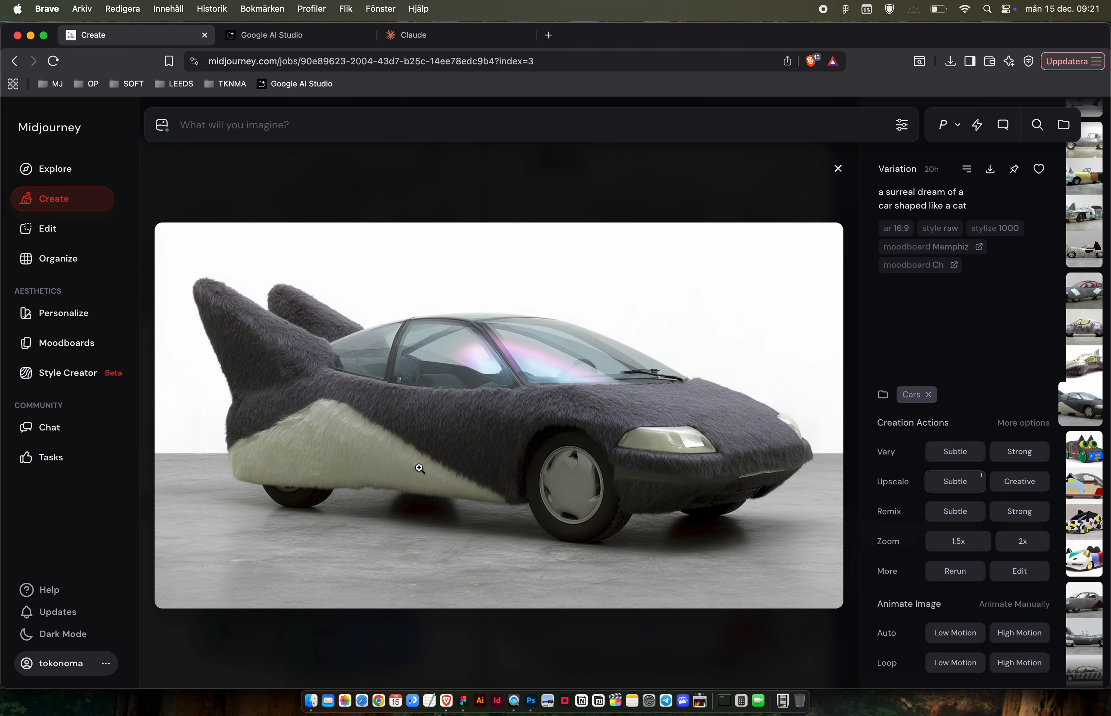
click(496, 399)
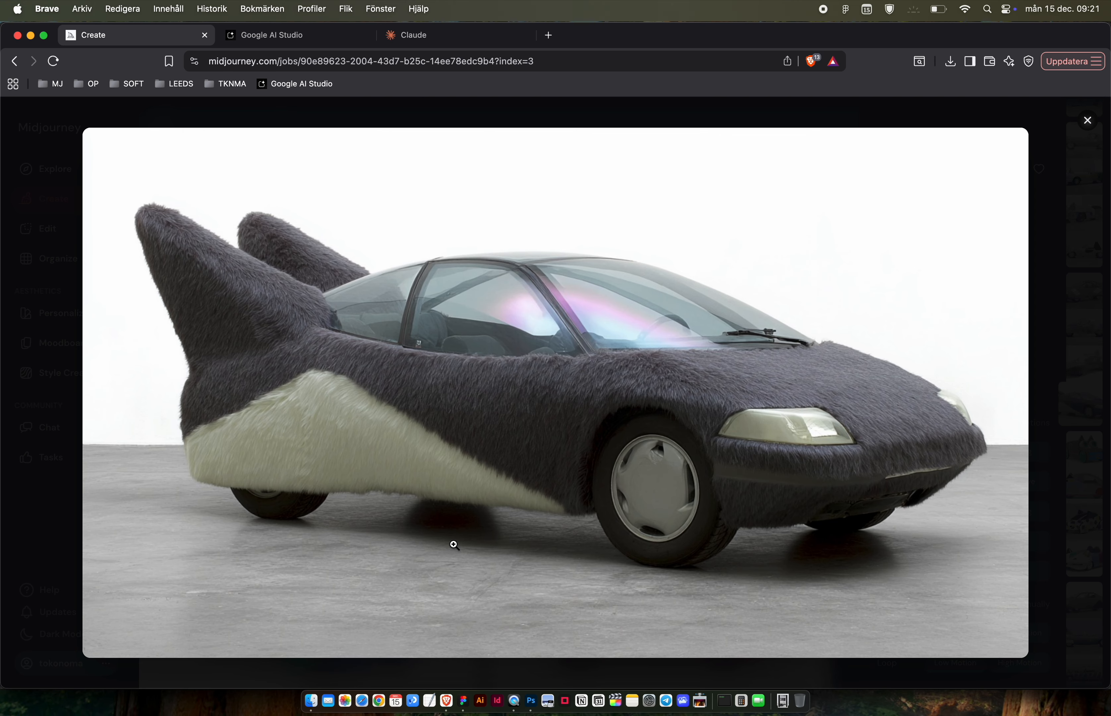
click(389, 576)
key(Escape)
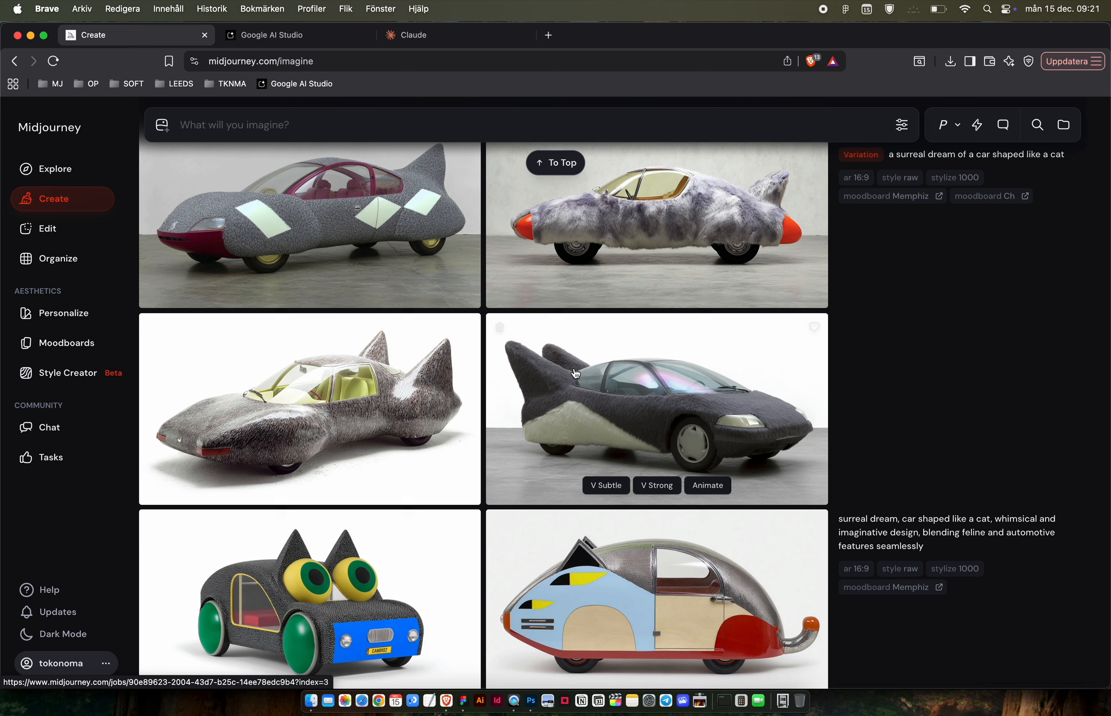
click(626, 396)
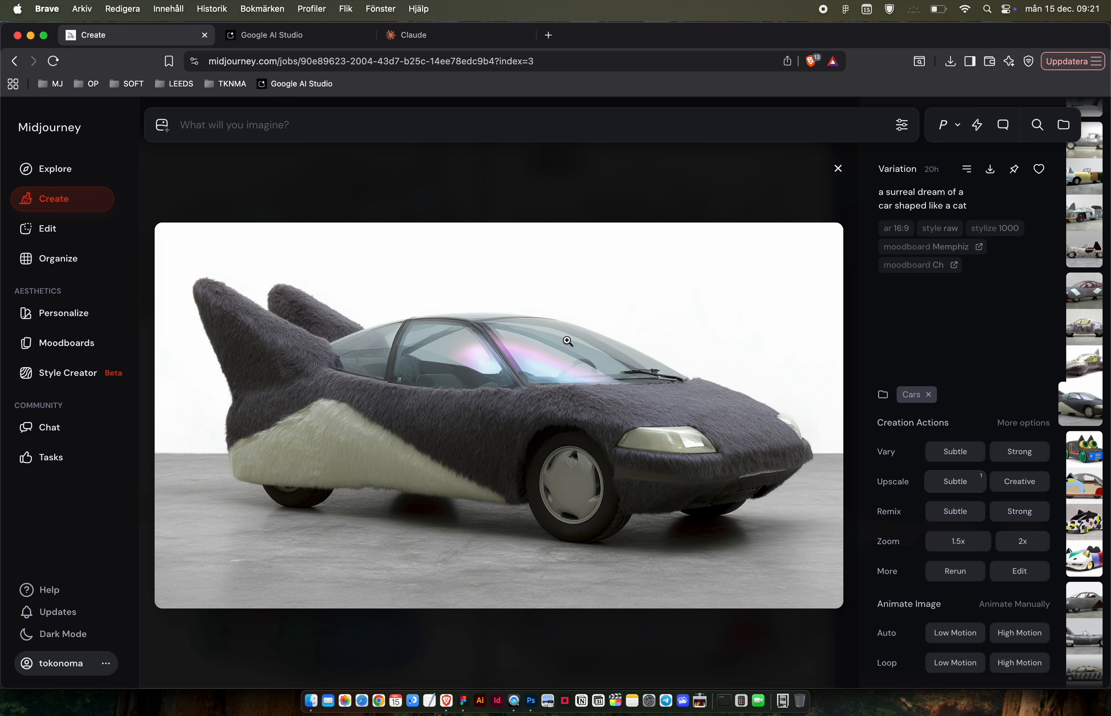
key(Escape)
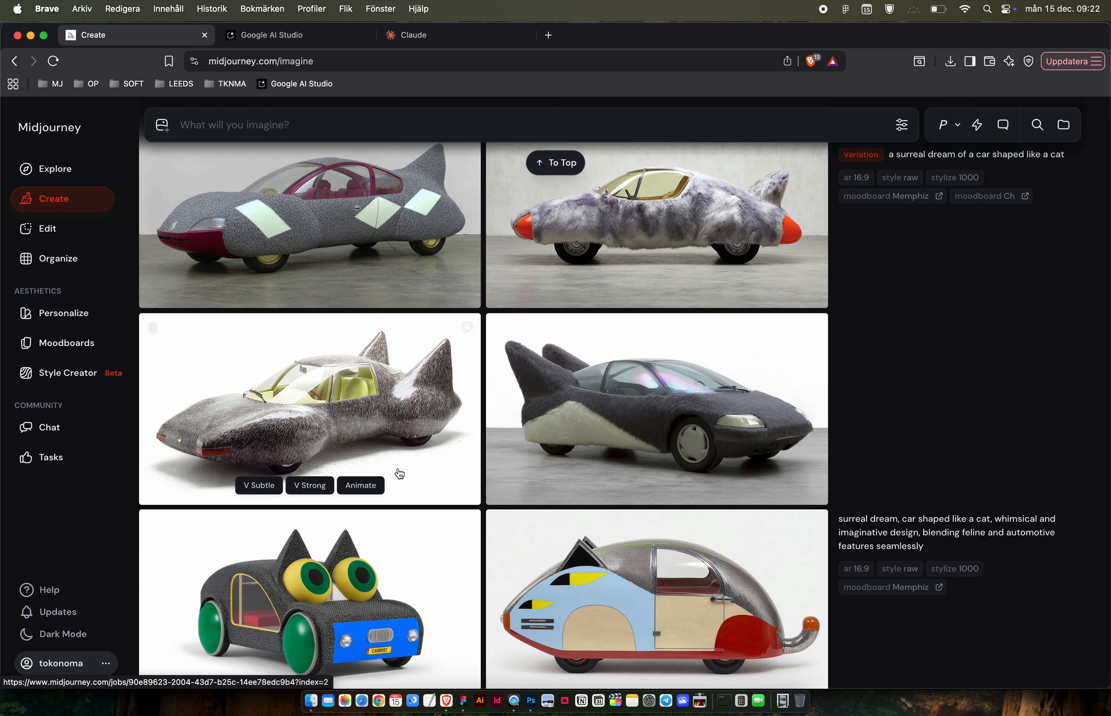
Open the upscaled version of the dark furry car at full size and copy the image.
scroll(382, 465, up, 20)
click(197, 216)
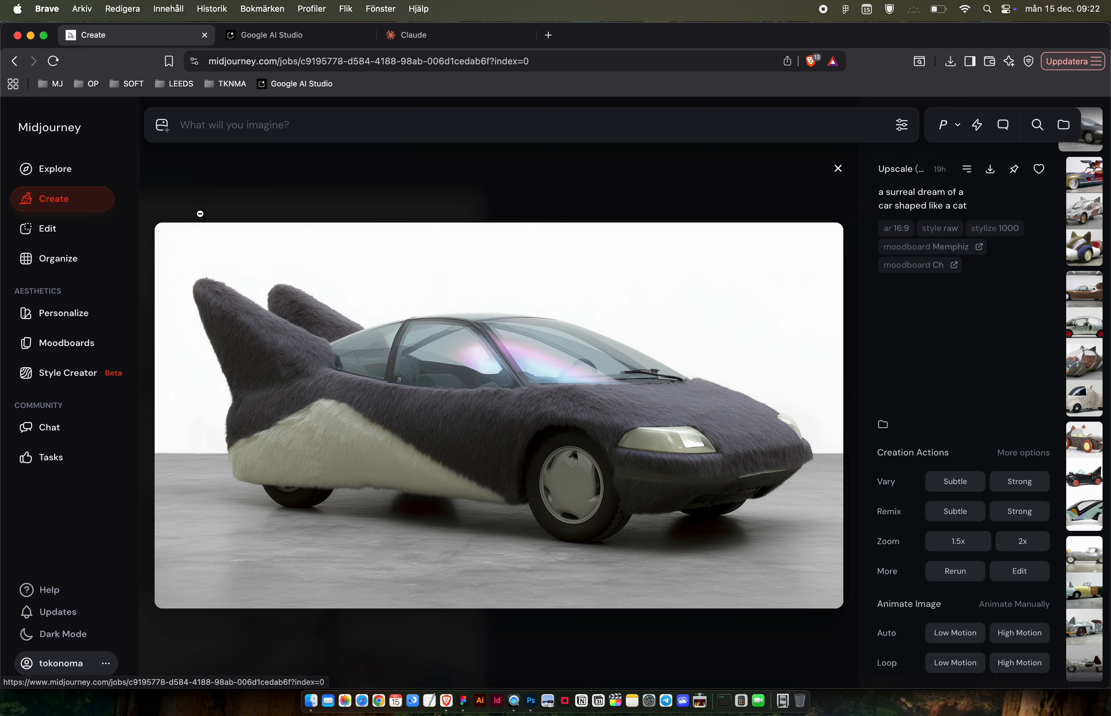
click(532, 455)
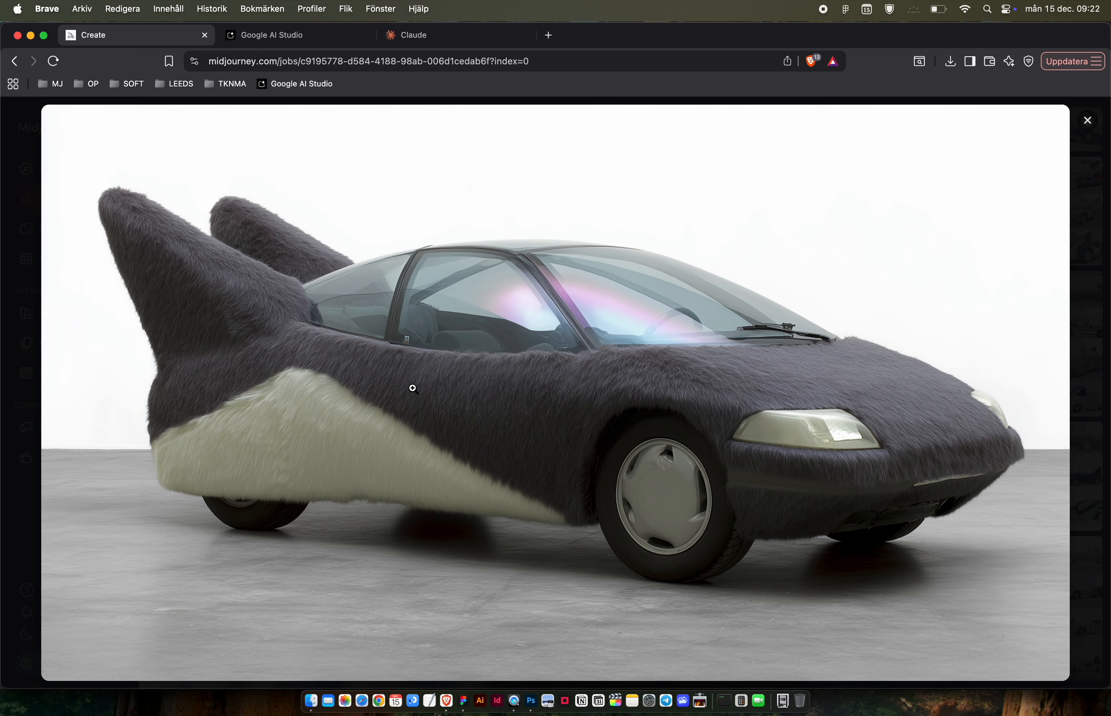
right_click(486, 252)
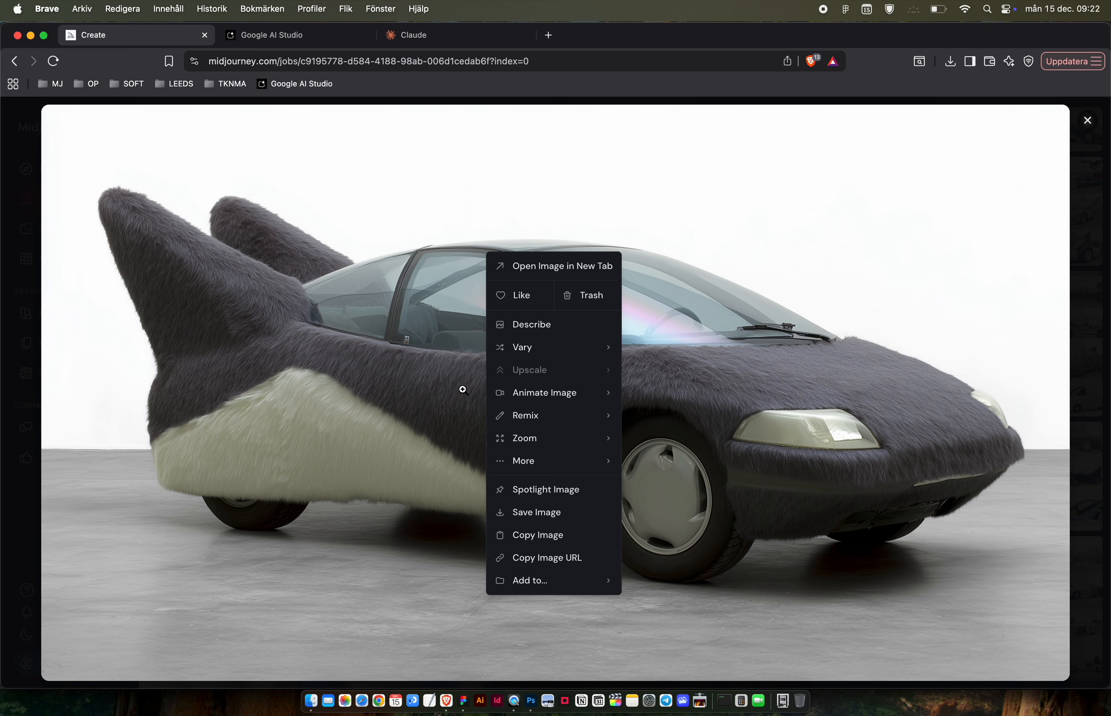
click(532, 540)
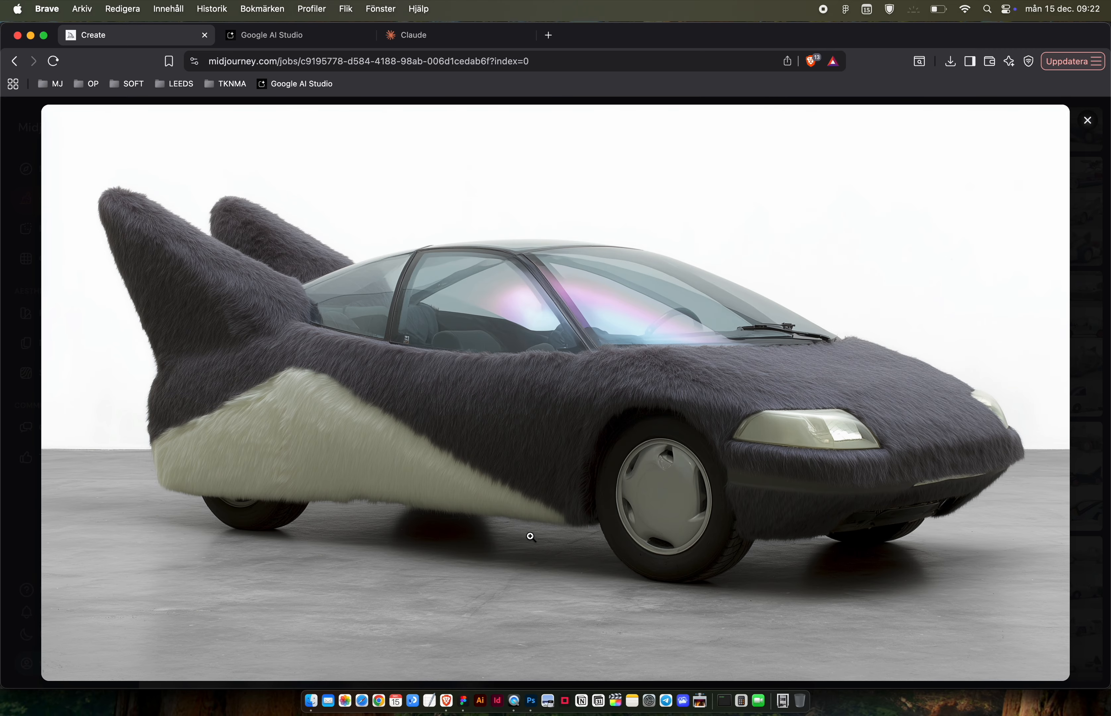
Switch to Figma and paste the copied car image onto the canvas of the MidJourney file.
key(super+Tab)
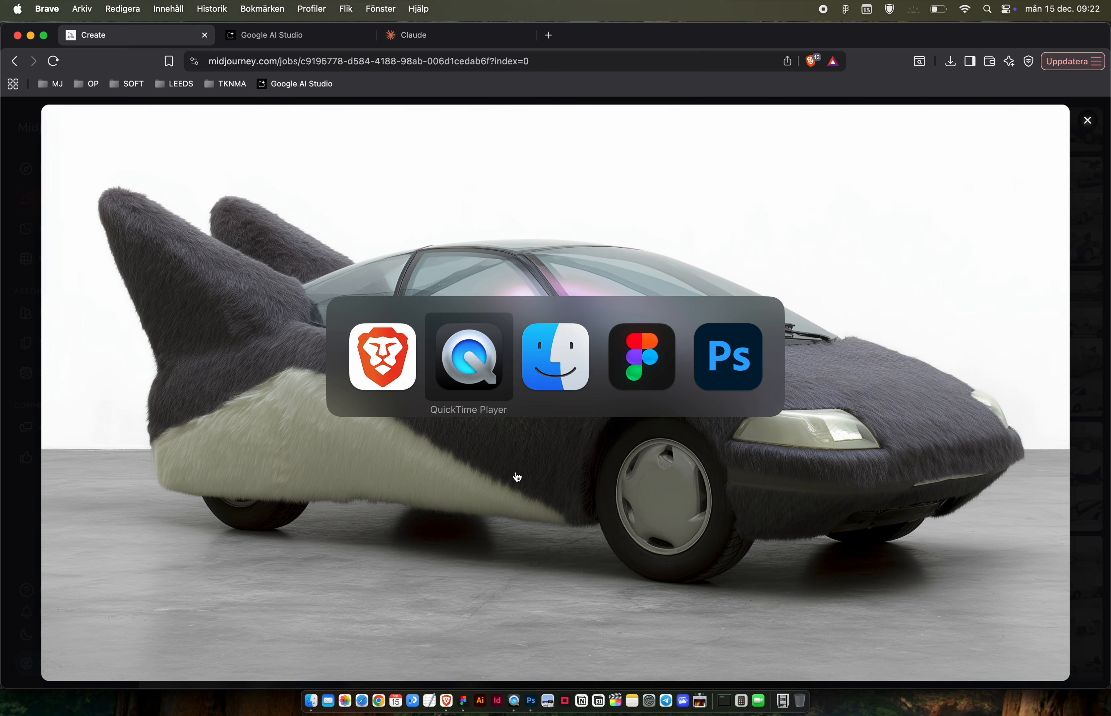
click(638, 362)
key(super+v)
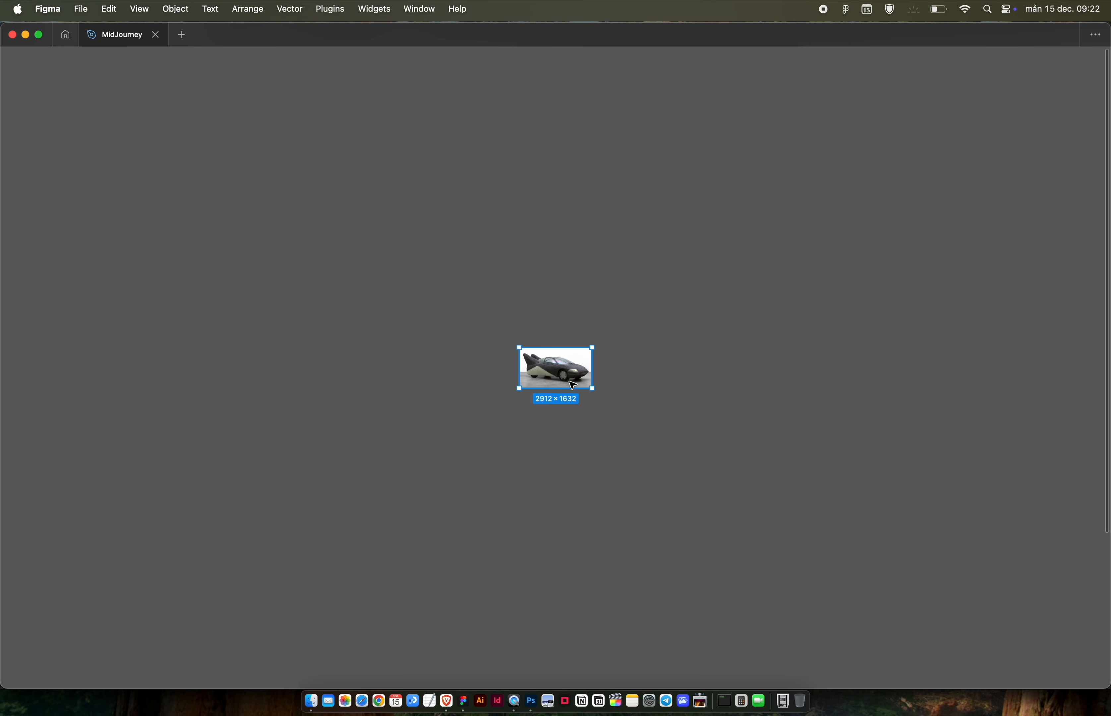
scroll(573, 385, up, 10)
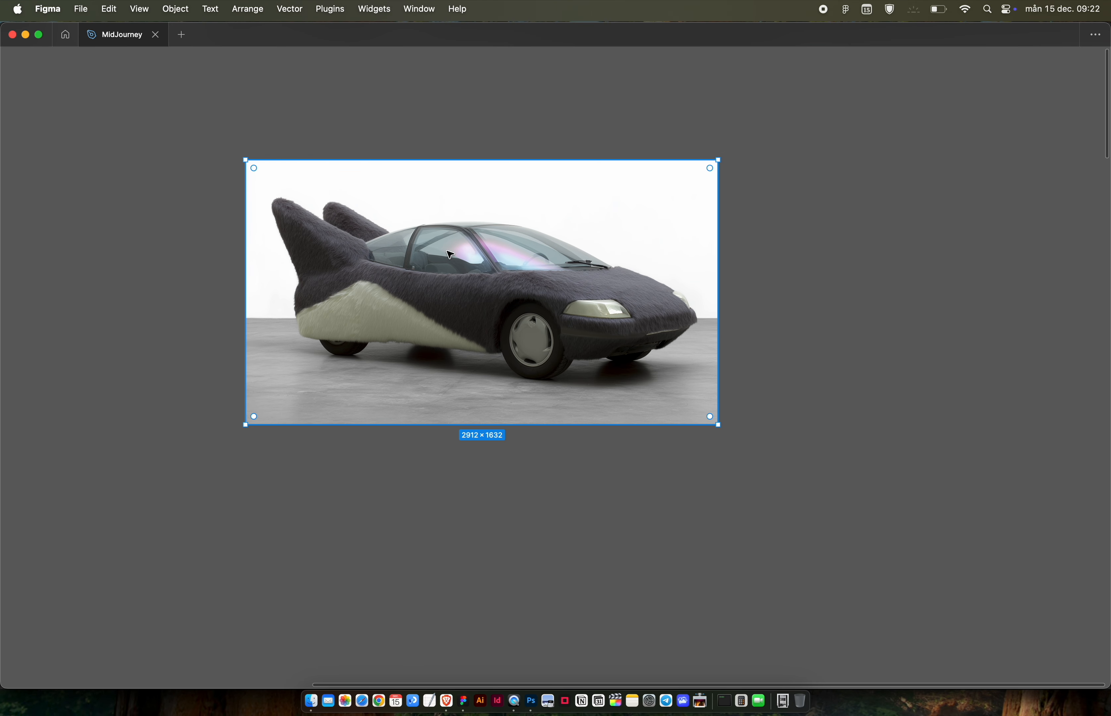
Wrap the pasted car image in a frame using Frame selection, leaving nothing selected.
right_click(333, 237)
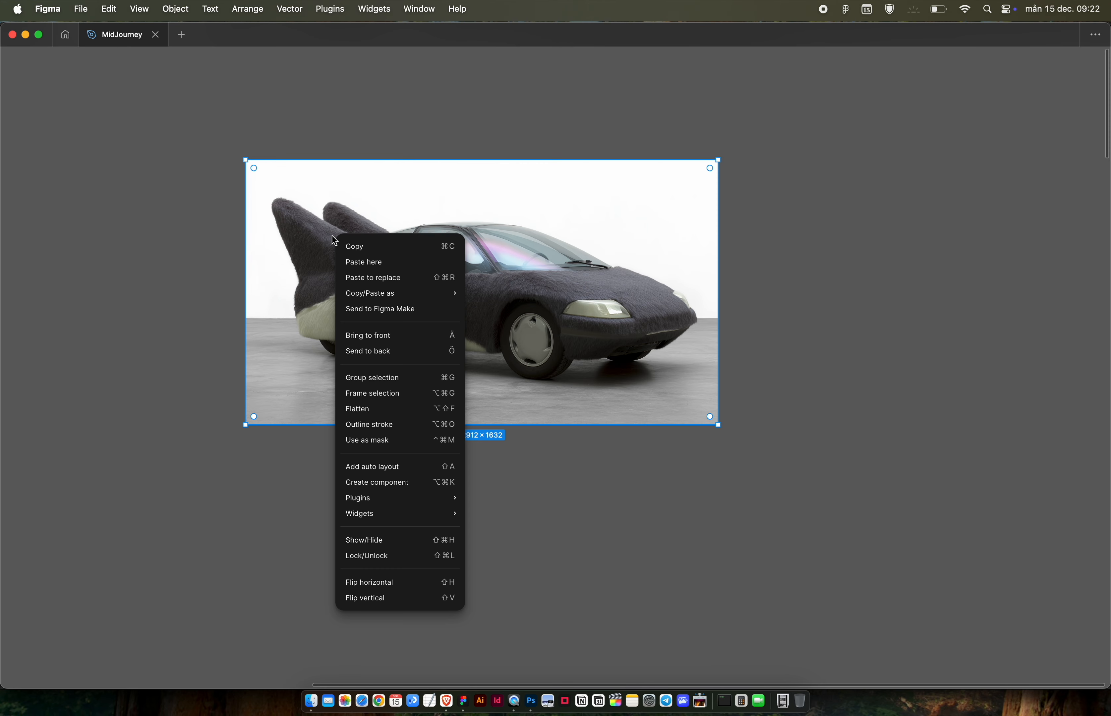
click(406, 393)
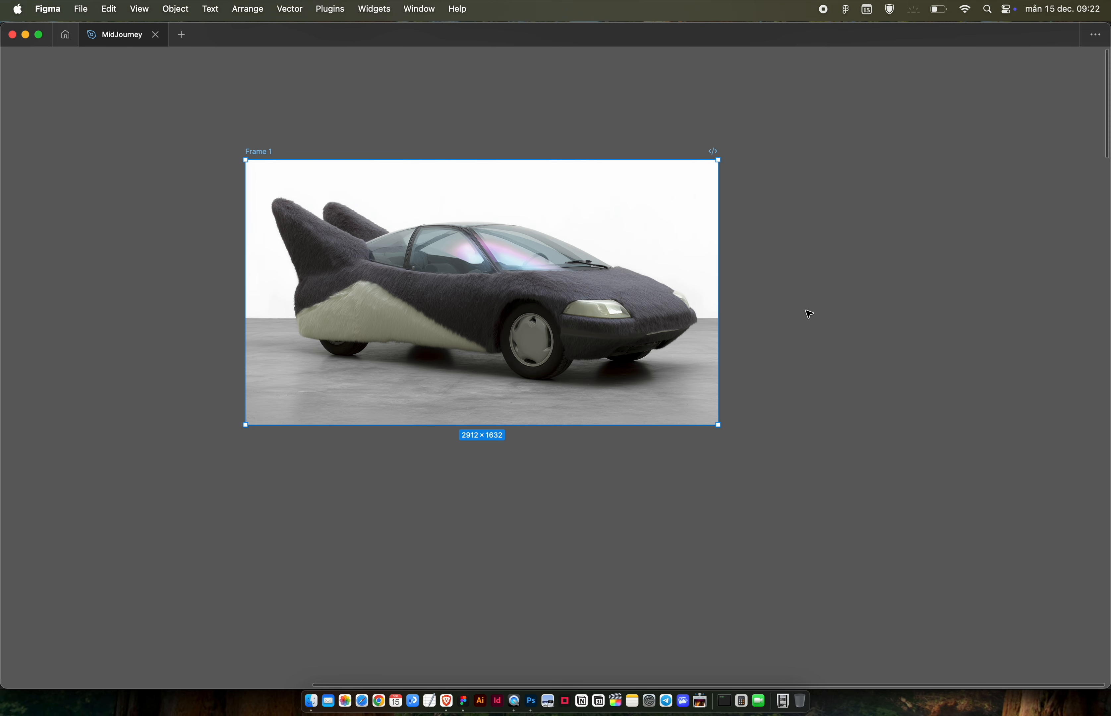
click(799, 320)
Inspect the framed car image up close, checking the fur texture, windows and interior, and view it whole again.
scroll(329, 226, up, 2)
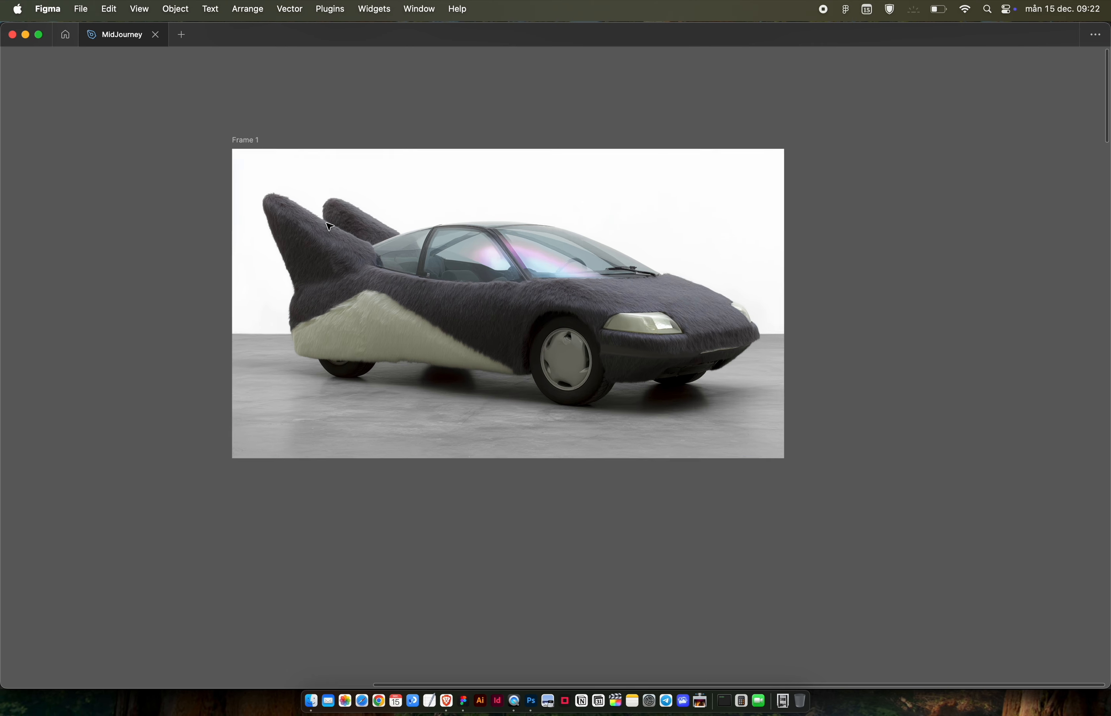
scroll(329, 227, up, 5)
scroll(324, 221, right, 4)
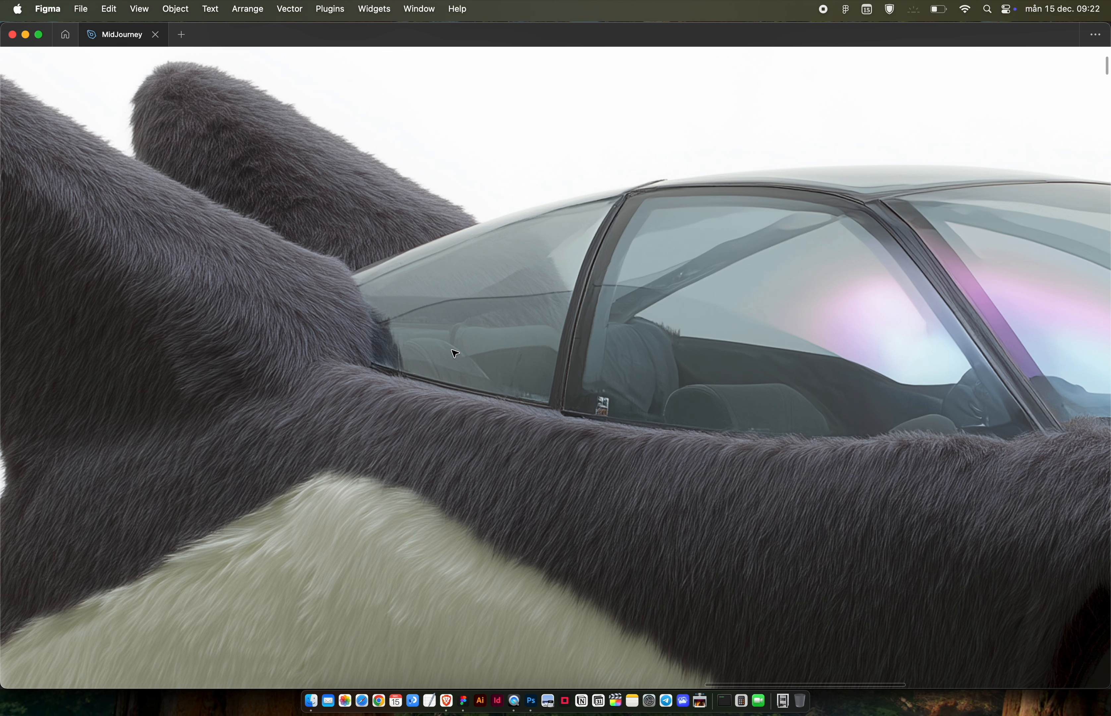
scroll(486, 327, right, 10)
scroll(486, 327, down, 3)
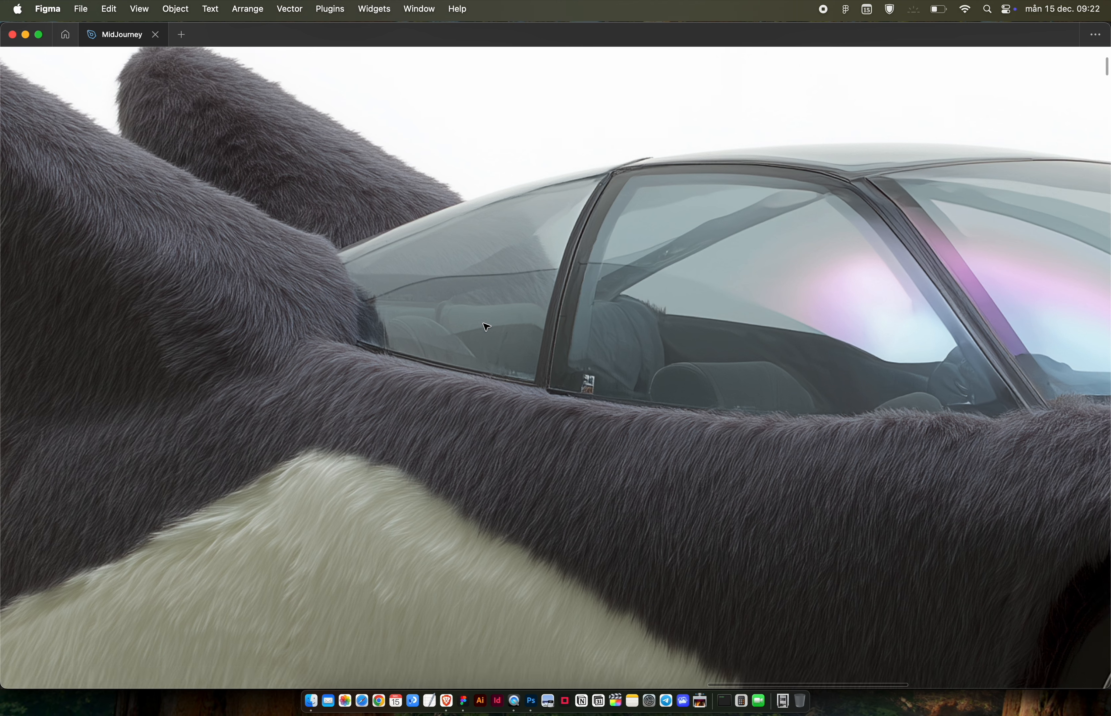
scroll(742, 322, up, 5)
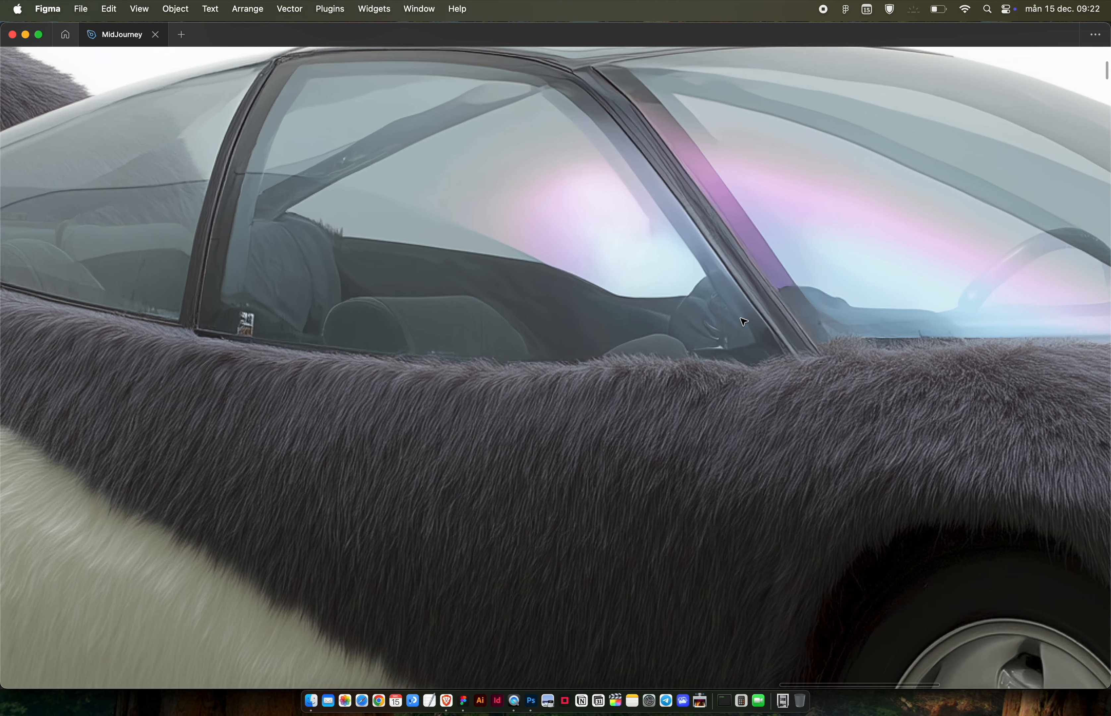
scroll(744, 322, down, 10)
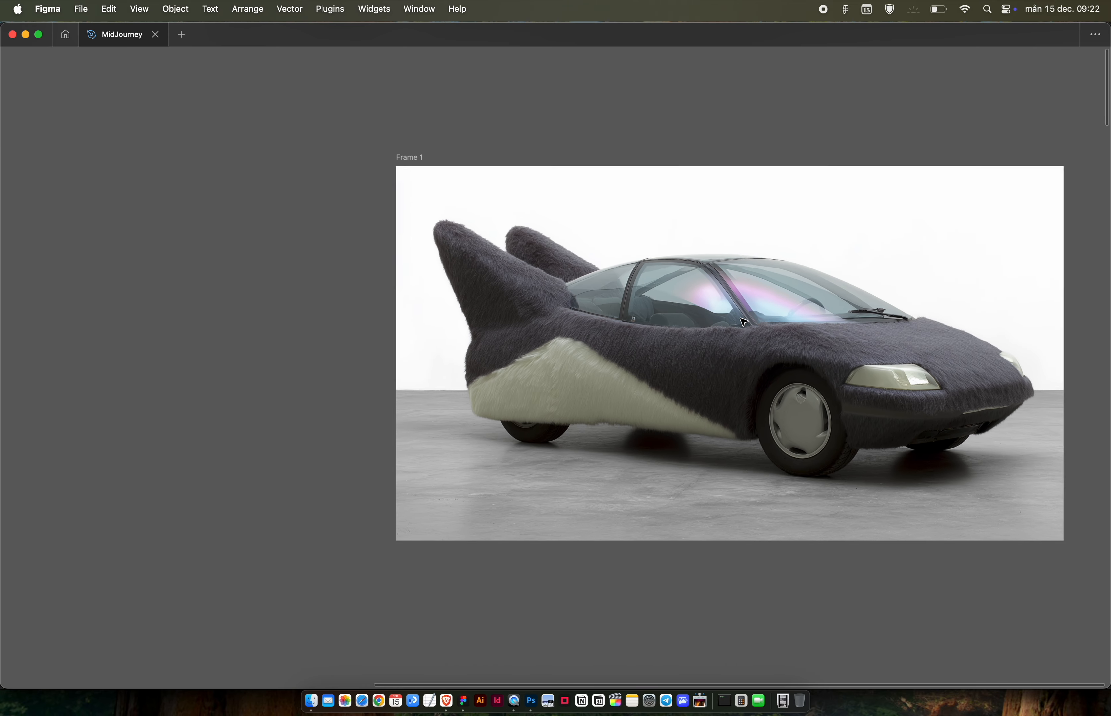
scroll(744, 322, up, 3)
scroll(744, 322, right, 1)
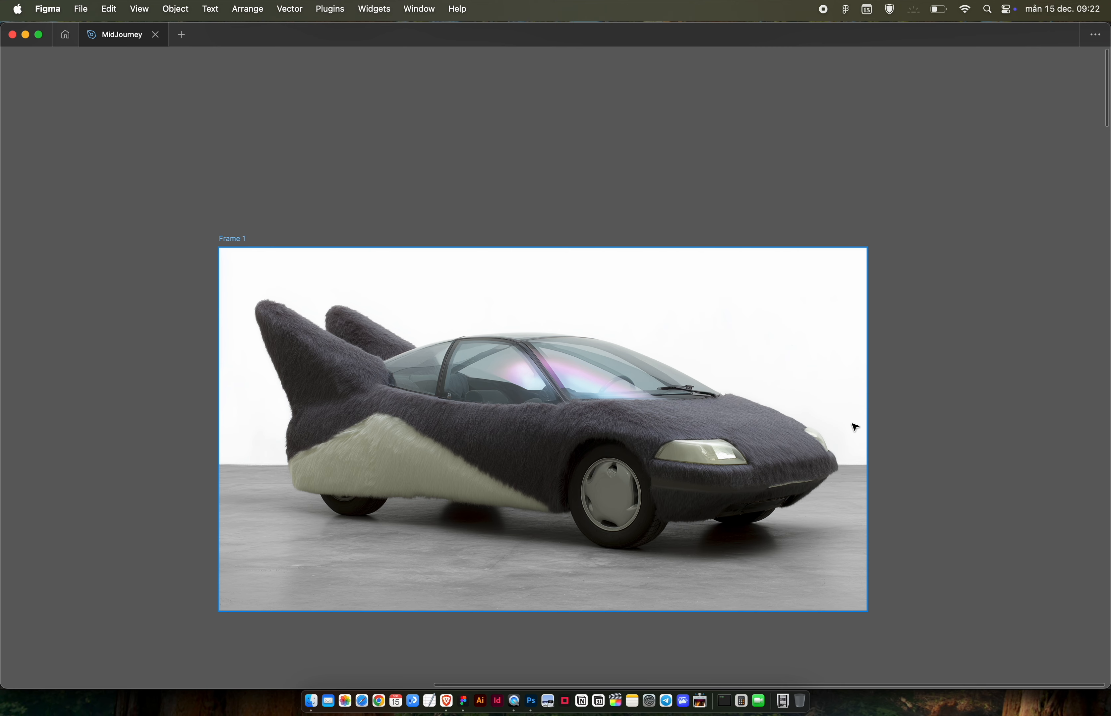
Check the colours of the concrete floor and white background around the car with the eyedropper, without sampling any.
scroll(895, 423, right, 3)
scroll(895, 423, up, 1)
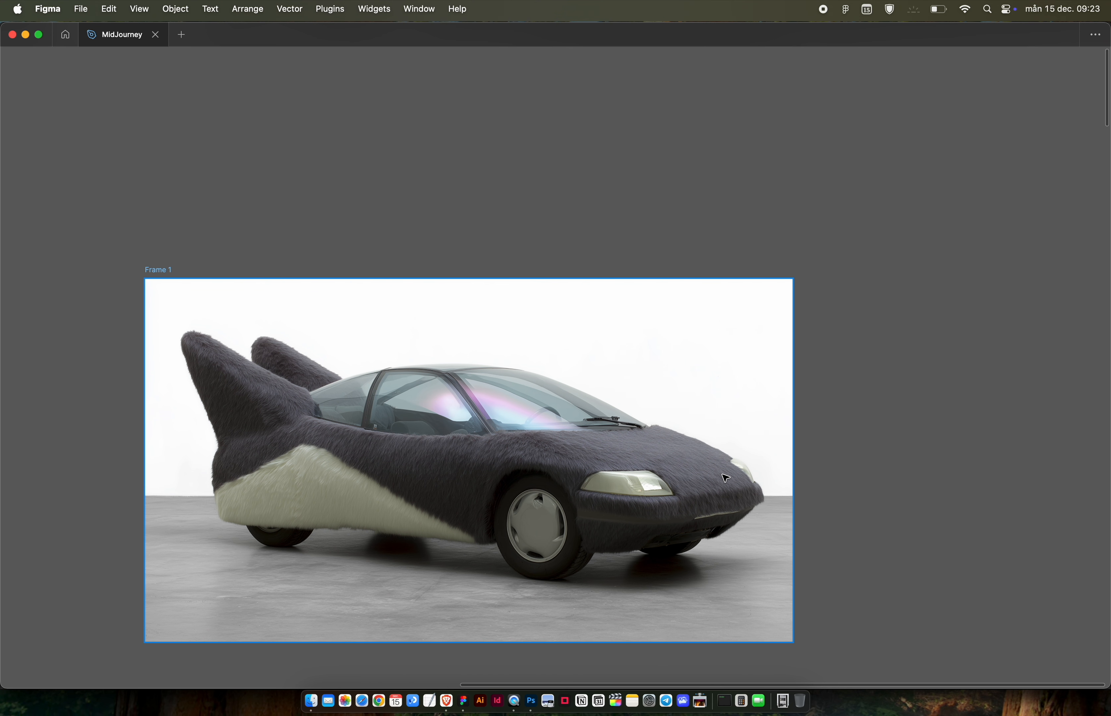
key(i)
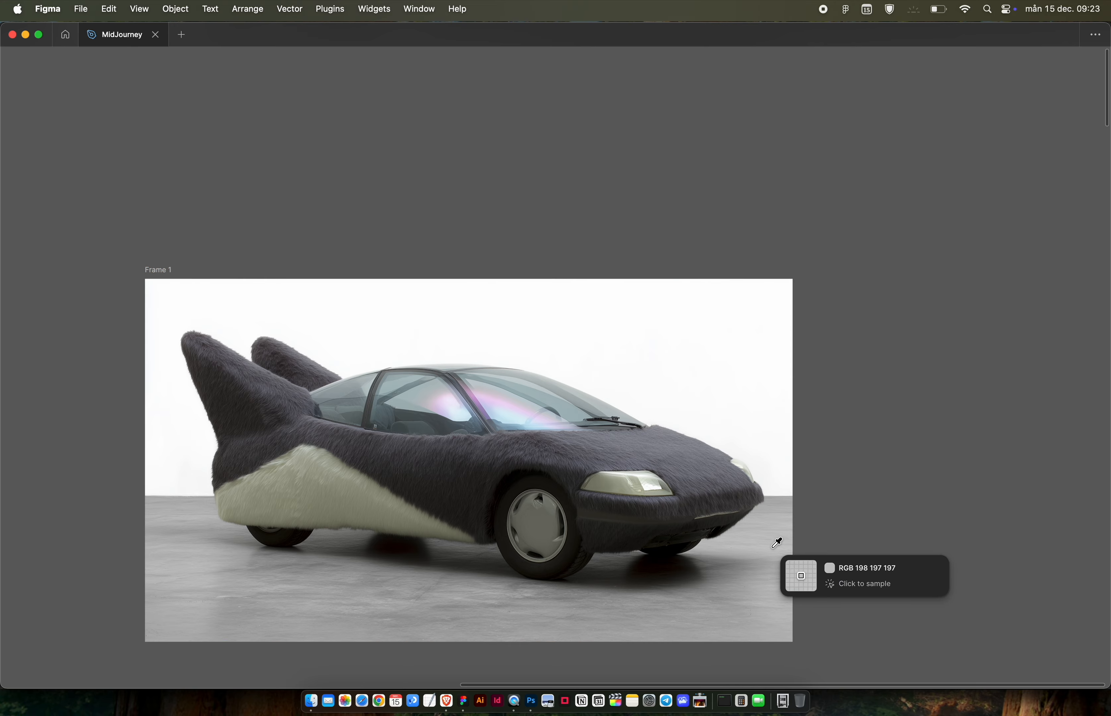
scroll(774, 543, right, 3)
scroll(774, 543, up, 2)
scroll(676, 602, up, 5)
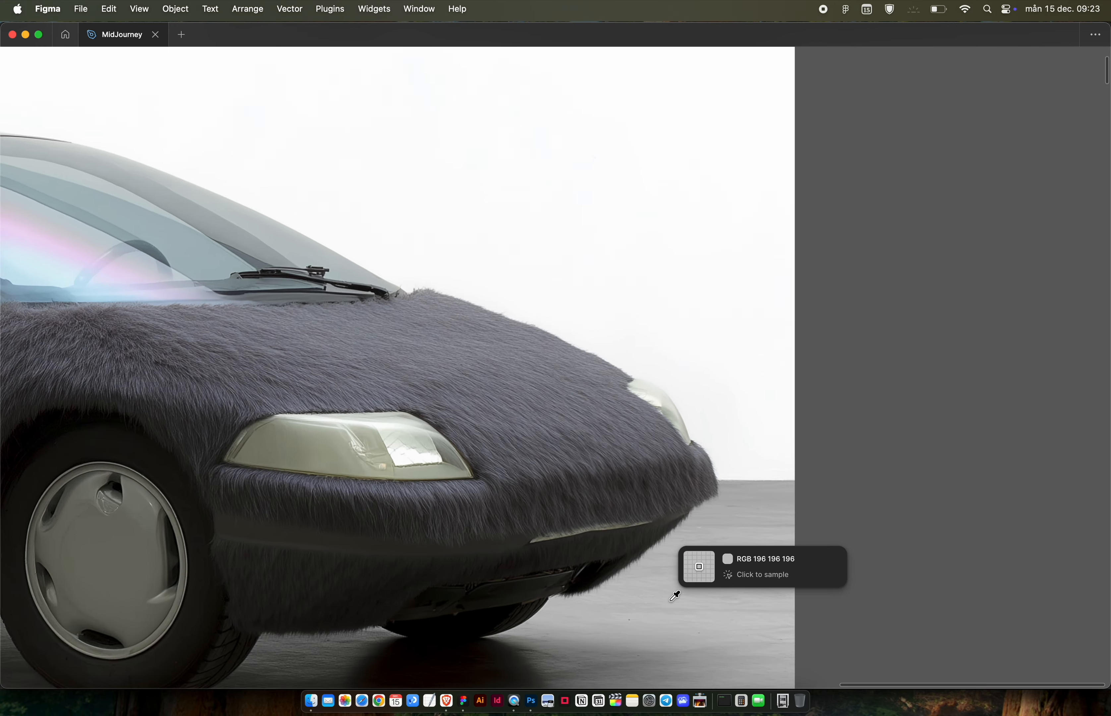
scroll(689, 569, down, 3)
scroll(685, 567, up, 1)
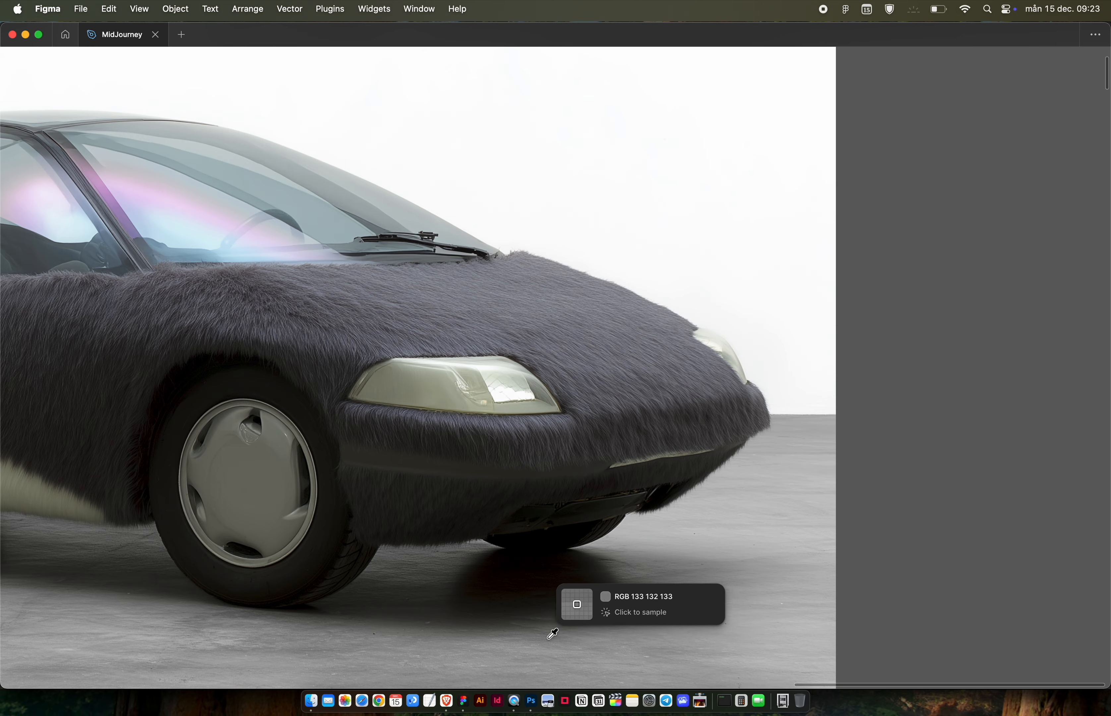
scroll(616, 649, down, 5)
scroll(615, 650, left, 3)
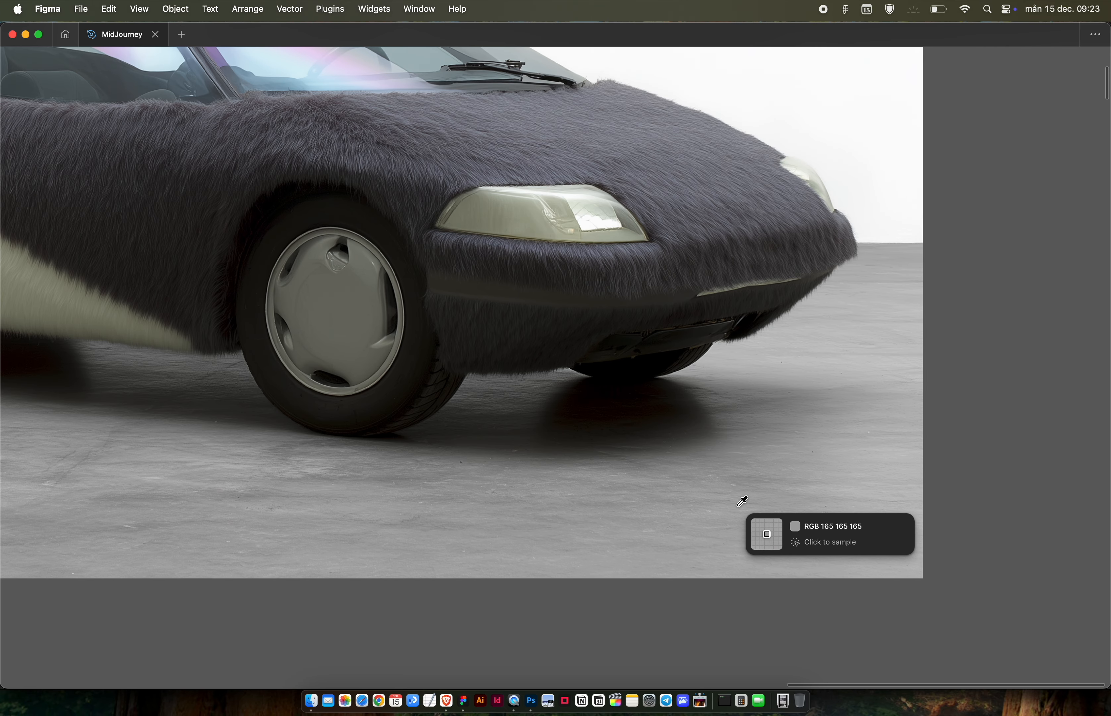
scroll(742, 501, up, 4)
scroll(742, 501, right, 4)
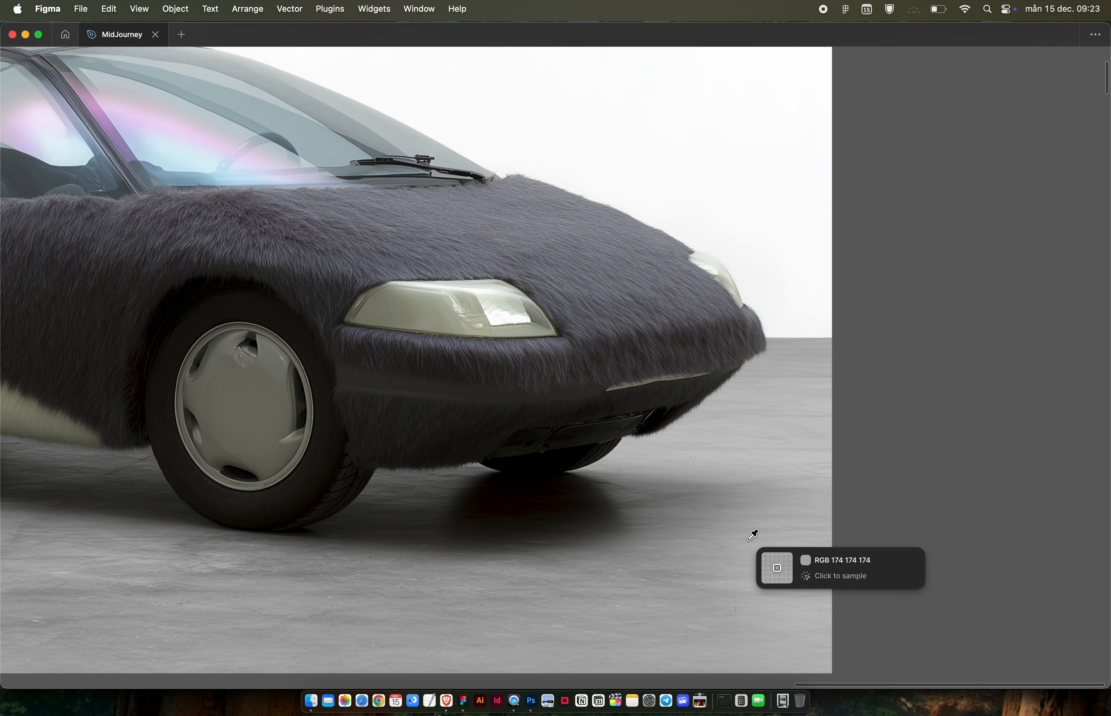
scroll(752, 491, down, 5)
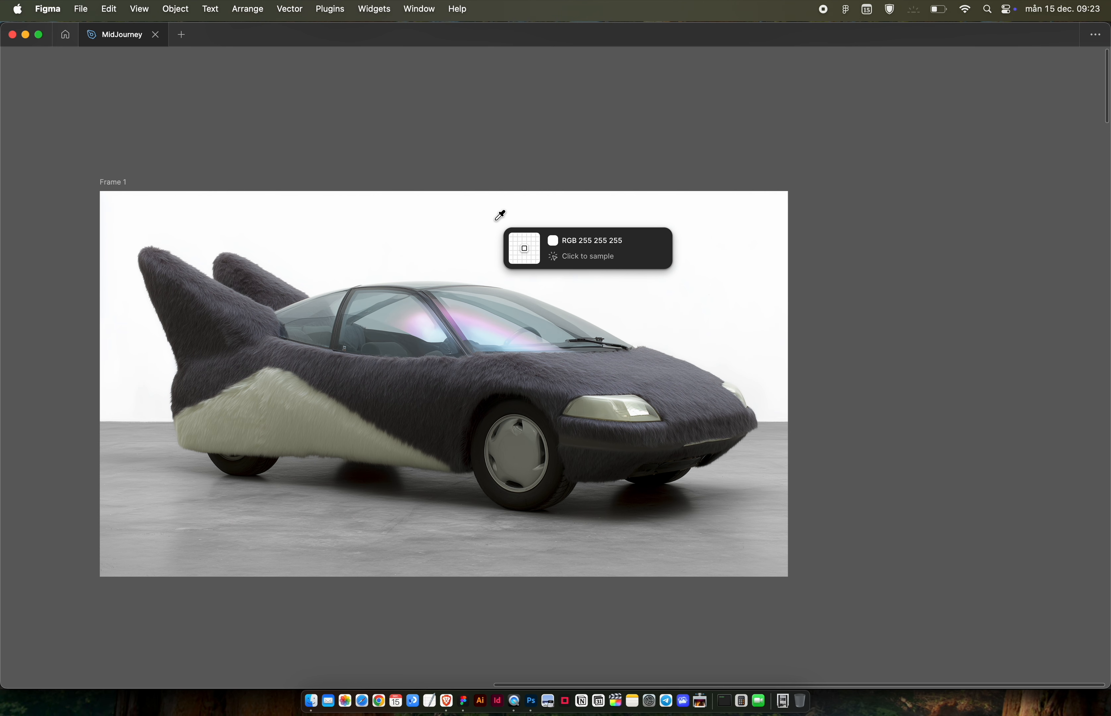
scroll(491, 215, right, 3)
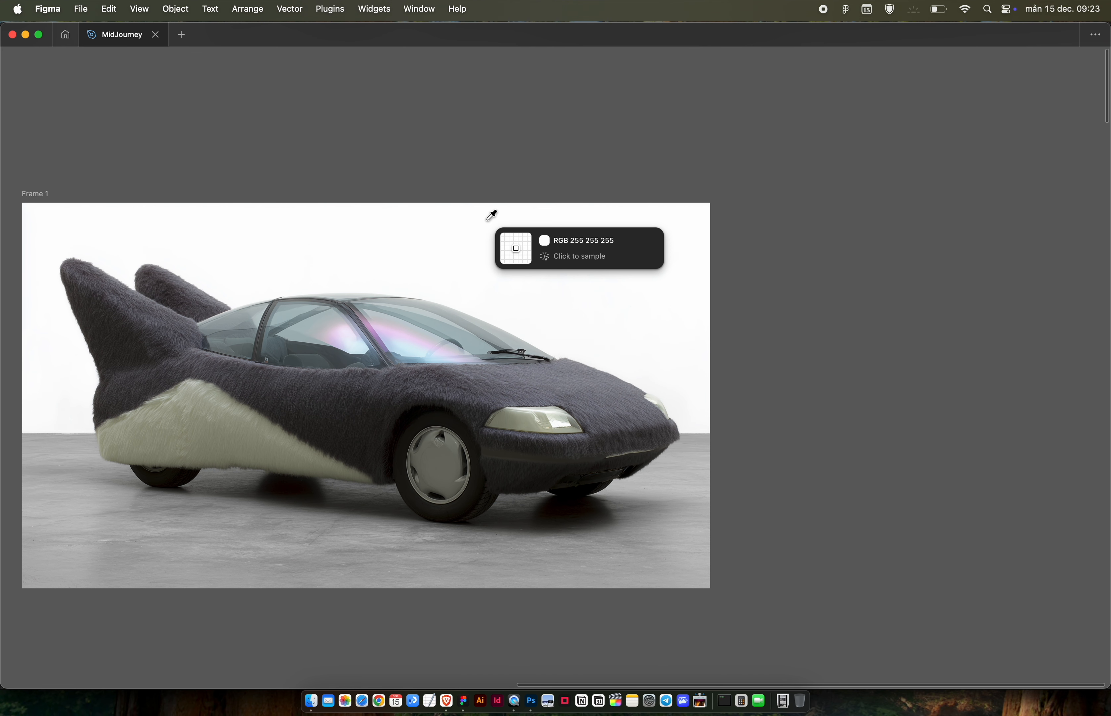
scroll(491, 216, left, 3)
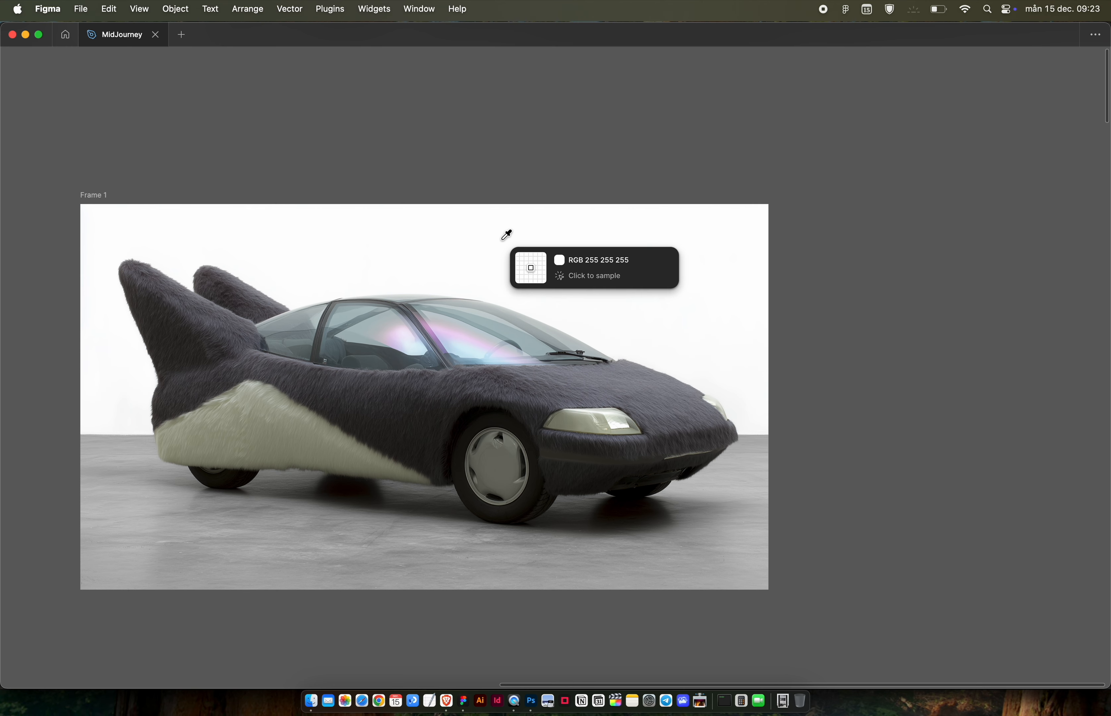
key(Escape)
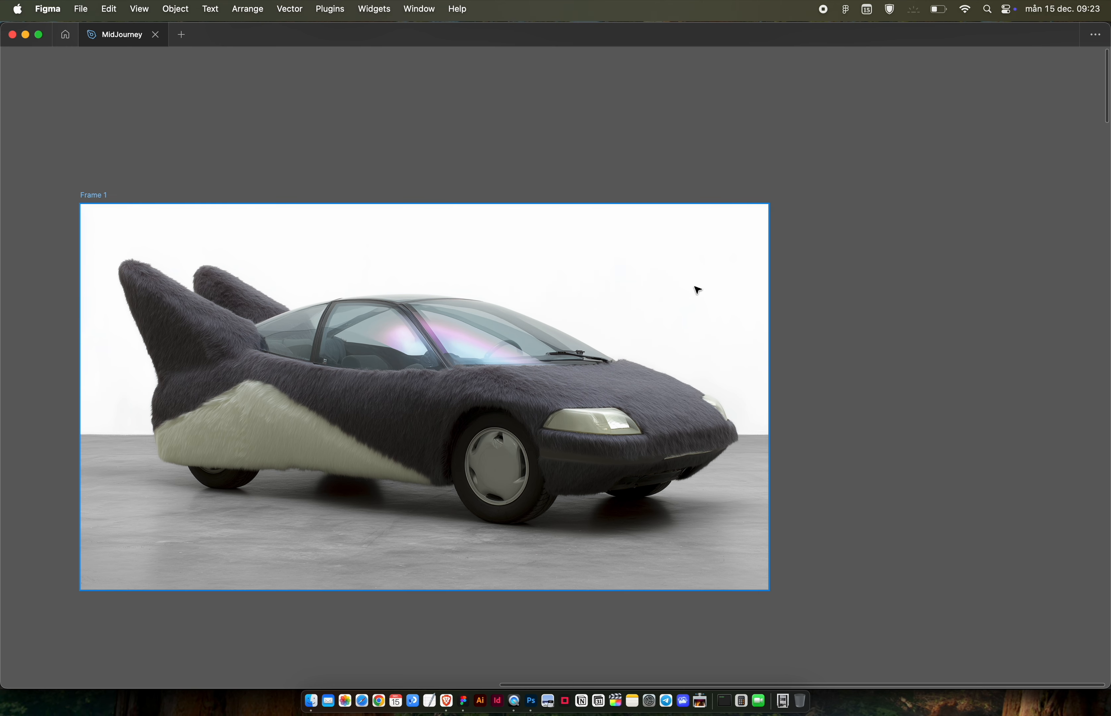
Examine the front of the furry car up close, especially the glass details and reflections of the near headlight.
scroll(900, 329, down, 4)
scroll(900, 330, left, 3)
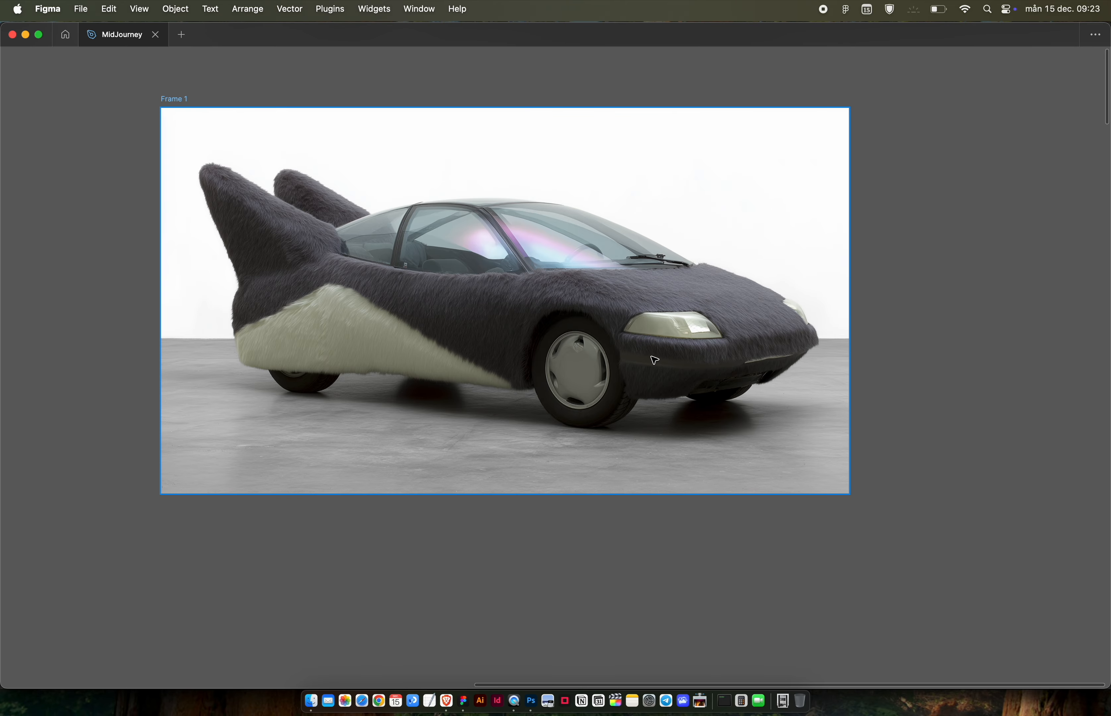
scroll(634, 373, up, 10)
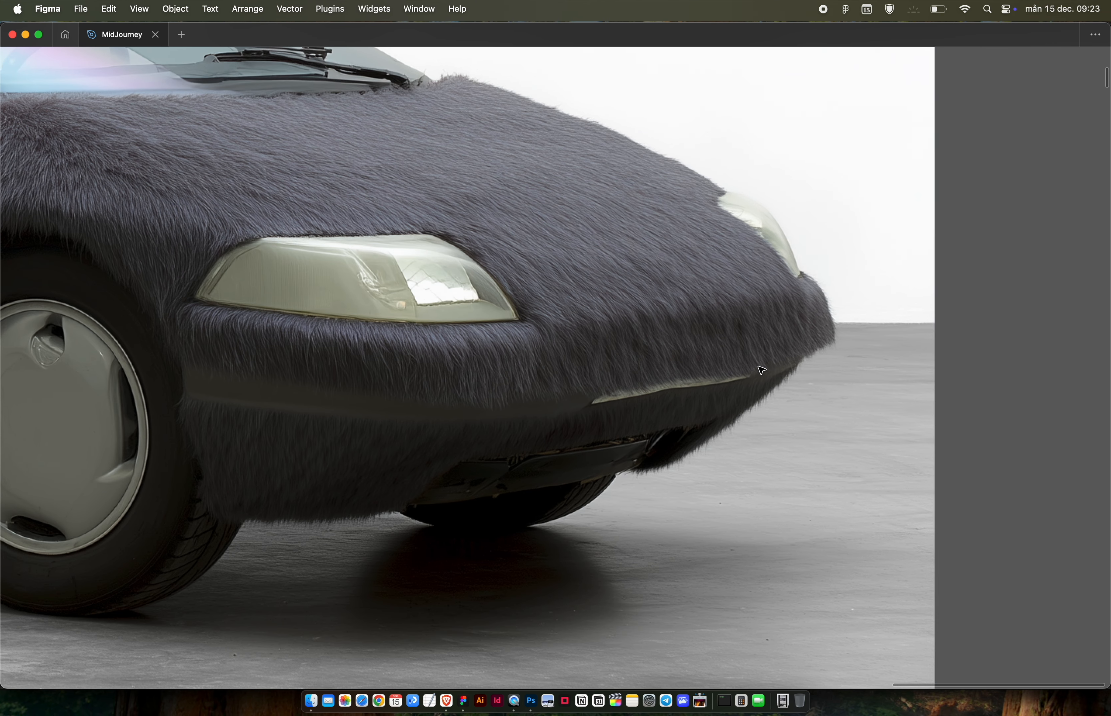
scroll(762, 370, left, 5)
scroll(762, 370, up, 3)
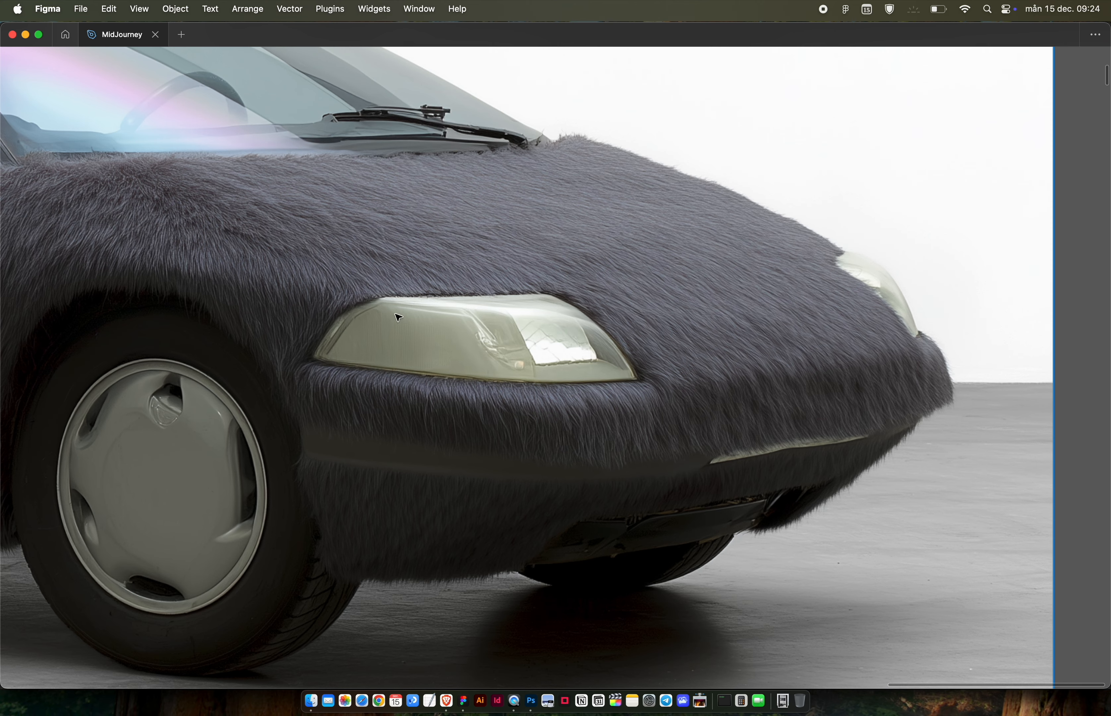
scroll(554, 334, up, 5)
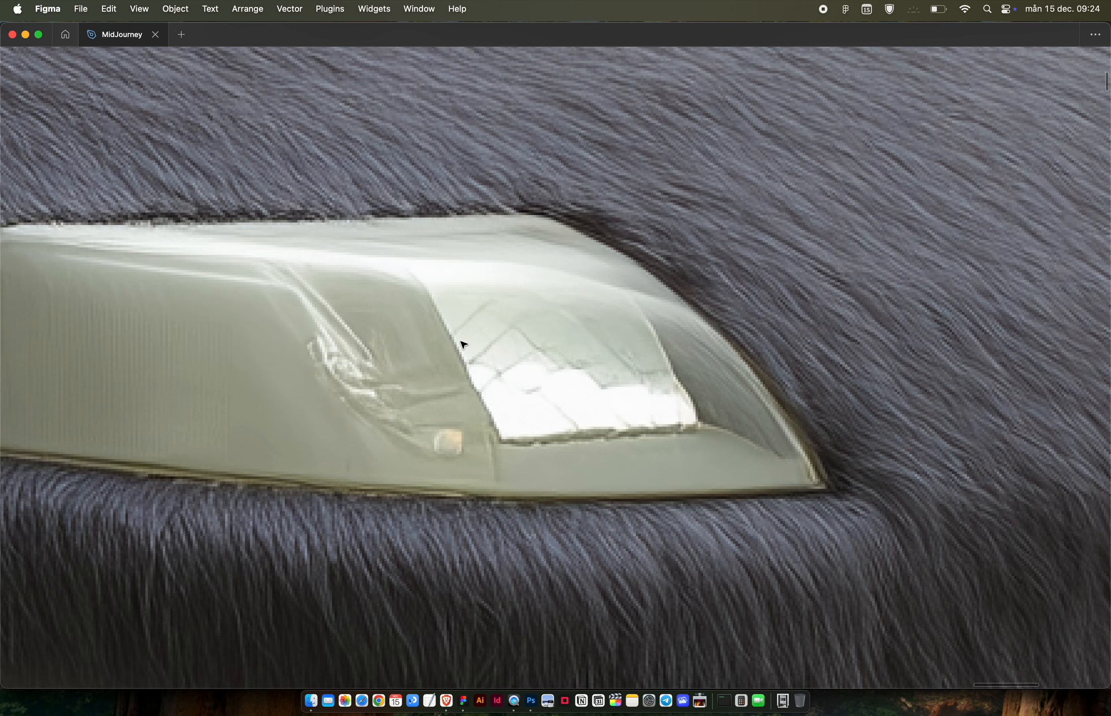
scroll(529, 339, down, 6)
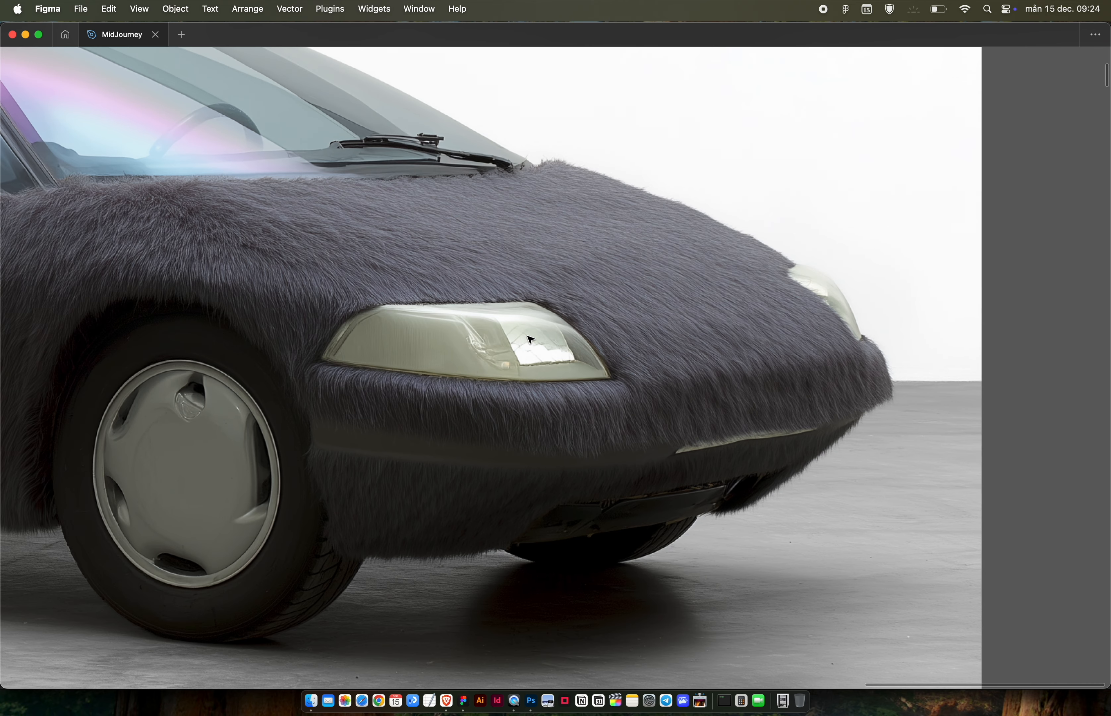
scroll(529, 339, down, 1)
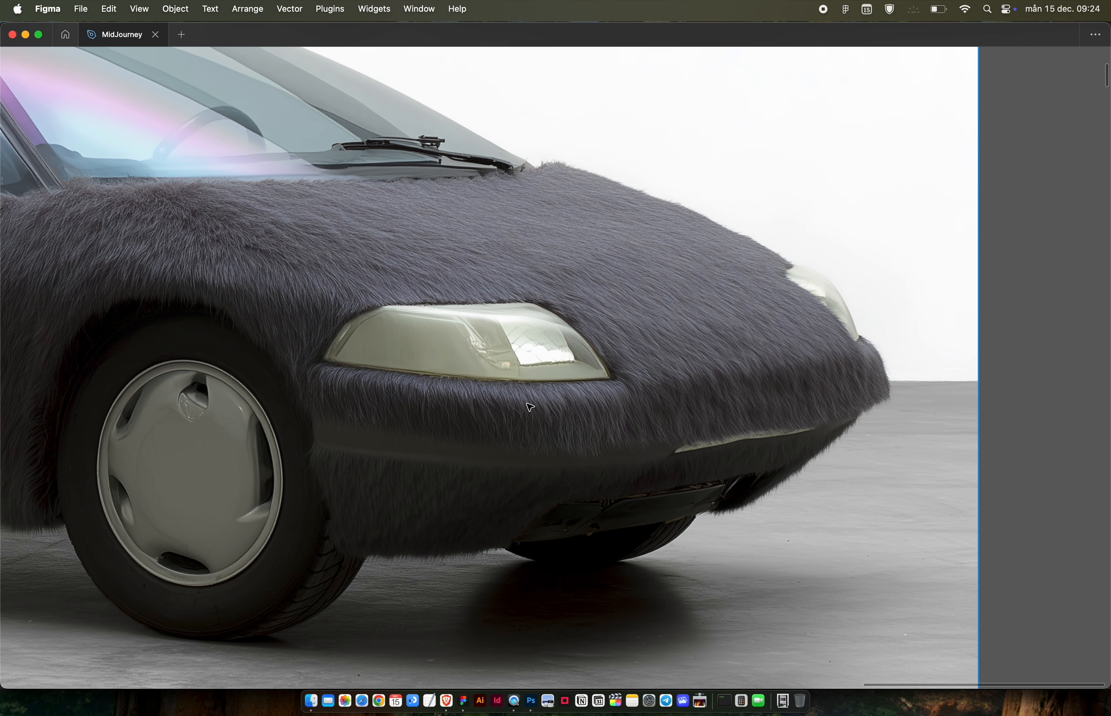
Examine the car's hood, far headlight, front bumper and underside for the fur transitions and shadows.
scroll(529, 407, right, 4)
scroll(529, 407, up, 2)
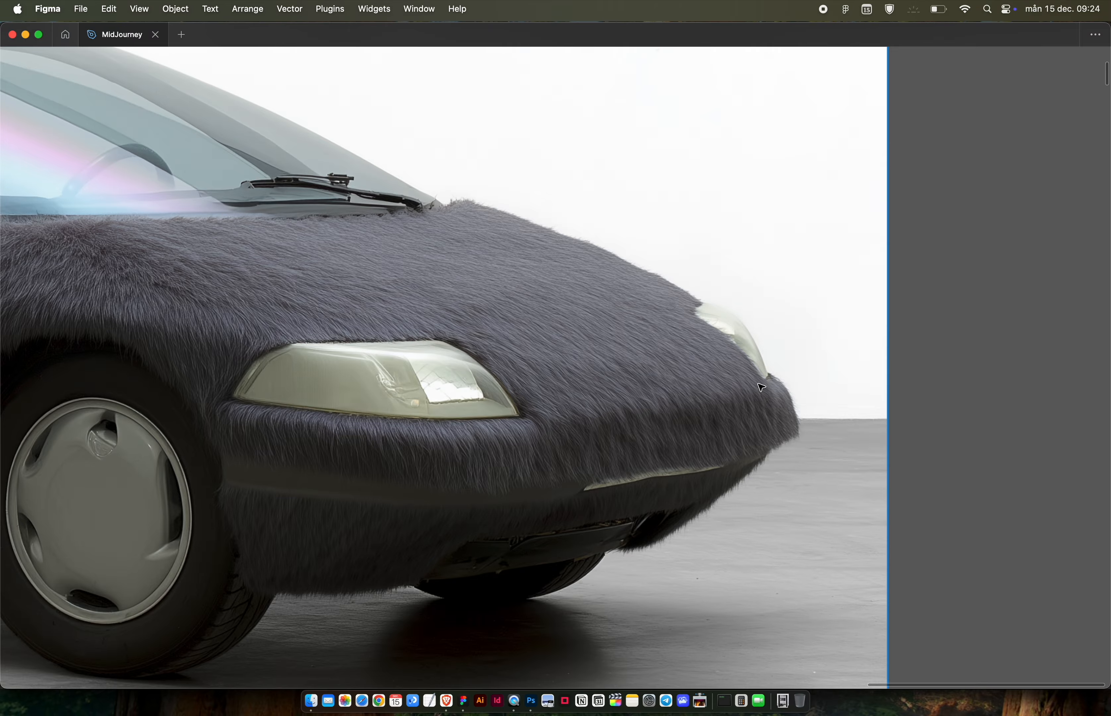
scroll(762, 388, left, 5)
scroll(762, 387, down, 2)
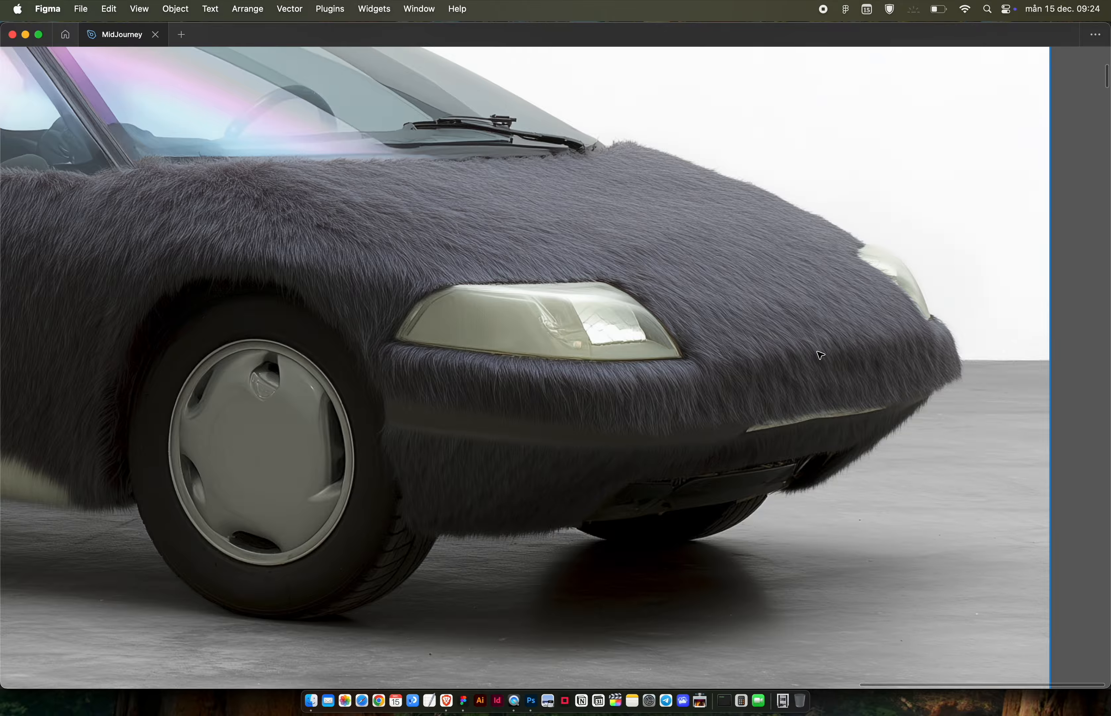
scroll(820, 356, down, 5)
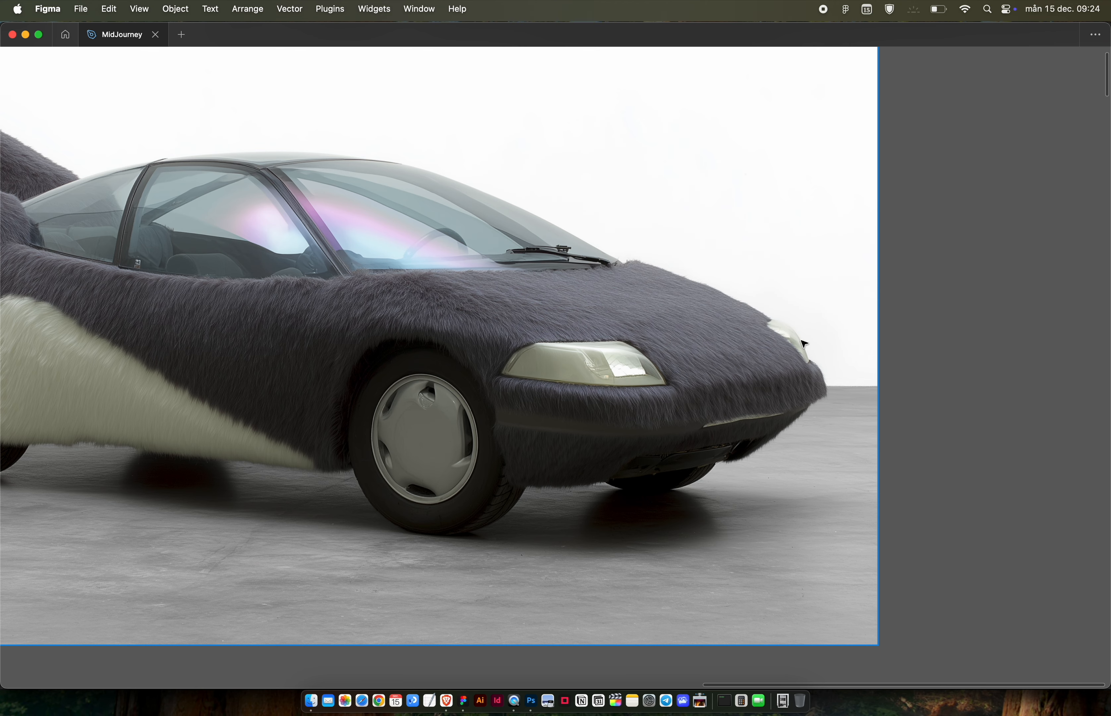
scroll(804, 344, up, 5)
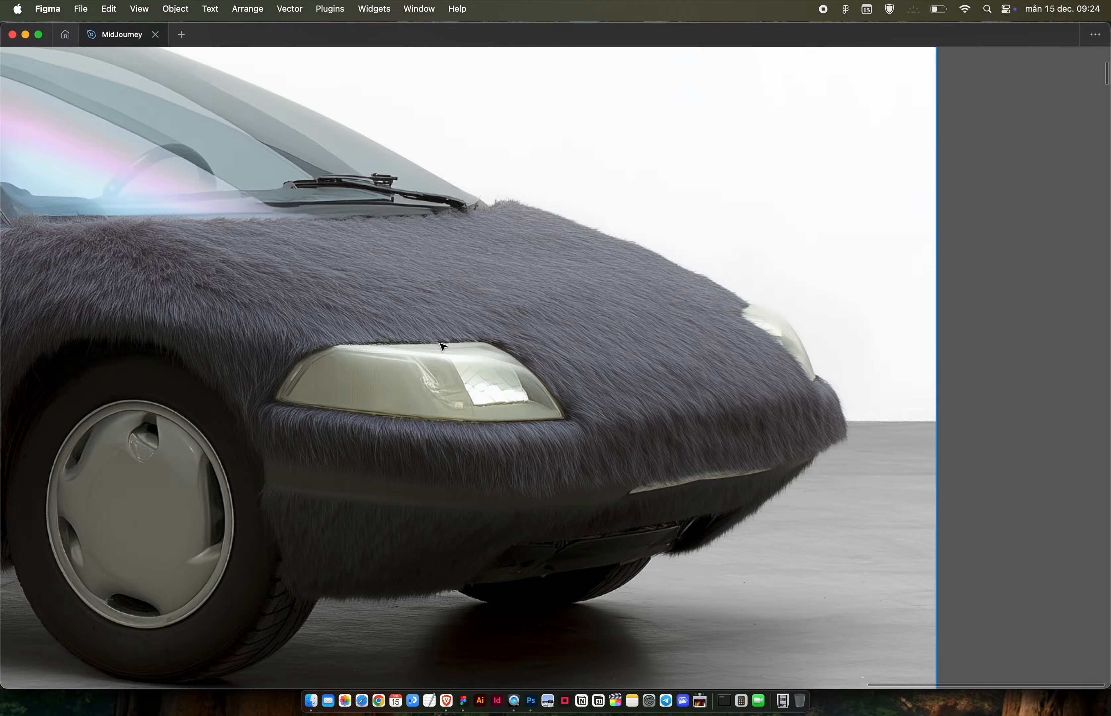
scroll(548, 353, up, 3)
scroll(549, 352, down, 3)
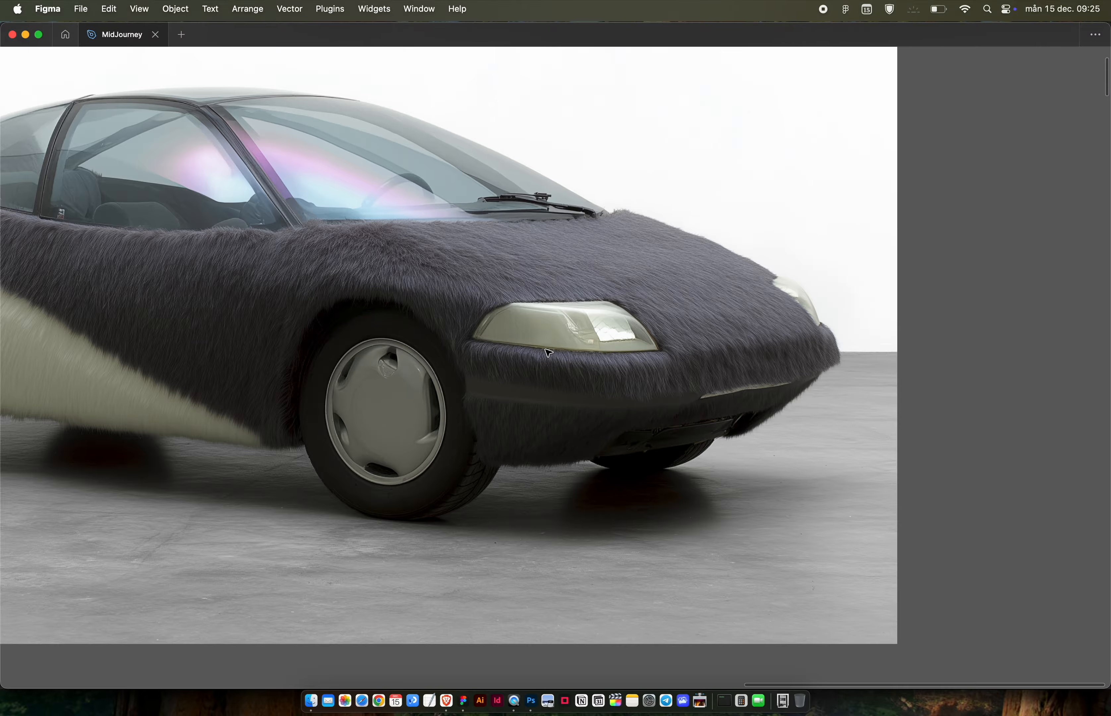
scroll(549, 352, left, 4)
scroll(549, 352, right, 3)
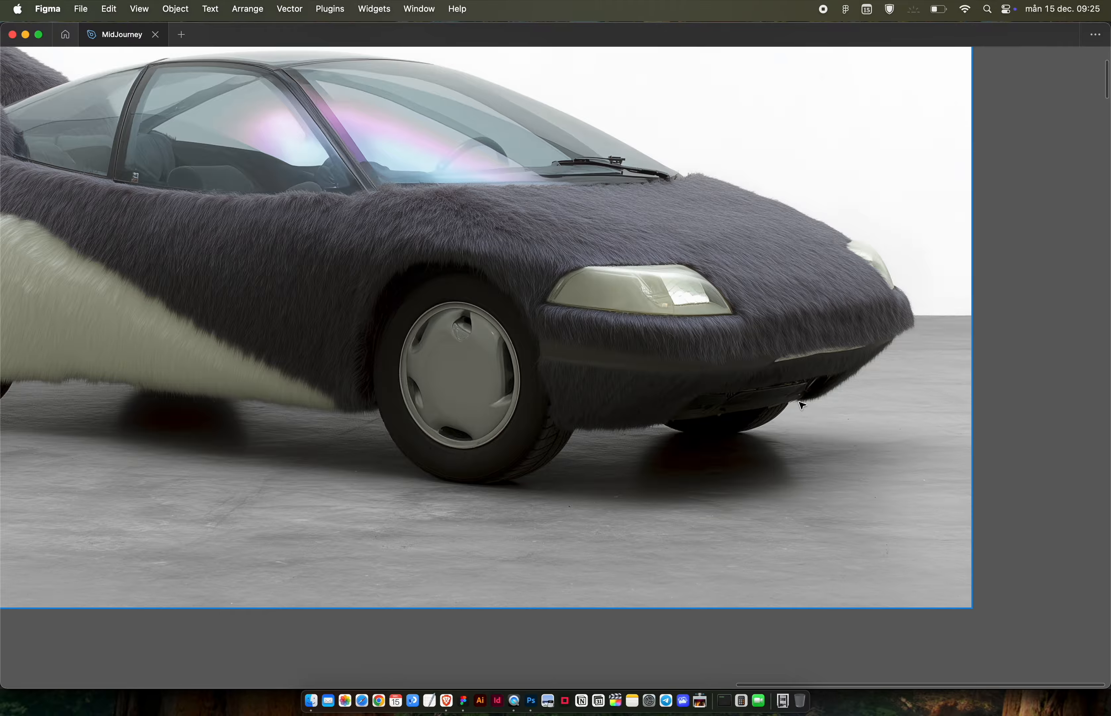
scroll(801, 404, up, 5)
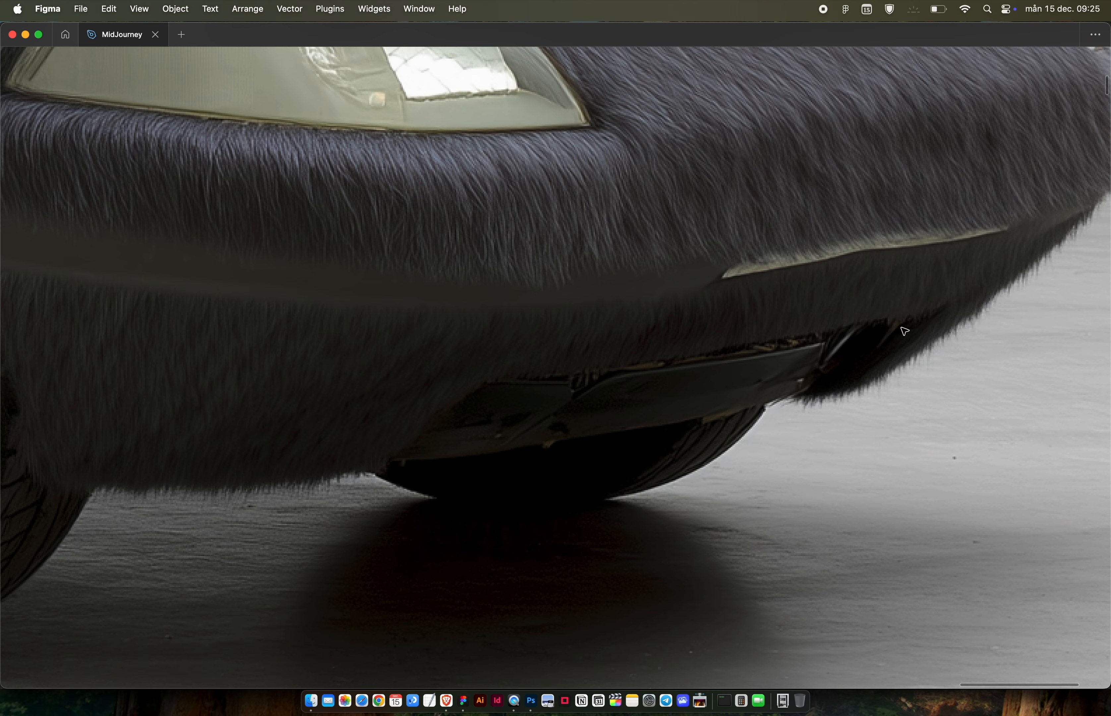
scroll(565, 377, down, 5)
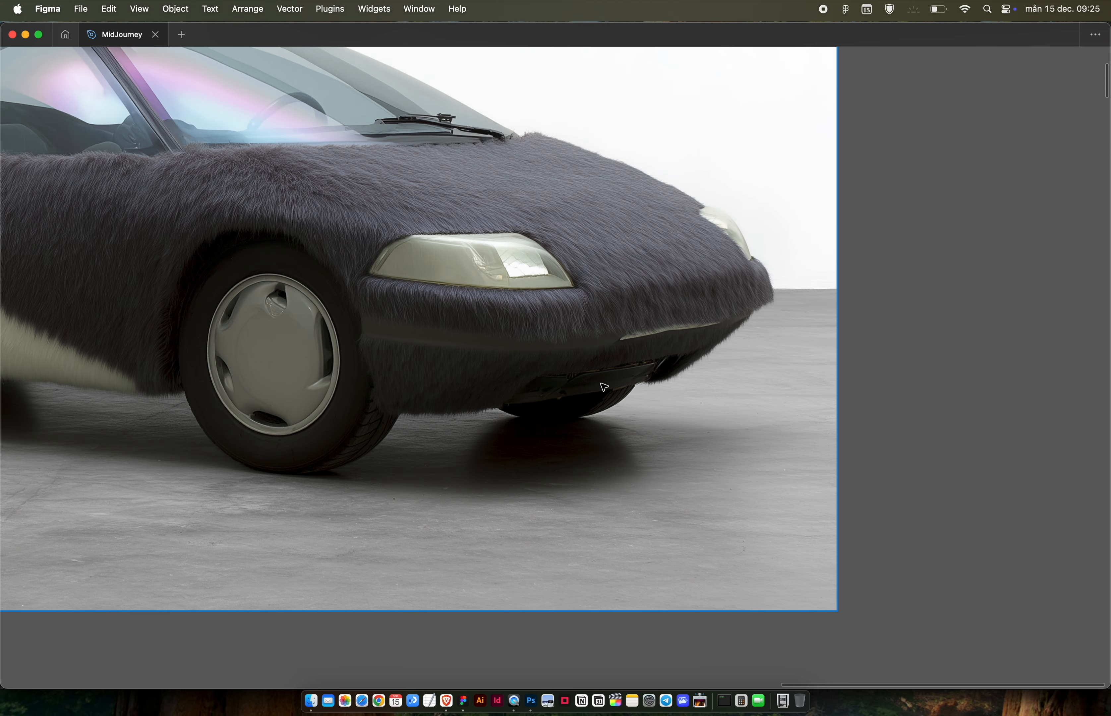
Examine the front wheel up close, checking the hubcap openings, tyre and surrounding fur.
scroll(622, 381, left, 5)
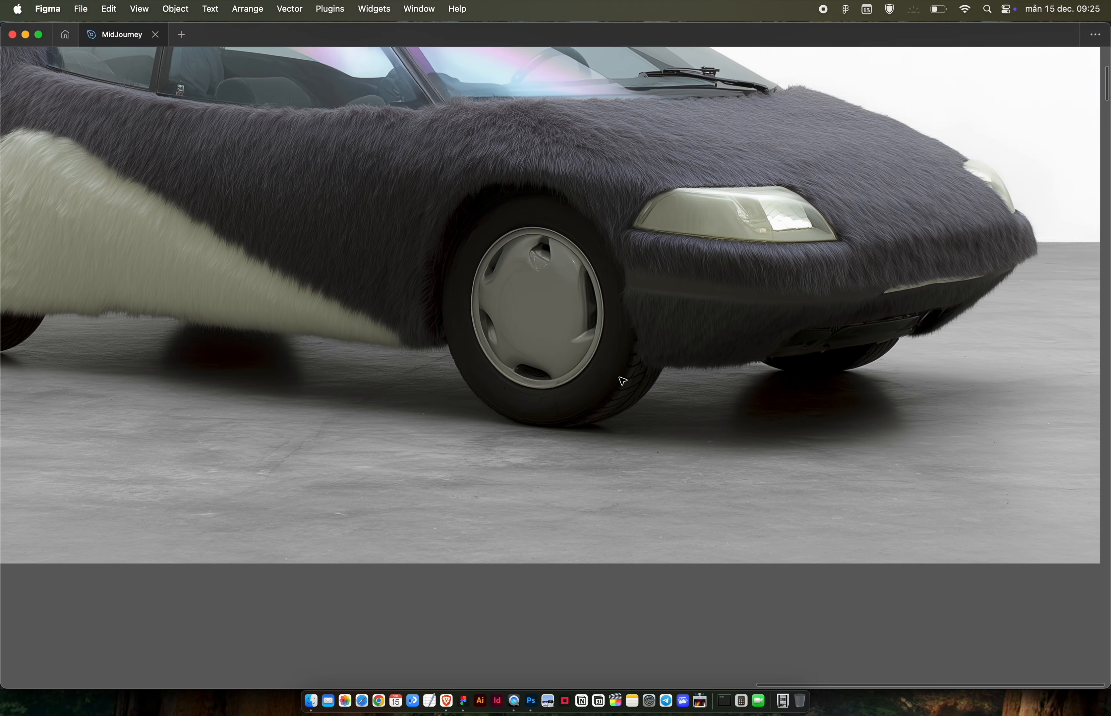
scroll(622, 381, up, 3)
scroll(513, 368, up, 5)
scroll(514, 369, down, 1)
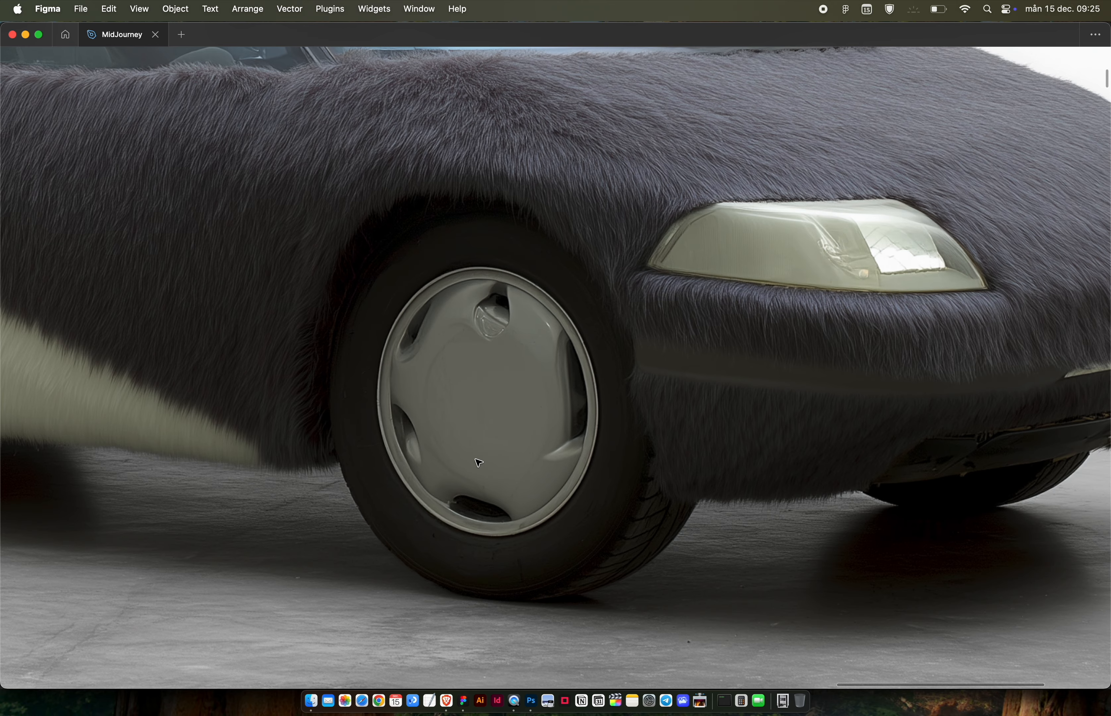
scroll(479, 463, left, 2)
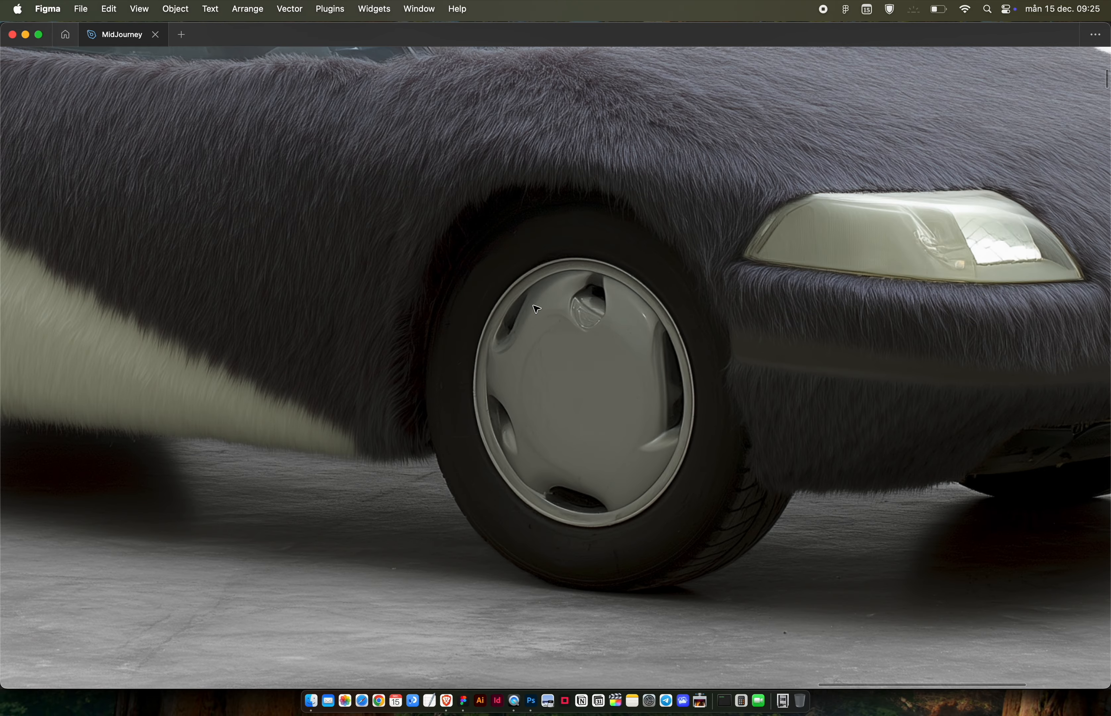
scroll(610, 424, up, 3)
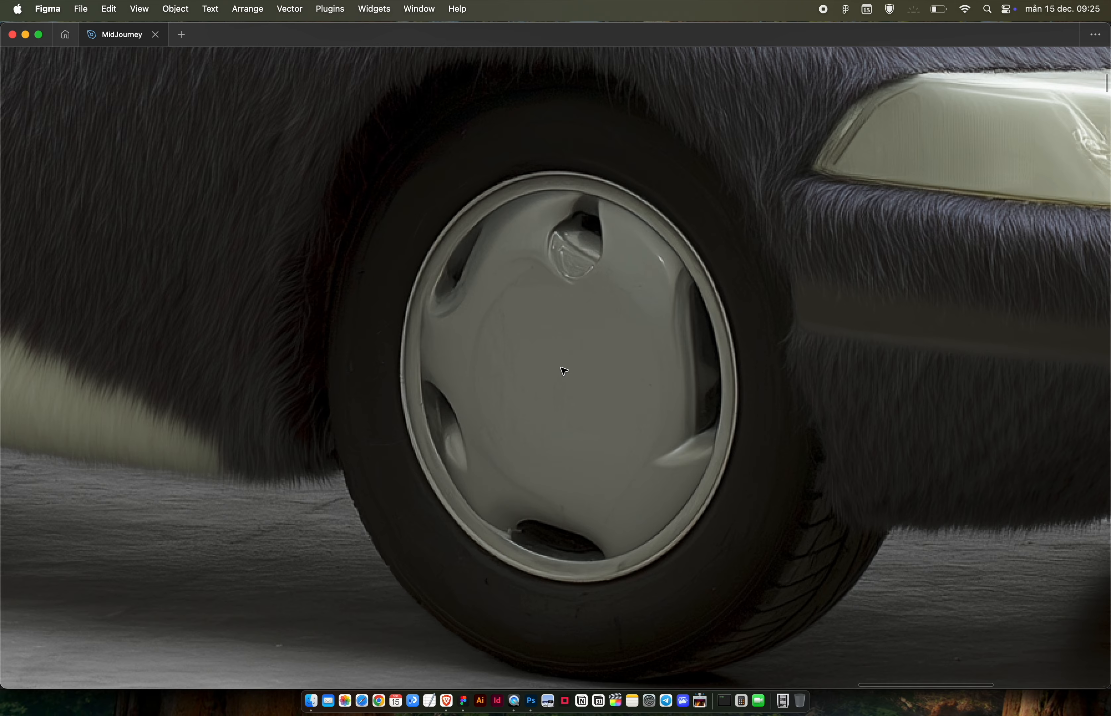
Examine the light fur patch, rear wheel and ear-shaped fins, and view the whole car in its frame.
ctrl+scroll(564, 371, down, 5)
scroll(564, 370, left, 5)
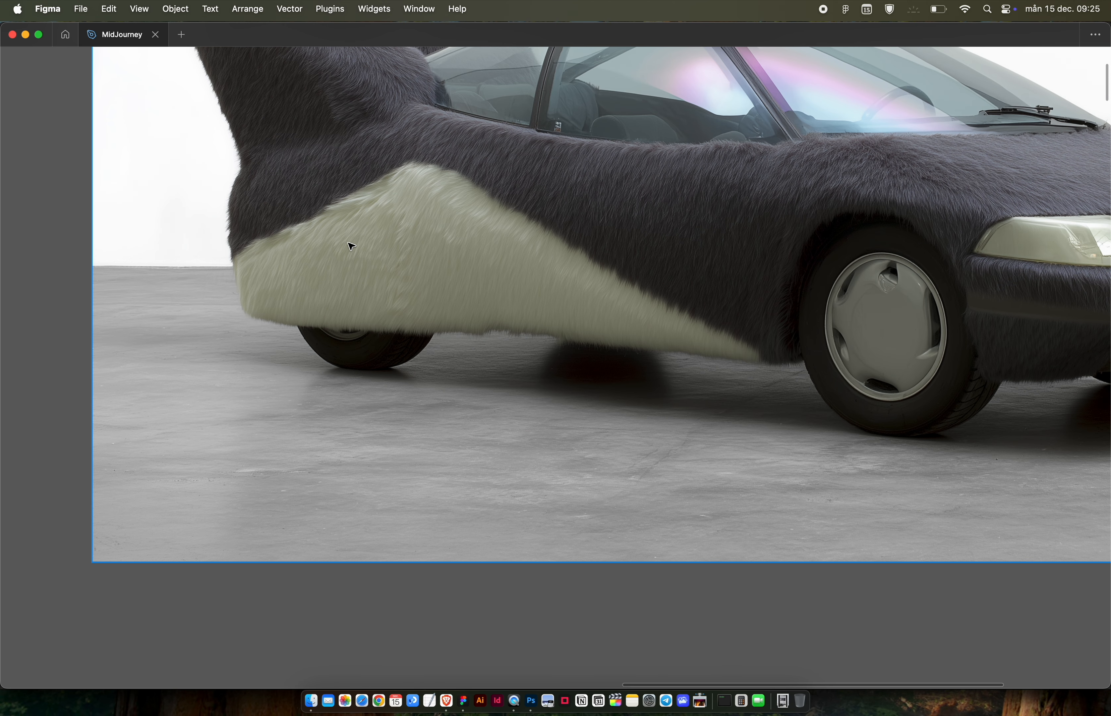
scroll(344, 287, up, 5)
scroll(344, 287, right, 4)
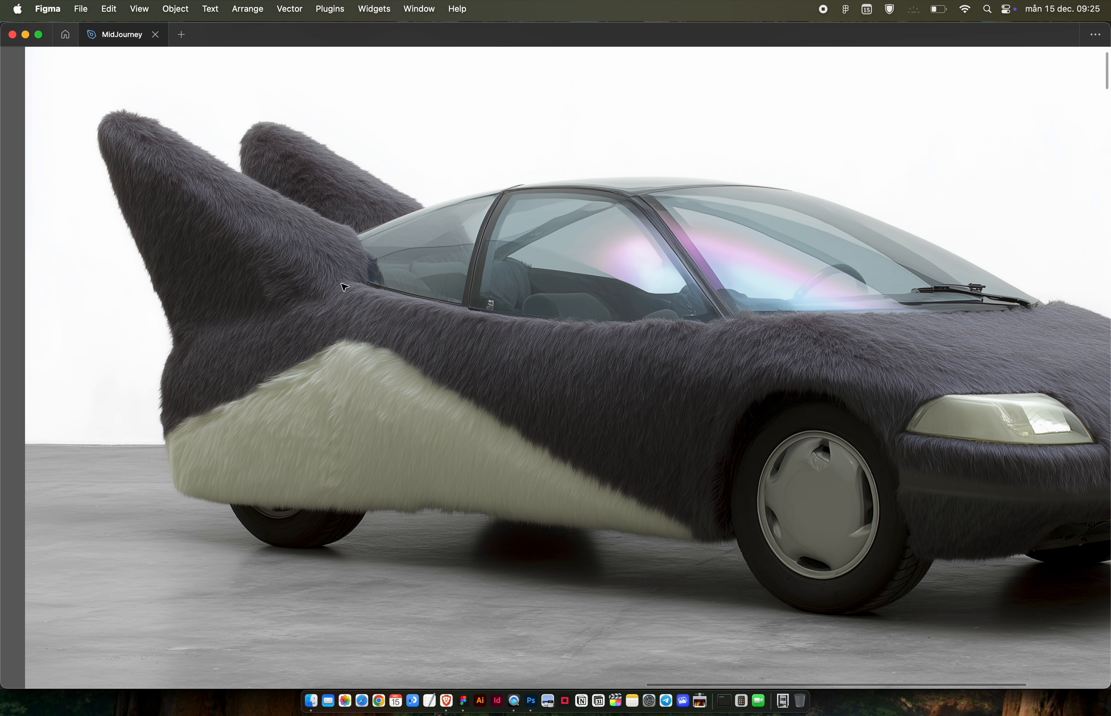
ctrl+scroll(344, 287, down, 5)
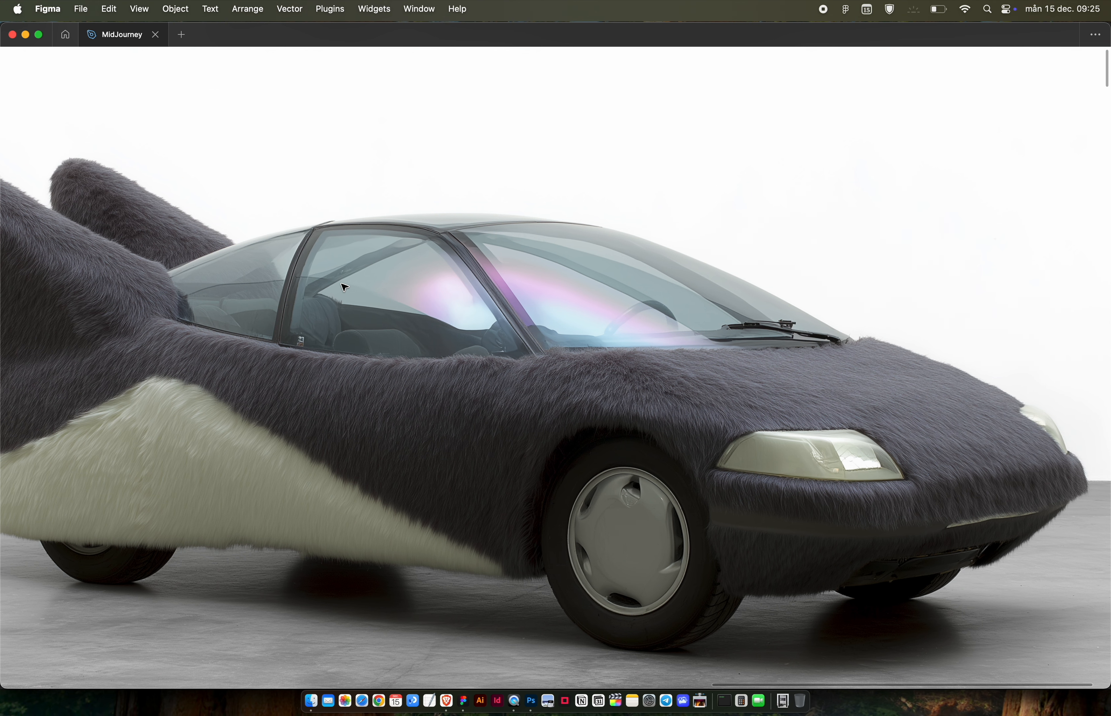
scroll(337, 381, left, 3)
scroll(338, 381, left, 1)
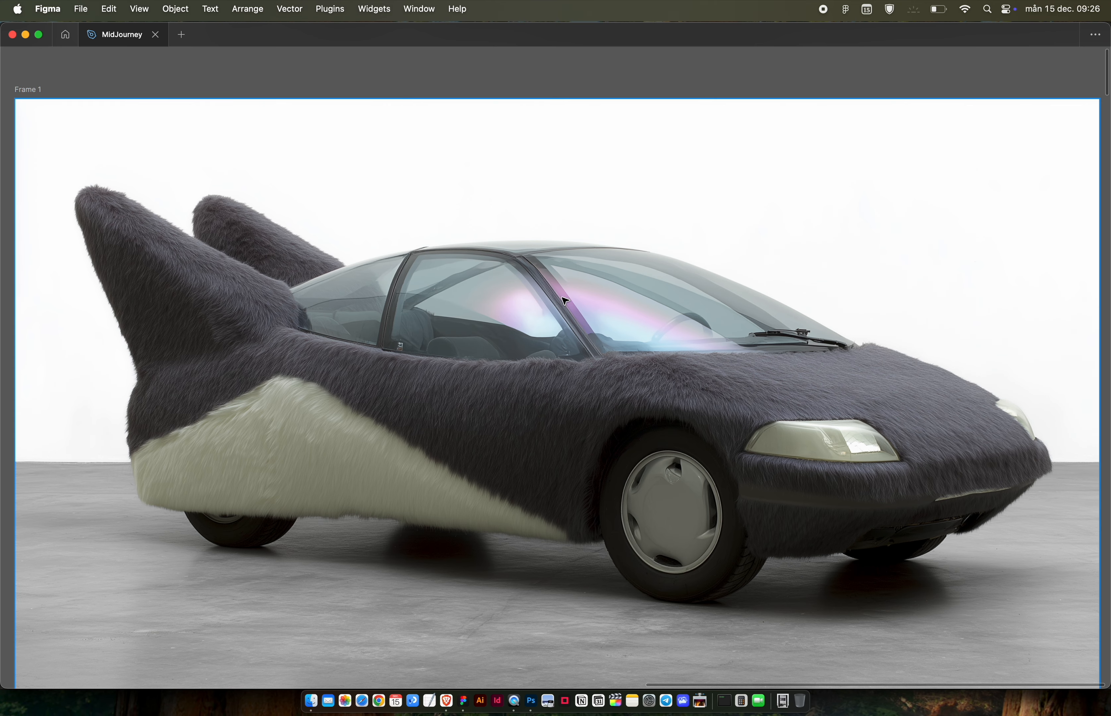
Examine the windshield up close, checking the iridescent reflection, steering wheel and wipers.
scroll(734, 318, up, 10)
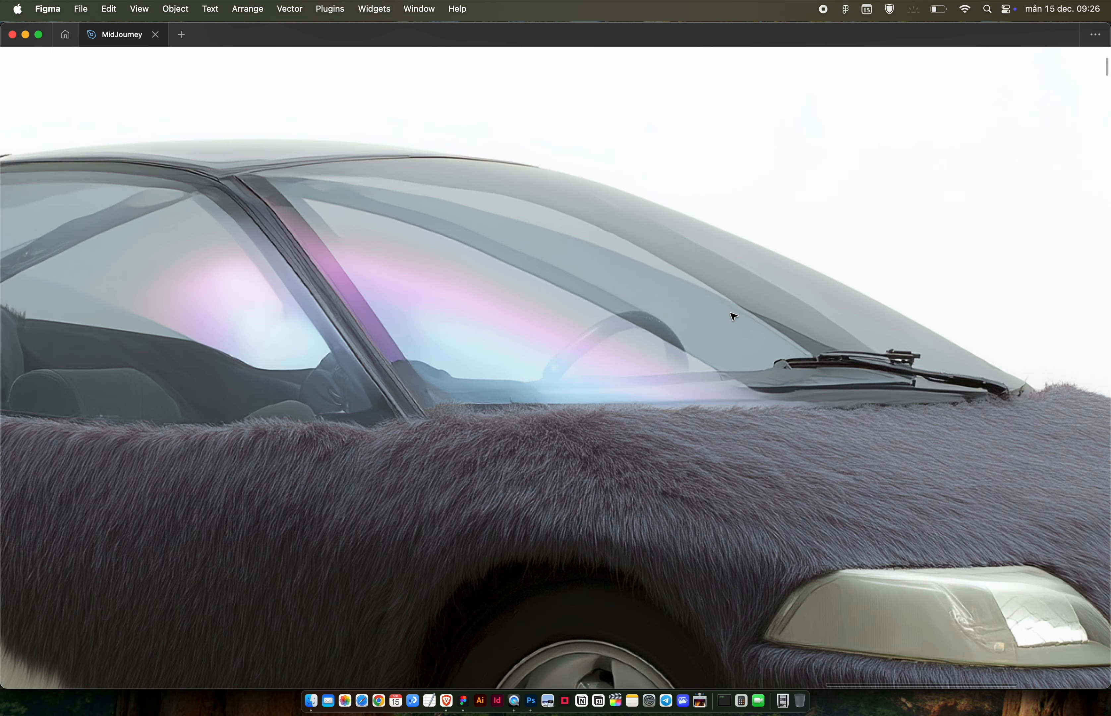
scroll(579, 345, down, 2)
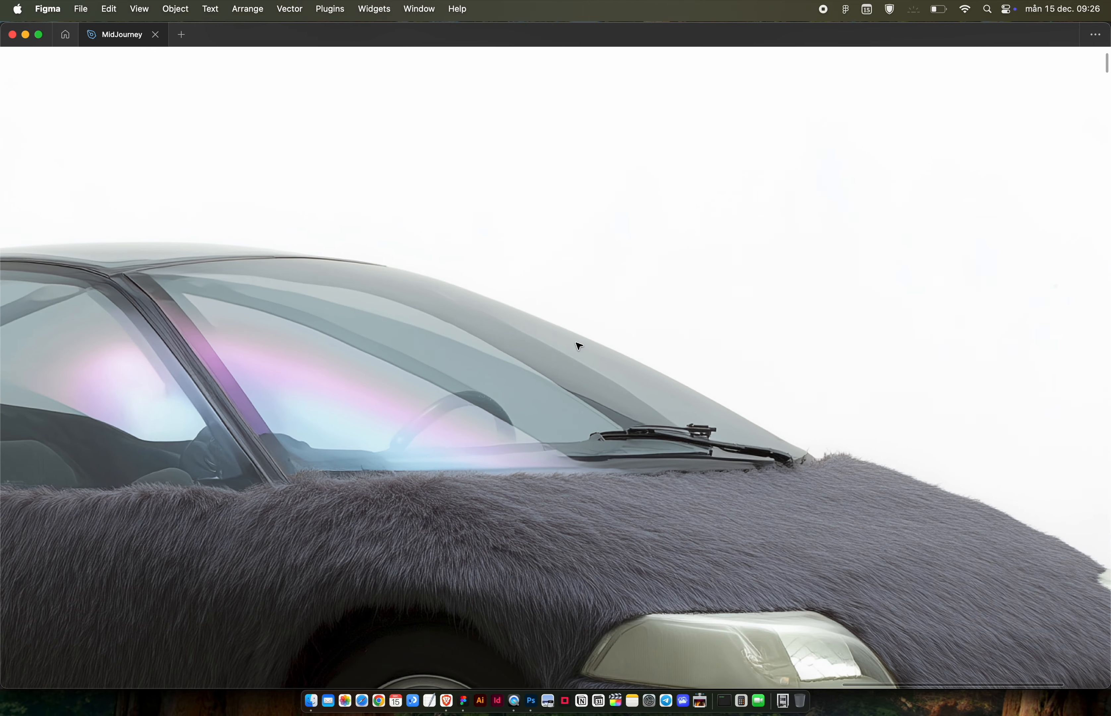
scroll(525, 391, up, 2)
scroll(525, 392, down, 1)
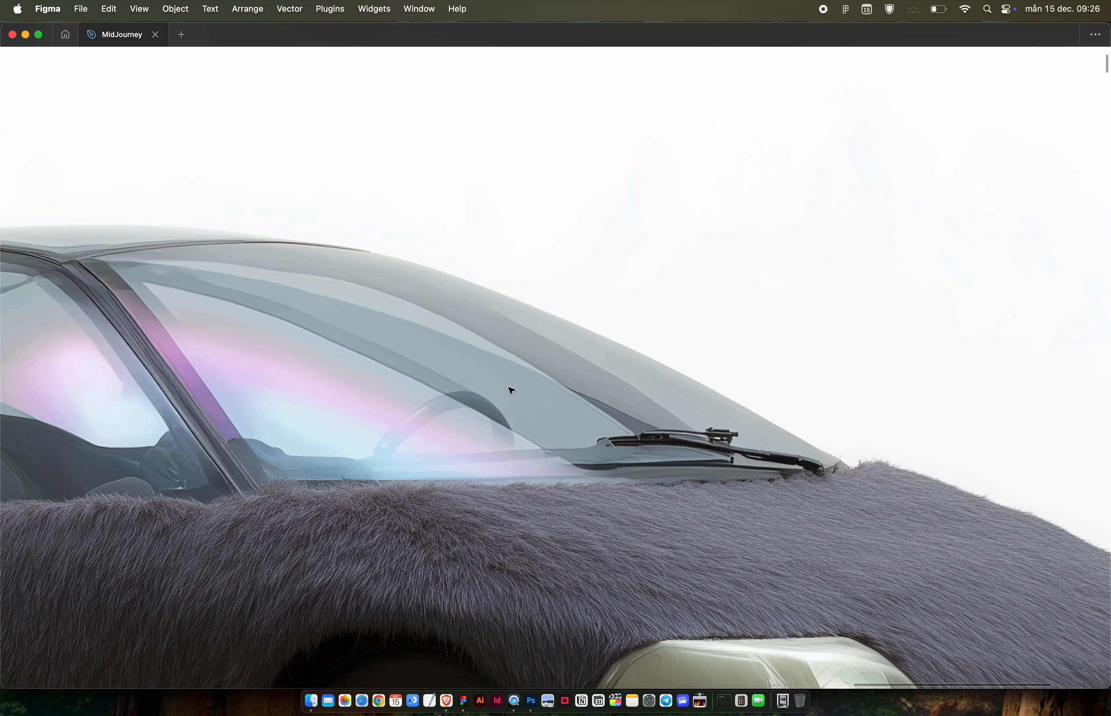
Draw an arrow about 250 px long pointing down at the wipers and place a copy pointing at the windshield glass.
scroll(421, 357, up, 2)
scroll(422, 357, left, 1)
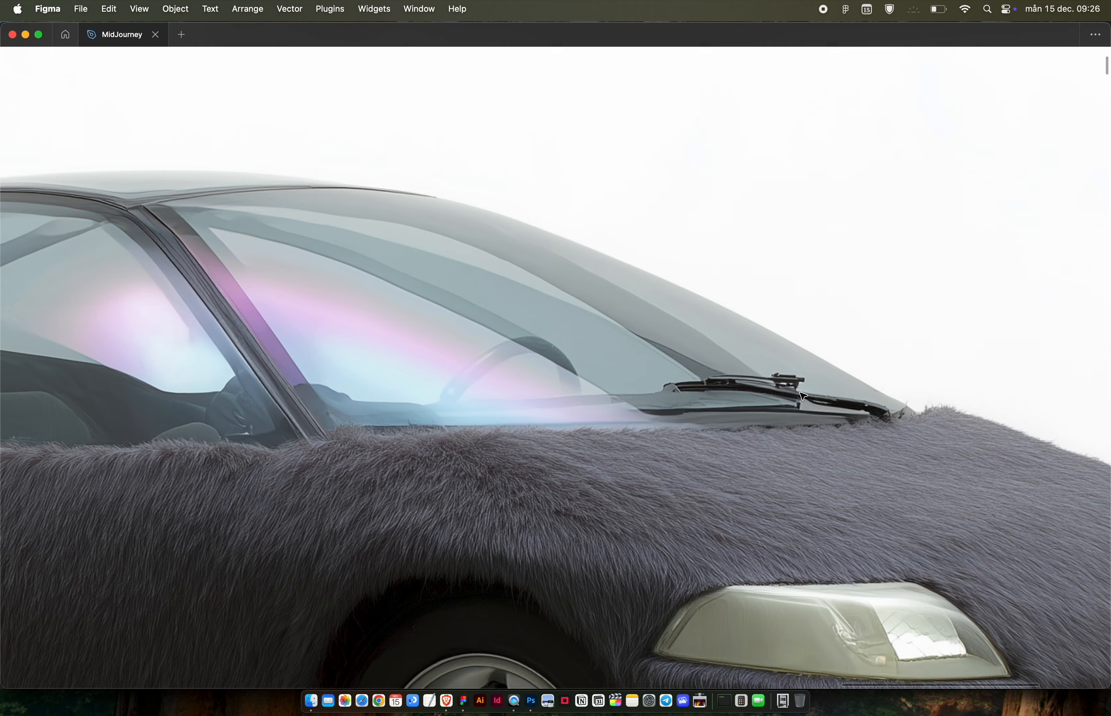
scroll(707, 363, down, 2)
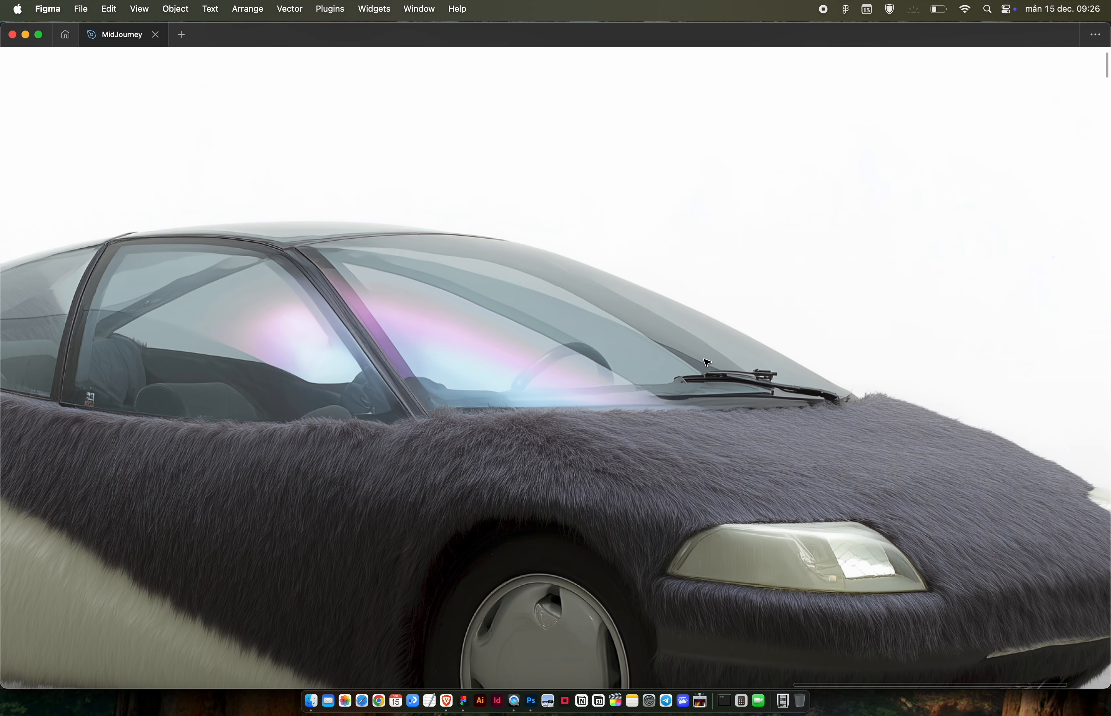
drag(863, 237, 787, 372)
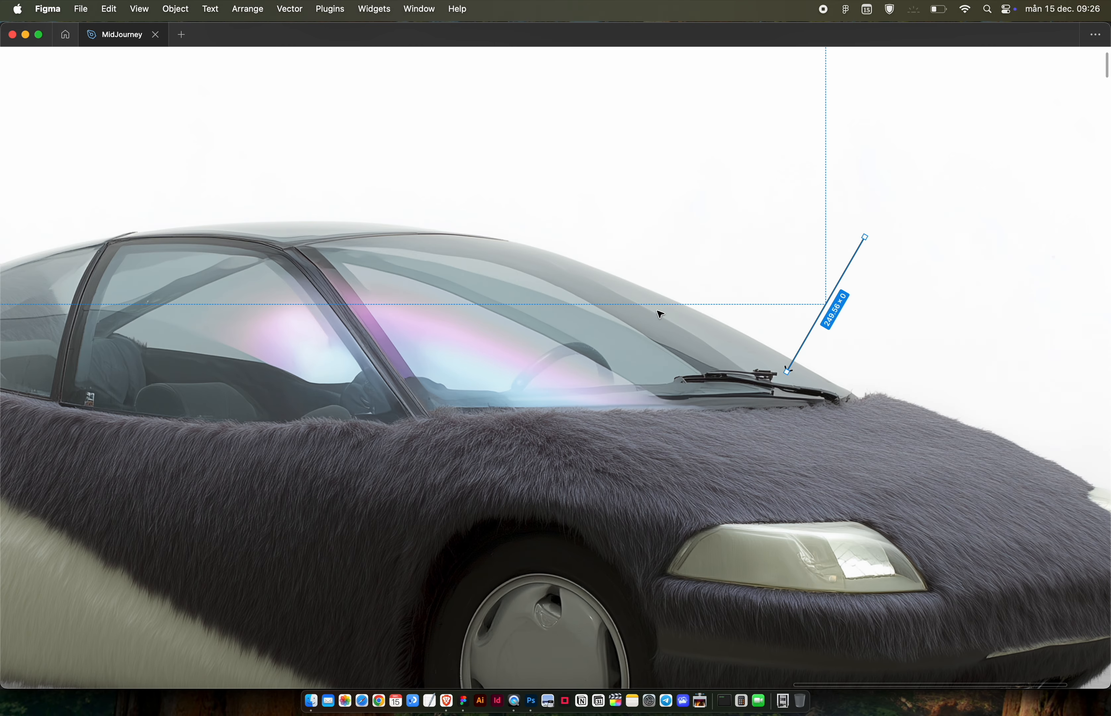
scroll(659, 315, down, 2)
scroll(660, 315, down, 2)
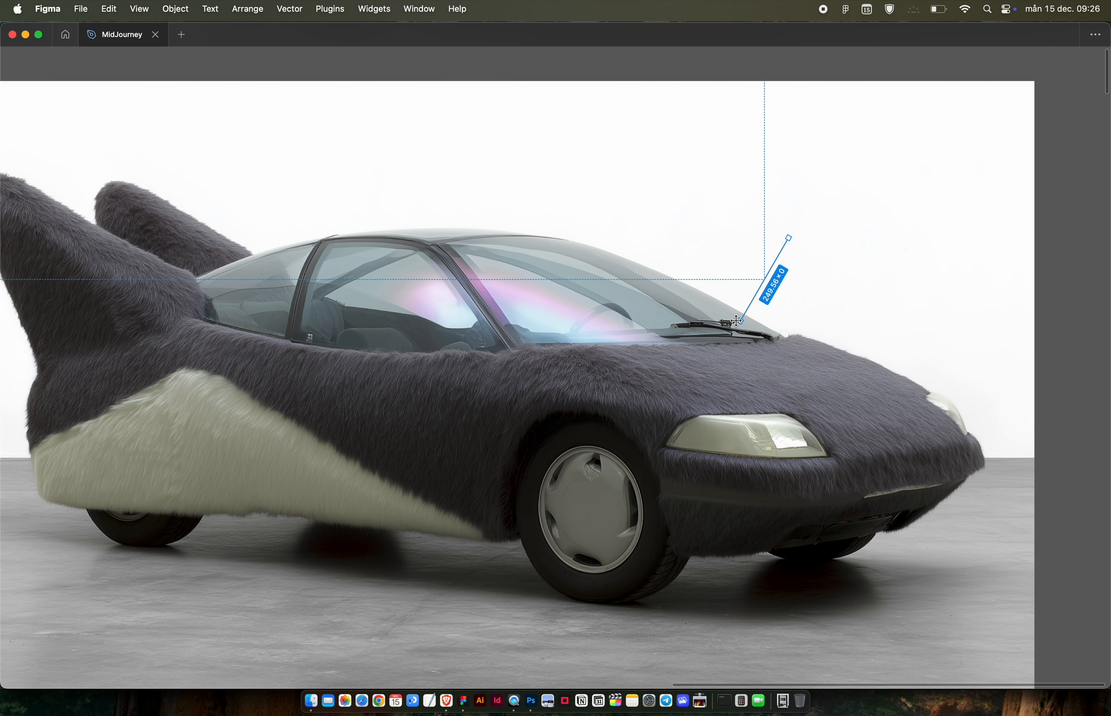
drag(758, 299, 651, 250)
scroll(653, 252, down, 3)
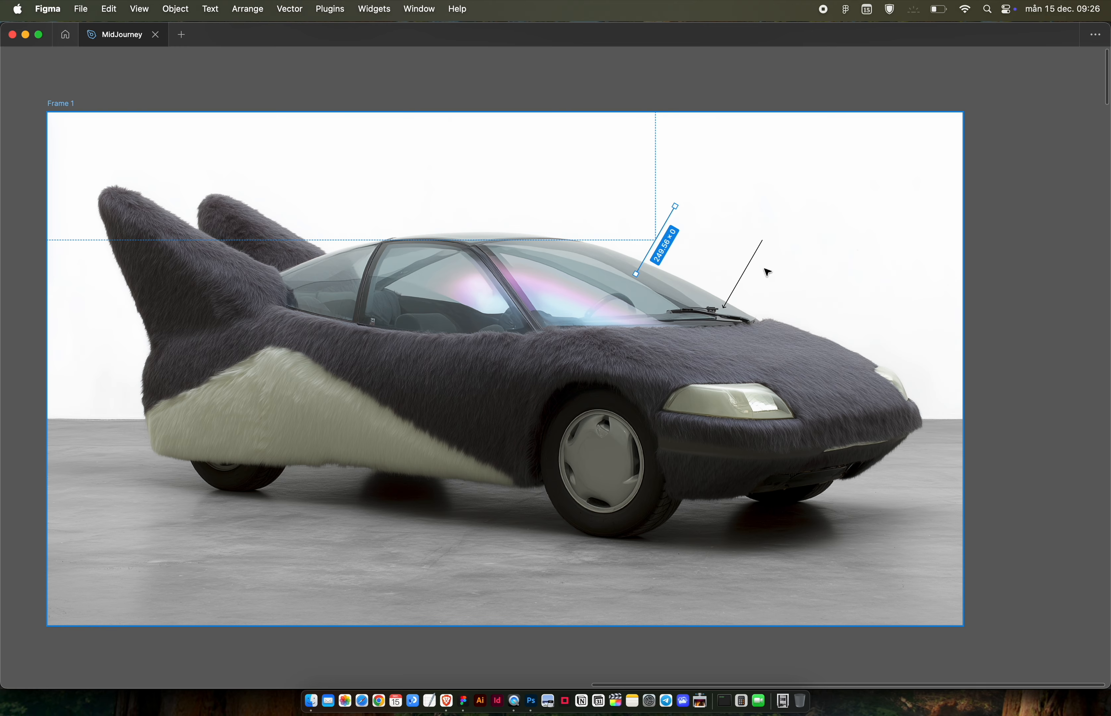
Set the stroke weight of both arrows to 12.
shift+click(752, 260)
key(super+backslash)
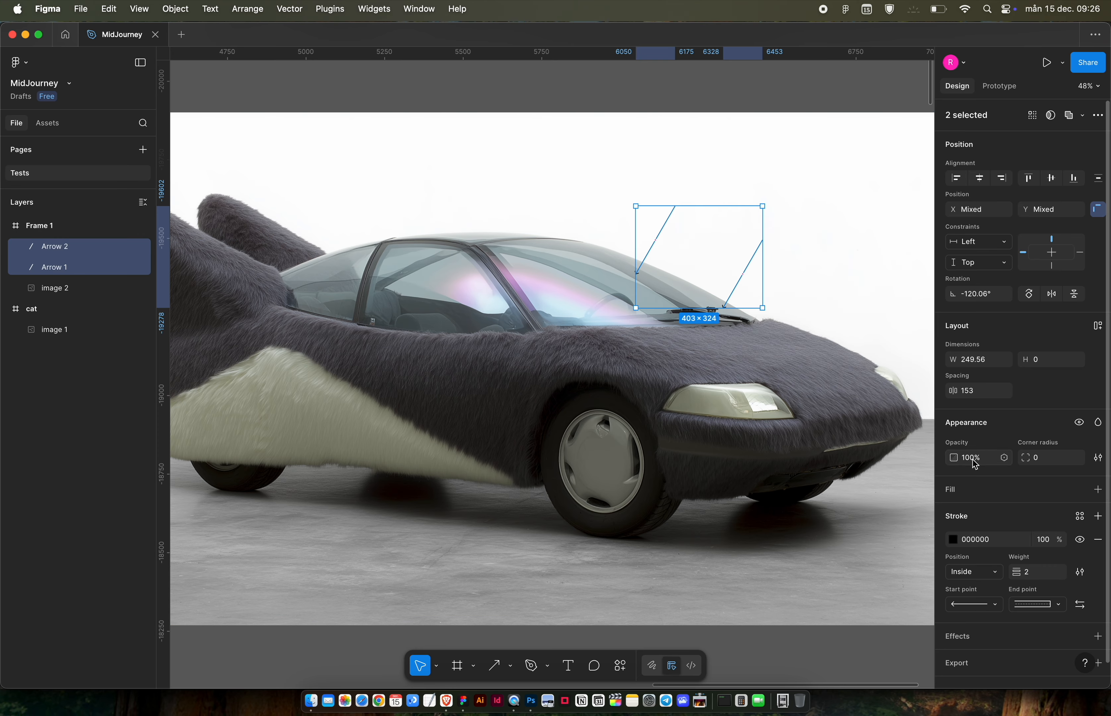
click(1036, 575)
text(12)
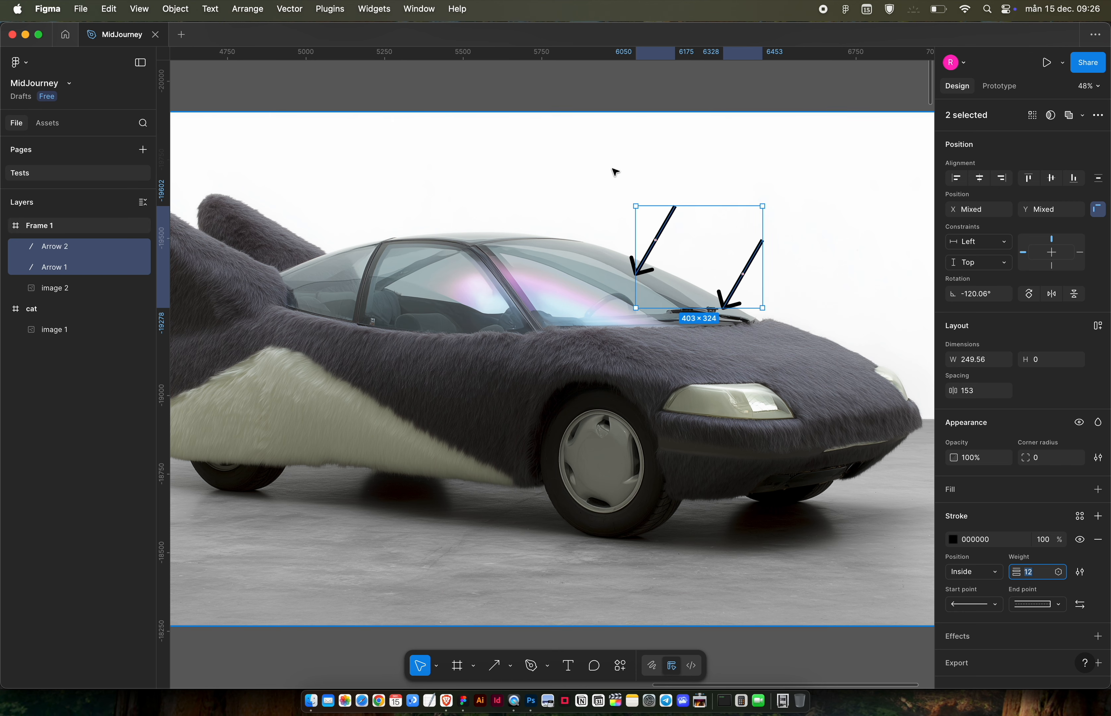
Copy Frame 1 as a PNG and paste it into a new Claude chat in the browser.
scroll(615, 170, down, 3)
click(287, 125)
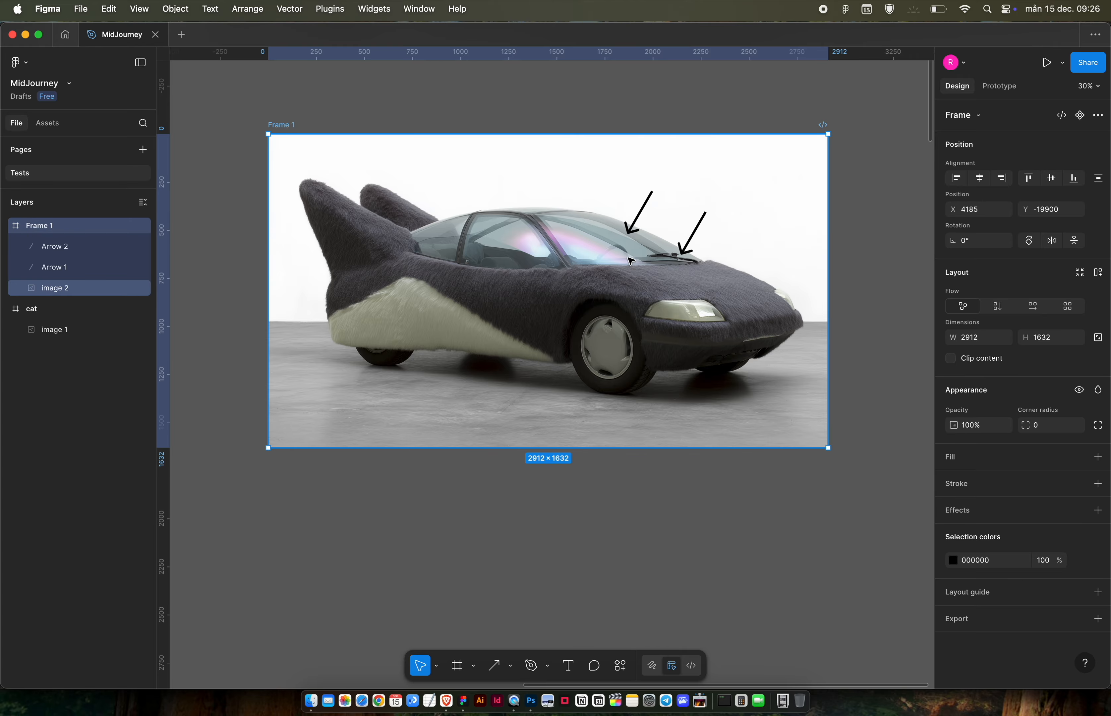
key(super+shift+c)
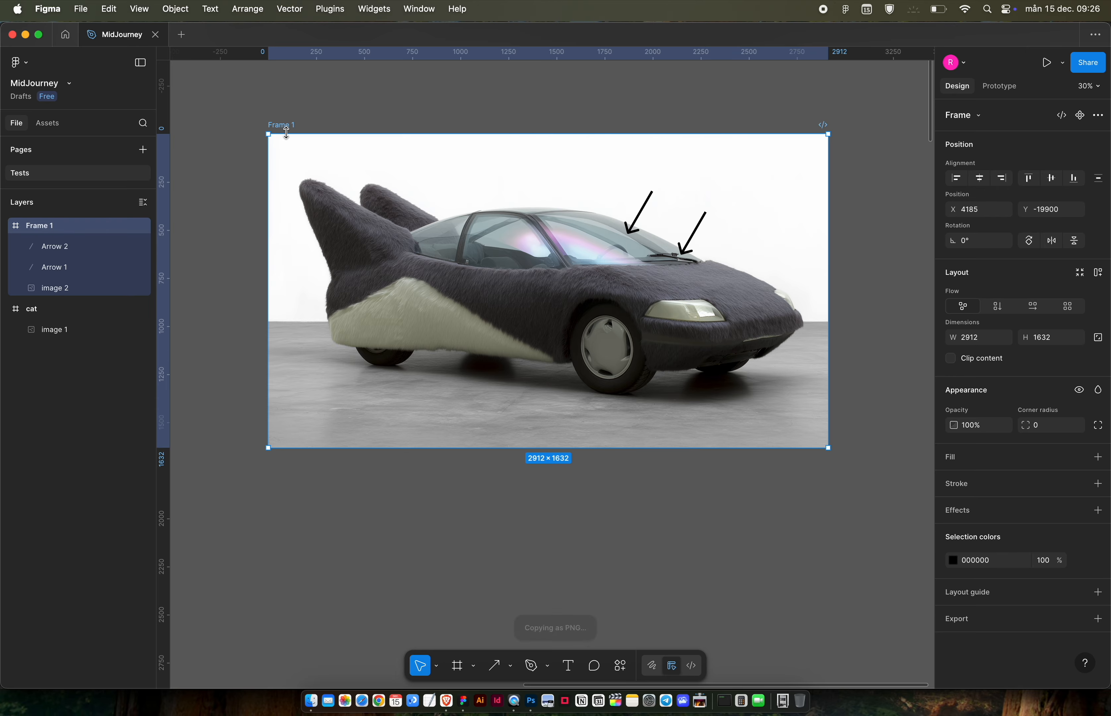
key(super+Tab)
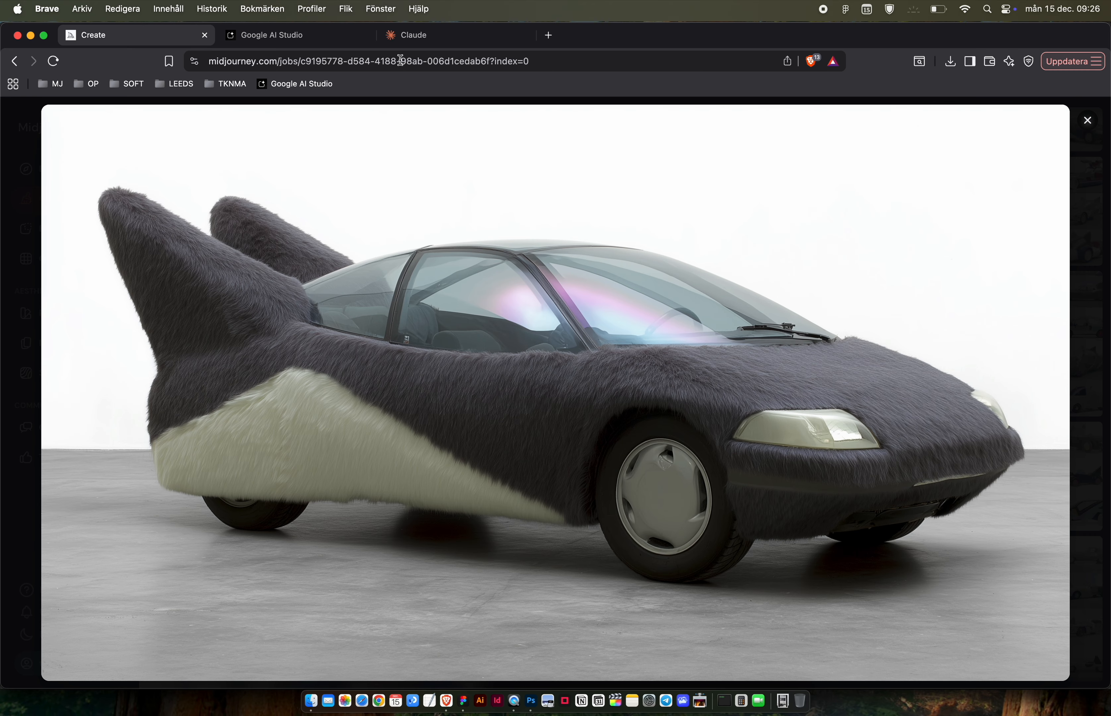
click(413, 47)
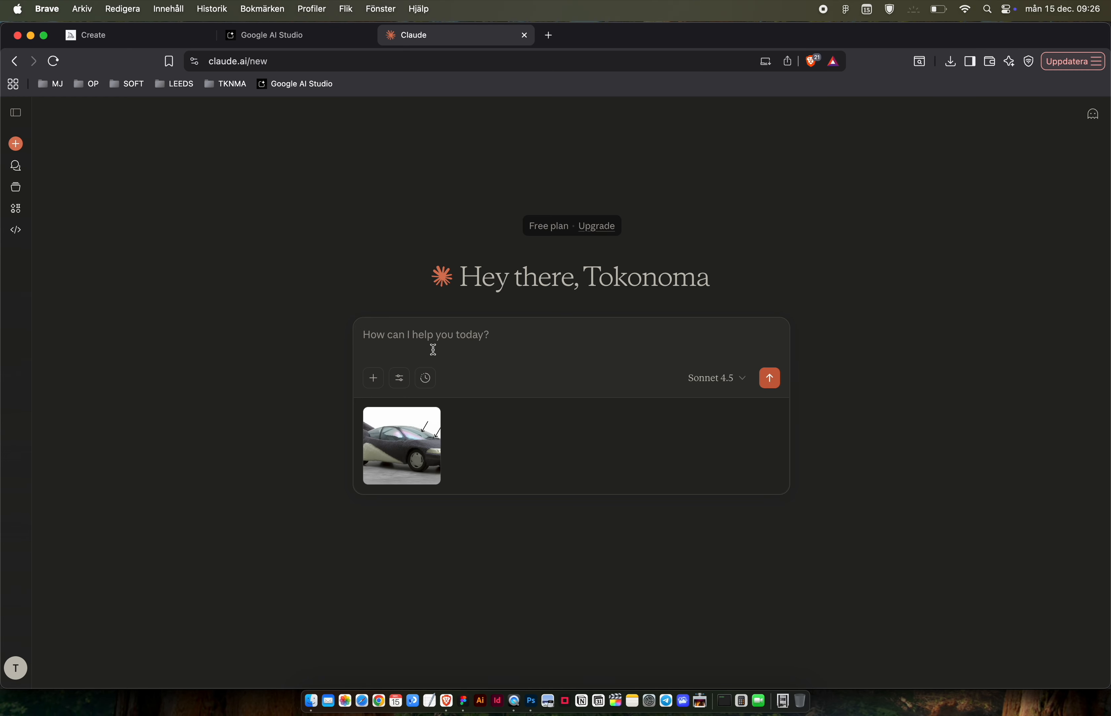
Ask Claude "what are these called (see arrows)" about the attached car image.
text(what are thes)
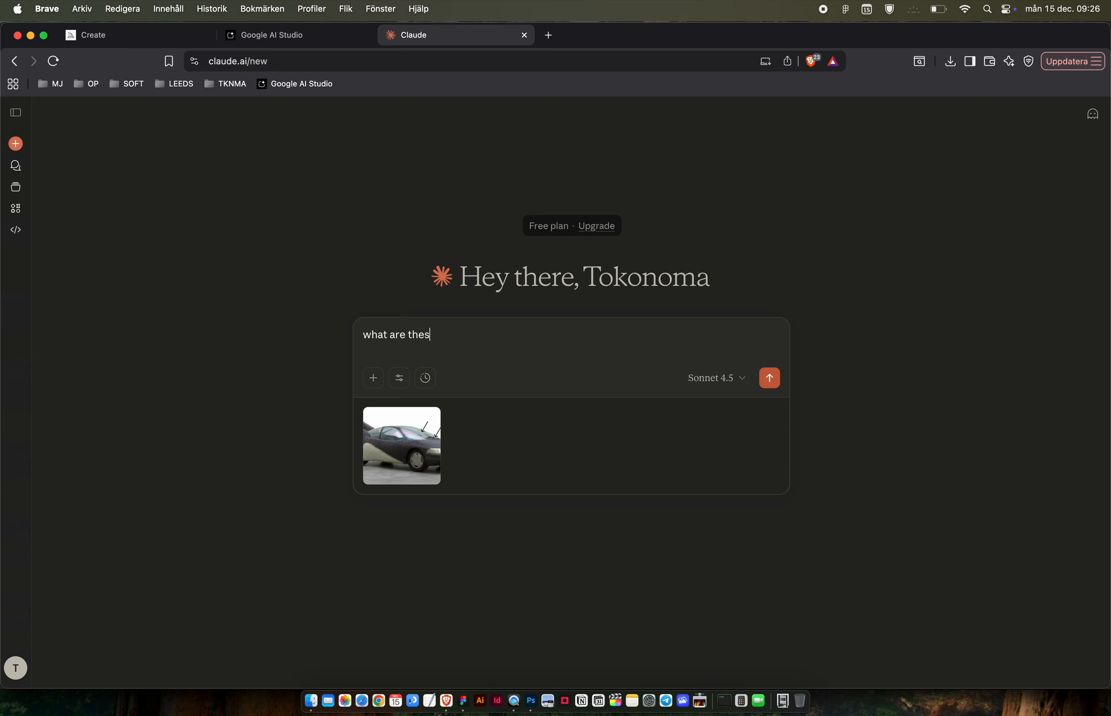
text(e called (see arrows)
key(Return)
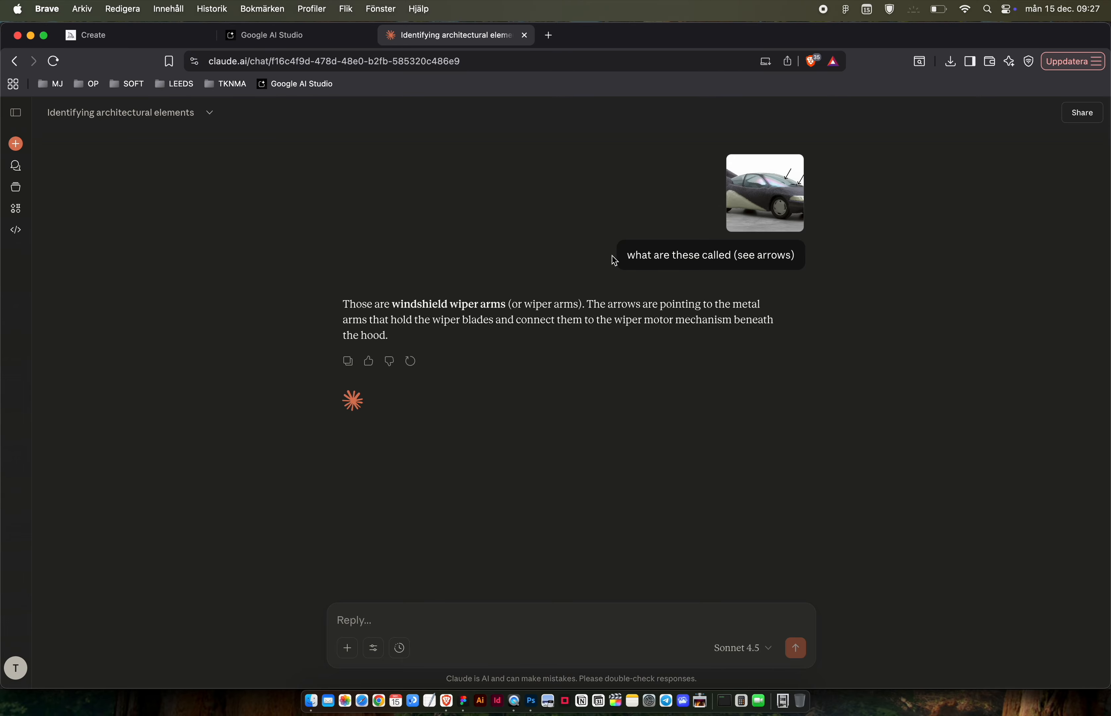
Switch to Figma, add the text "wiper arms" above Frame 1 and scale it to about 598 × 138.
key(super+Tab)
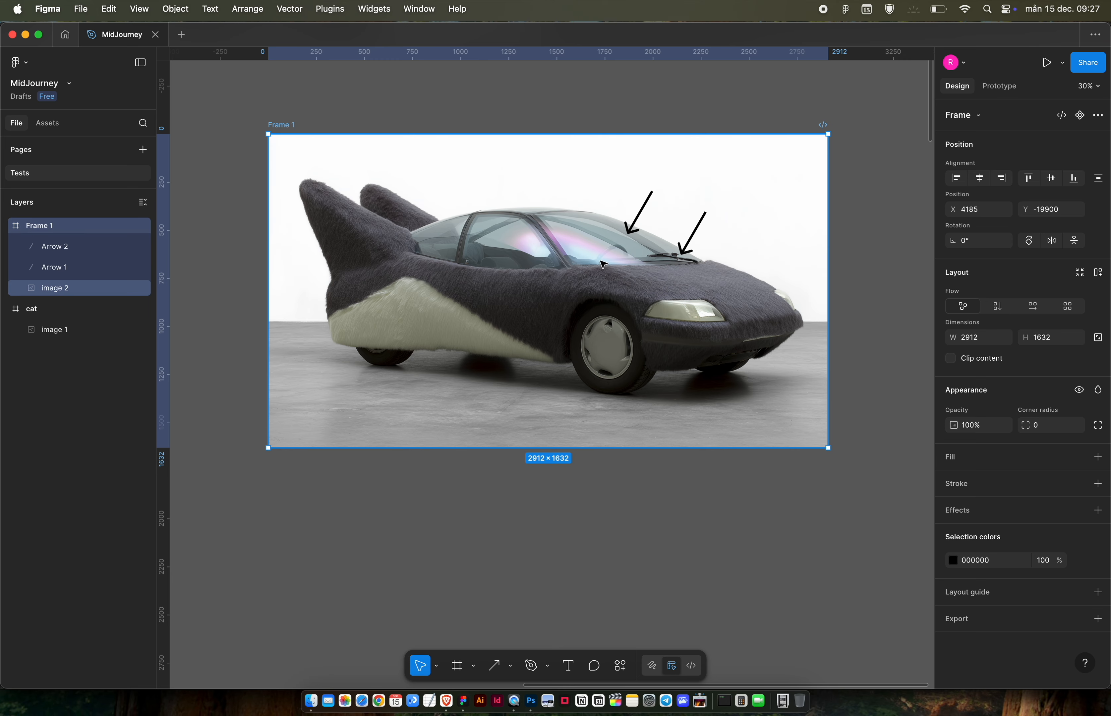
scroll(706, 248, up, 5)
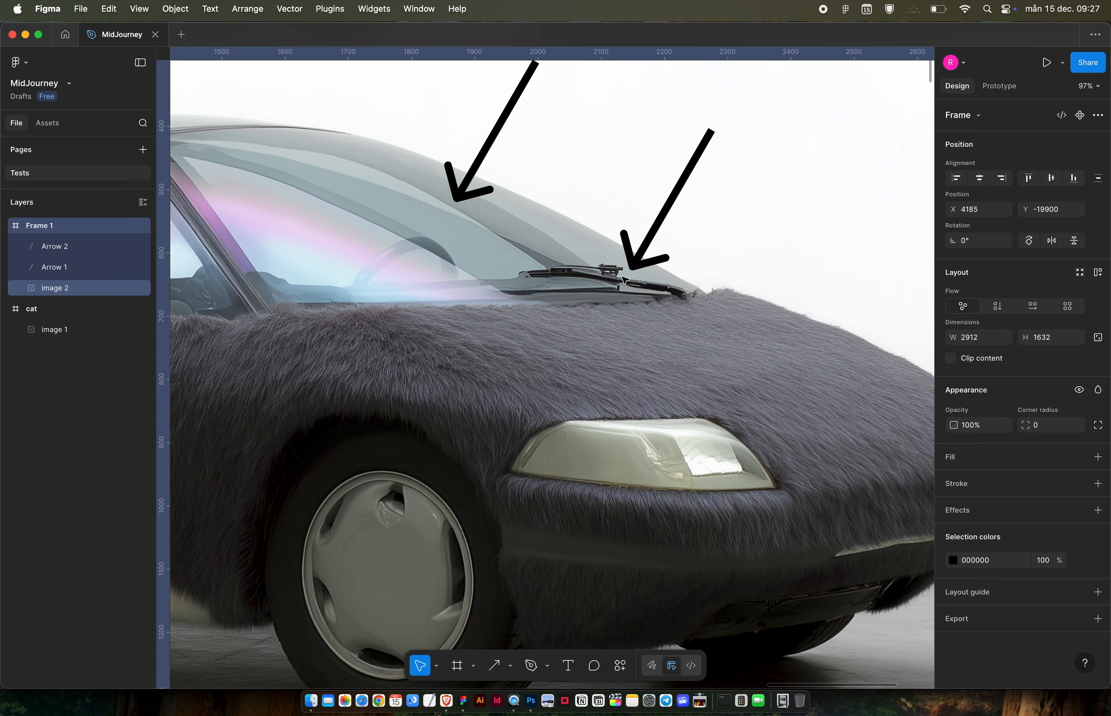
scroll(694, 299, down, 5)
scroll(691, 300, right, 3)
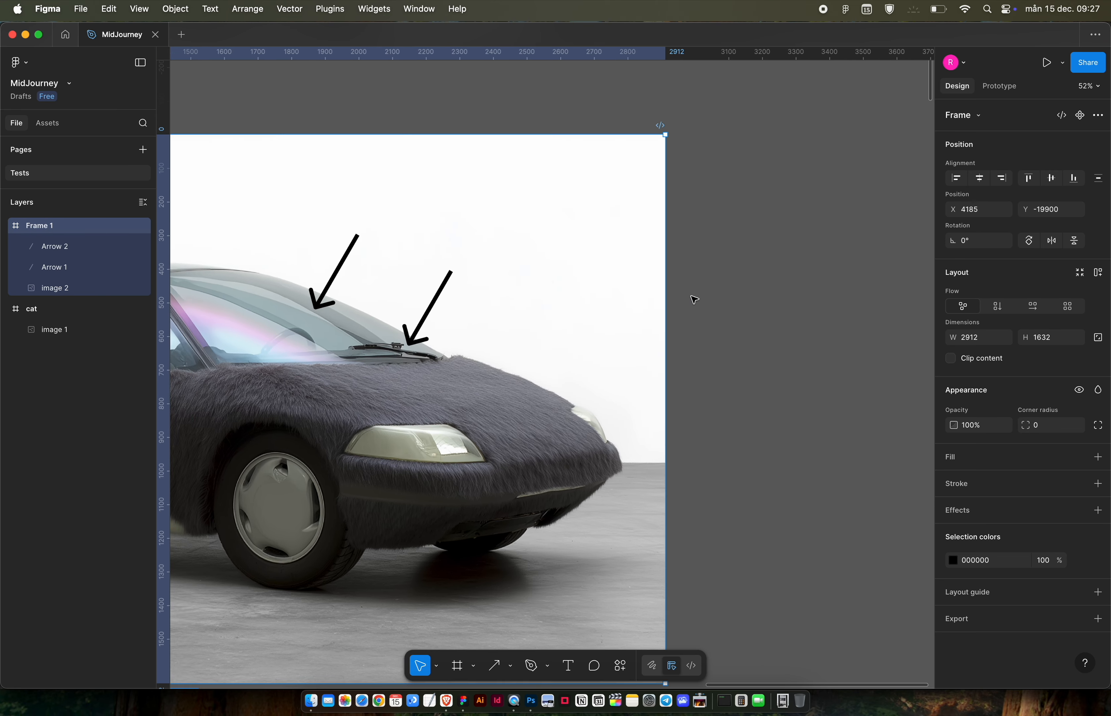
scroll(625, 226, up, 3)
key(t)
click(518, 197)
text(wiper)
key(Escape)
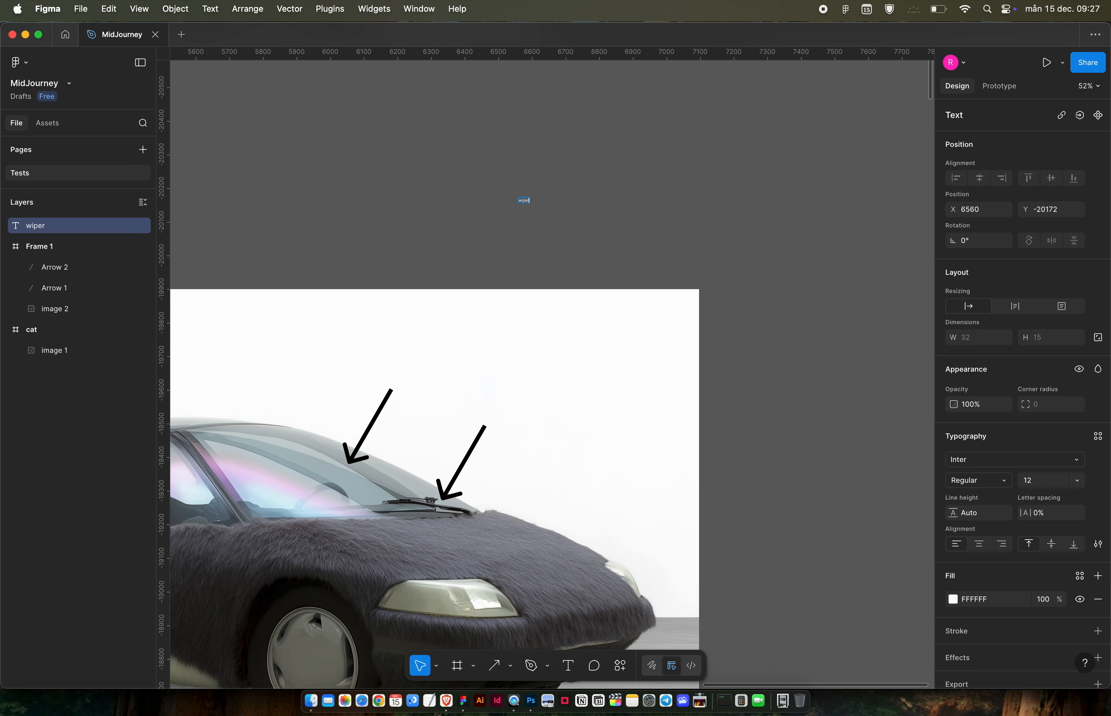
text(arms)
key(Escape)
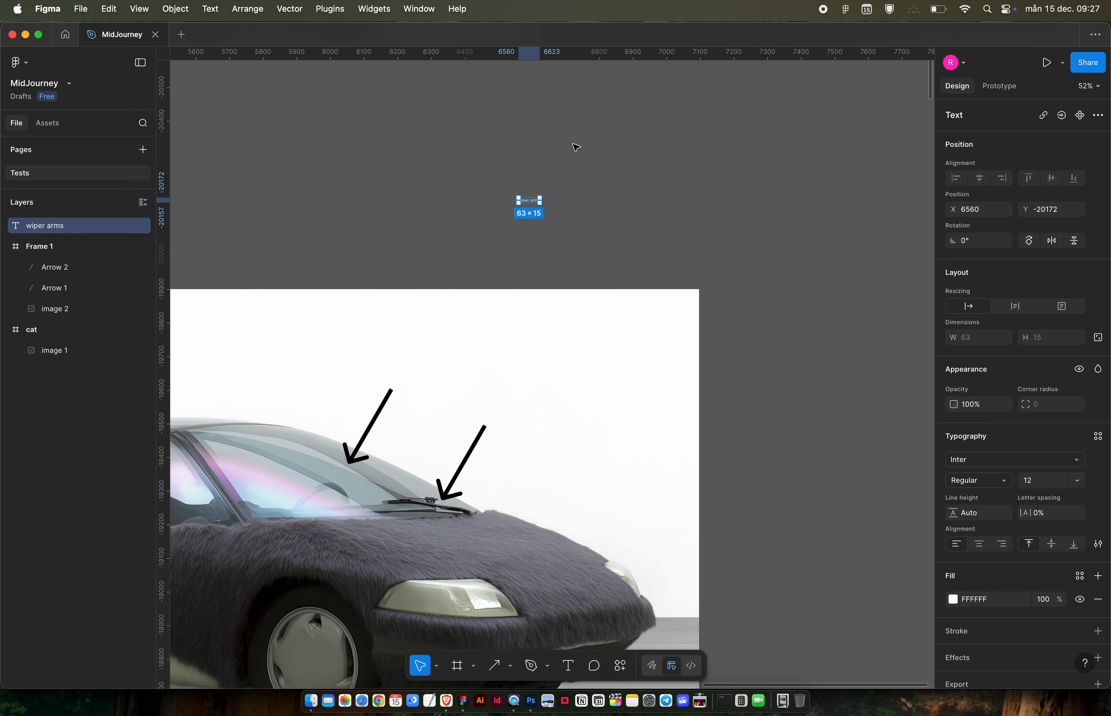
key(k)
drag(542, 197, 610, 154)
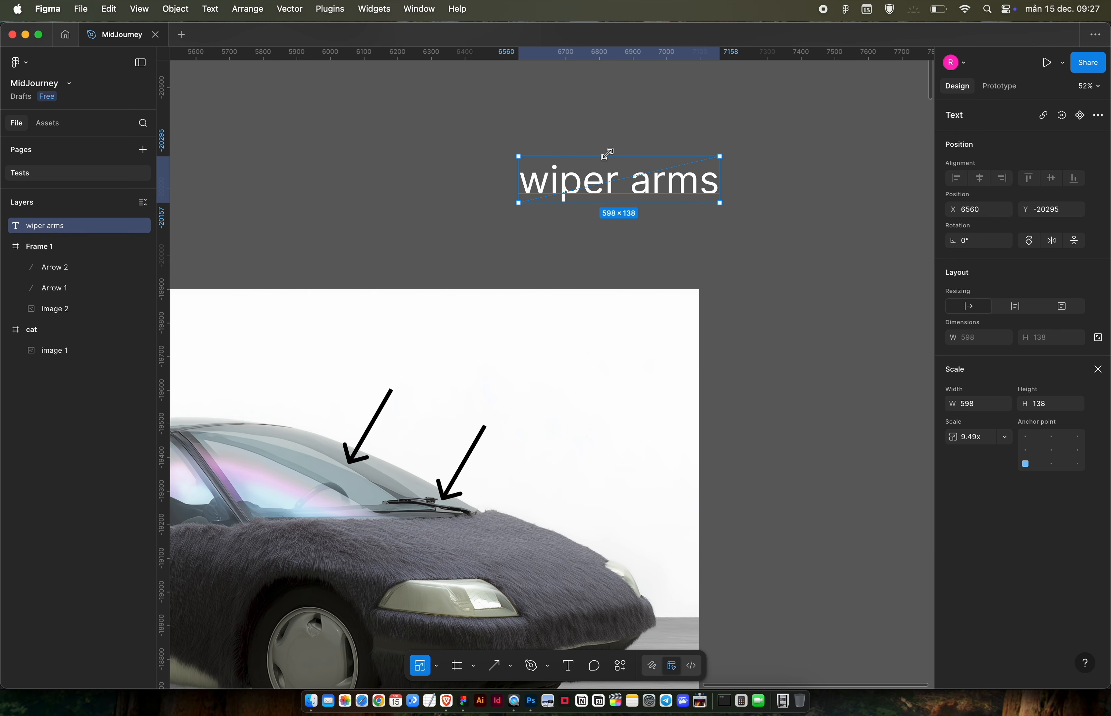
Delete both arrows over the windshield and hide the interface to show the whole car.
scroll(612, 181, down, 2)
scroll(612, 181, left, 4)
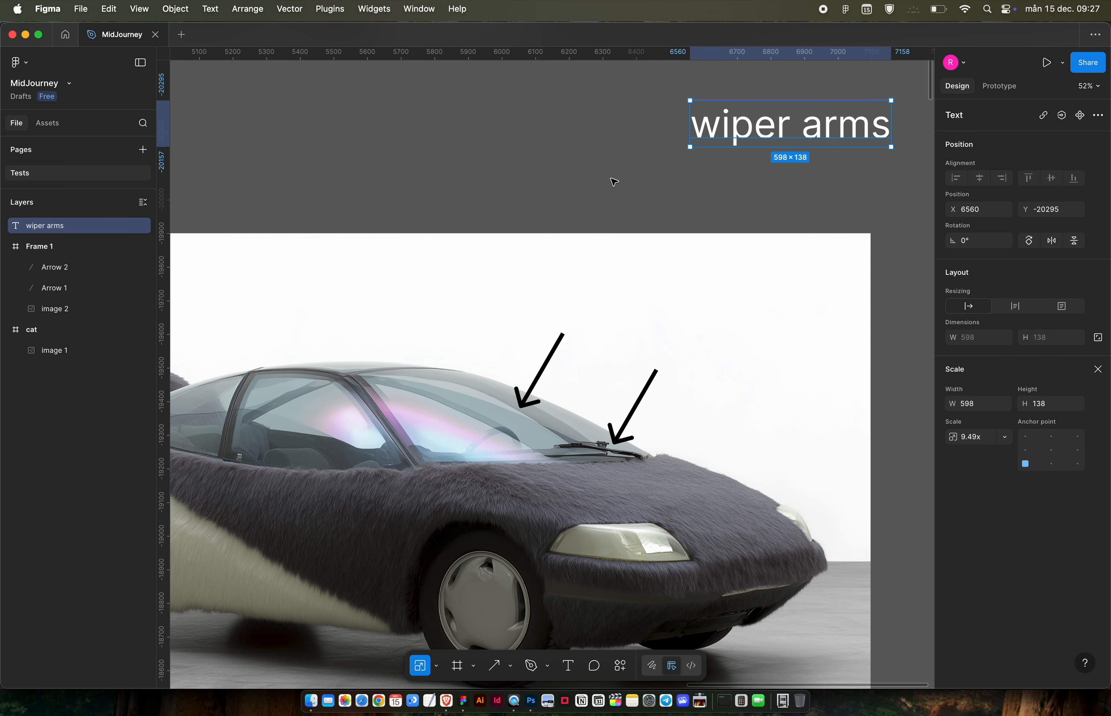
click(546, 367)
shift+click(642, 405)
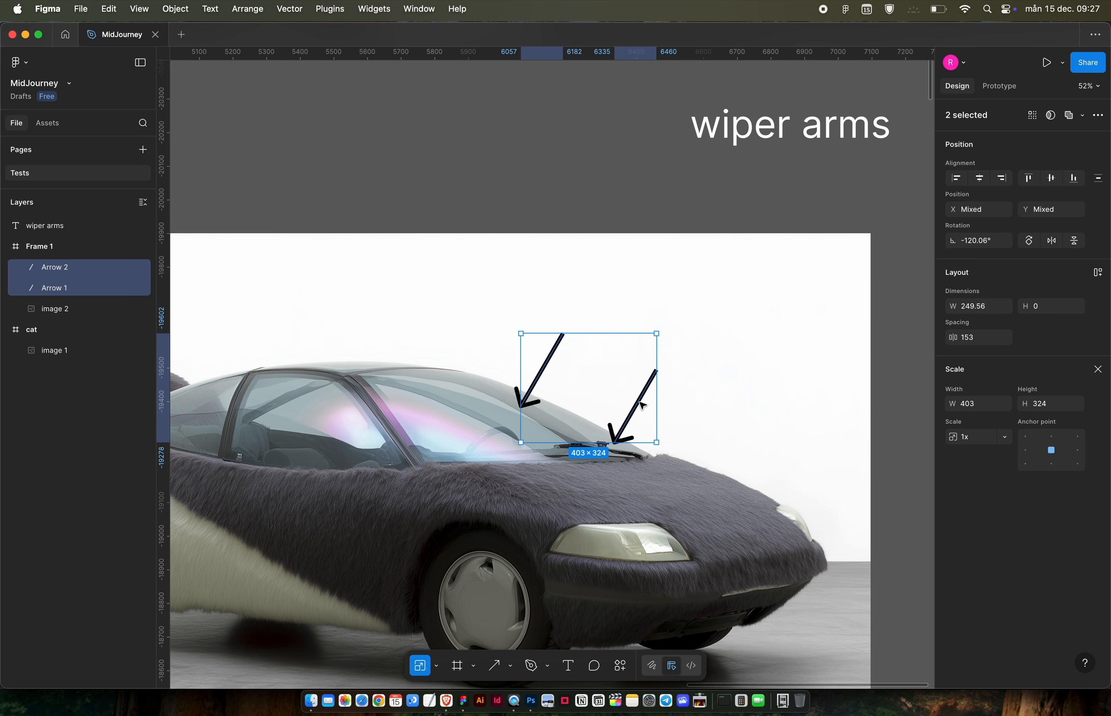
key(BackSpace)
scroll(556, 376, down, 3)
scroll(556, 375, left, 3)
key(super+backslash)
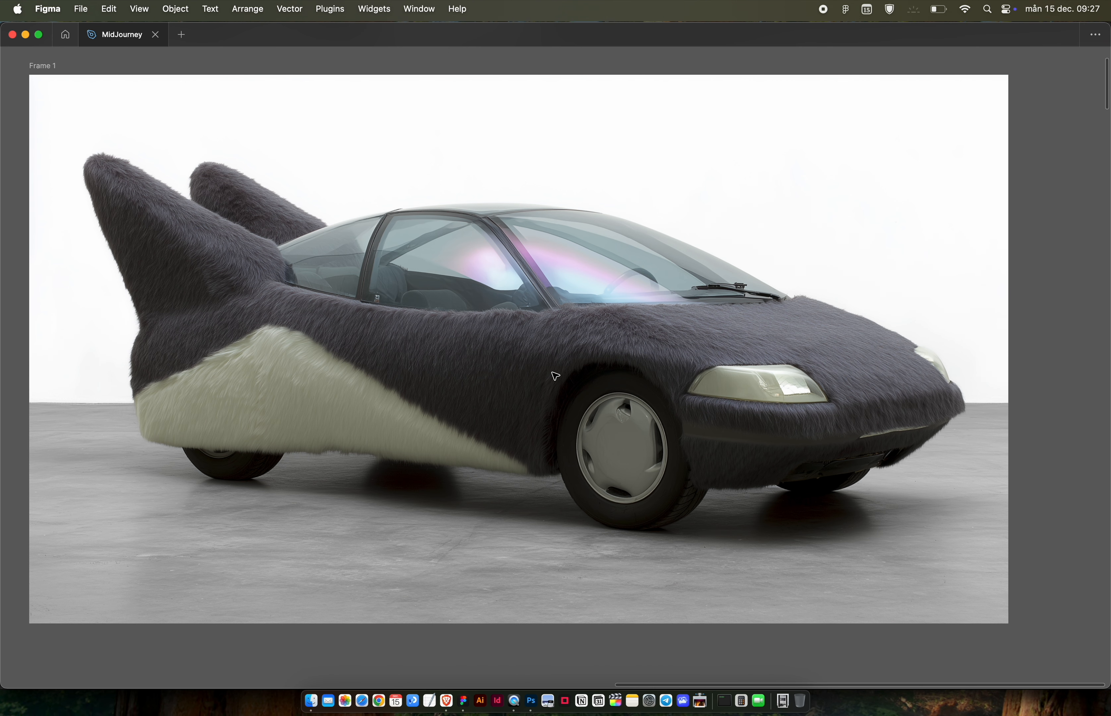
Examine the wiper arms, steering wheel and the edge where the hood fur meets the windshield.
scroll(620, 271, up, 5)
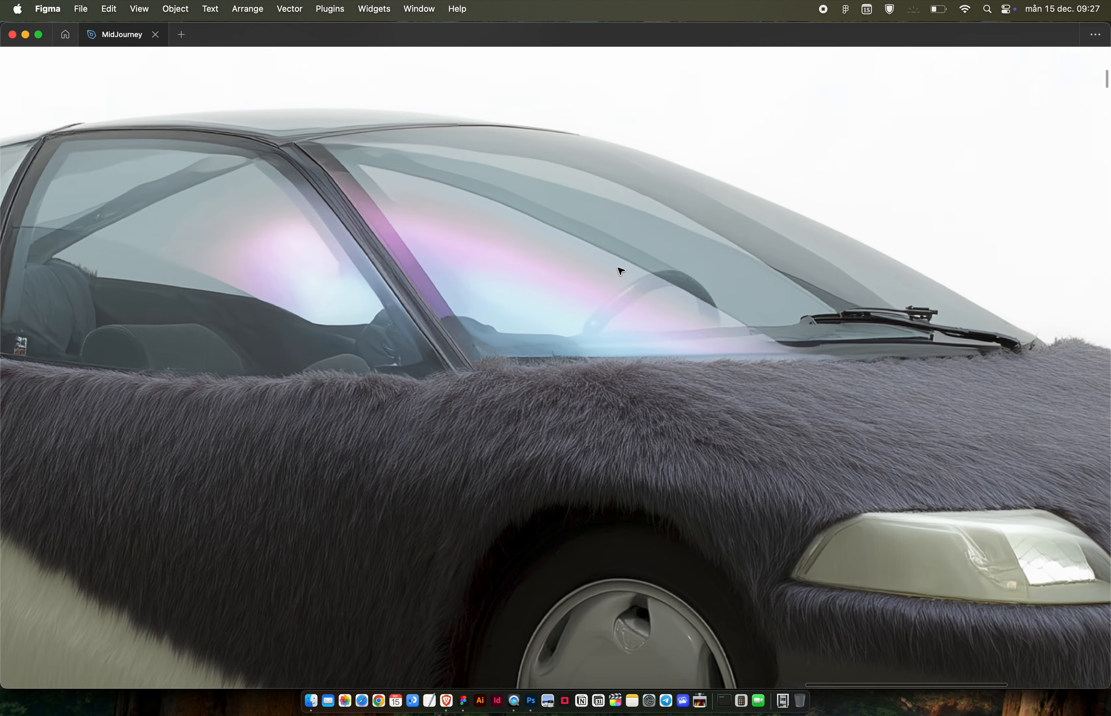
scroll(598, 363, up, 4)
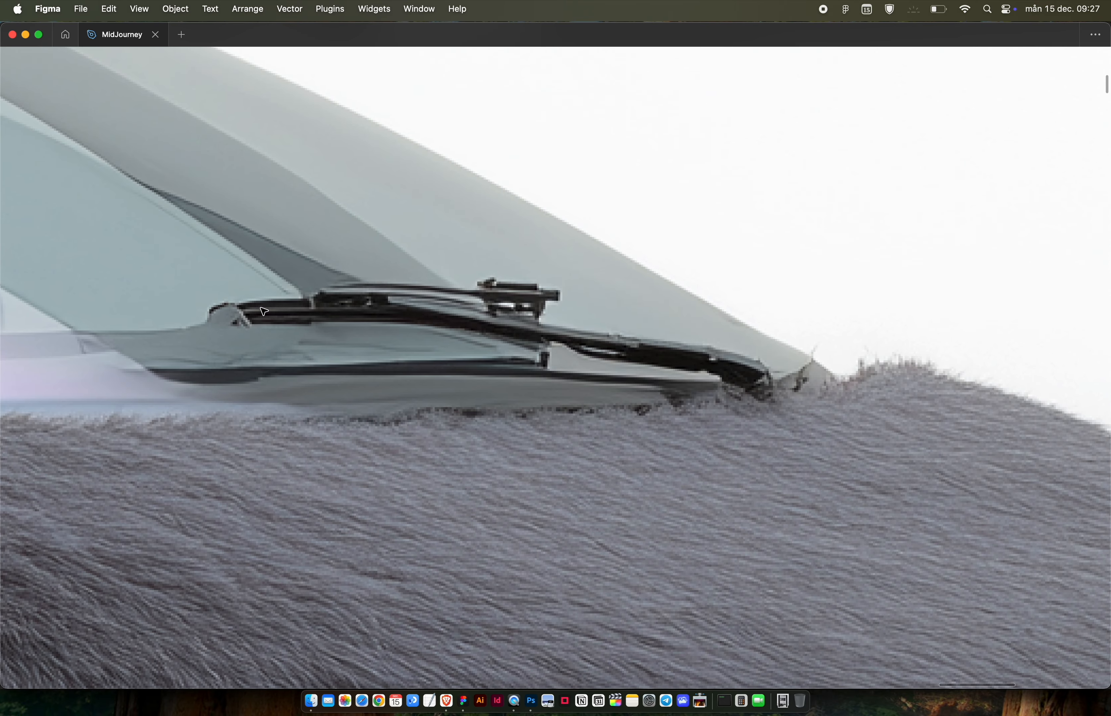
scroll(723, 378, down, 4)
scroll(722, 378, left, 9)
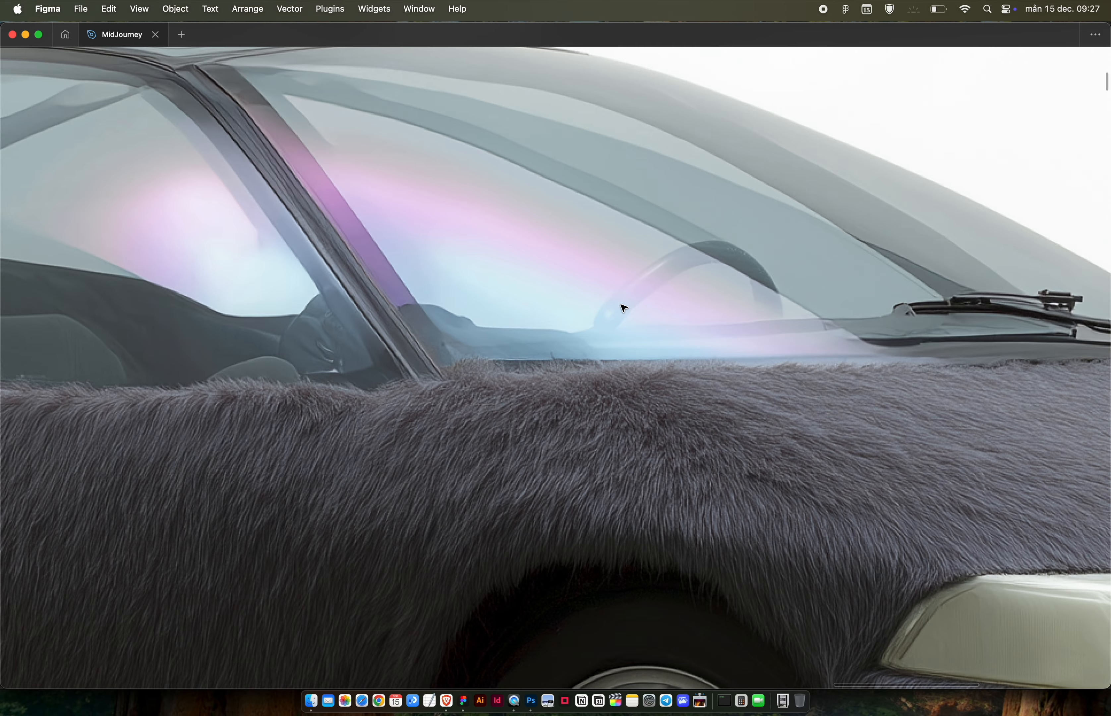
scroll(714, 243, down, 5)
scroll(715, 243, up, 3)
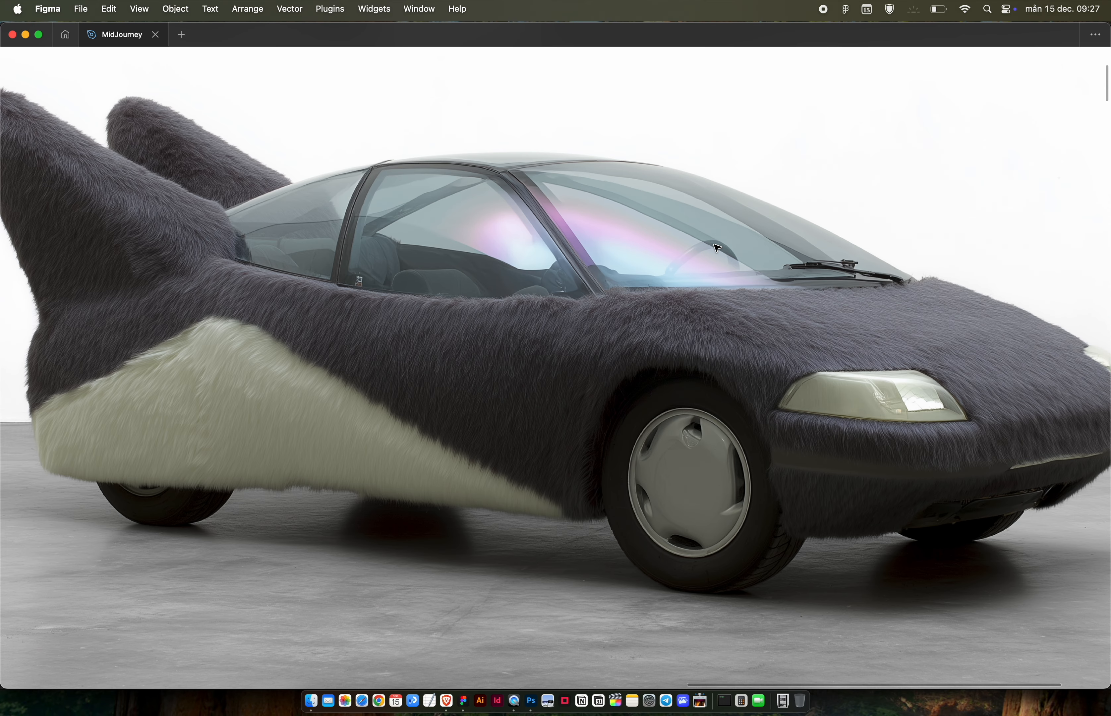
scroll(666, 274, up, 5)
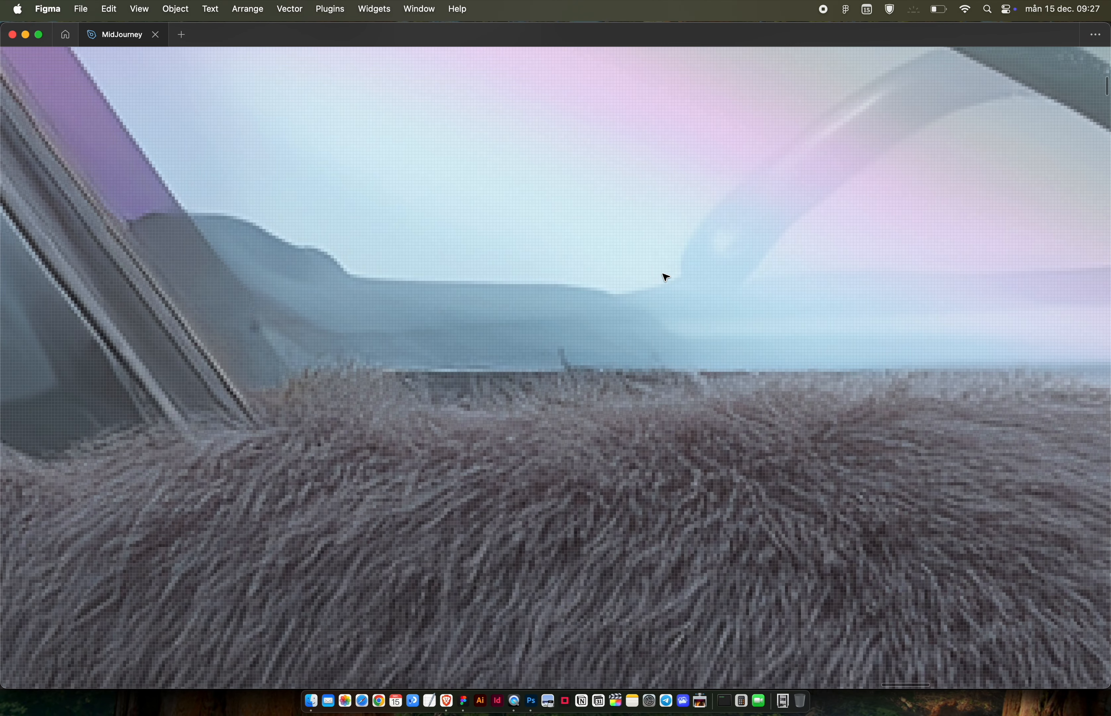
Examine the rear side window, seats, ear-shaped fins and light fur patch, and view the whole car.
scroll(504, 296, down, 5)
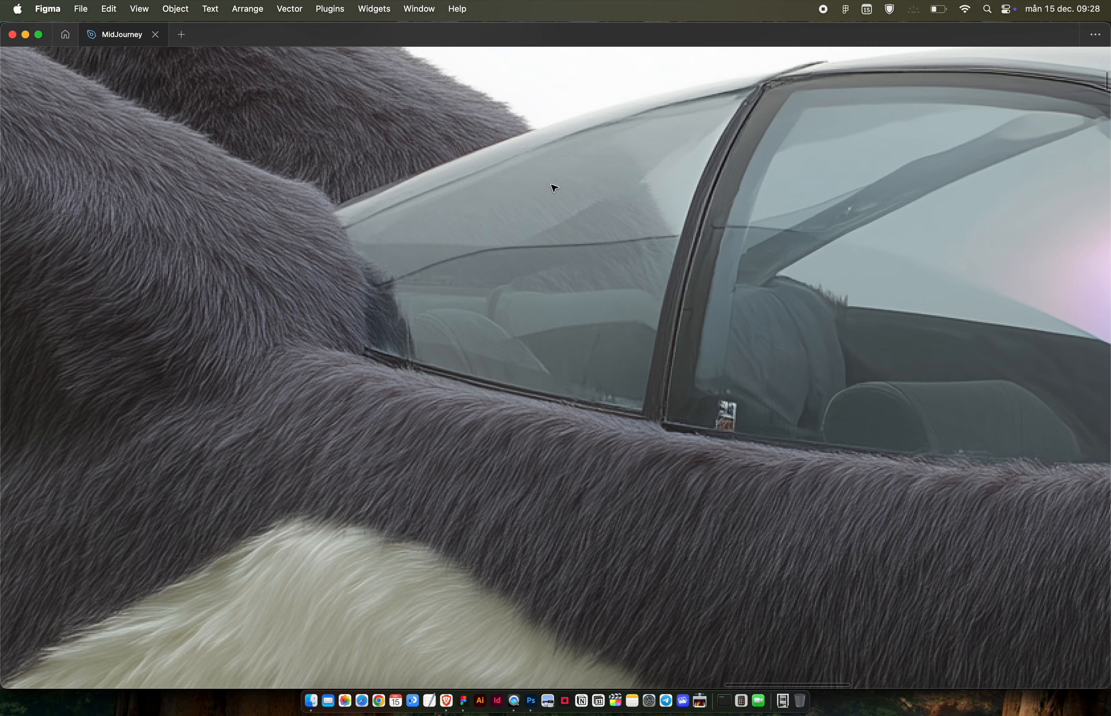
scroll(577, 183, down, 5)
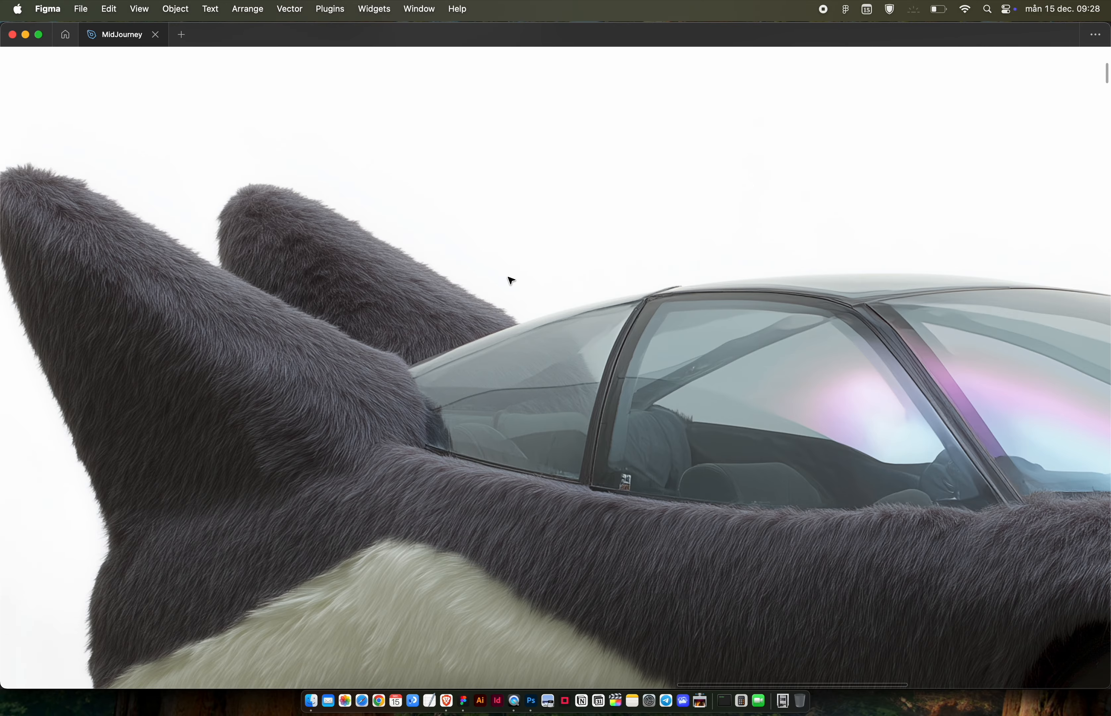
scroll(497, 279, right, 5)
scroll(485, 298, up, 5)
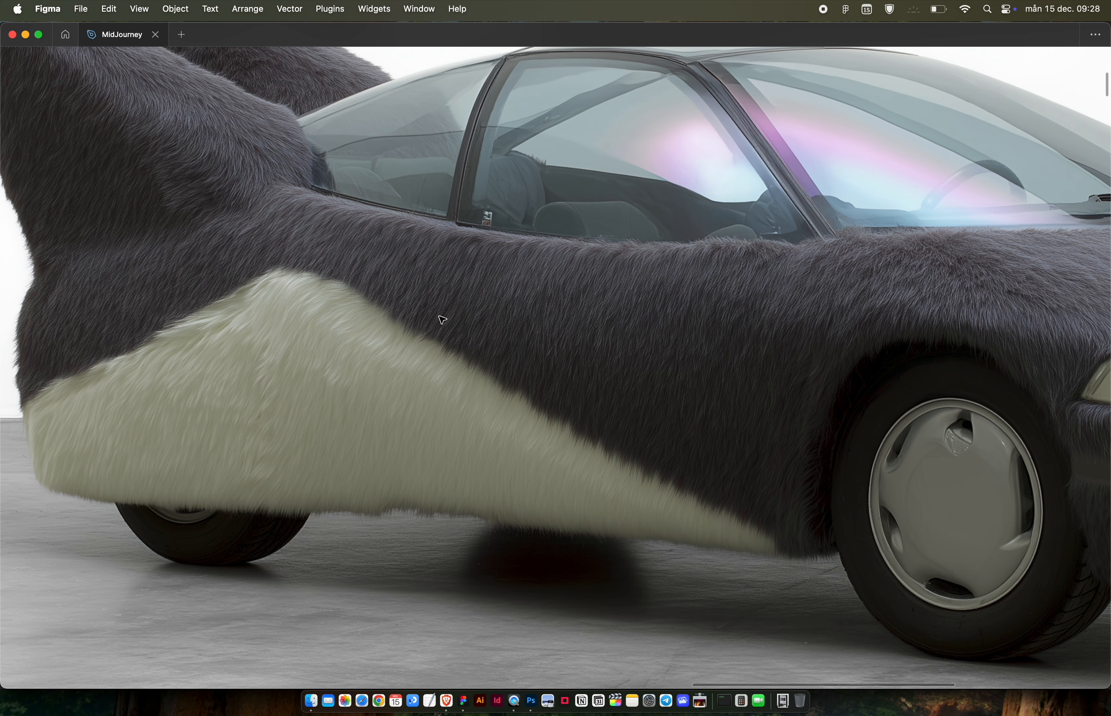
scroll(442, 319, down, 5)
scroll(442, 319, up, 5)
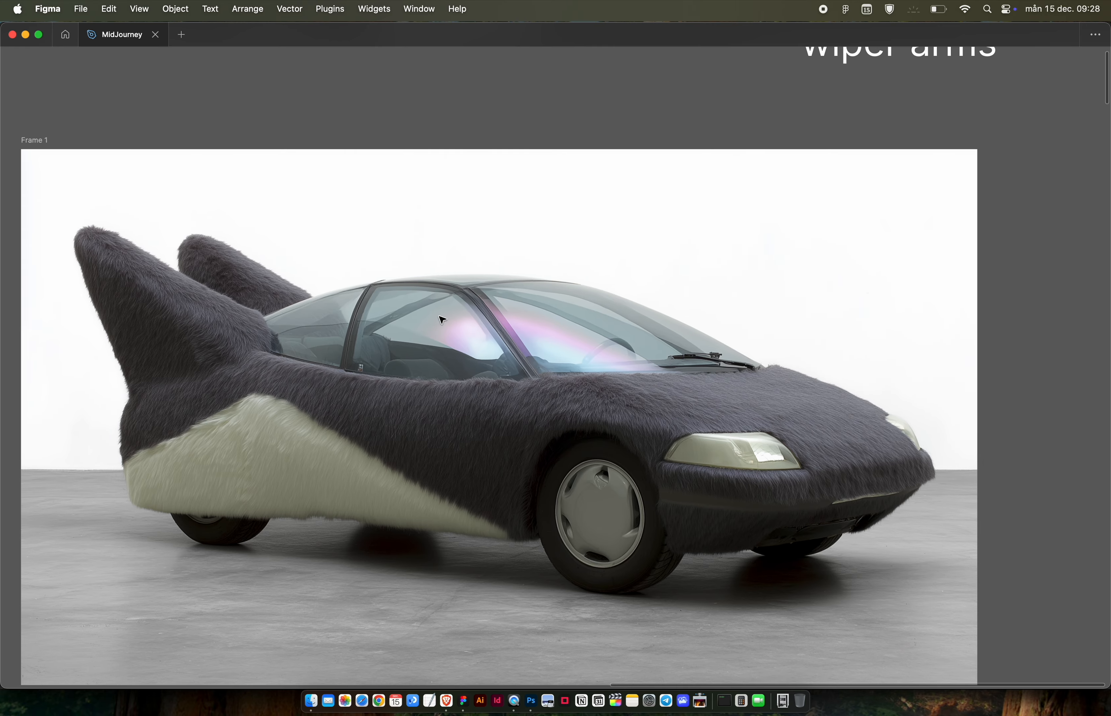
Draw a 383 × 383 square over the car's front wheel.
scroll(442, 319, down, 3)
scroll(442, 319, down, 4)
scroll(442, 319, up, 4)
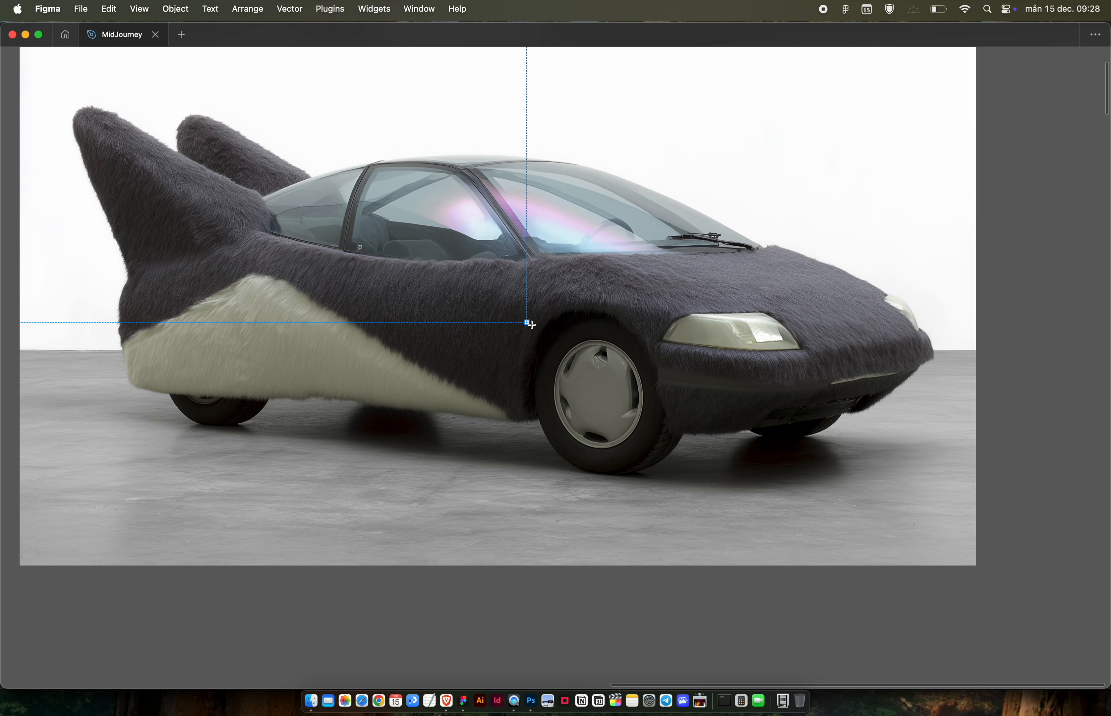
drag(526, 322, 653, 448)
drag(615, 388, 623, 399)
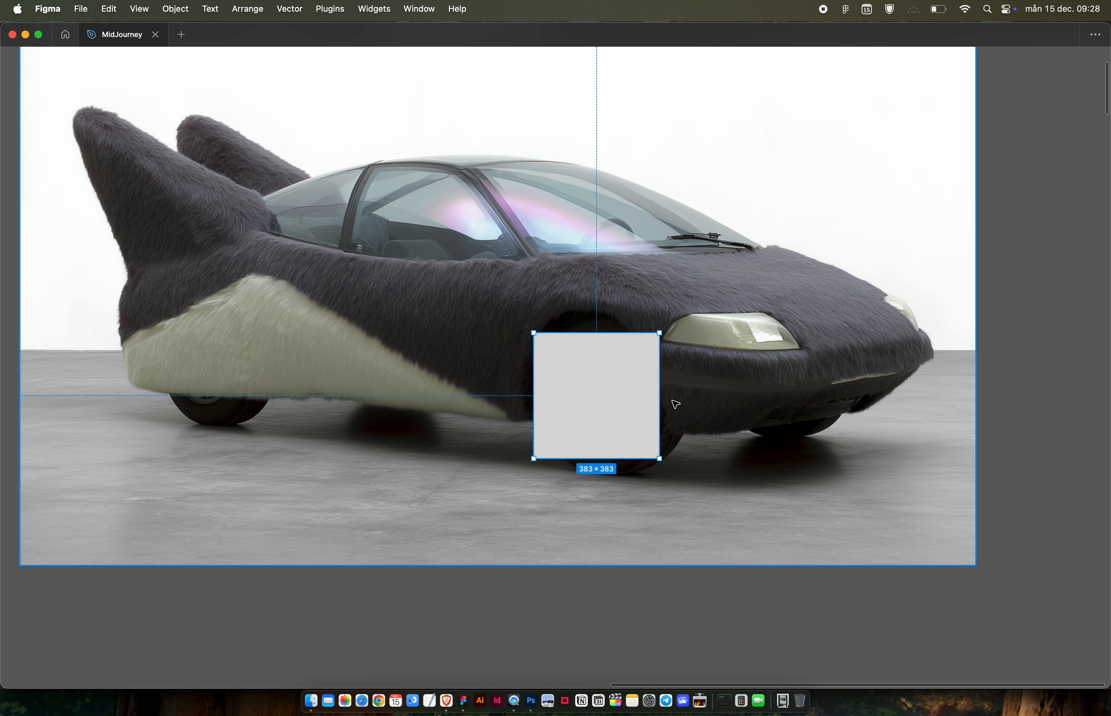
Set the square's fill colour to yellow.
key(super+backslash)
click(992, 490)
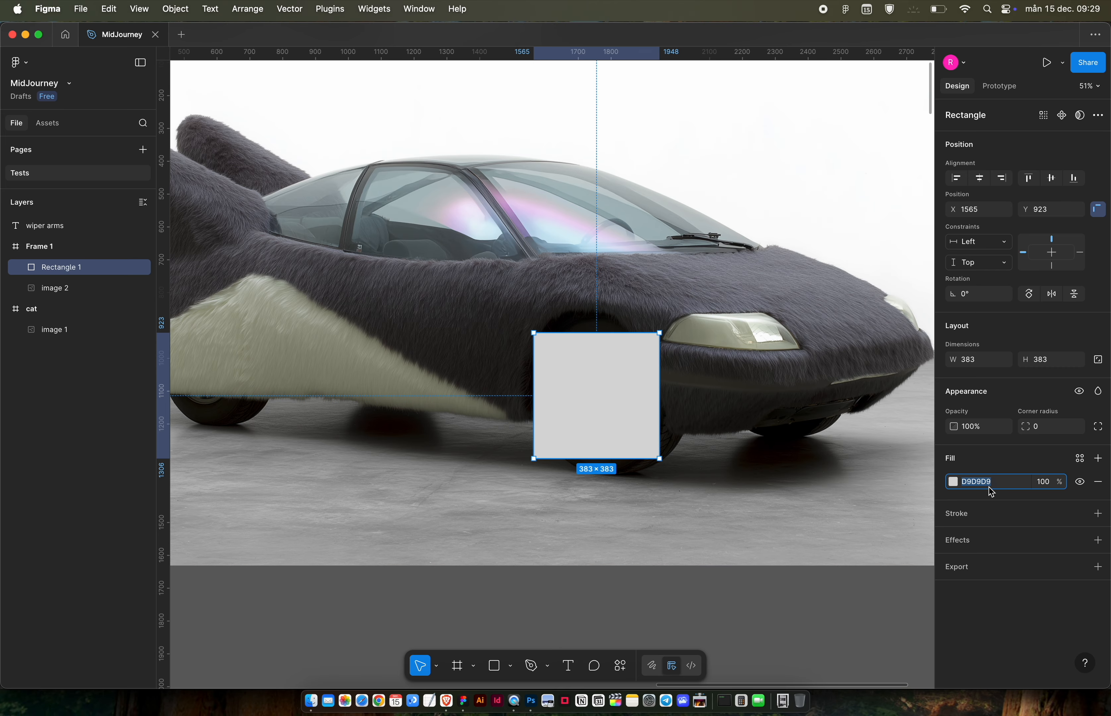
text(yellow)
key(Return)
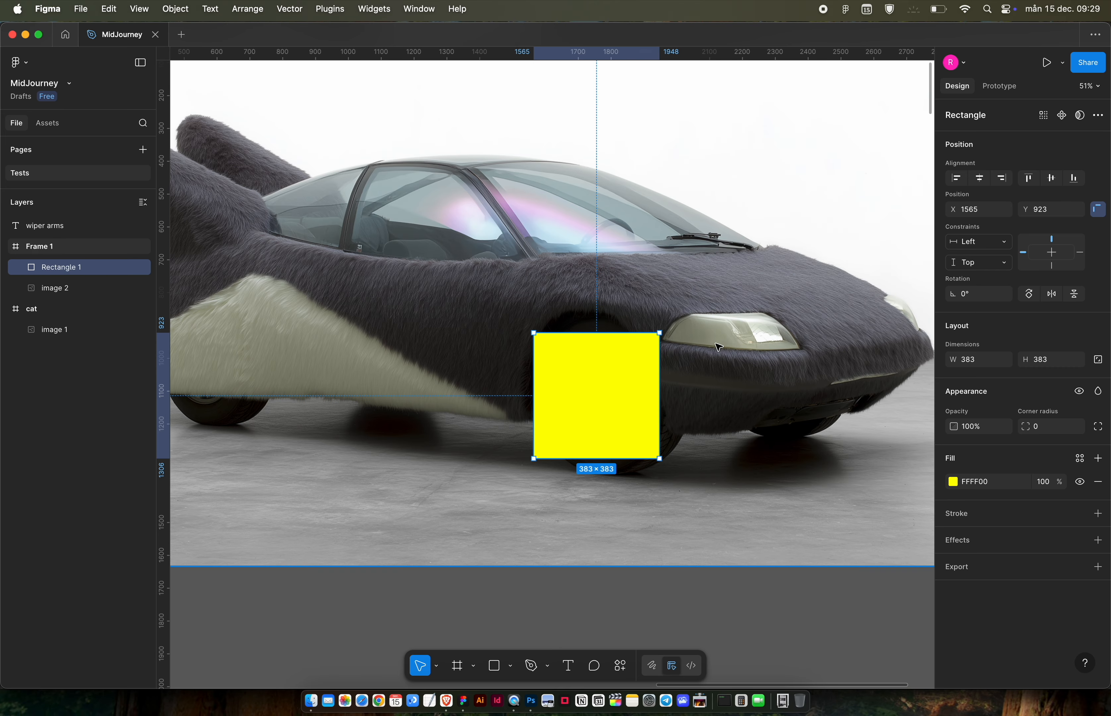
Copy the yellow square over both headlights, sizing the near copy 456 × 152 and the far copy 178 × 152.
drag(615, 391, 736, 283)
drag(717, 235, 806, 338)
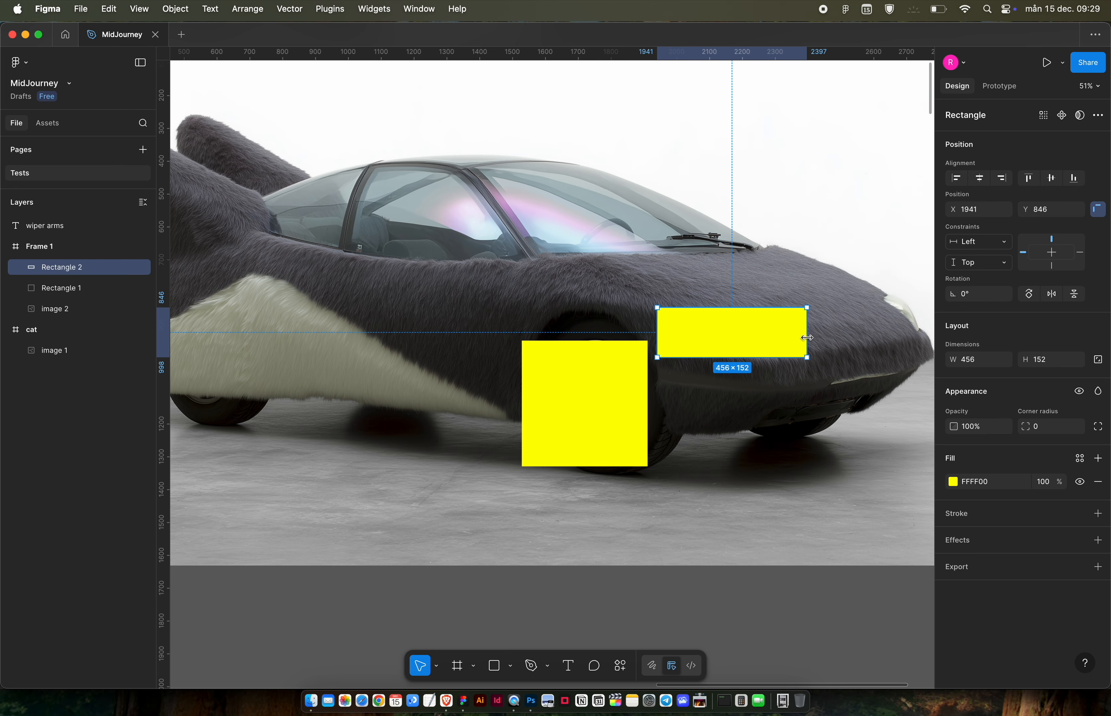
scroll(806, 338, right, 3)
drag(645, 340, 758, 316)
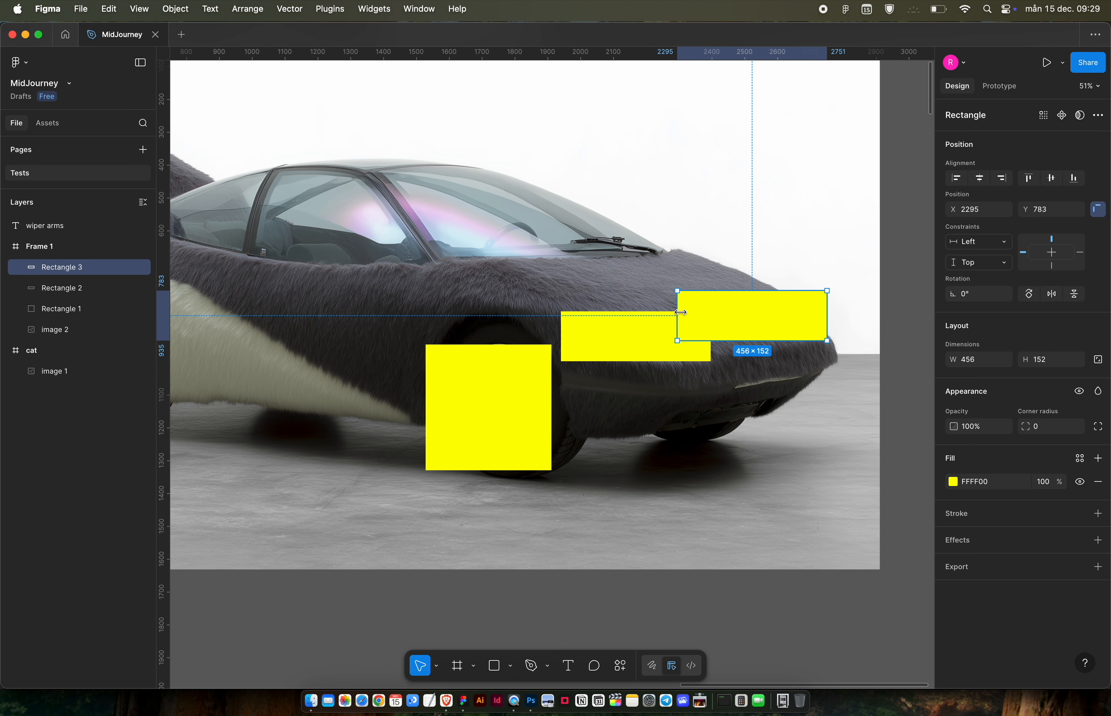
drag(680, 312, 767, 317)
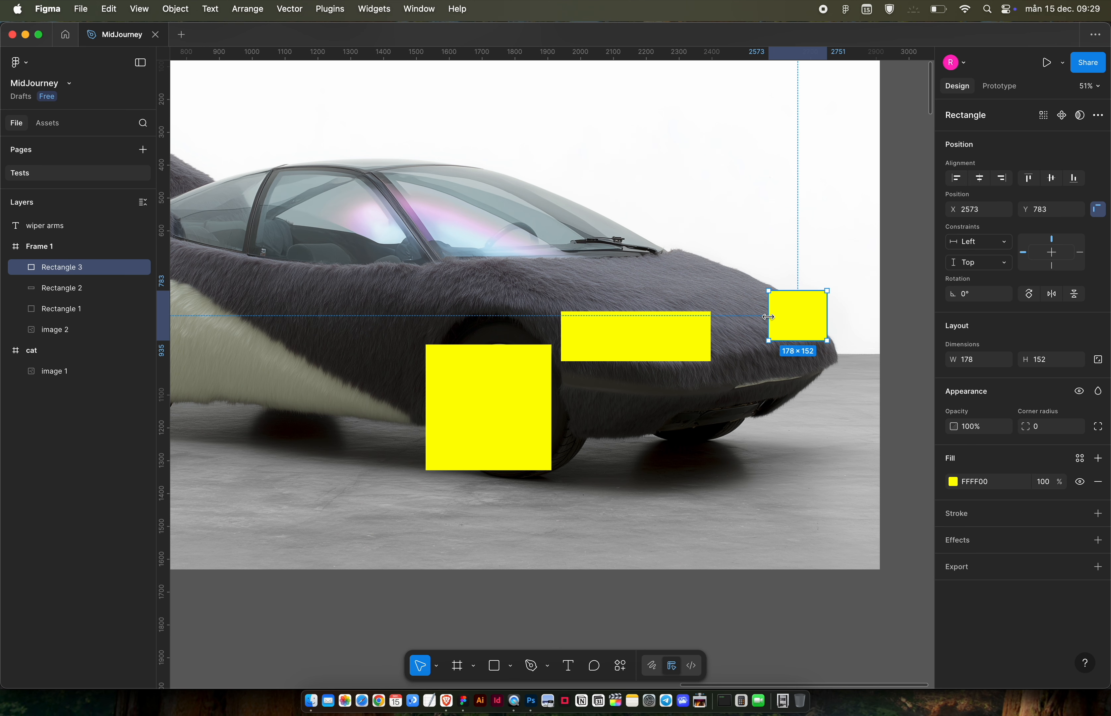
Add yellow copies over the front grille and the lower bumper, sizing the lower one 435 × 123.
scroll(768, 317, down, 2)
scroll(768, 317, left, 2)
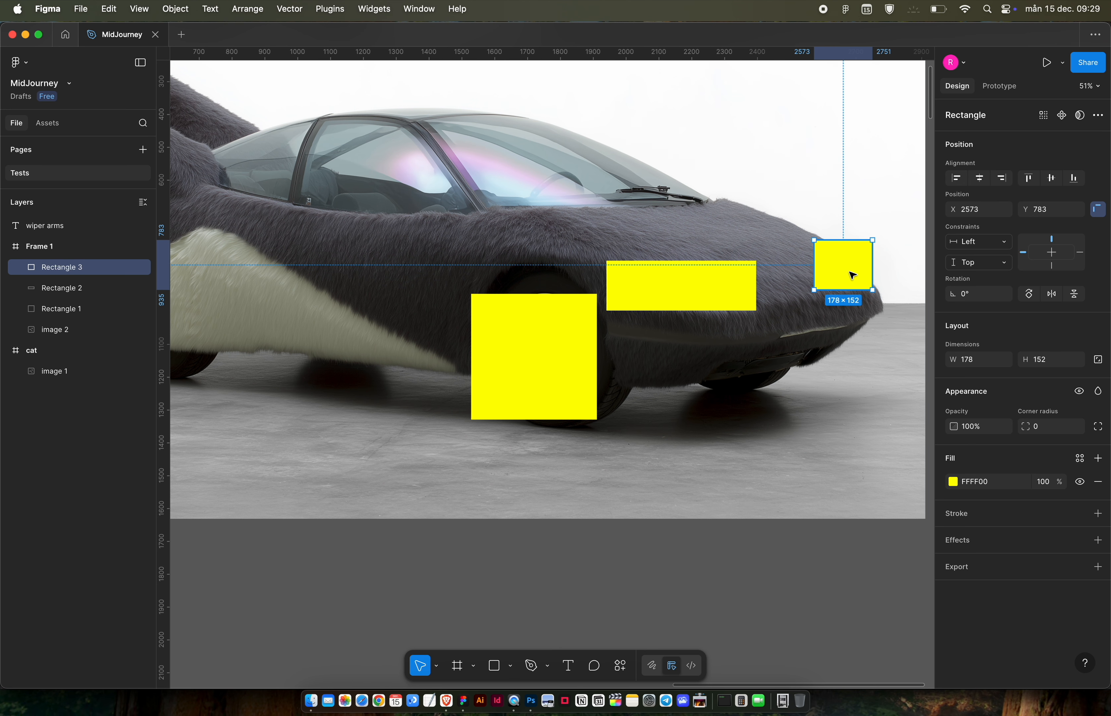
drag(847, 265, 818, 402)
scroll(861, 330, left, 1)
scroll(818, 404, left, 4)
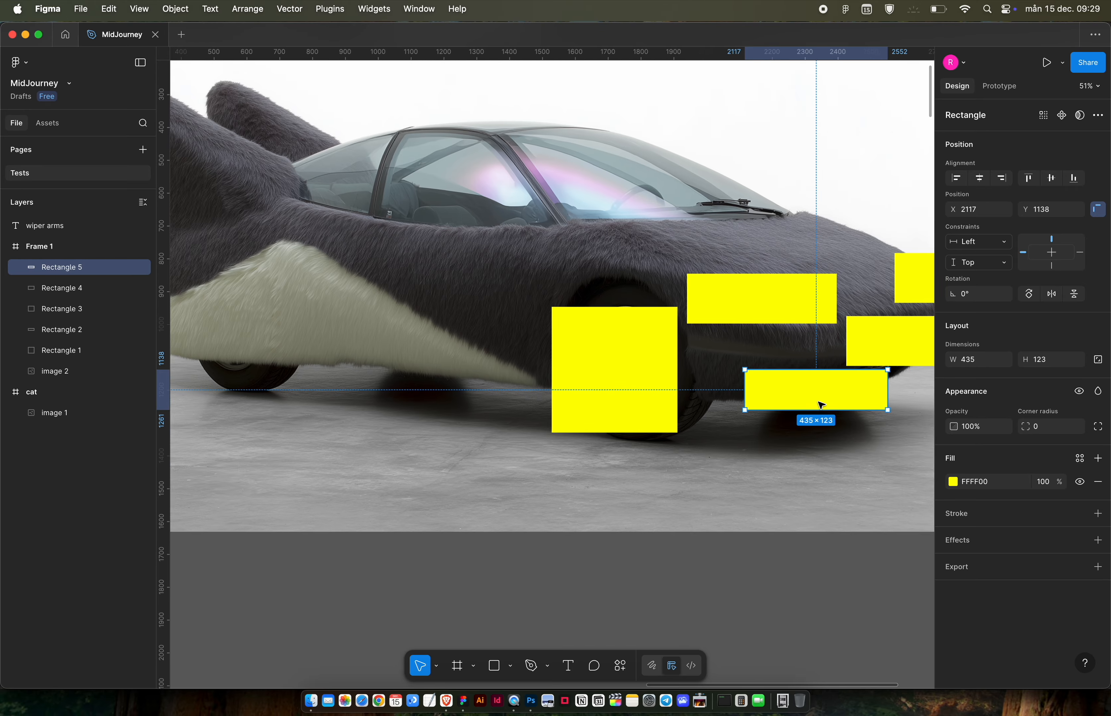
Copy the near headlight's rectangle up to the windshield and enlarge the copy to 1573 × 420 across the windows.
scroll(821, 405, up, 4)
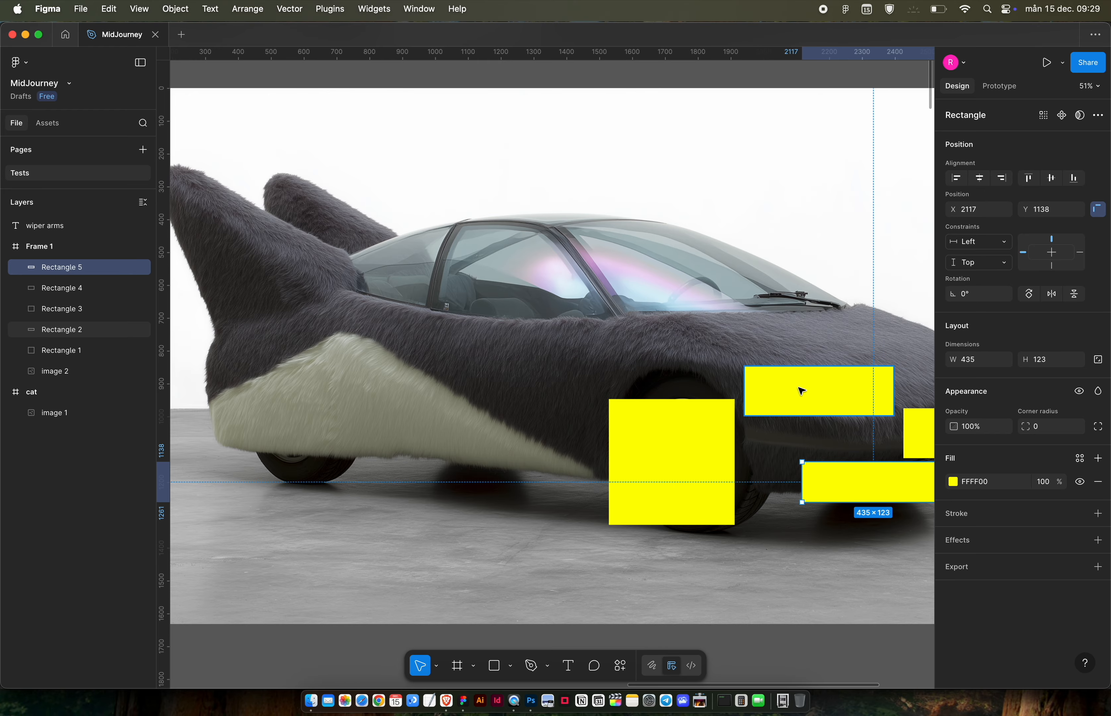
drag(802, 391, 772, 293)
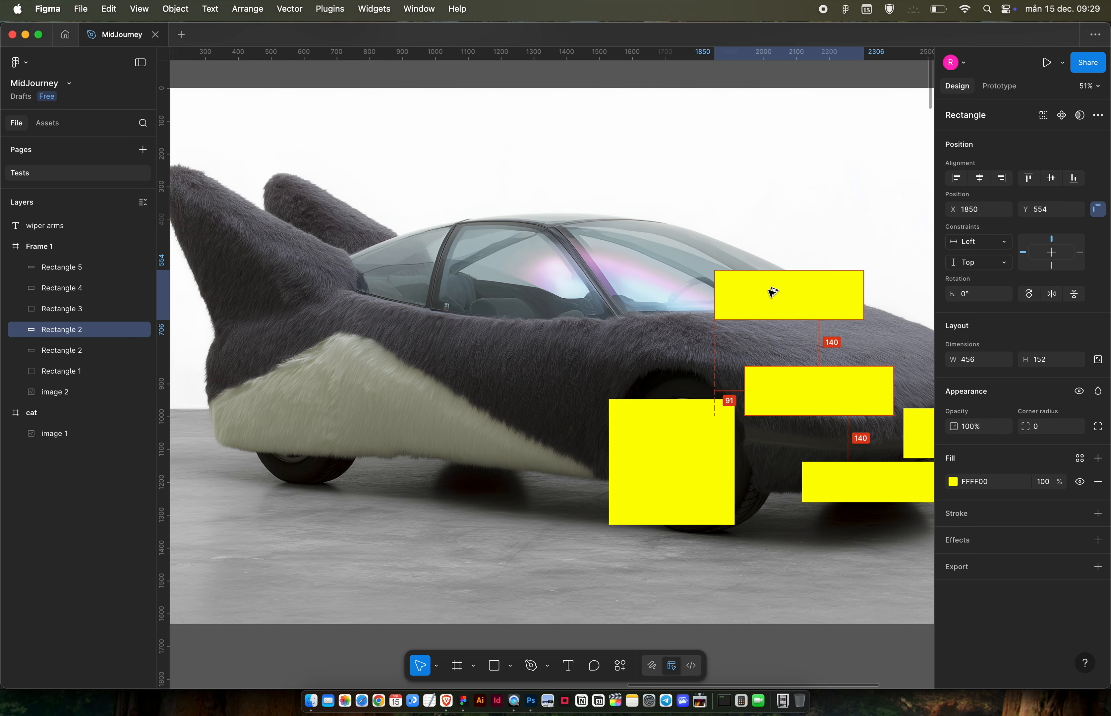
drag(714, 271, 346, 182)
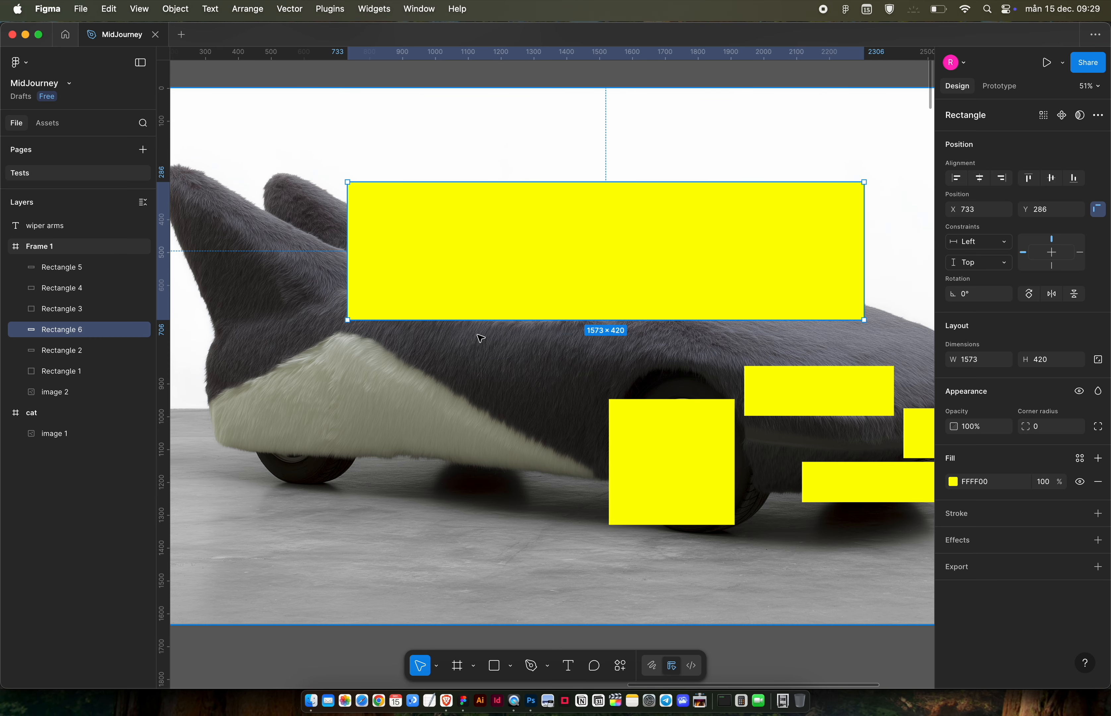
Move the window rectangle up to Y 84 and draw a yellow 18 × 383 strip, tilted -4.74°, where the door edge belongs.
drag(507, 284, 503, 216)
scroll(448, 344, up, 5)
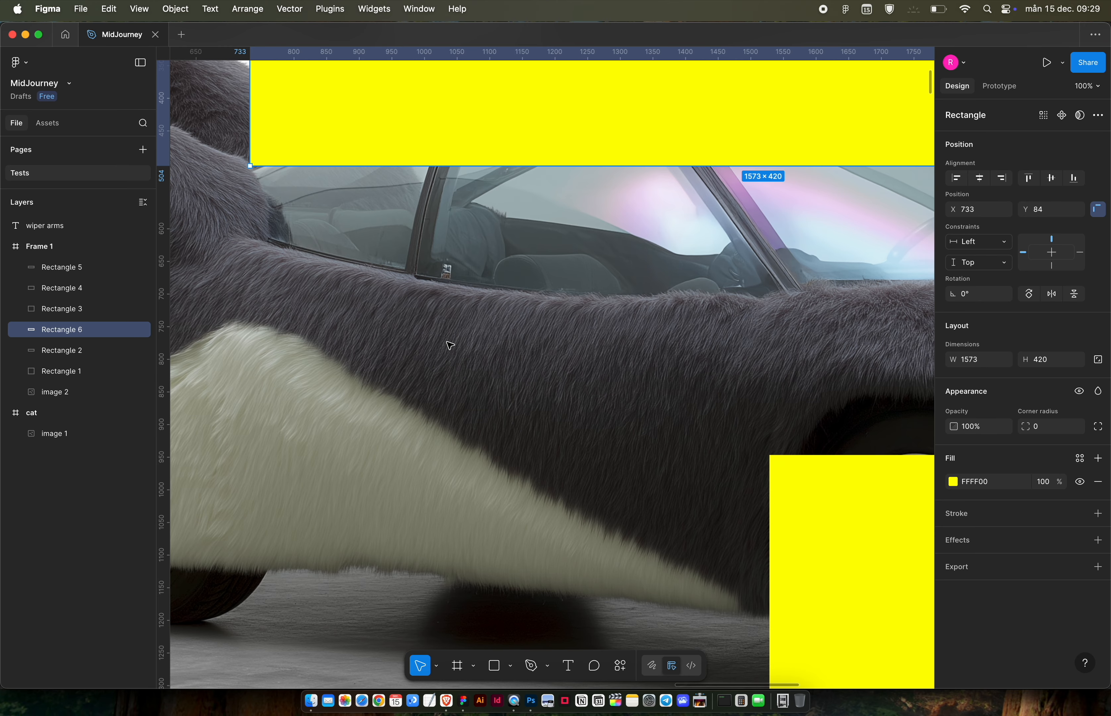
scroll(449, 345, left, 5)
key(r)
mouse_move(523, 300)
mouse_down()
mouse_move(499, 452)
mouse_move(513, 562)
mouse_move(536, 551)
mouse_move(525, 519)
mouse_move(515, 553)
mouse_up()
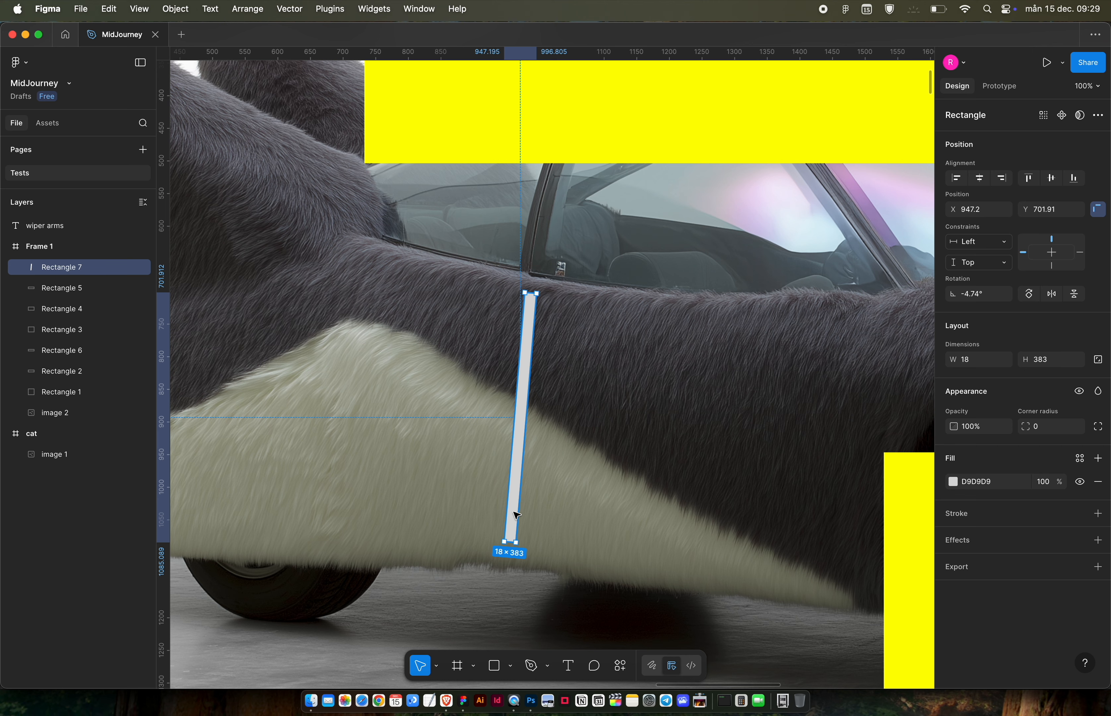
key(i)
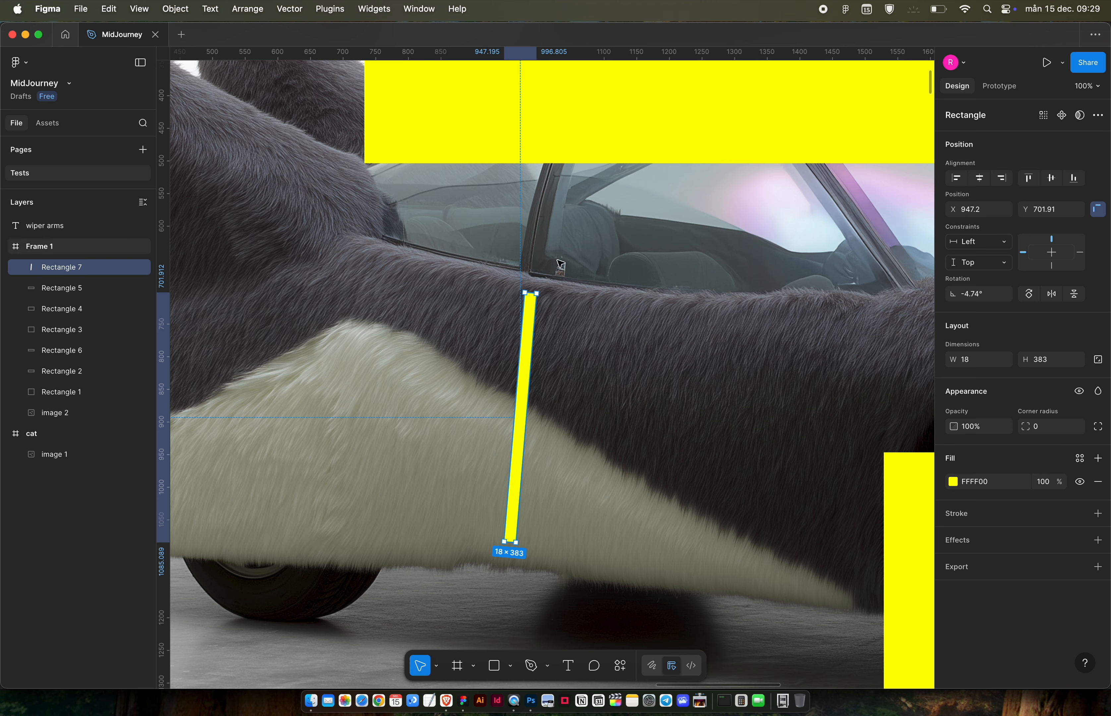
Draw a yellow 80 × 18 strip tilted -12.41° below the side window as a door handle and place it at Y 711.
key(r)
drag(549, 299, 610, 305)
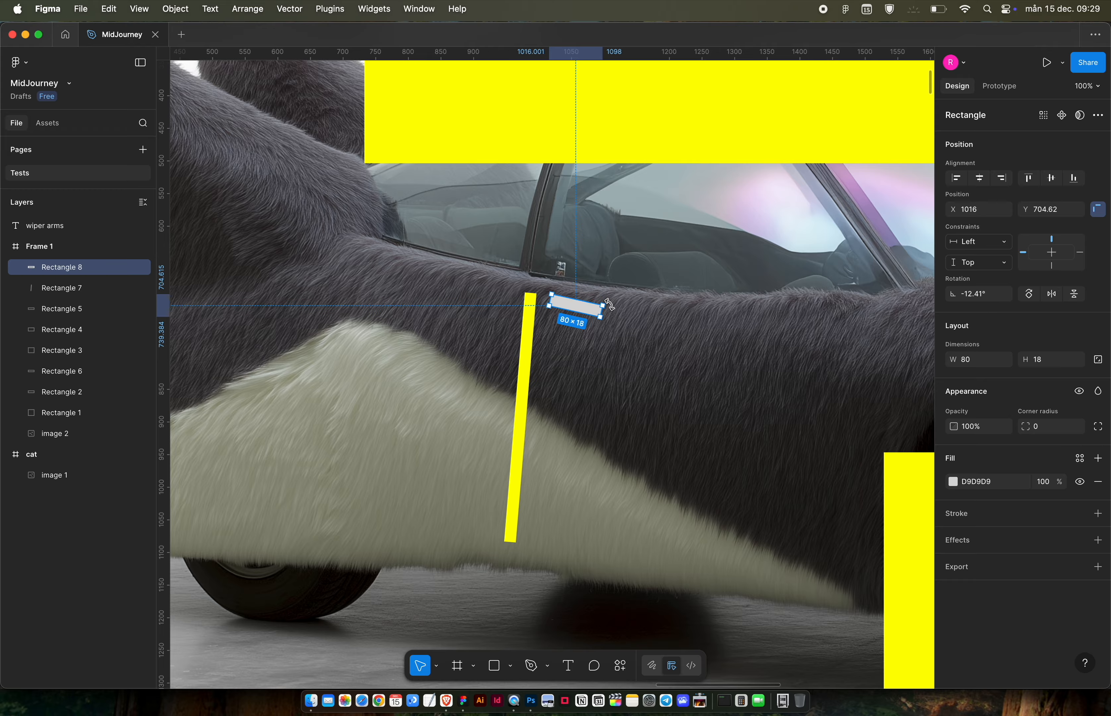
key(i)
click(647, 112)
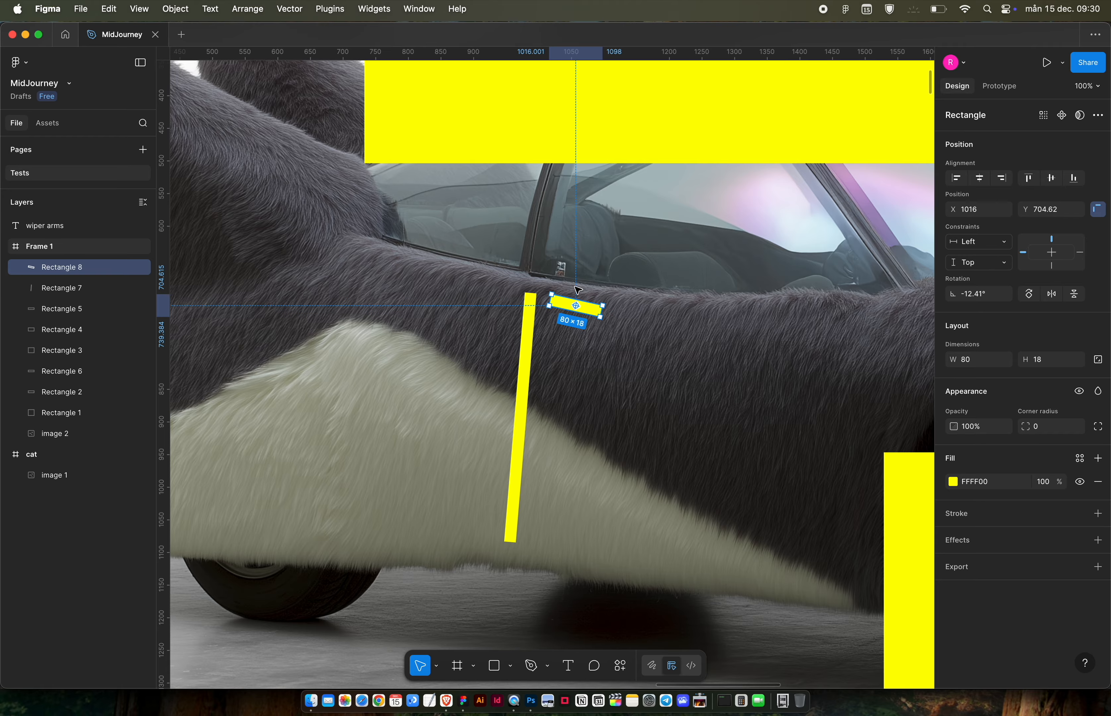
drag(589, 308, 588, 311)
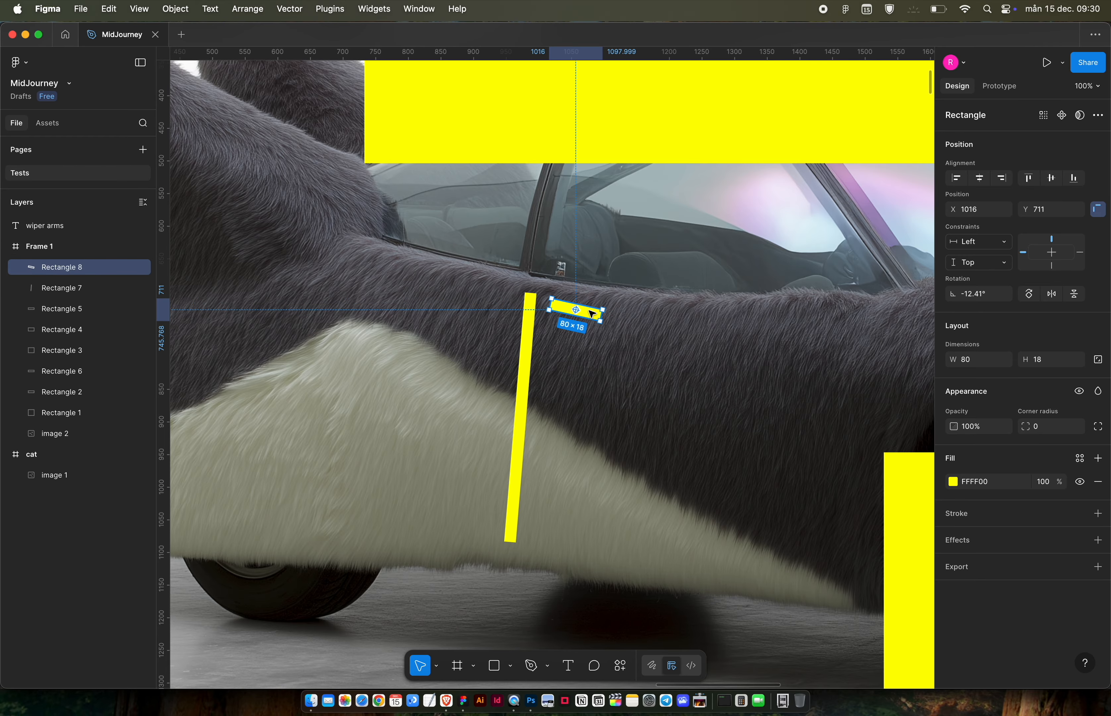
Move the large yellow rectangle back down over the windows to Y 282 and select the whole Frame 1.
scroll(592, 315, down, 3)
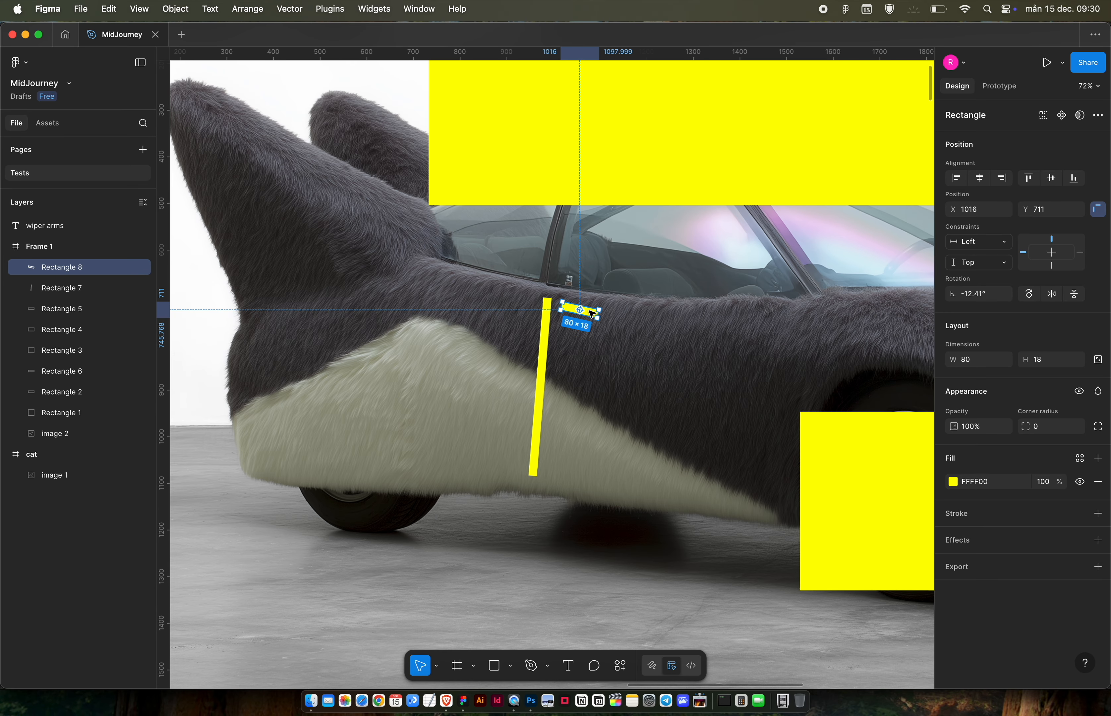
scroll(588, 318, up, 4)
scroll(588, 318, right, 3)
scroll(587, 317, down, 3)
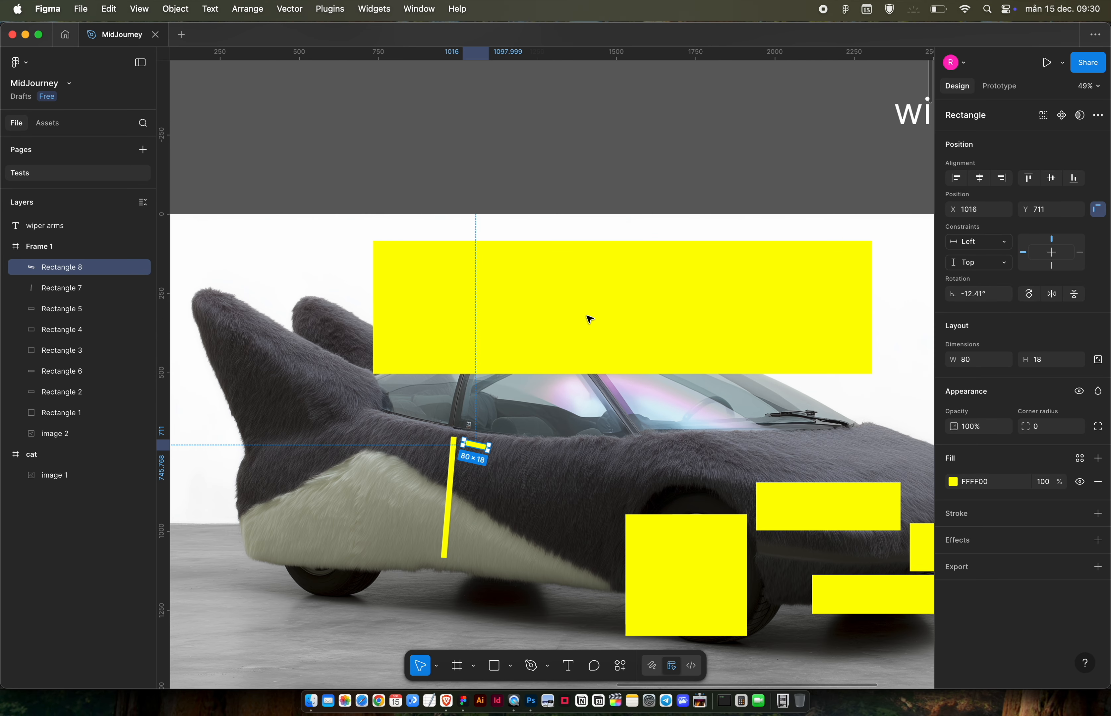
scroll(588, 318, down, 1)
drag(567, 256, 576, 321)
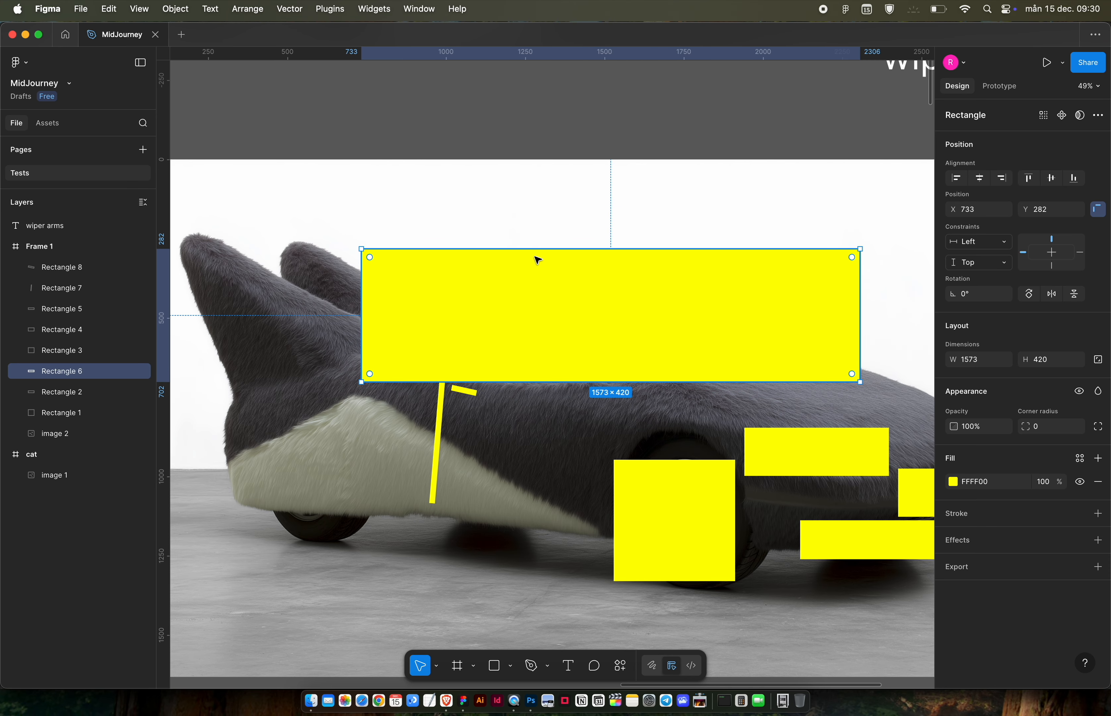
scroll(537, 260, down, 3)
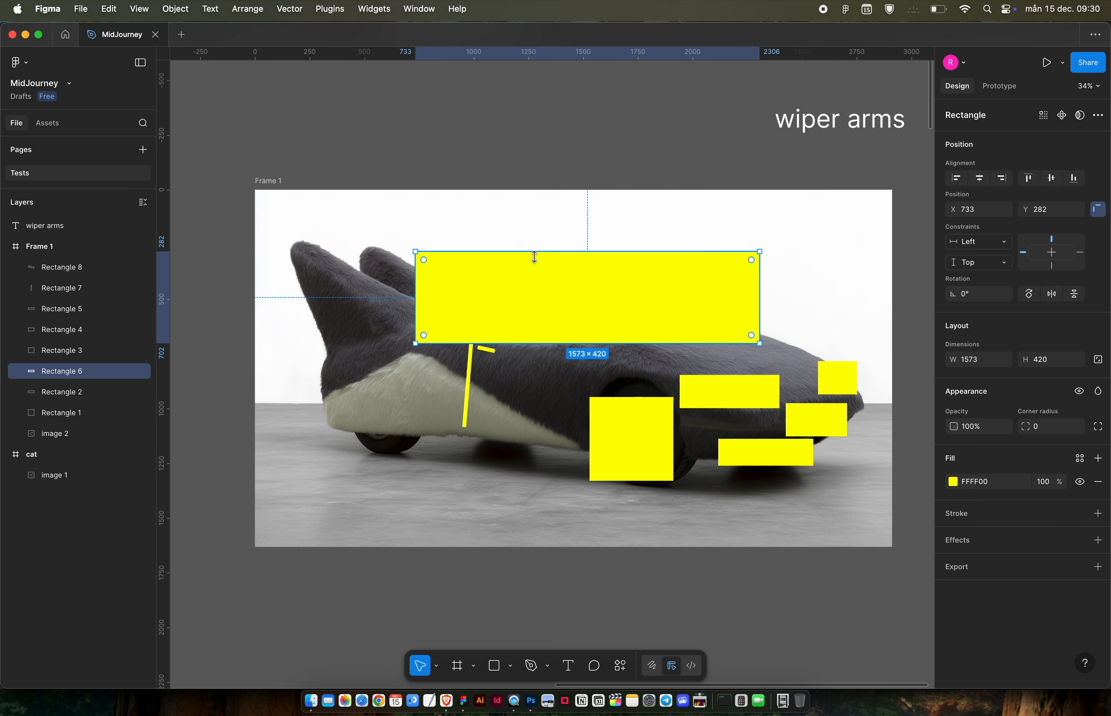
click(271, 182)
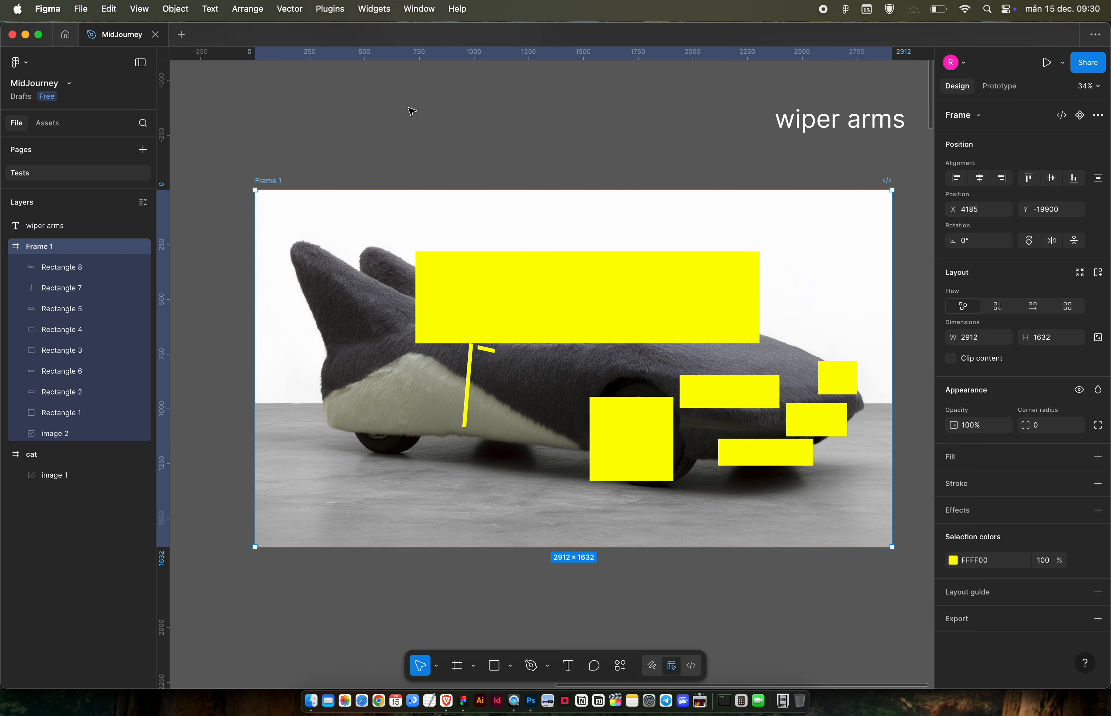
Switch to Midjourney in the Brave browser and open the upscaled cat car image in the full image editor.
click(448, 701)
click(100, 36)
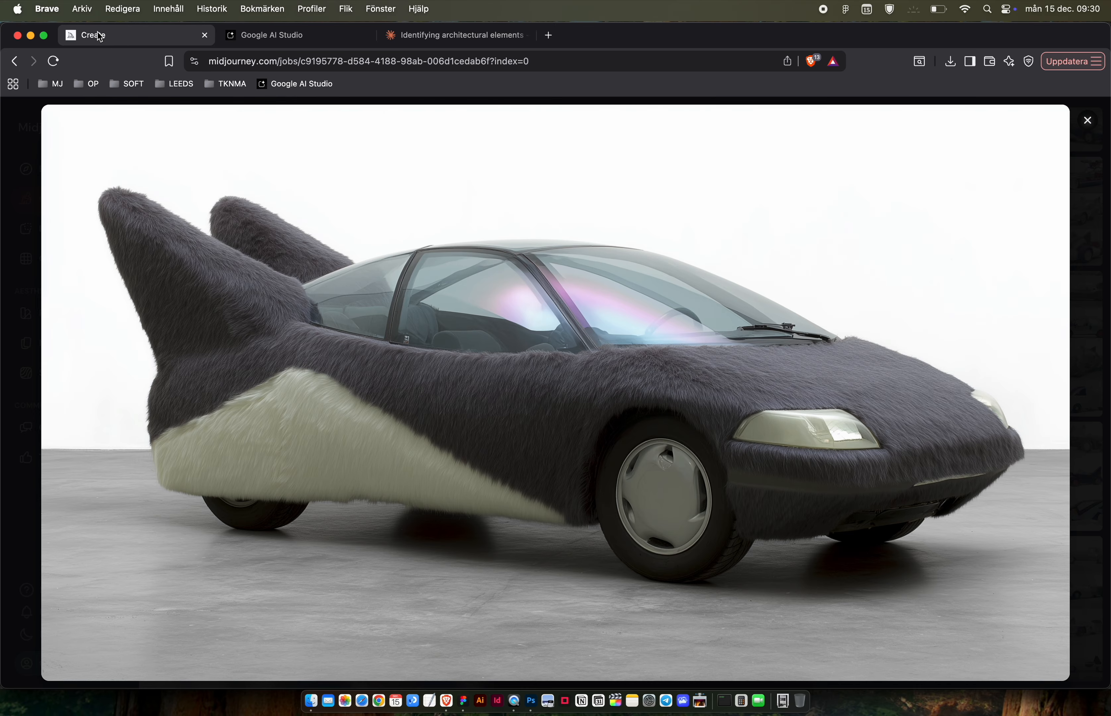
click(344, 358)
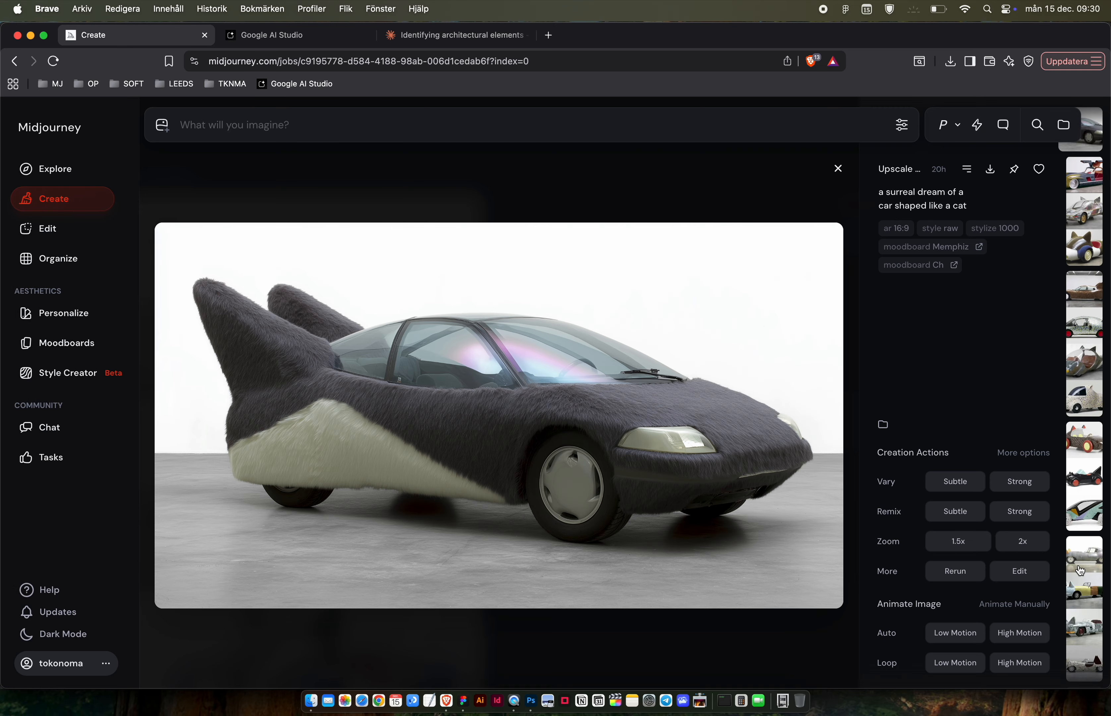
click(1019, 571)
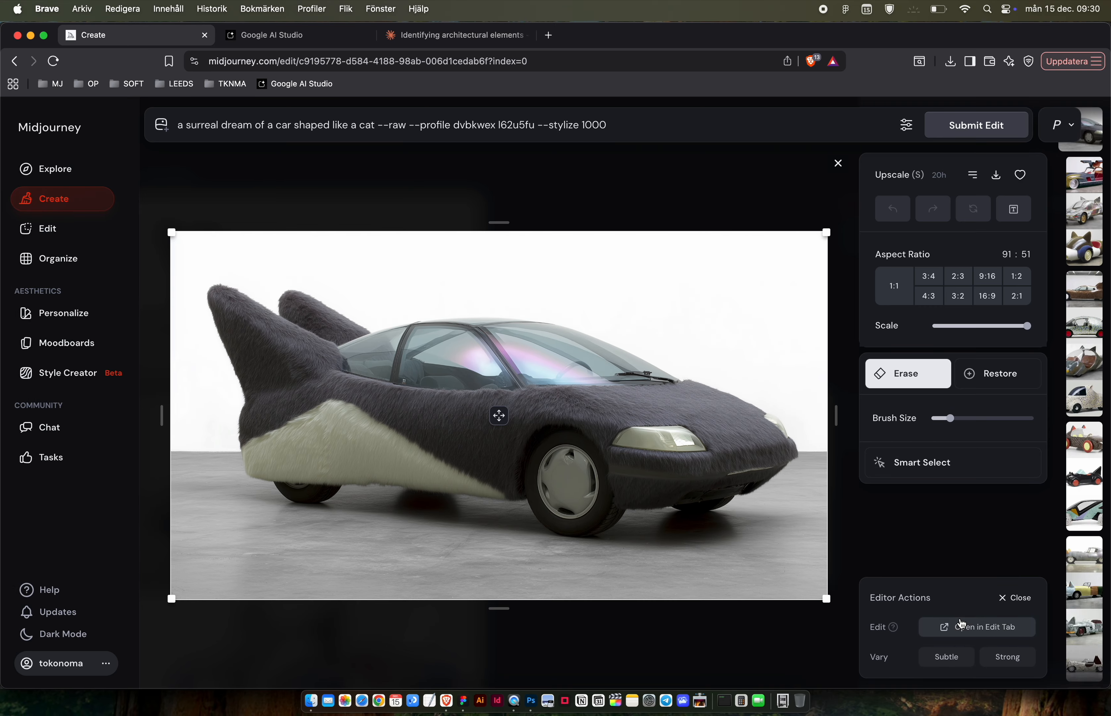
click(981, 637)
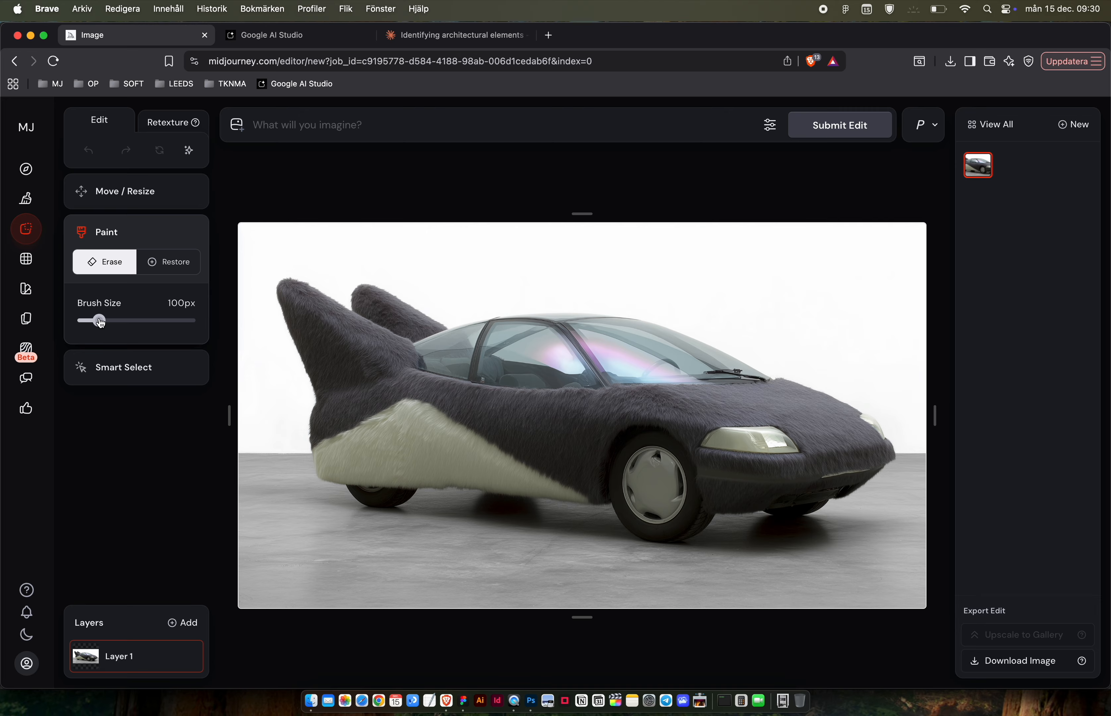
Set the Erase brush size to 150px, erase a trial spot on the car's door and undo it.
mouse_move(100, 322)
mouse_down()
mouse_move(85, 321)
mouse_move(112, 322)
mouse_up()
drag(484, 390, 491, 419)
key(super+z)
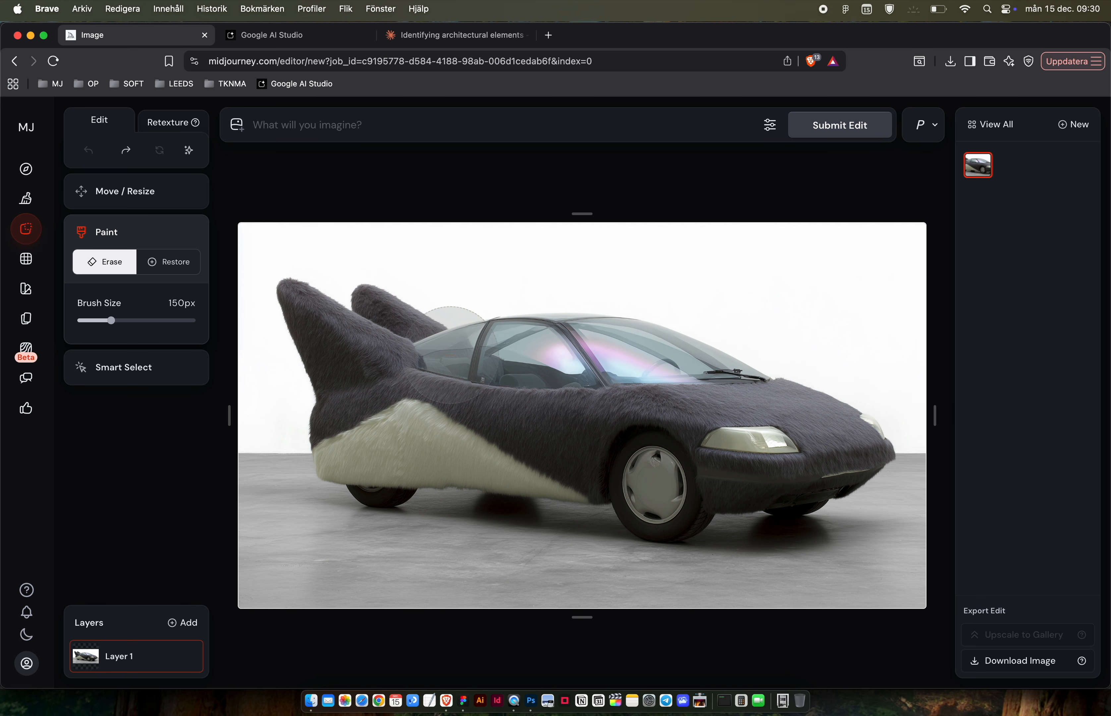
Erase a wider trial patch across the door and paint it back with the Restore brush.
drag(470, 404, 524, 408)
click(178, 262)
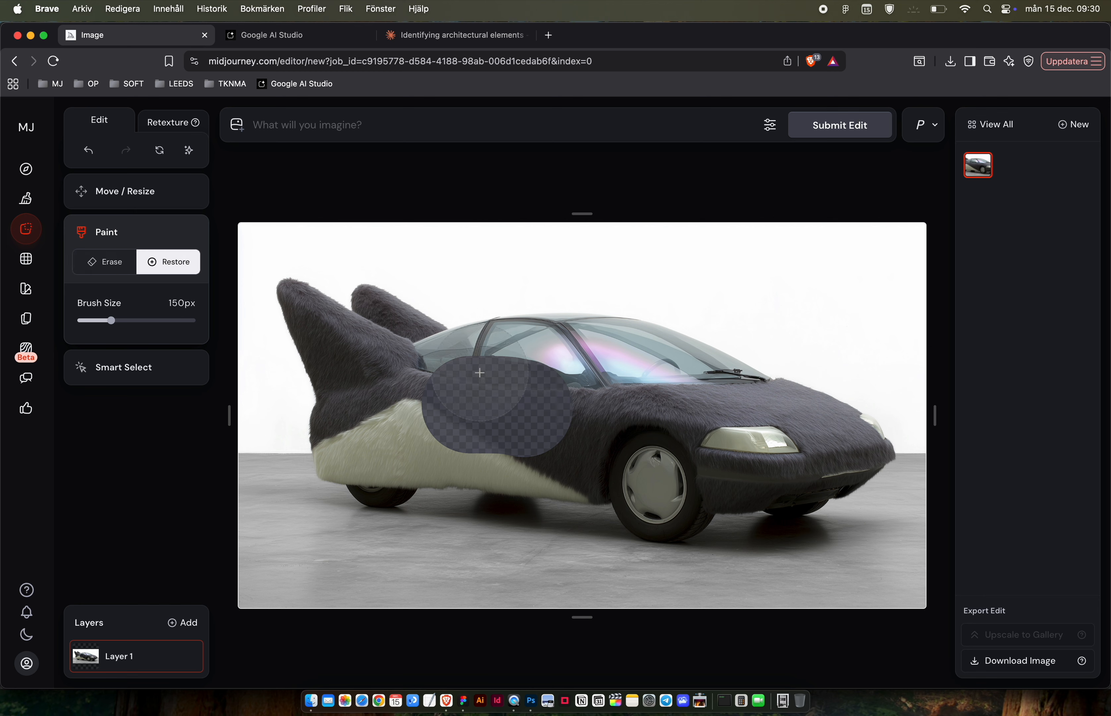
mouse_move(479, 372)
mouse_down()
mouse_move(510, 414)
mouse_move(548, 426)
mouse_move(580, 408)
mouse_up()
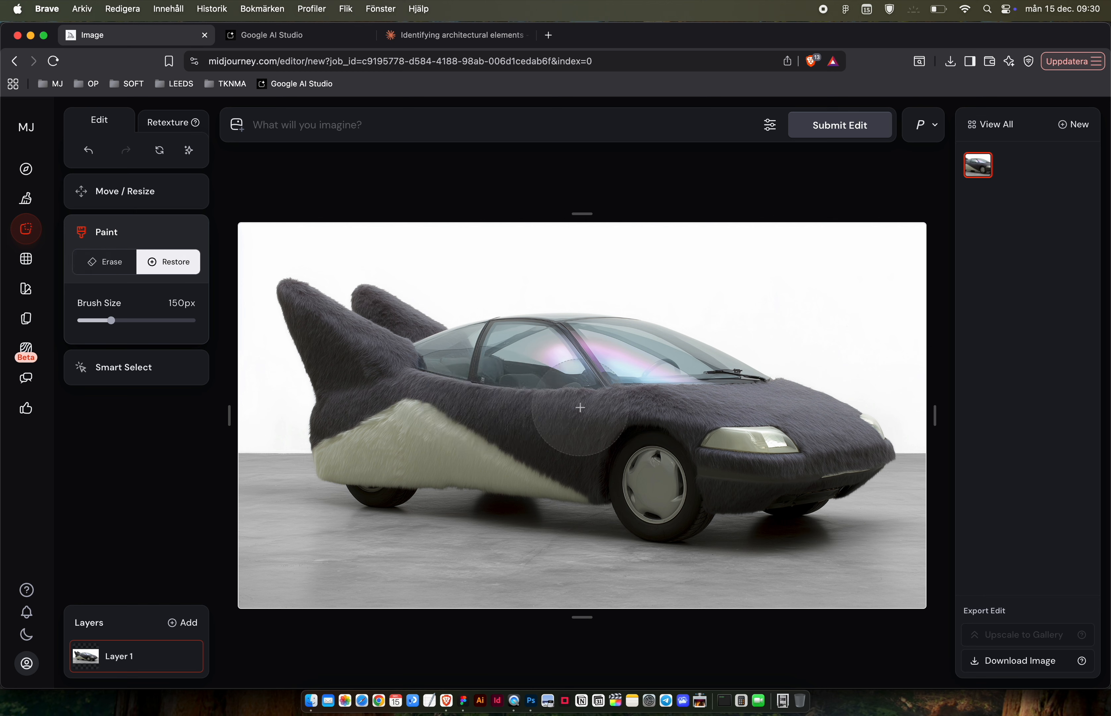
Erase the car's windows and windshield area, the near front wheel and the rear wheel with a 100px brush.
click(96, 262)
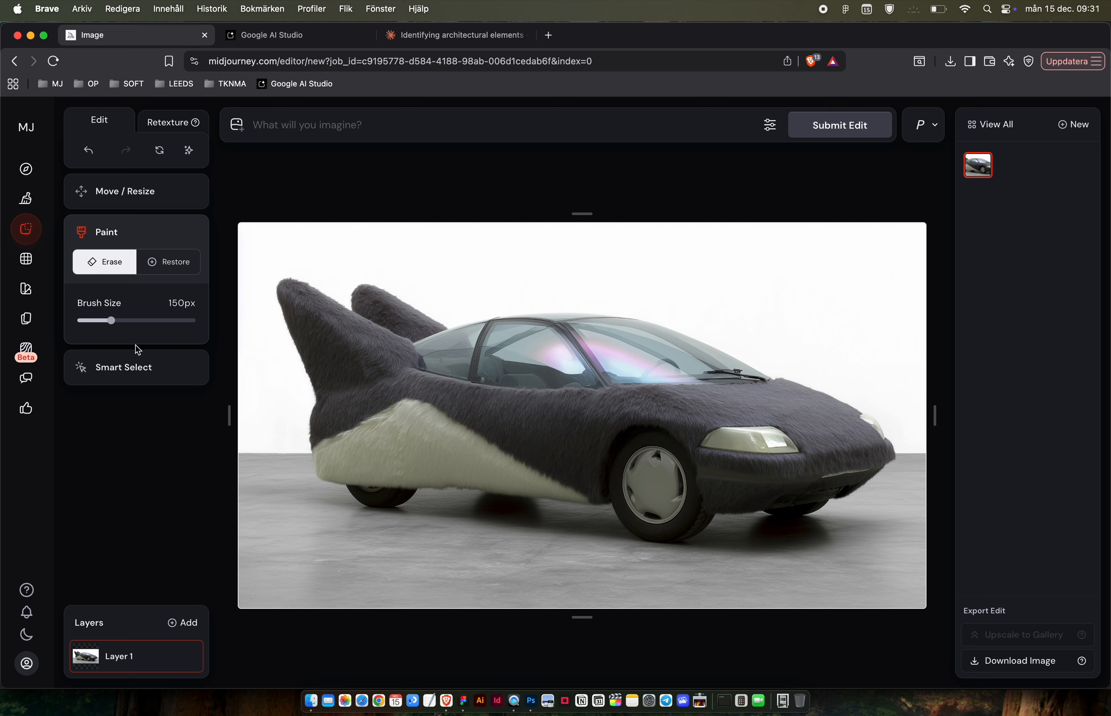
drag(111, 321, 98, 322)
click(117, 319)
mouse_move(429, 351)
mouse_down()
mouse_move(543, 328)
mouse_move(642, 336)
mouse_move(756, 365)
mouse_move(511, 368)
mouse_move(443, 356)
mouse_up()
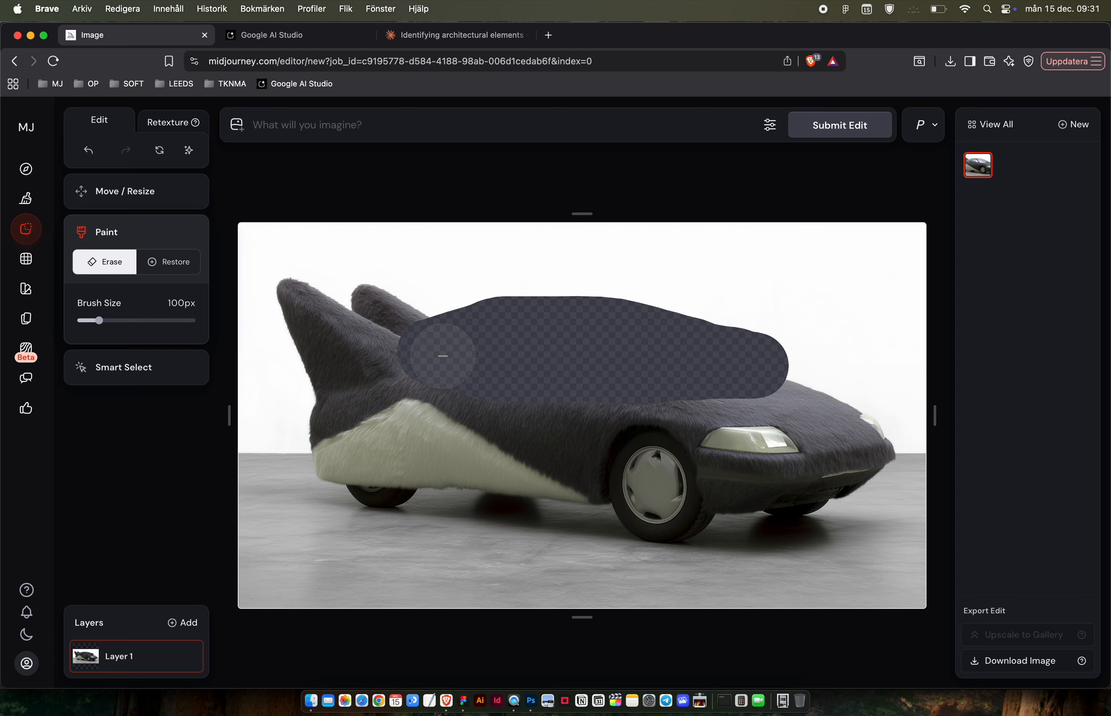
mouse_move(651, 455)
mouse_down()
mouse_move(625, 472)
mouse_move(631, 506)
mouse_move(663, 513)
mouse_move(677, 487)
mouse_move(652, 458)
mouse_up()
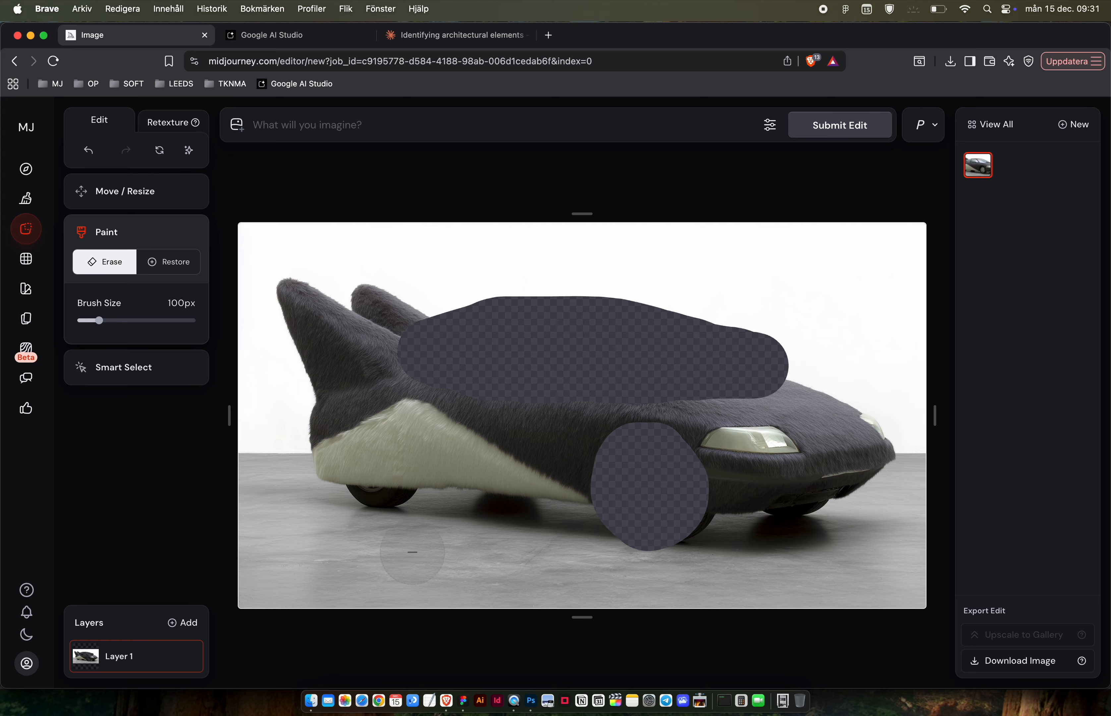
drag(377, 479, 372, 469)
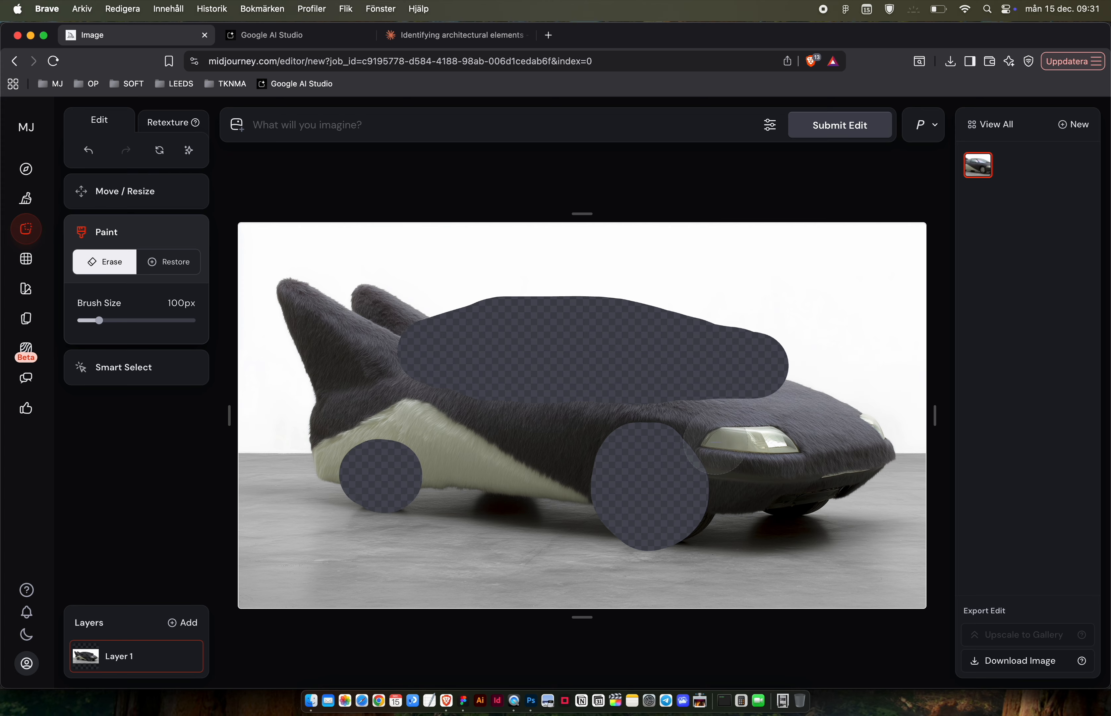
Erase both headlights, the grille and the lower bumper area with a 45px brush.
drag(98, 320, 85, 321)
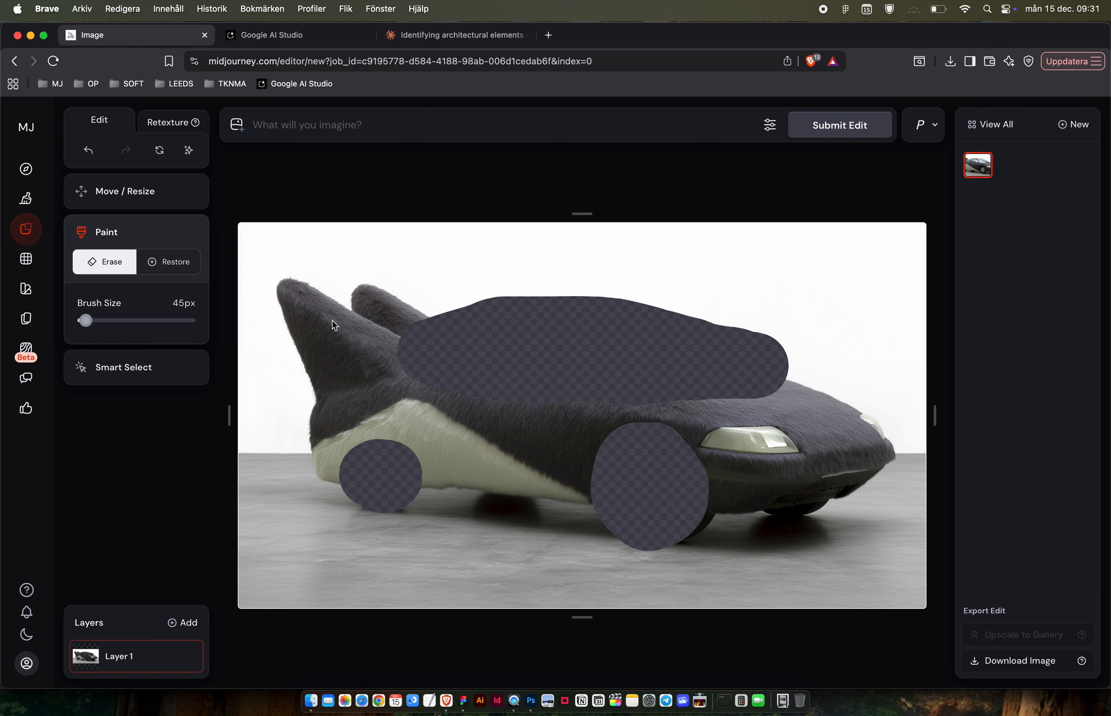
drag(708, 438, 795, 444)
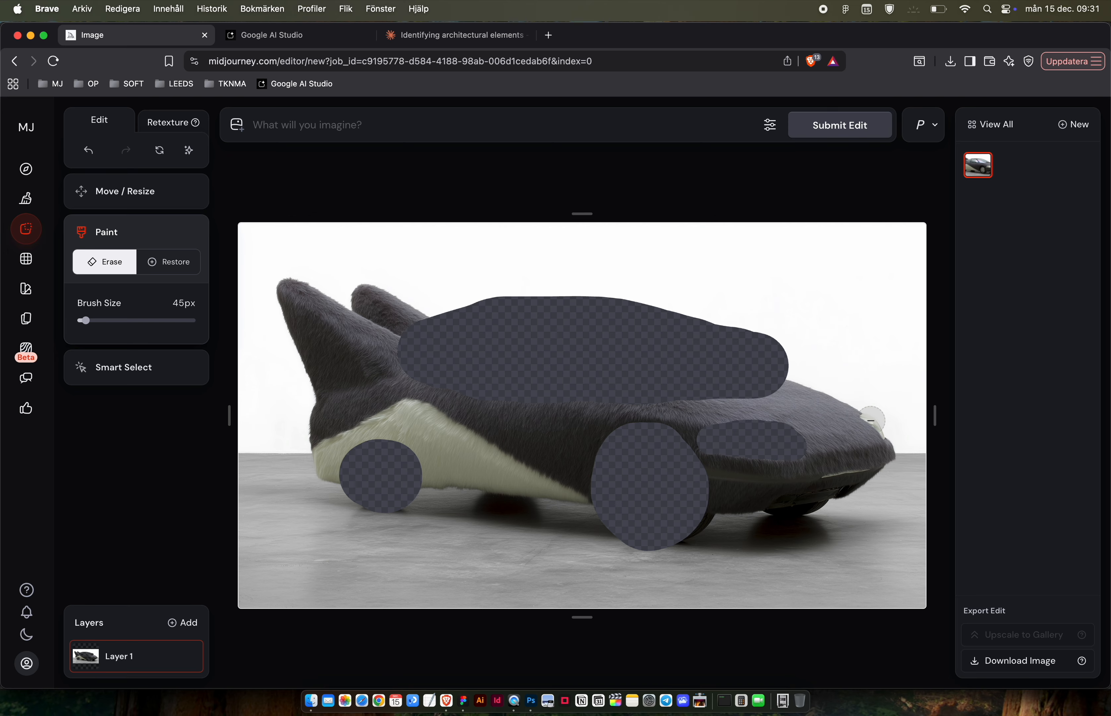
mouse_move(871, 421)
mouse_down()
mouse_move(878, 434)
mouse_move(858, 419)
mouse_up()
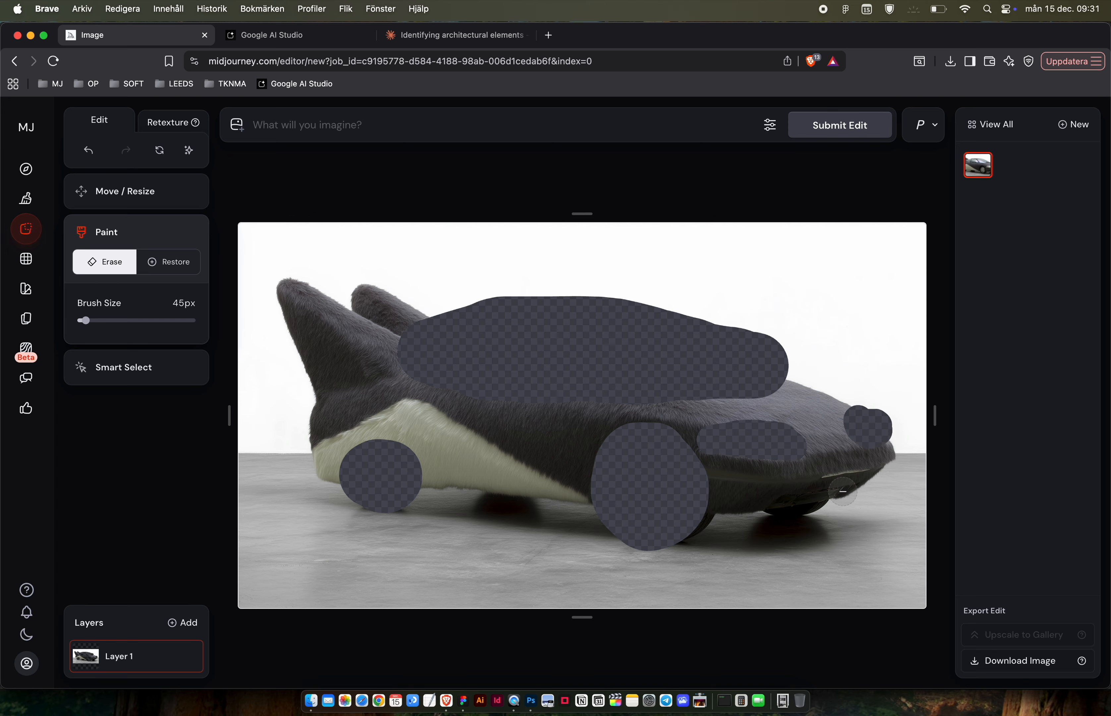
mouse_move(812, 466)
mouse_down()
mouse_move(864, 466)
mouse_move(858, 489)
mouse_move(756, 503)
mouse_move(841, 493)
mouse_move(767, 505)
mouse_up()
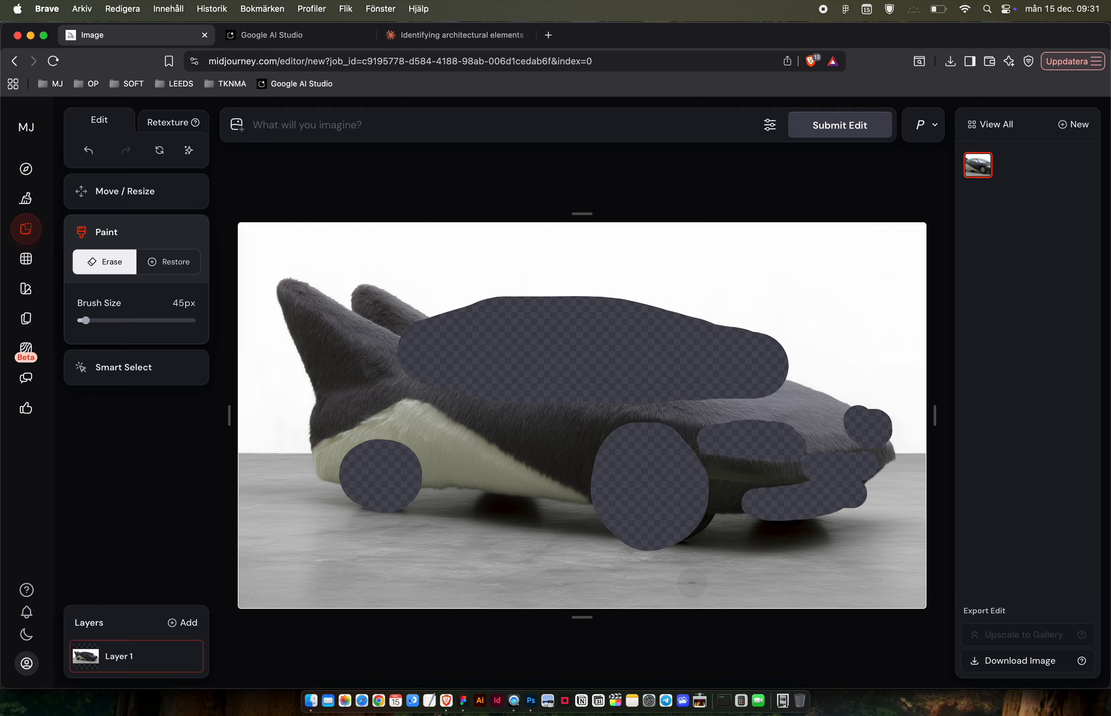
Try the Restore brush on the erased rear window area, undo the stroke and switch back to Erase.
click(164, 264)
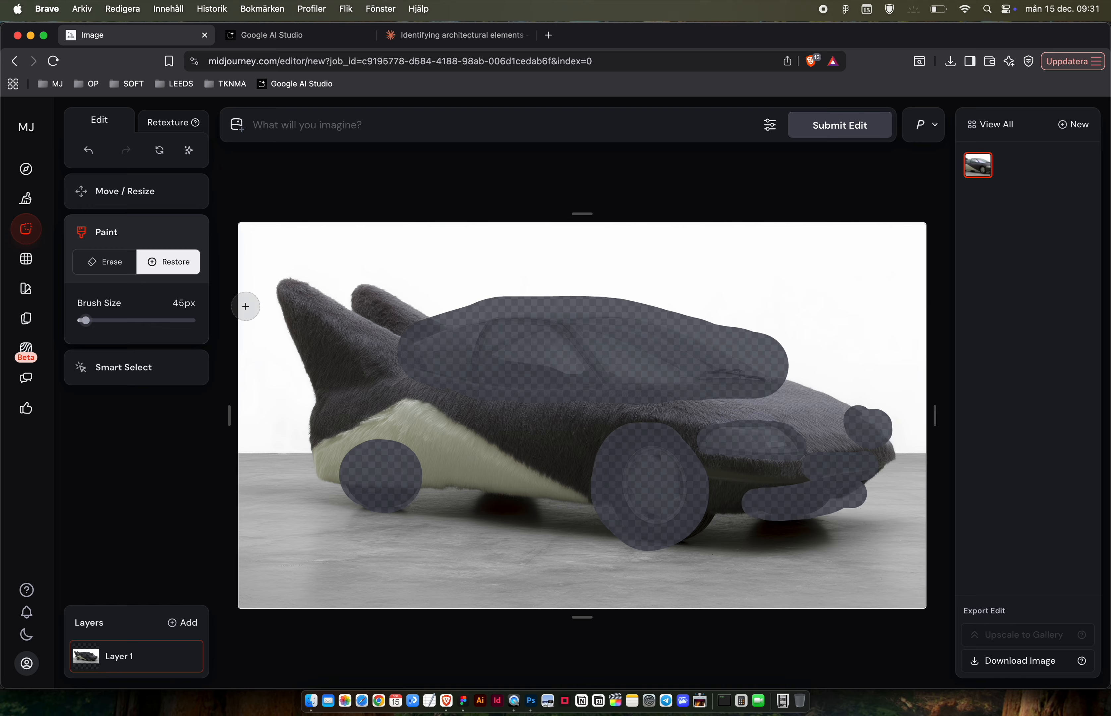
mouse_move(430, 321)
mouse_down()
mouse_move(467, 333)
mouse_move(472, 361)
mouse_up()
key(super+z)
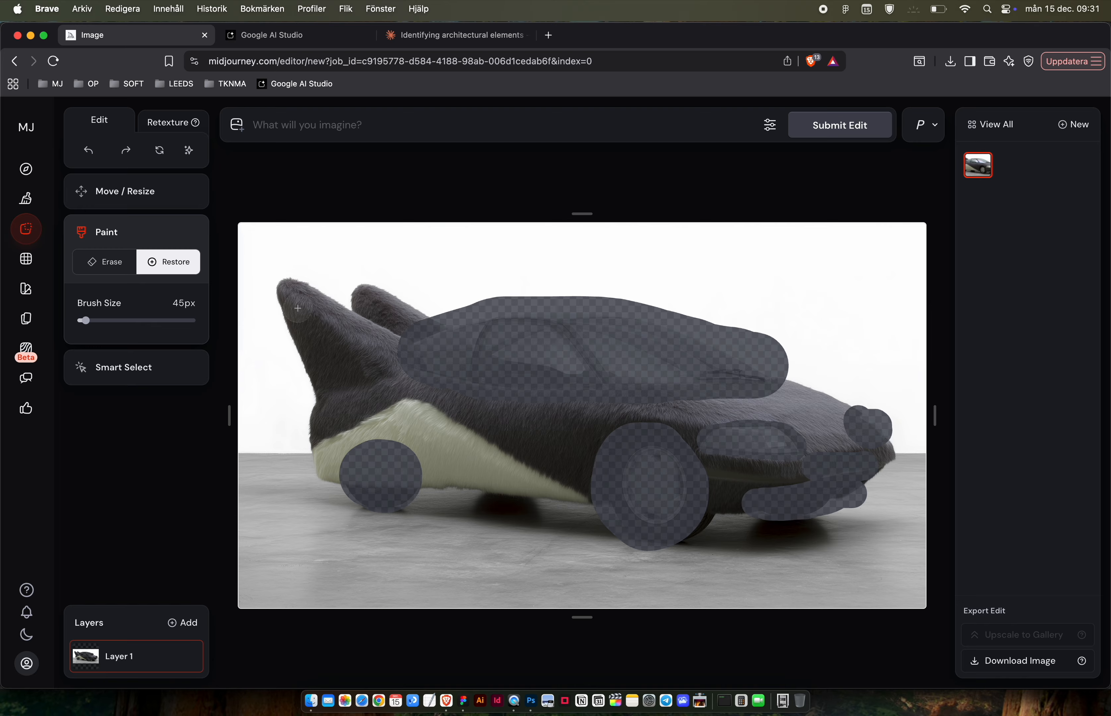
click(95, 269)
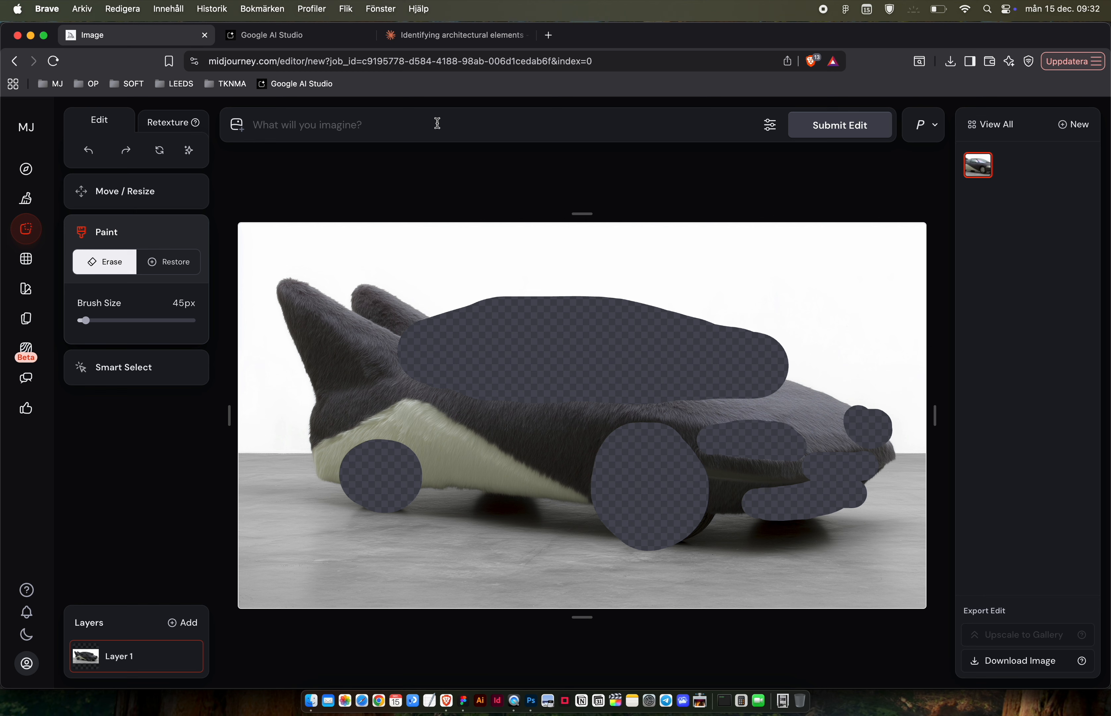
Enter a single period as the prompt and submit the edit to regenerate the erased areas.
text(.)
key(BackSpace)
text(.)
key(BackSpace)
text(.)
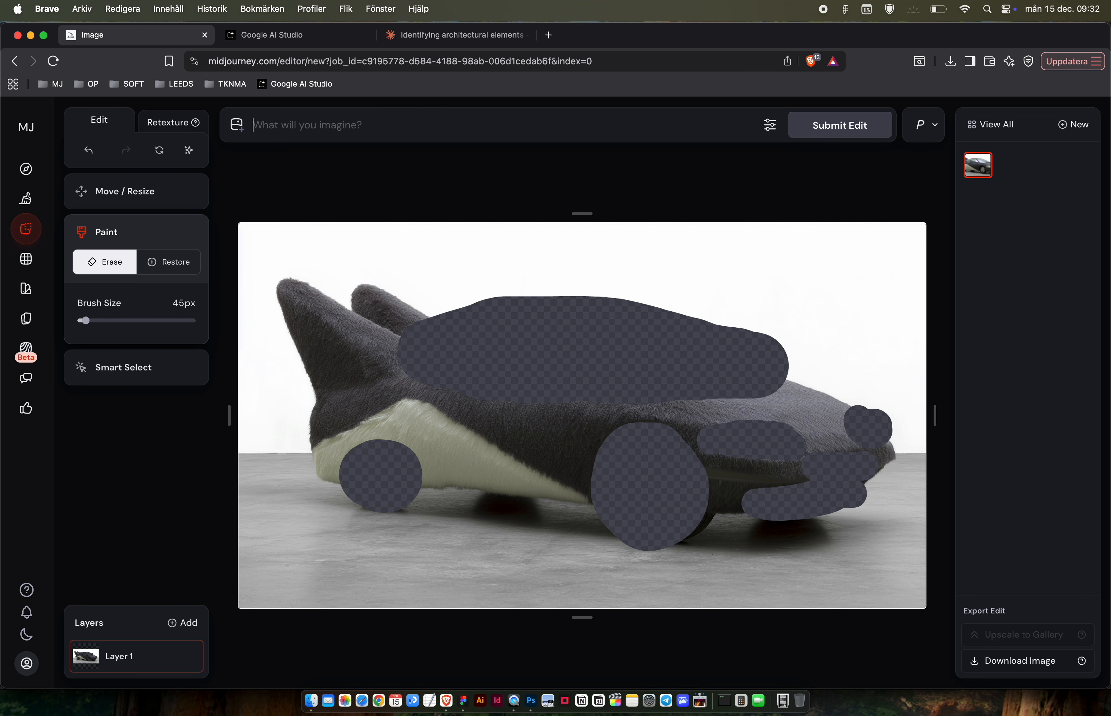
text(.)
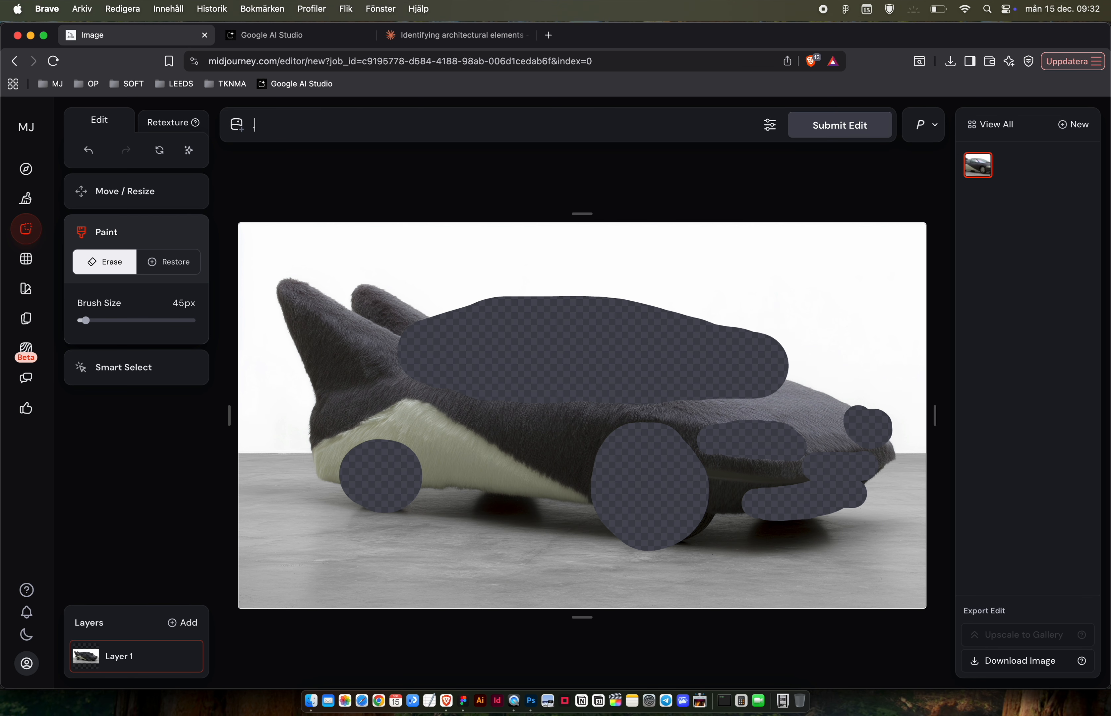
click(842, 126)
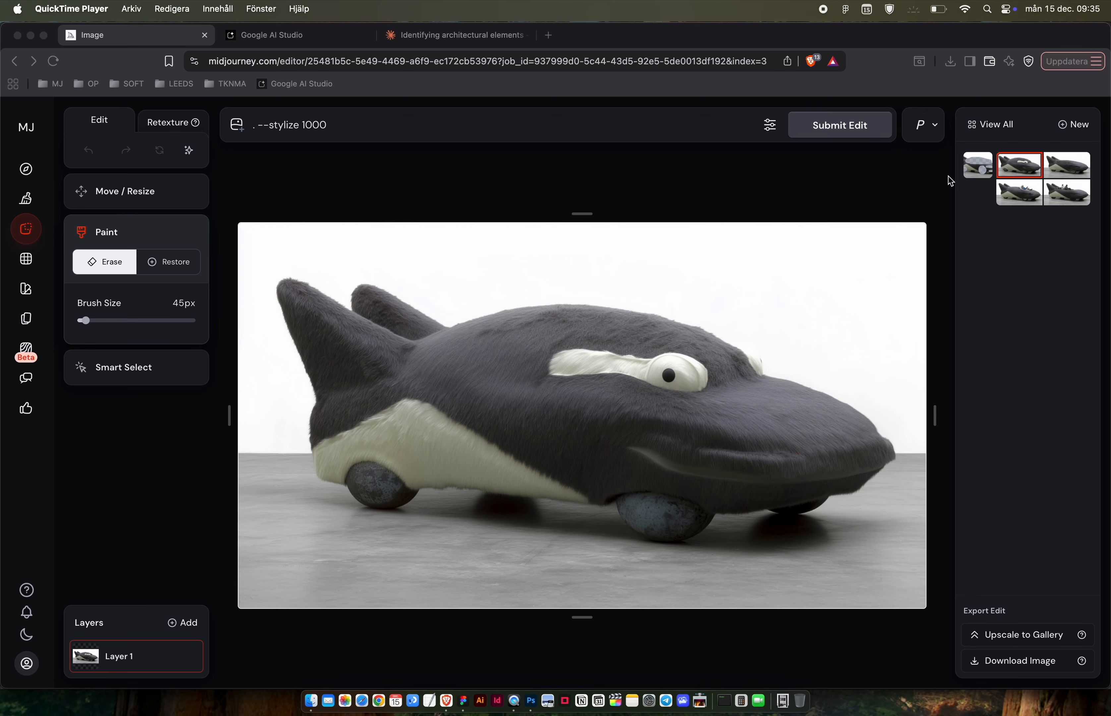
Compare the erased source image with each of the four generated variations, inspecting the people on the last two up close.
click(979, 158)
click(978, 166)
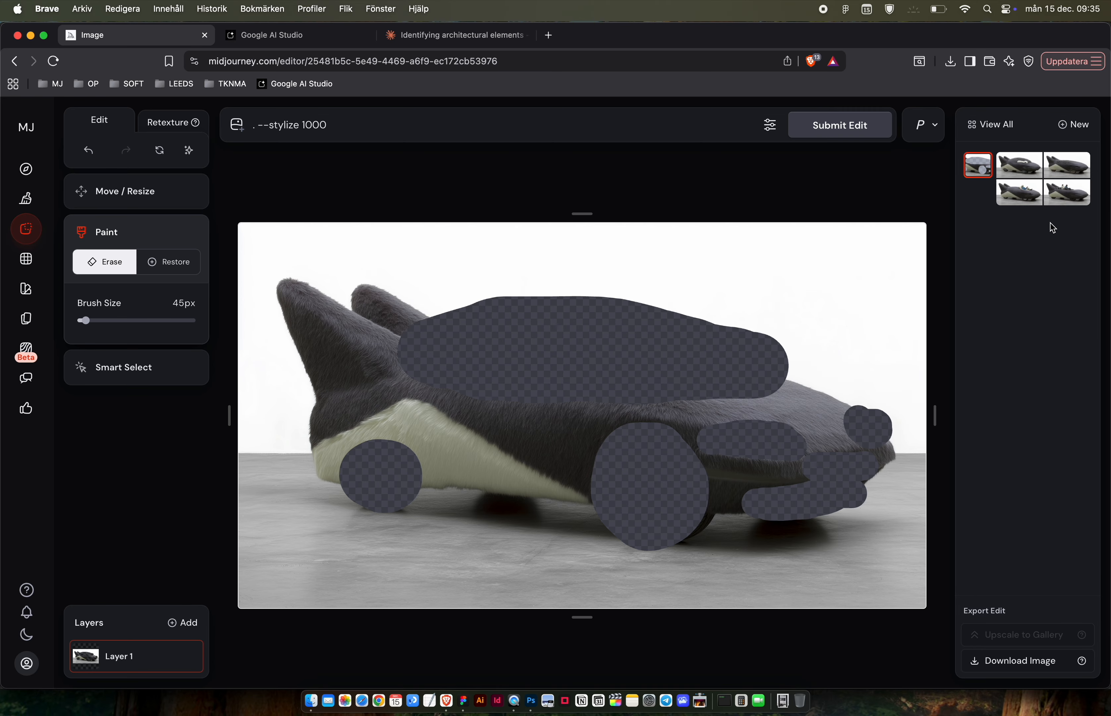
click(1011, 163)
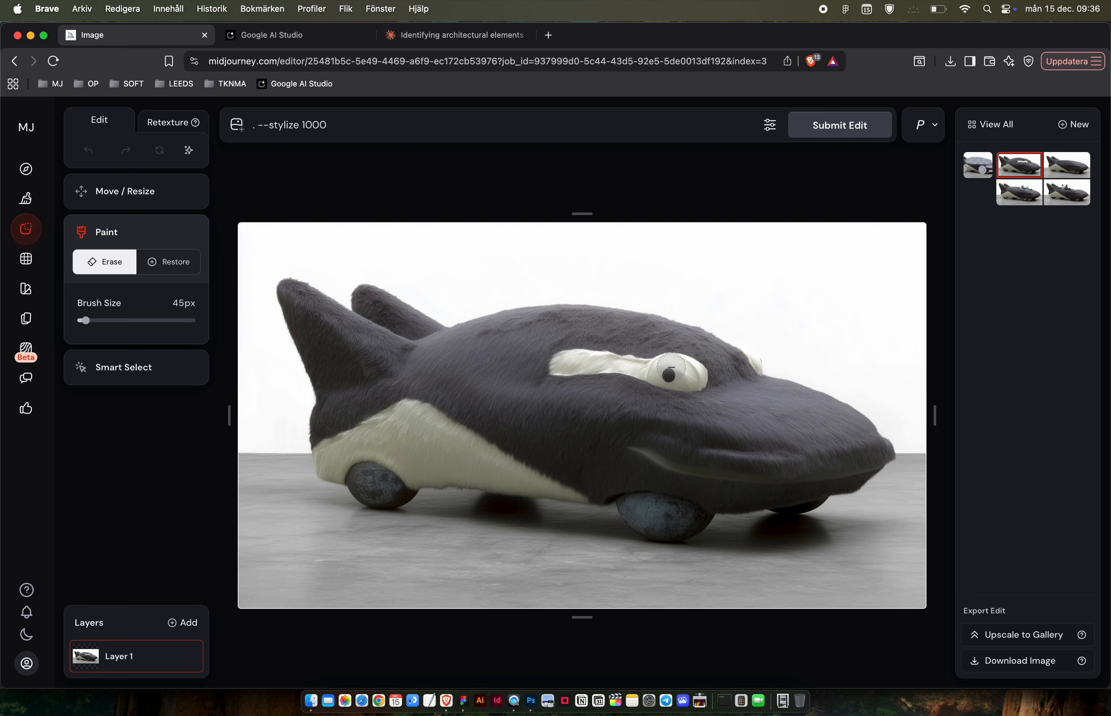
click(1072, 169)
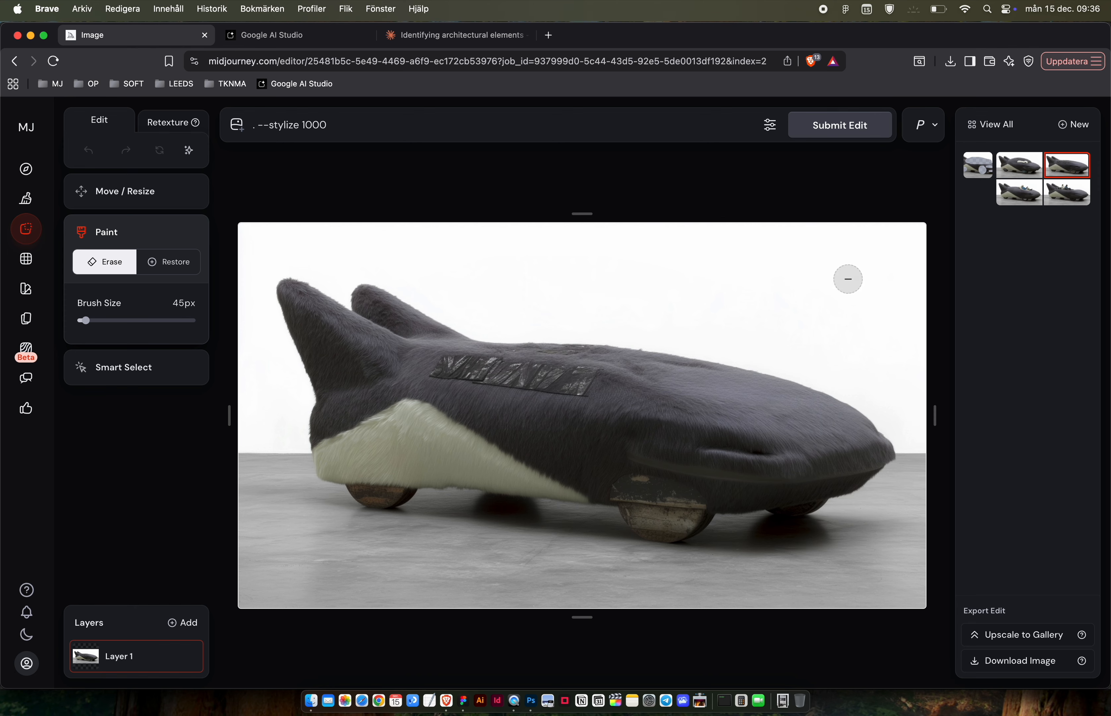
click(1028, 190)
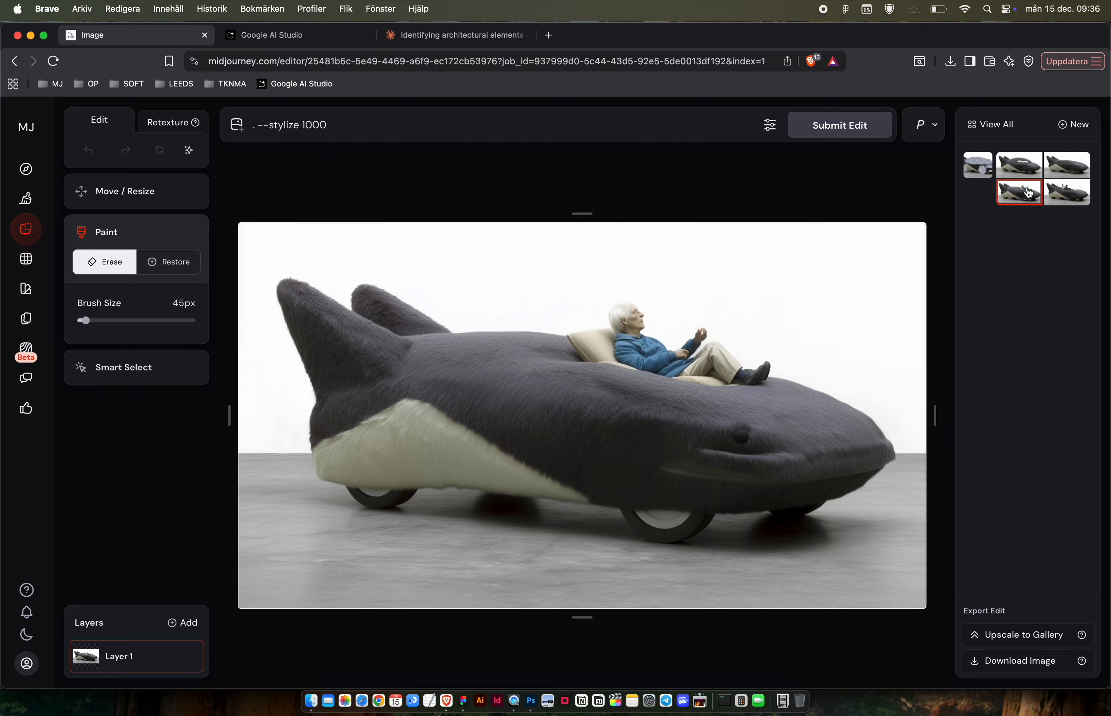
scroll(707, 347, up, 5)
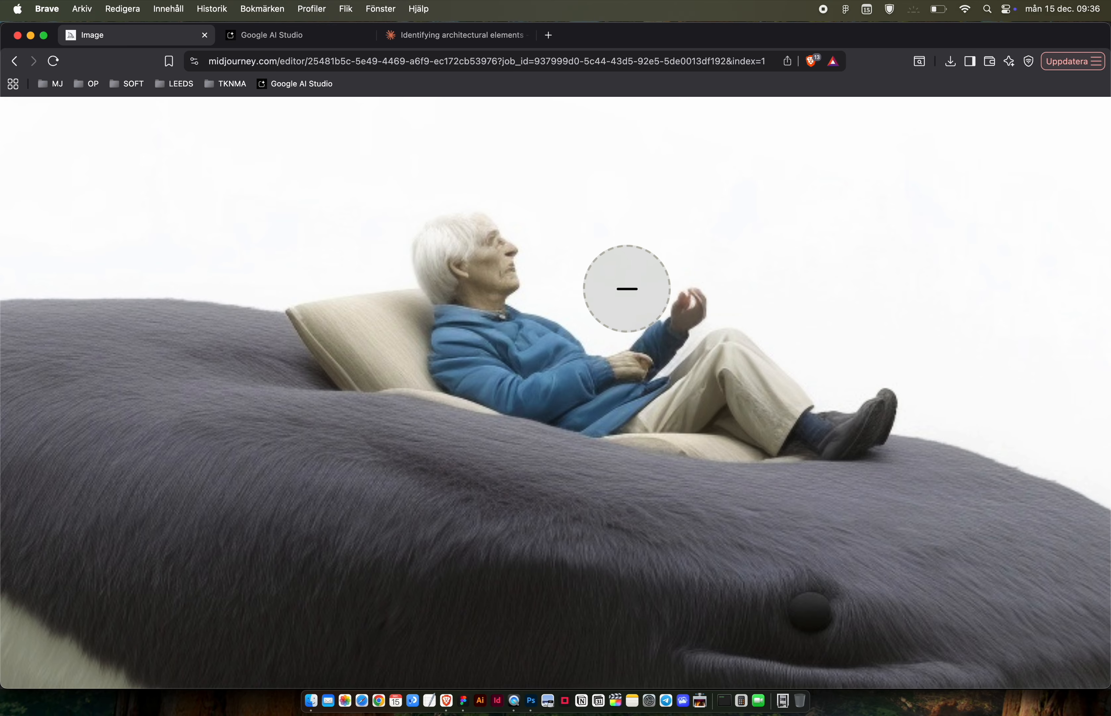
scroll(625, 288, down, 5)
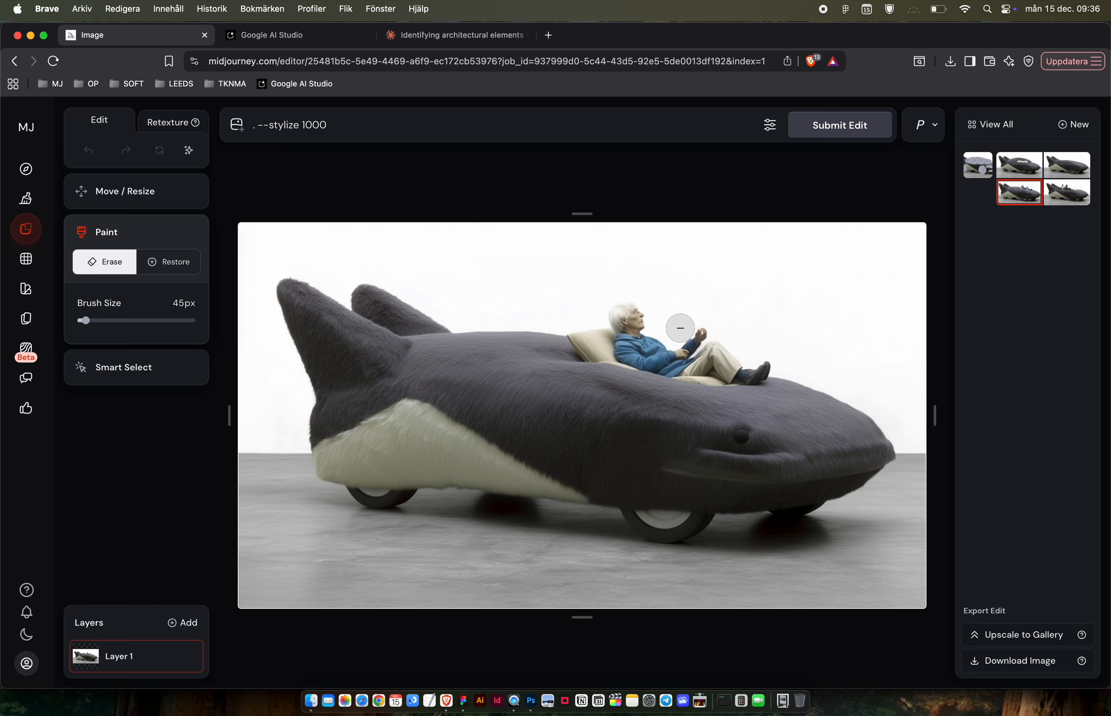
click(1064, 195)
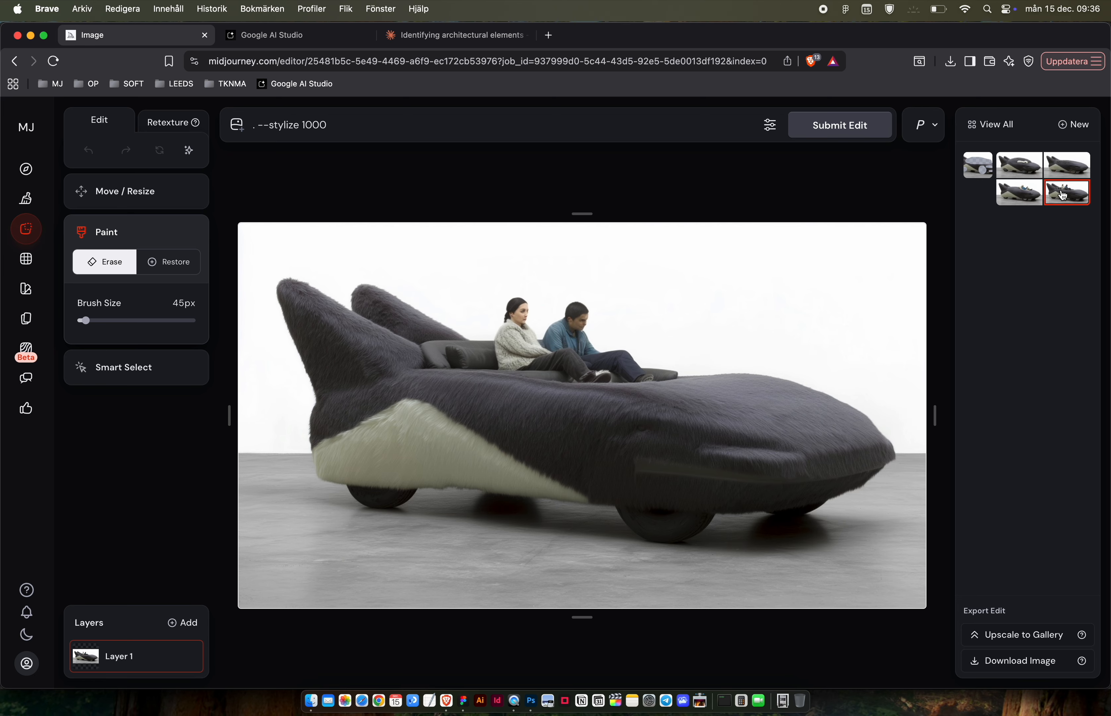
scroll(600, 334, up, 5)
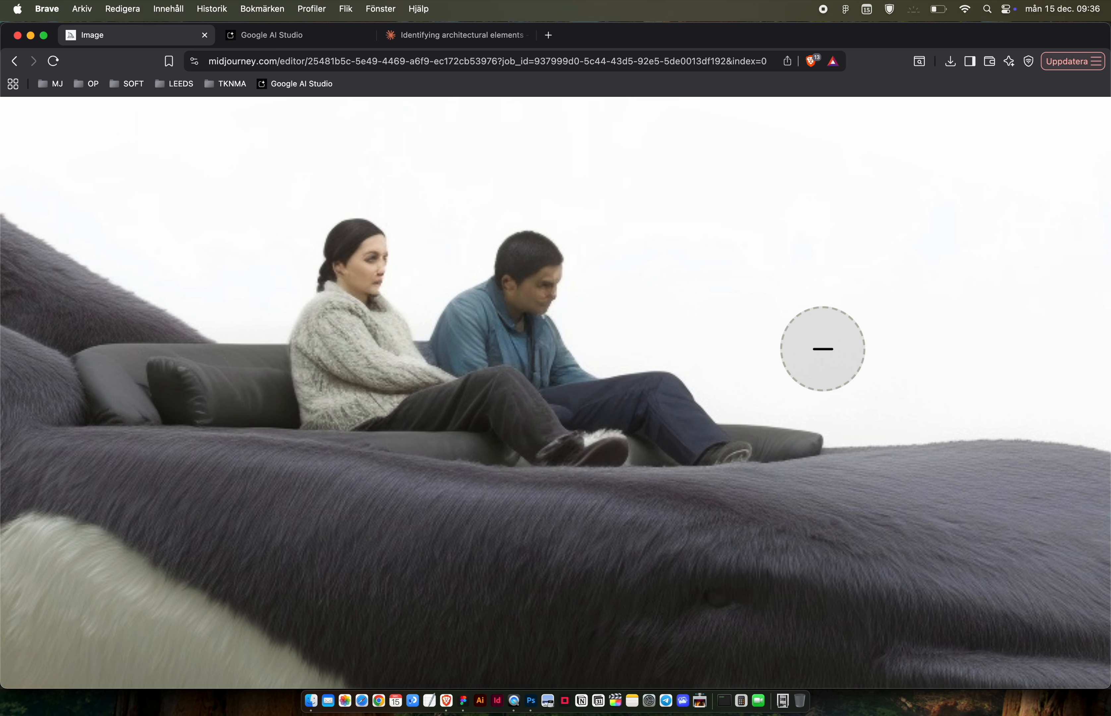
scroll(571, 335, down, 5)
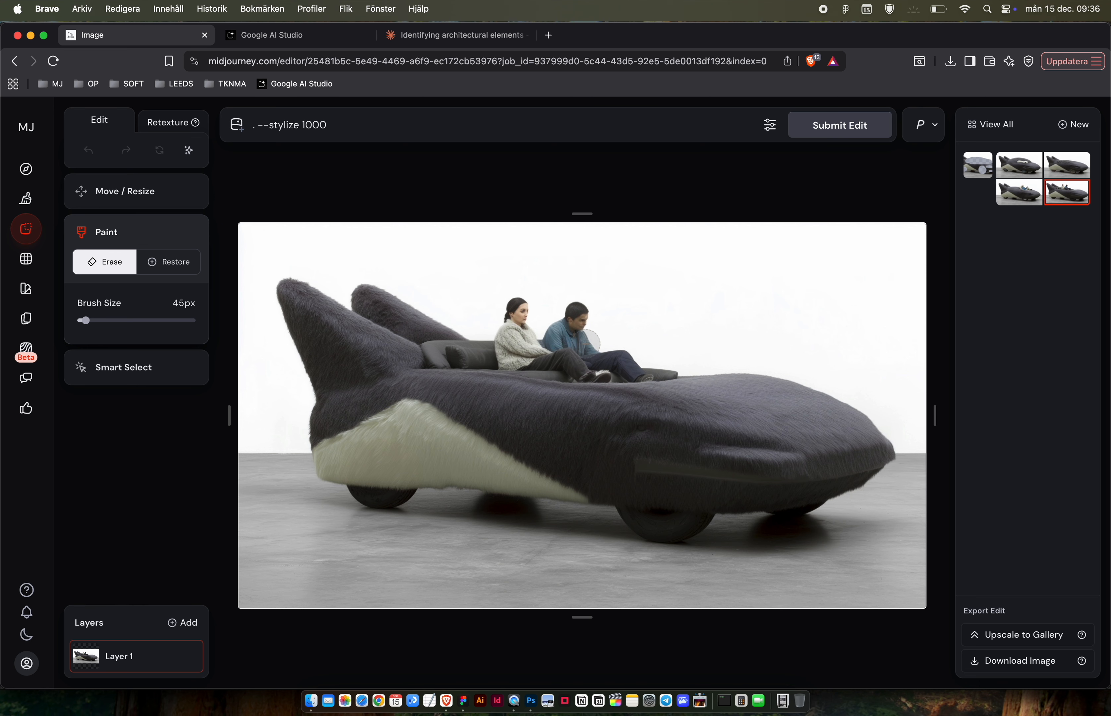
Reopen the erased source image and bring back the whole car with a 500px Restore brush.
click(978, 169)
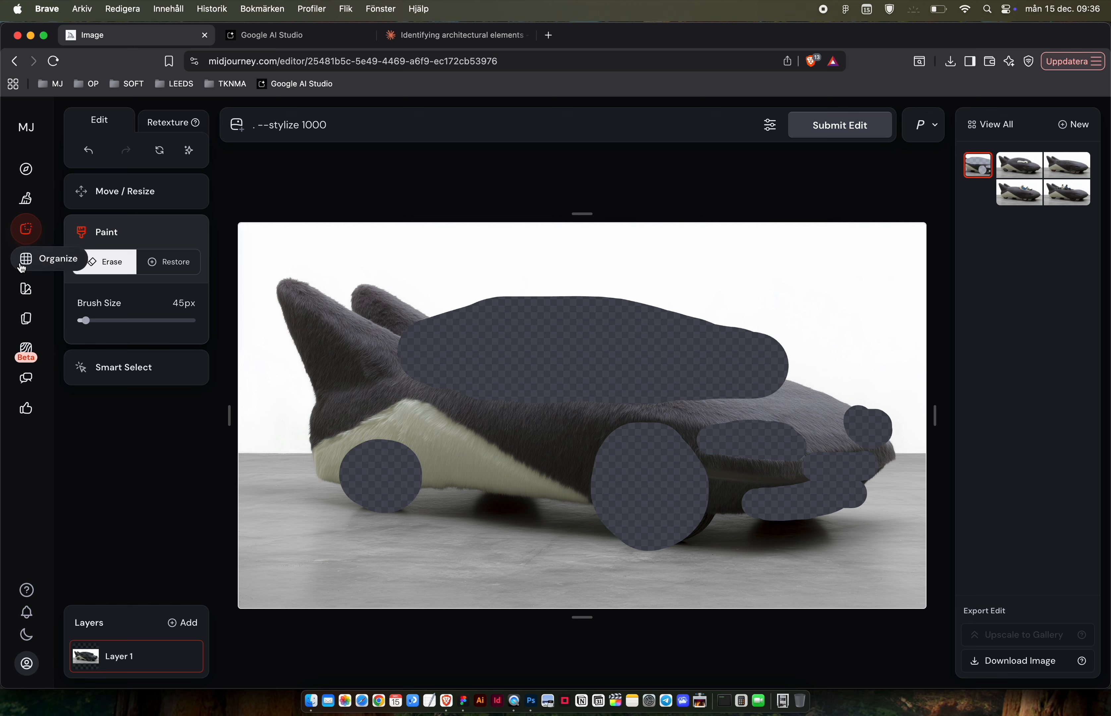
click(161, 262)
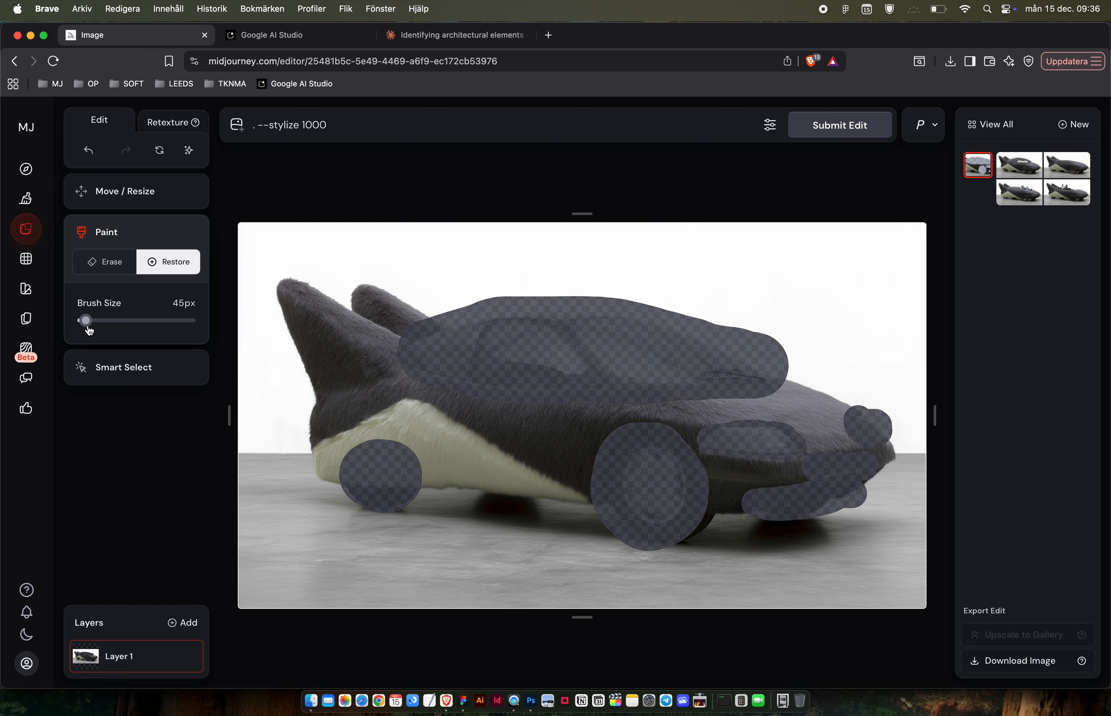
drag(84, 320, 194, 321)
mouse_move(488, 373)
mouse_down()
mouse_move(460, 394)
mouse_move(739, 372)
mouse_up()
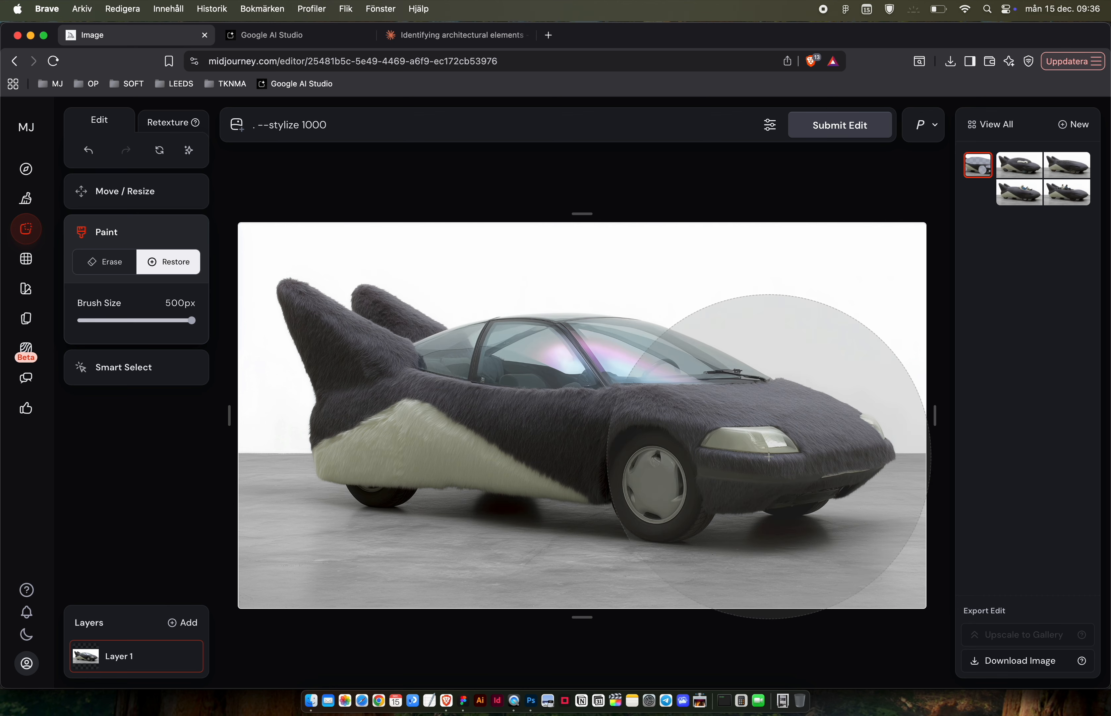
Erase one small spot beside the car's rear tail fin with a 45px brush and submit the edit.
click(104, 262)
drag(191, 321, 85, 321)
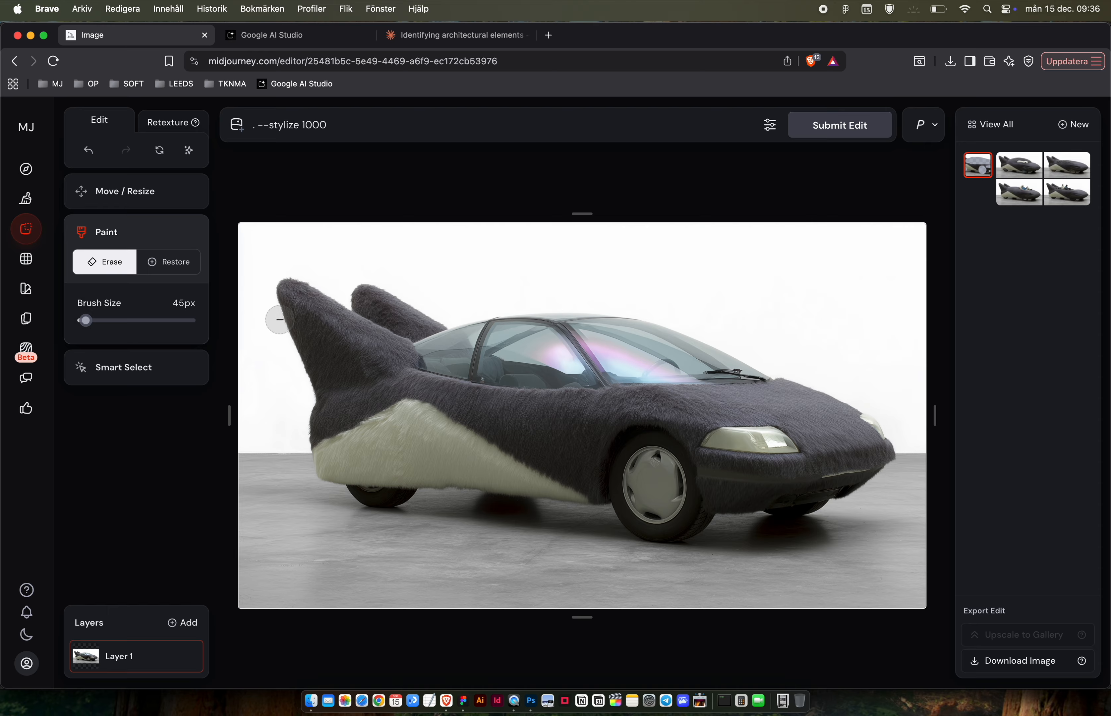
click(290, 340)
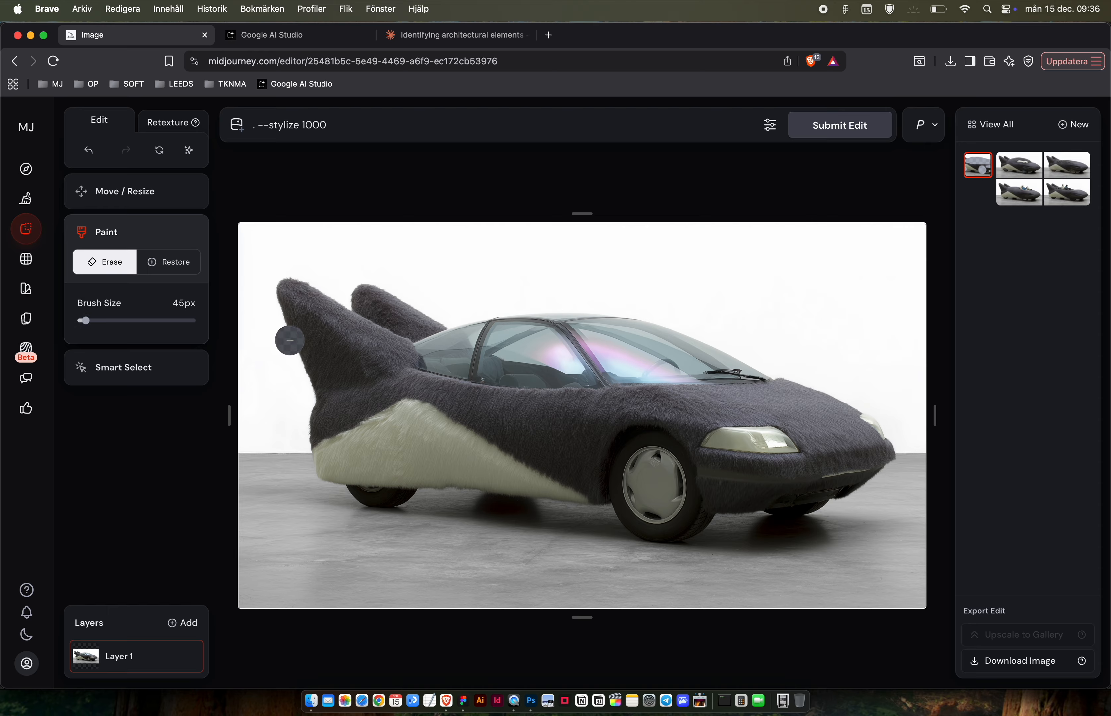
click(836, 127)
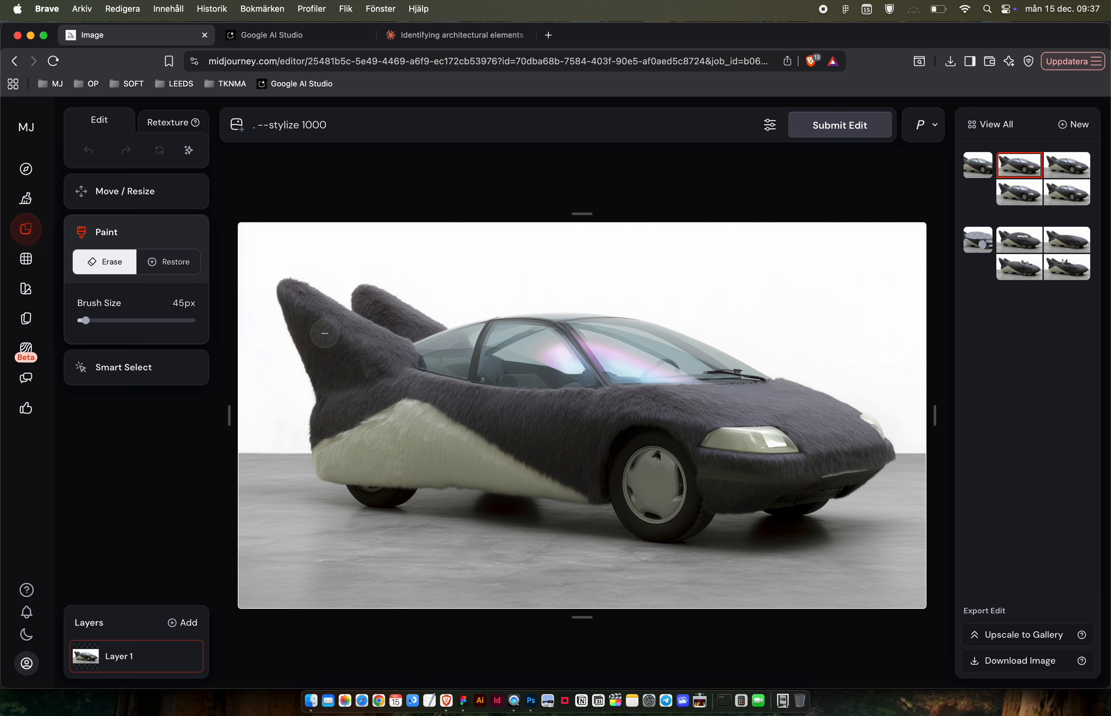
Examine the tail fin's edge up close and compare the four new variations.
scroll(289, 326, up, 5)
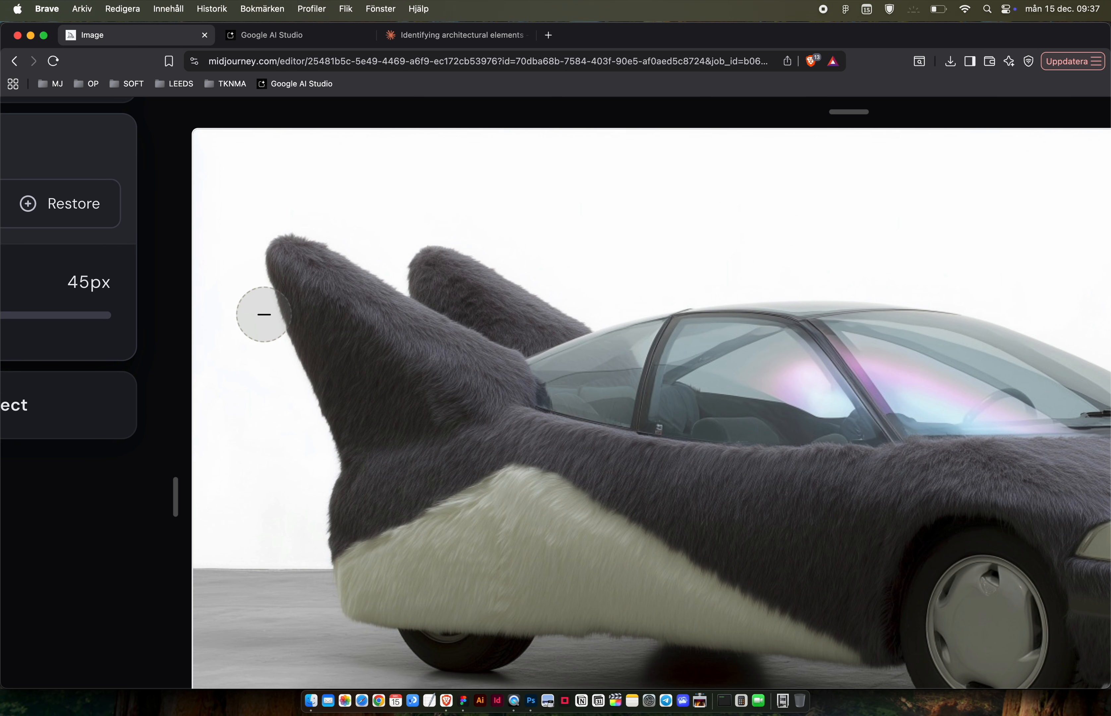
scroll(322, 376, down, 5)
click(1068, 167)
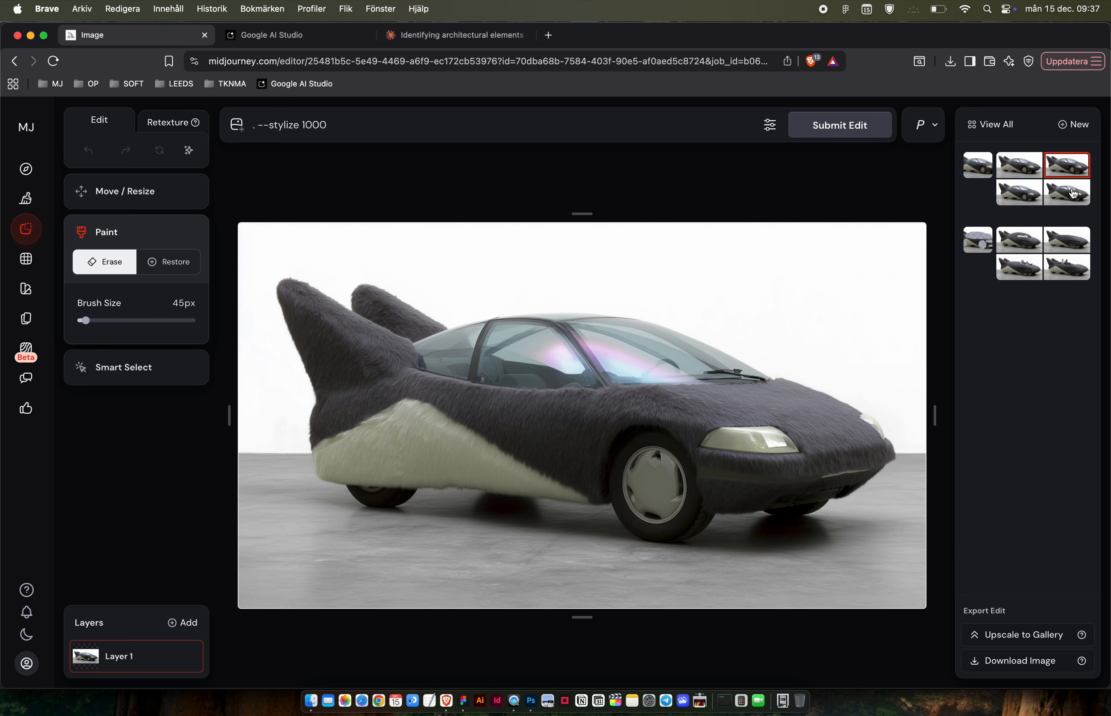
click(1073, 195)
click(1017, 198)
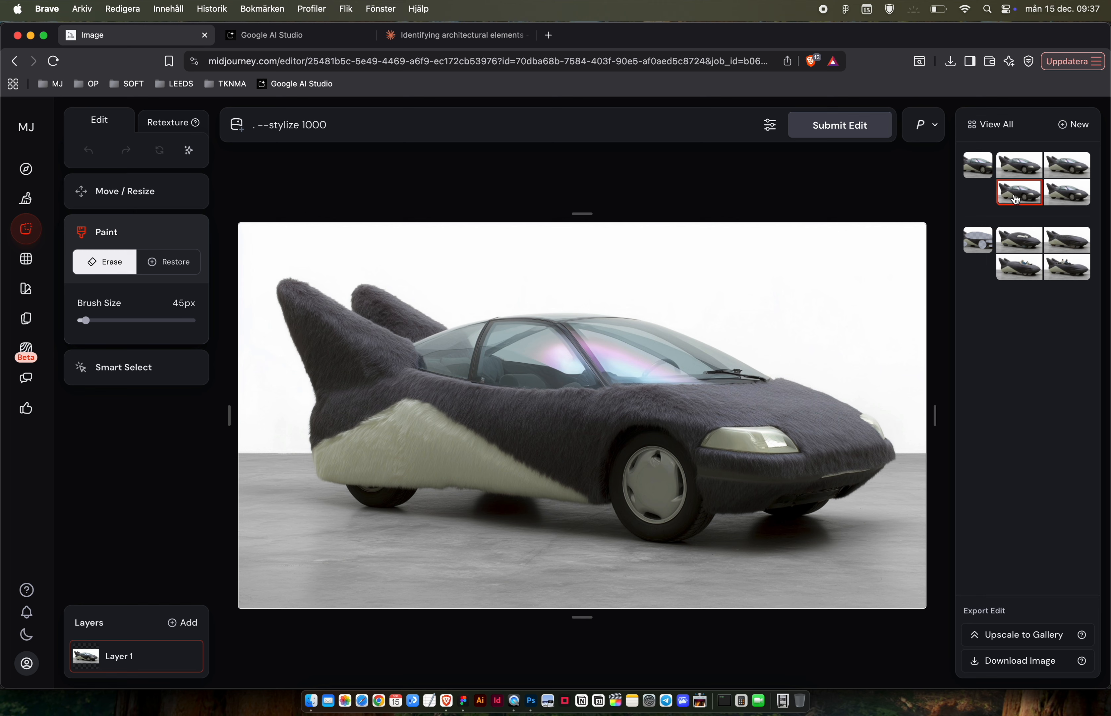
click(1018, 166)
On the earlier erased source image, restore the wheels, headlights, bumper, side windows, roof and hood edge with 45px and 95px brushes, leaving the windshield erased.
click(977, 242)
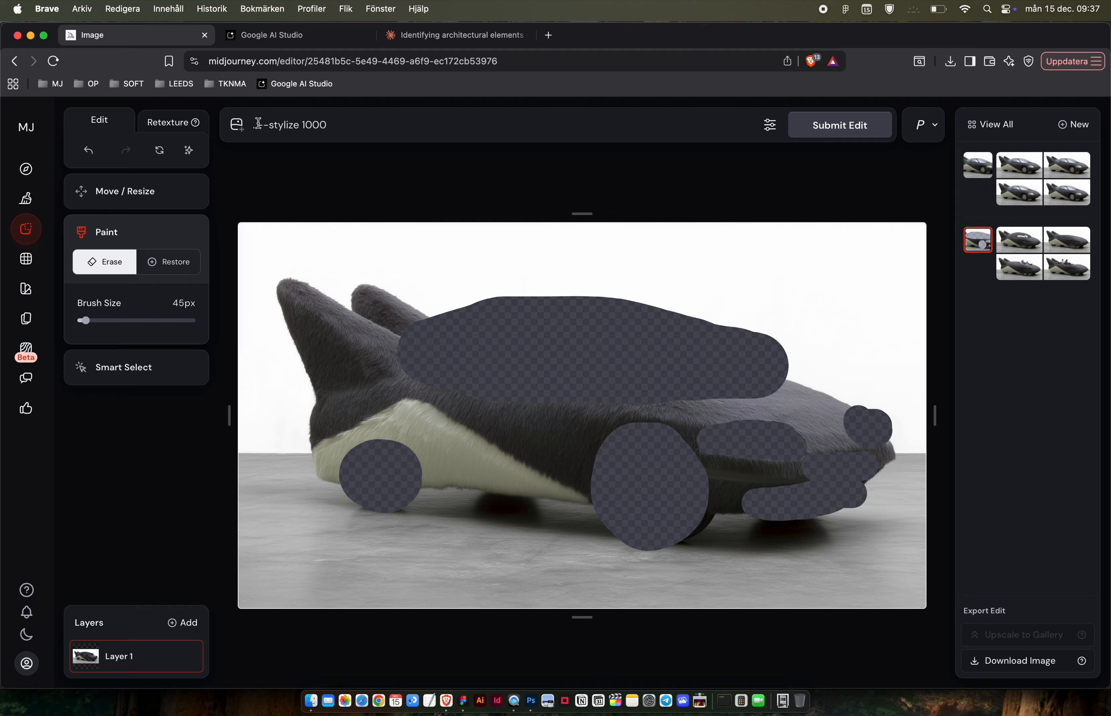
click(167, 261)
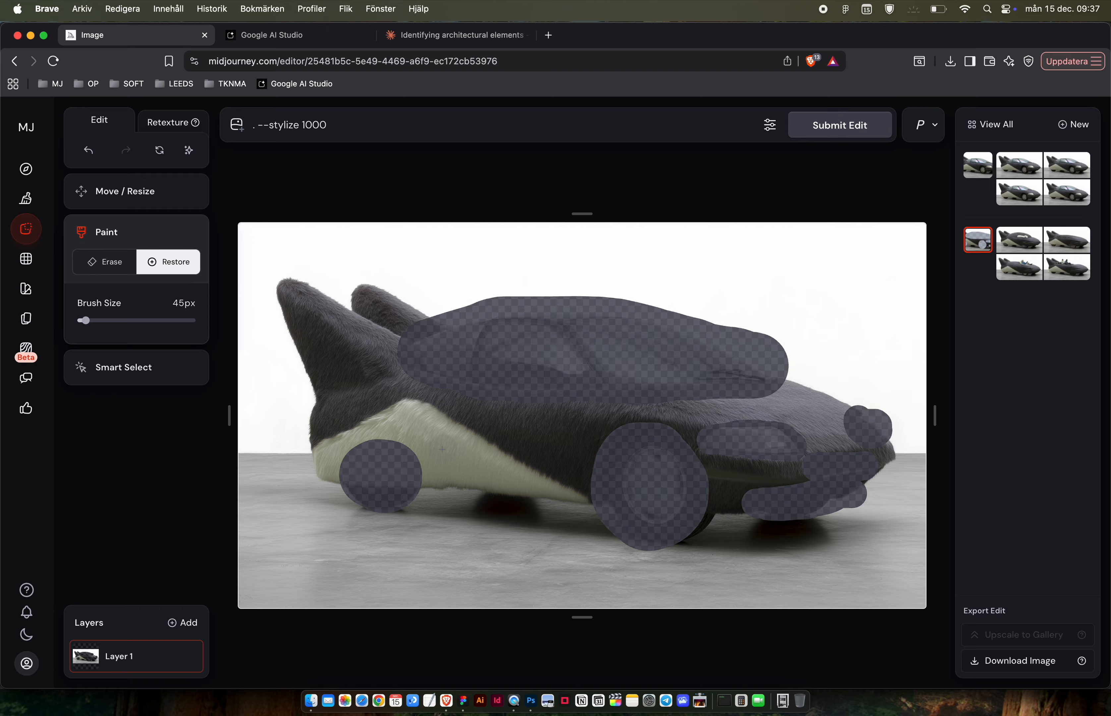
mouse_move(411, 483)
mouse_down()
mouse_move(384, 451)
mouse_move(356, 455)
mouse_move(373, 507)
mouse_up()
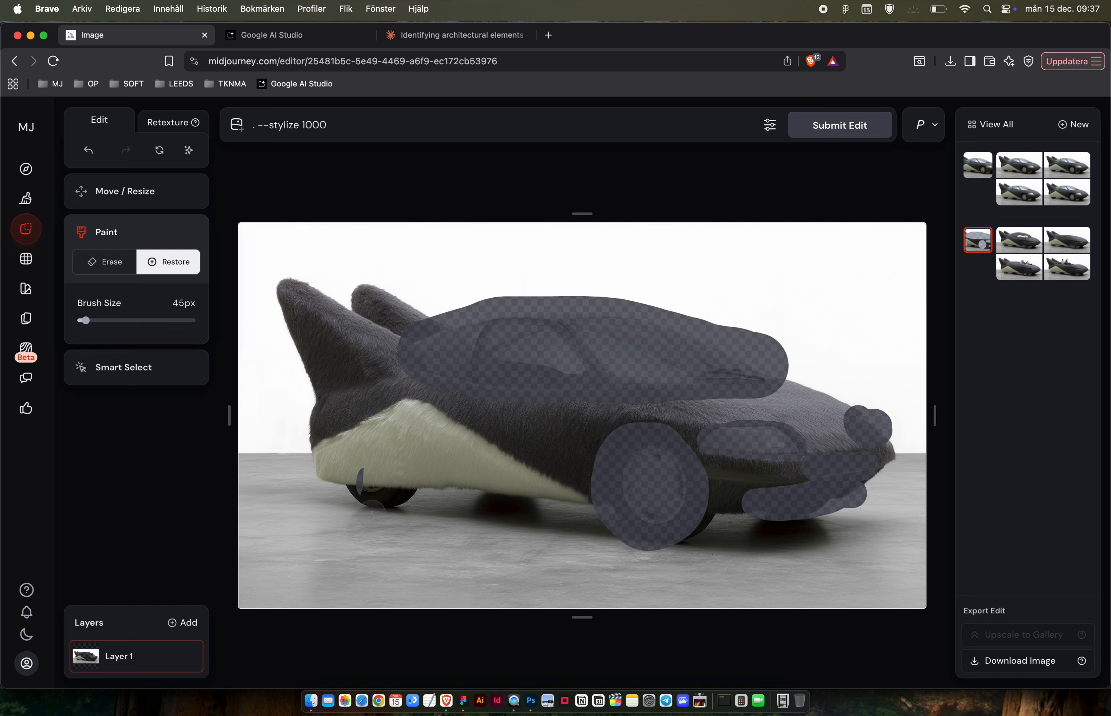
drag(85, 321, 99, 322)
mouse_move(645, 464)
mouse_down()
mouse_move(694, 457)
mouse_move(599, 471)
mouse_move(671, 547)
mouse_move(691, 502)
mouse_move(665, 487)
mouse_move(804, 425)
mouse_move(777, 512)
mouse_move(897, 460)
mouse_move(900, 419)
mouse_move(880, 405)
mouse_move(847, 466)
mouse_up()
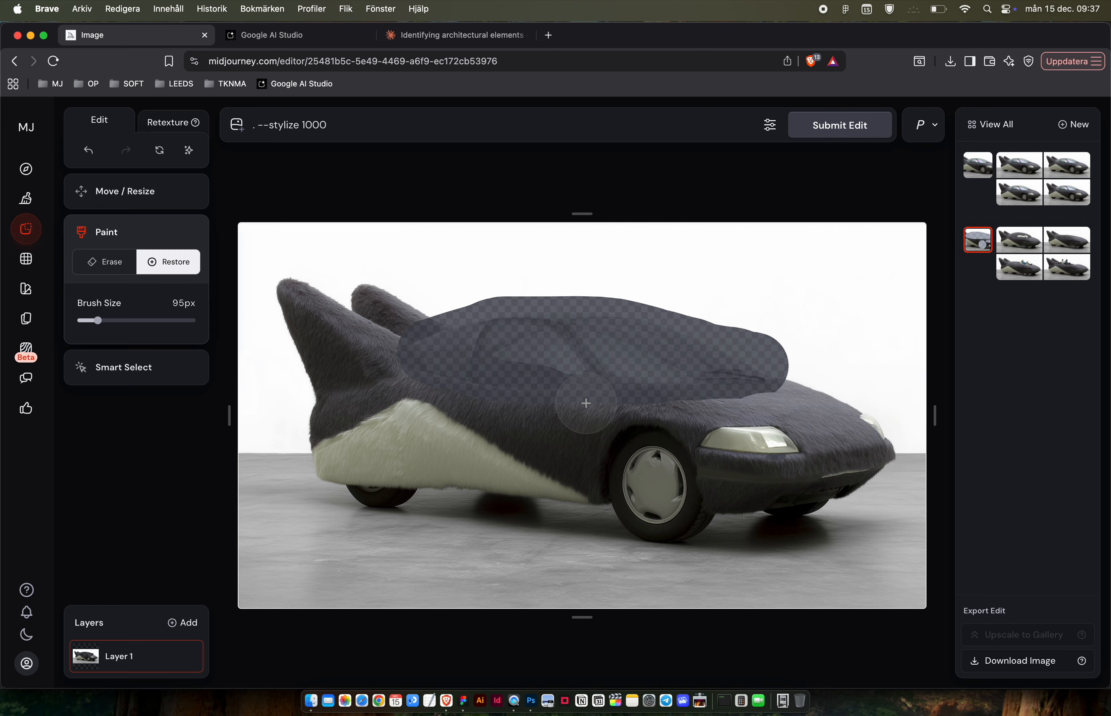
mouse_move(578, 397)
mouse_down()
mouse_move(503, 315)
mouse_move(460, 312)
mouse_move(450, 360)
mouse_move(528, 403)
mouse_move(537, 357)
mouse_move(505, 294)
mouse_move(650, 288)
mouse_move(766, 335)
mouse_move(804, 367)
mouse_up()
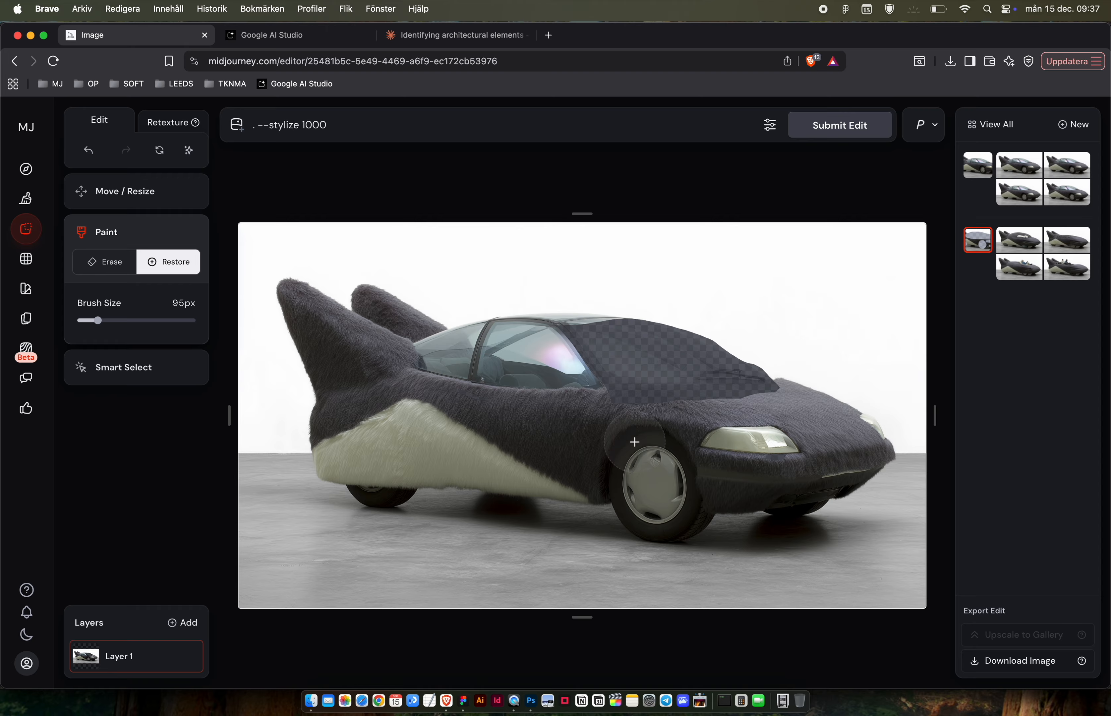
mouse_move(634, 442)
mouse_down()
mouse_move(612, 432)
mouse_move(744, 419)
mouse_up()
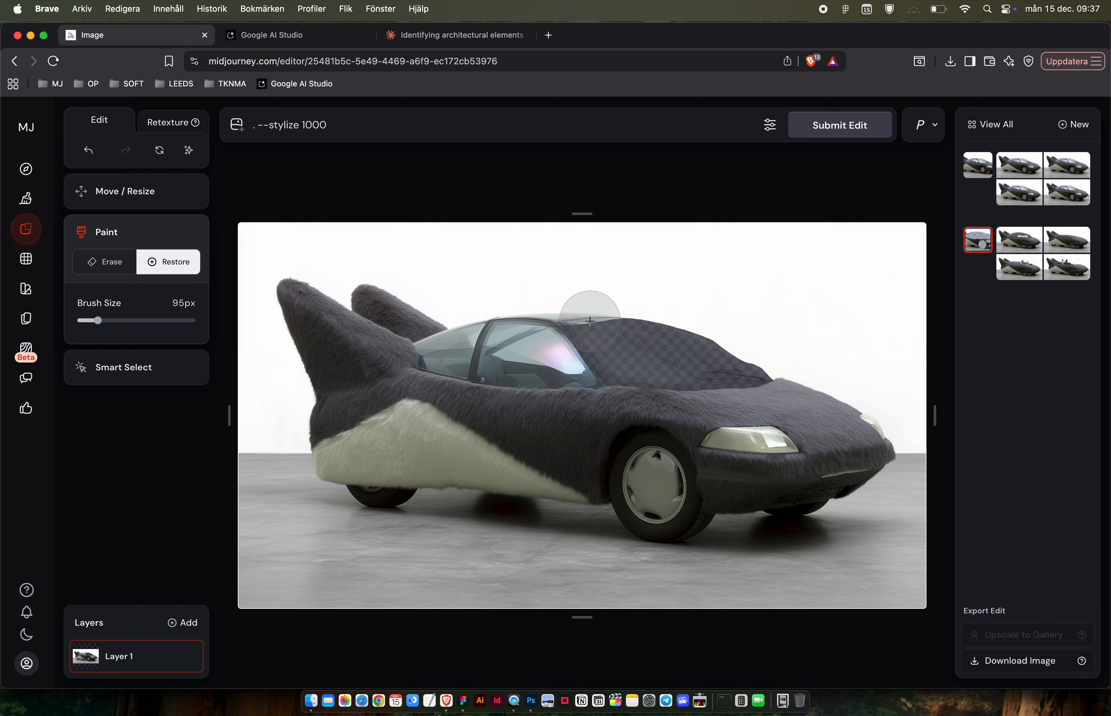
Set the brush size to 55px and erase the windshield's full area including its edges.
drag(97, 320, 85, 320)
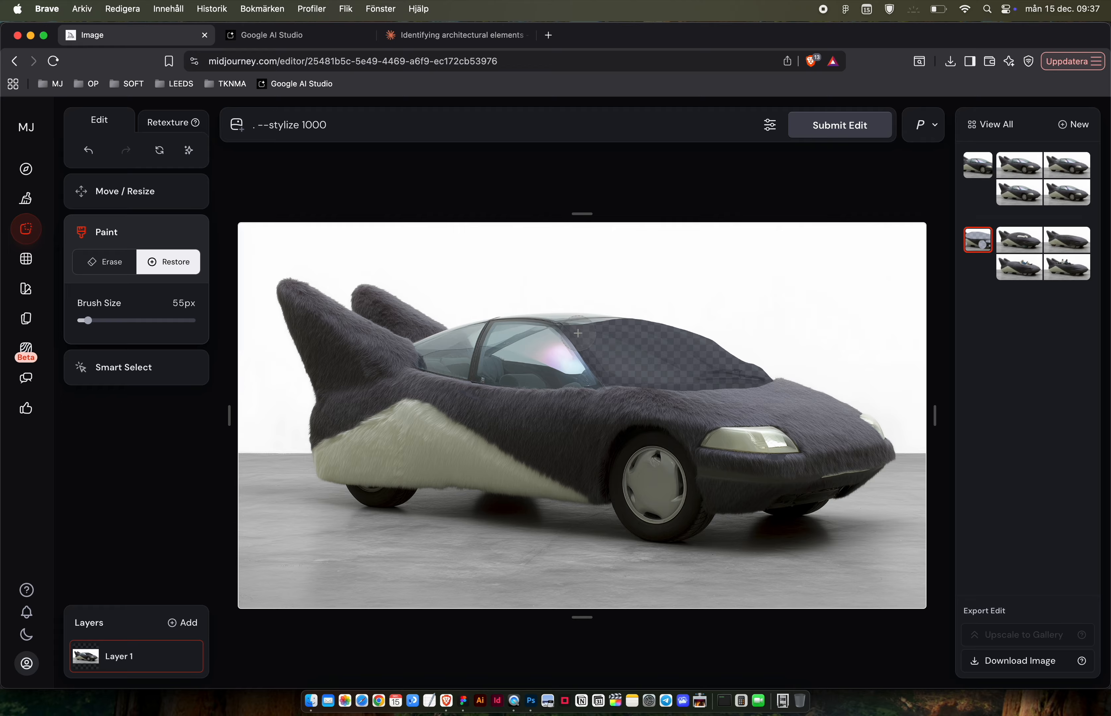
mouse_move(578, 333)
mouse_down()
mouse_move(645, 329)
mouse_move(574, 328)
mouse_move(673, 339)
mouse_move(767, 376)
mouse_up()
click(105, 262)
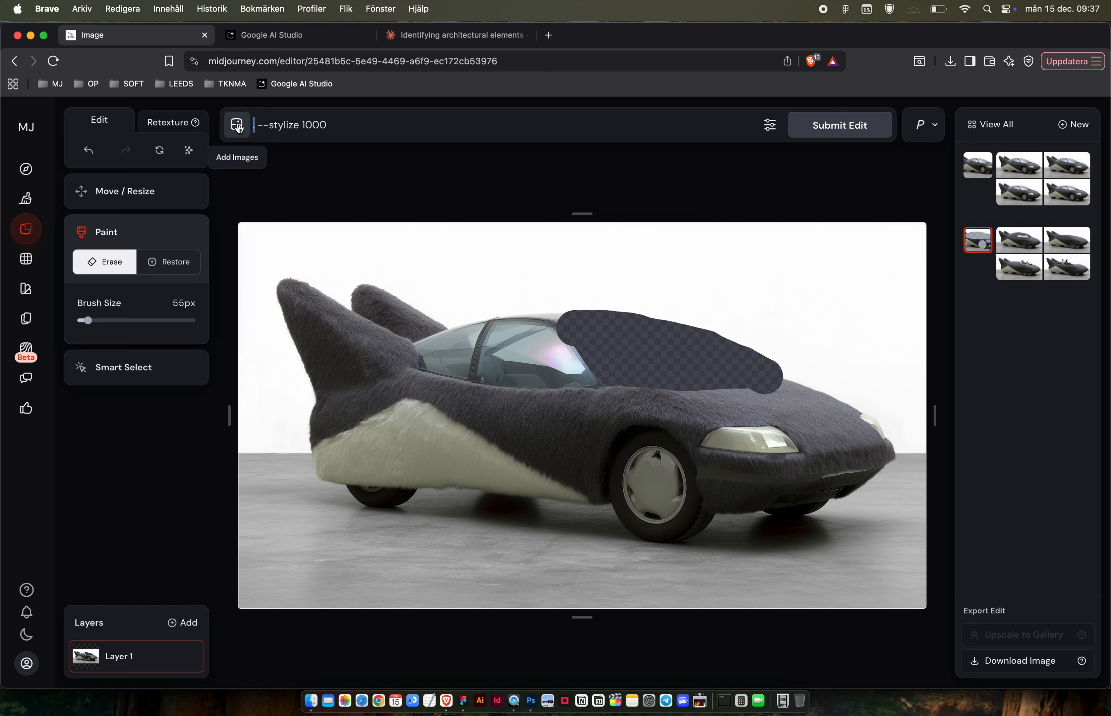
Replace the period in the prompt with "Windshield with wiper arm", keeping the --stylize 1000 parameter.
text(Wind )
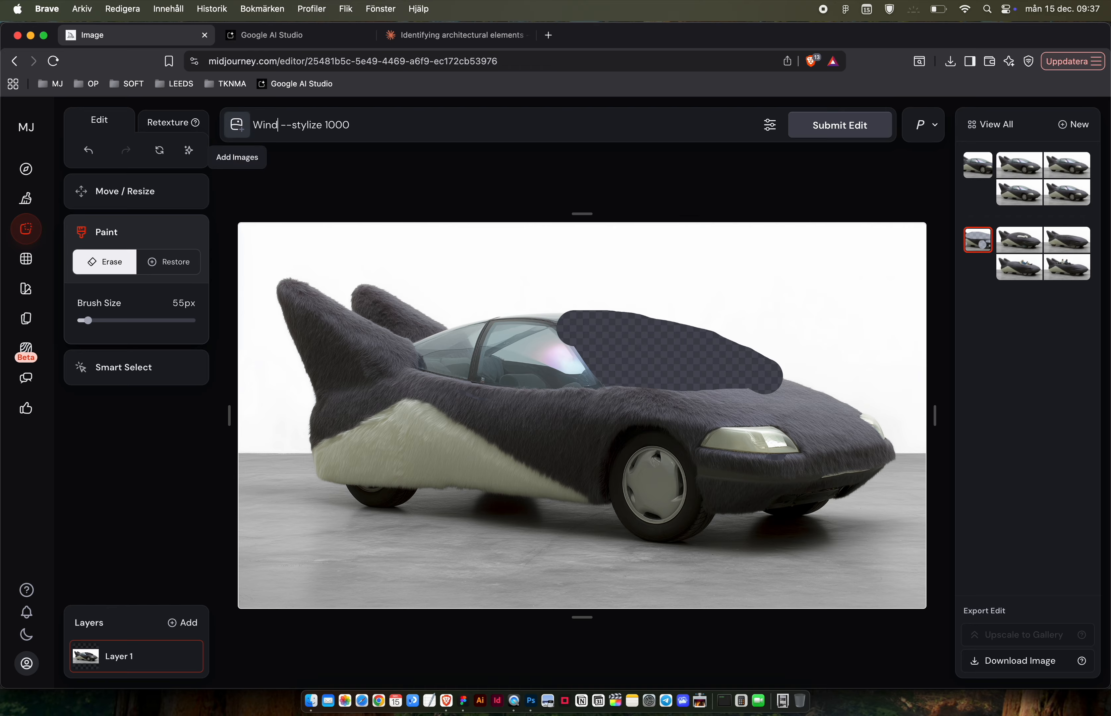
text(shield)
text( with wiper)
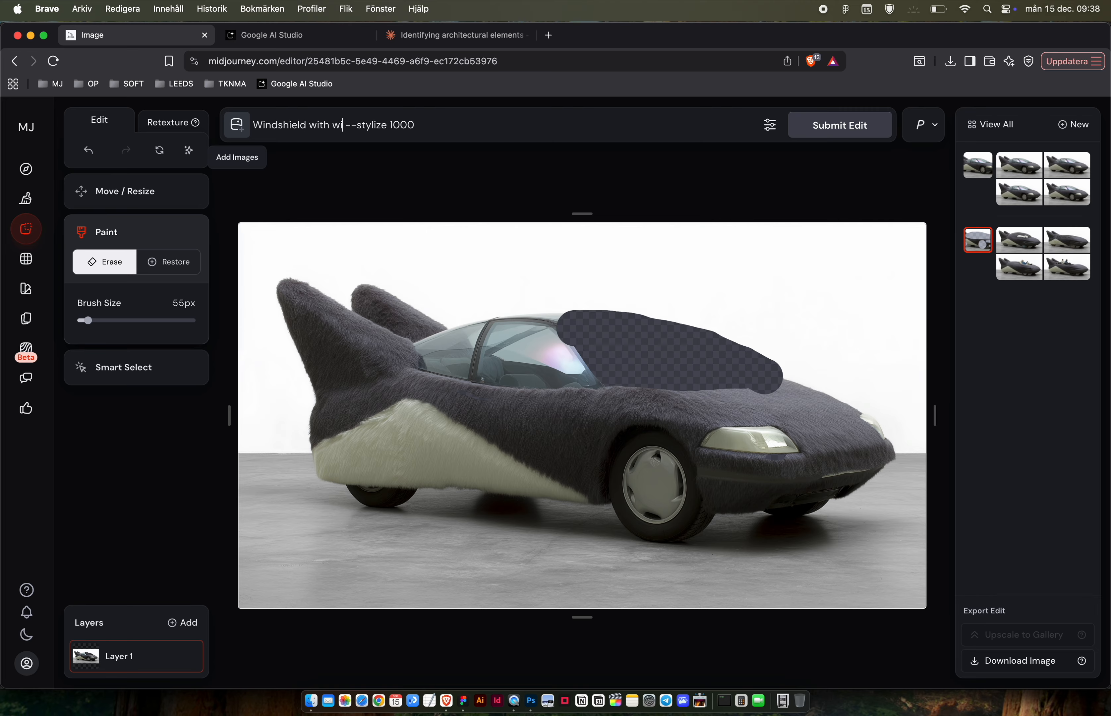
text( arm)
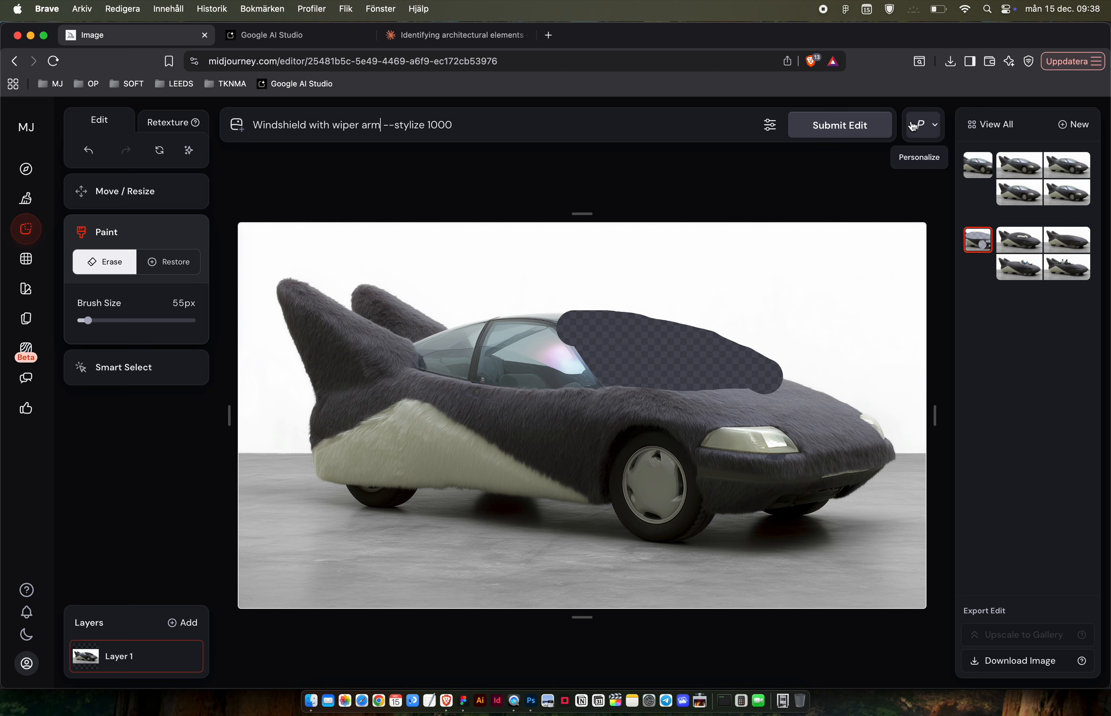
Submit the windshield edit, compare the generated variations and examine the wiper arm on the last one up close.
click(845, 125)
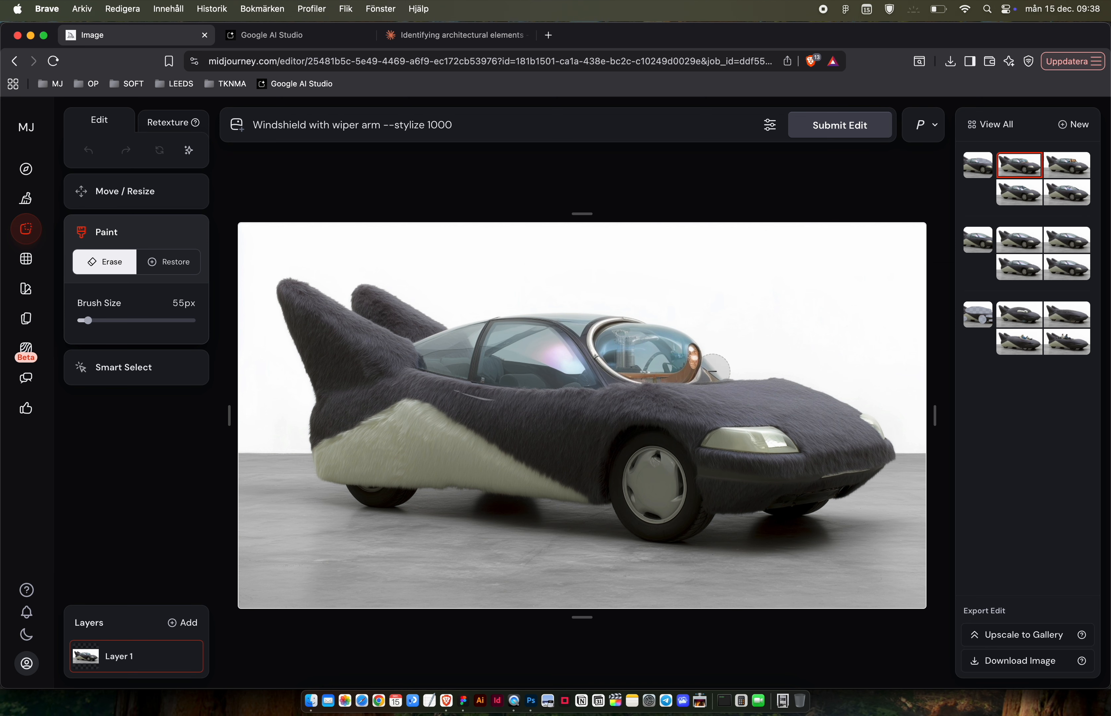
scroll(747, 360, up, 5)
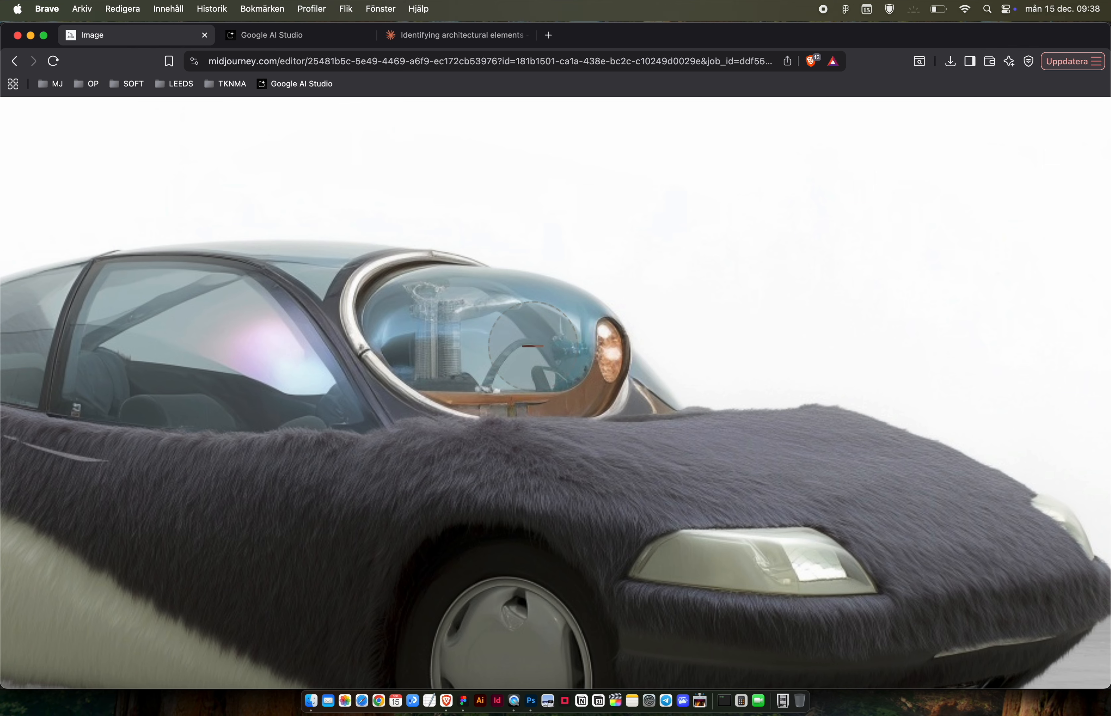
scroll(522, 367, down, 5)
click(1066, 165)
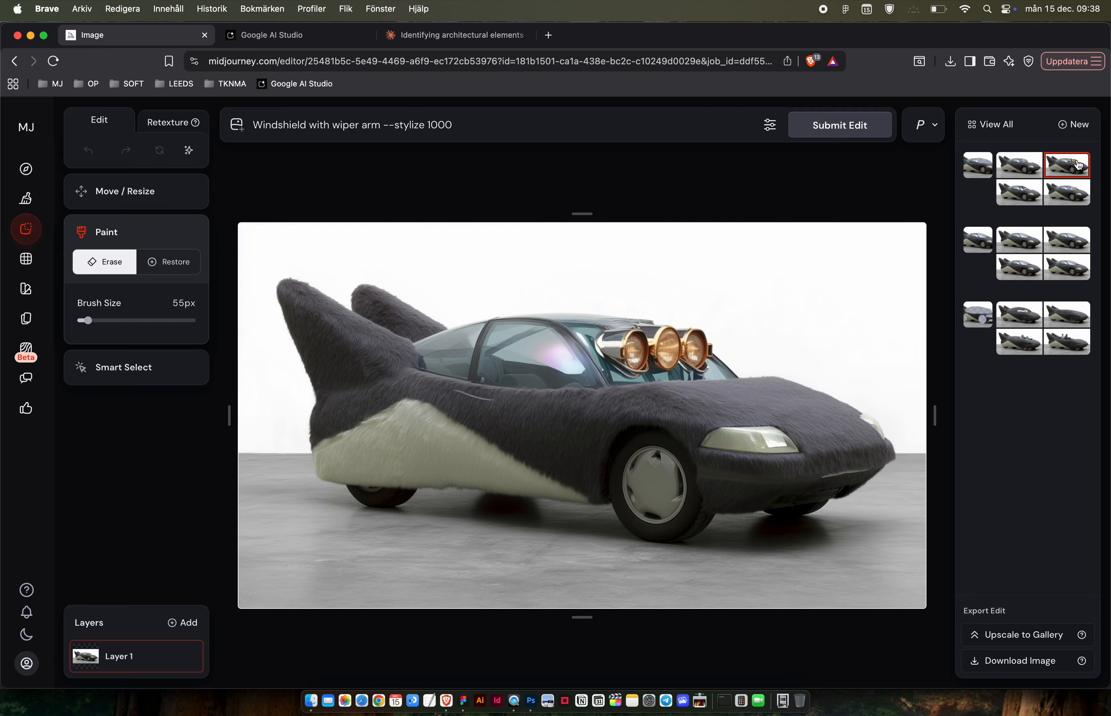
click(1019, 193)
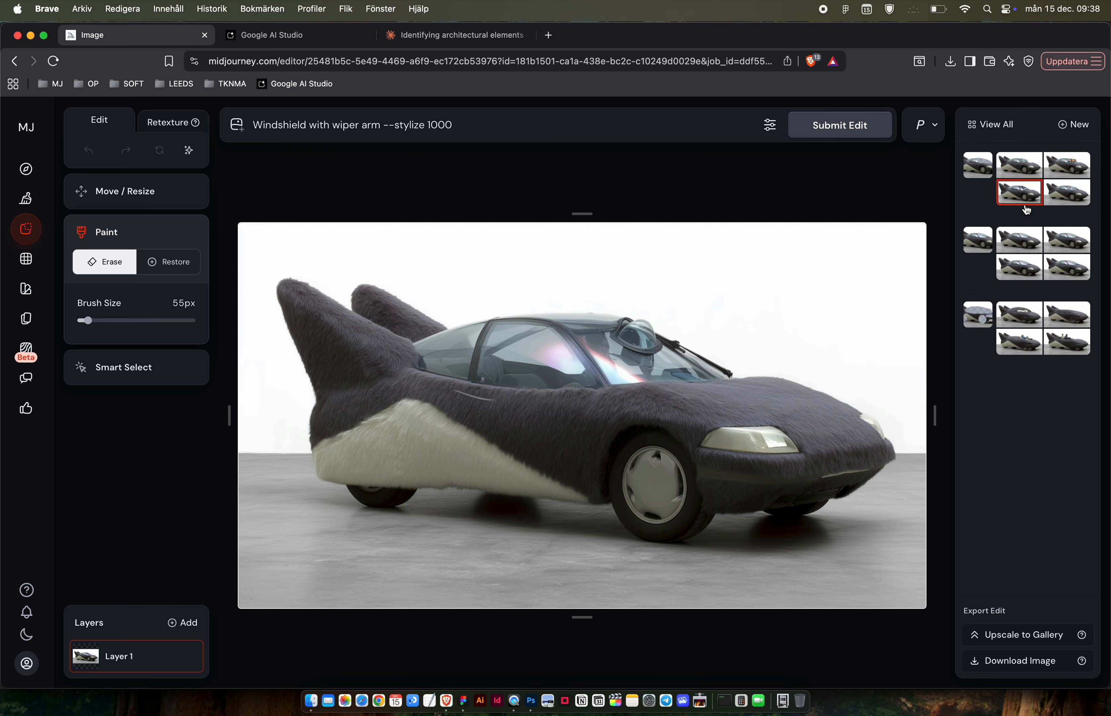
click(1068, 196)
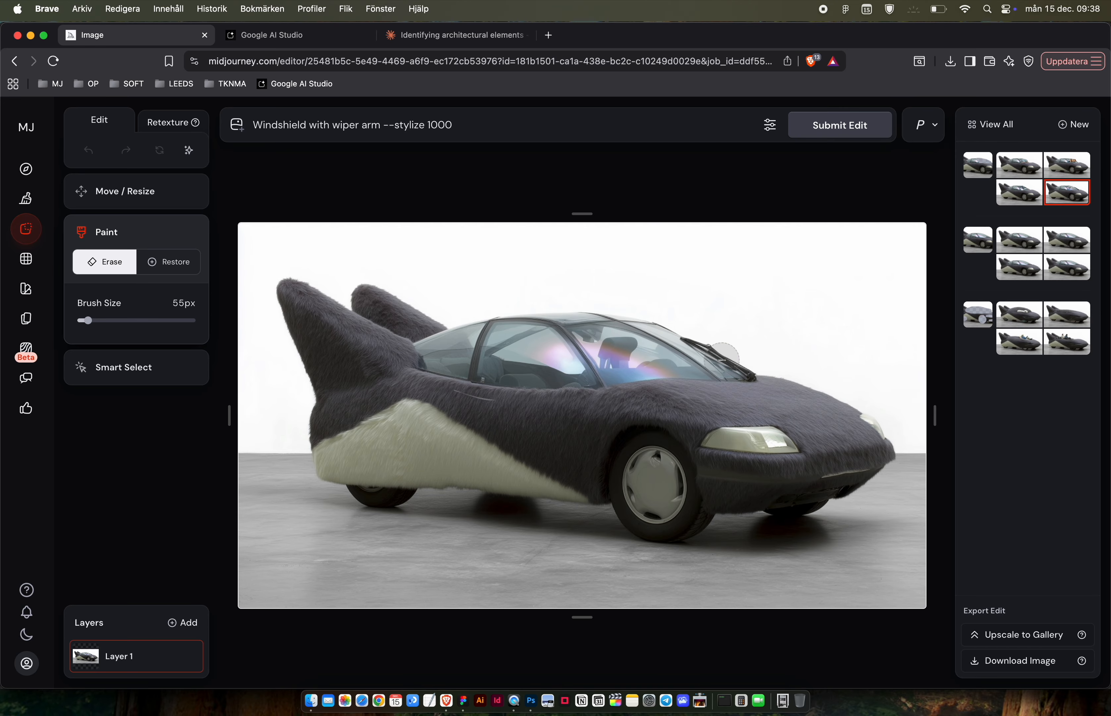
scroll(709, 357, up, 5)
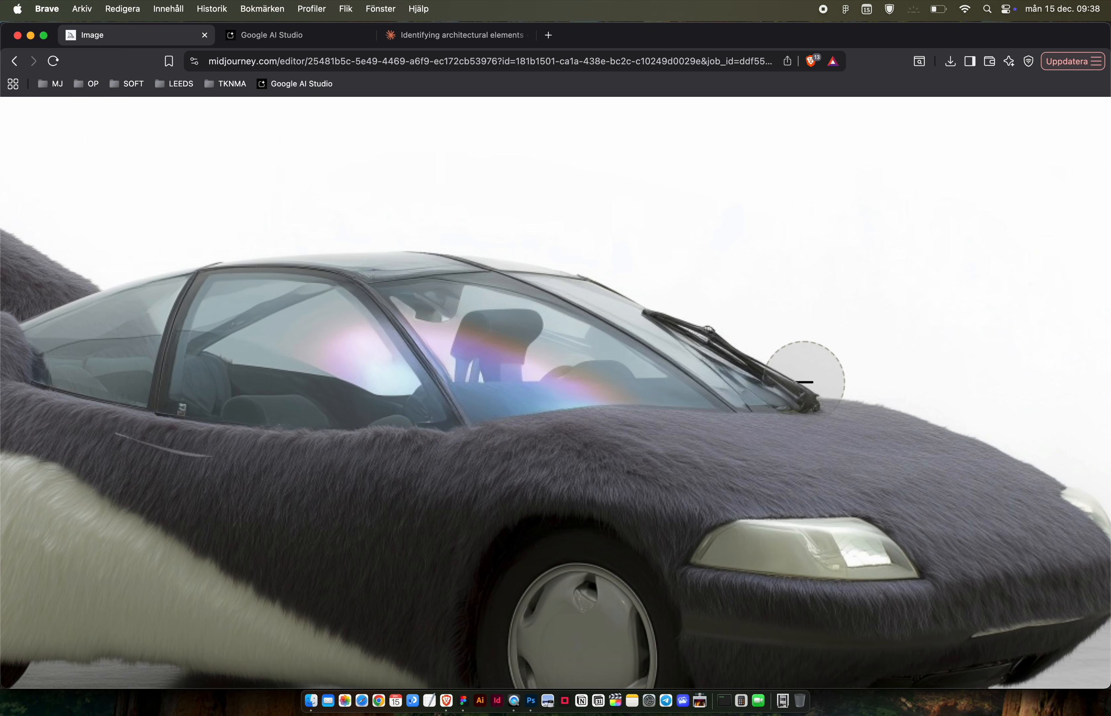
scroll(807, 373, up, 2)
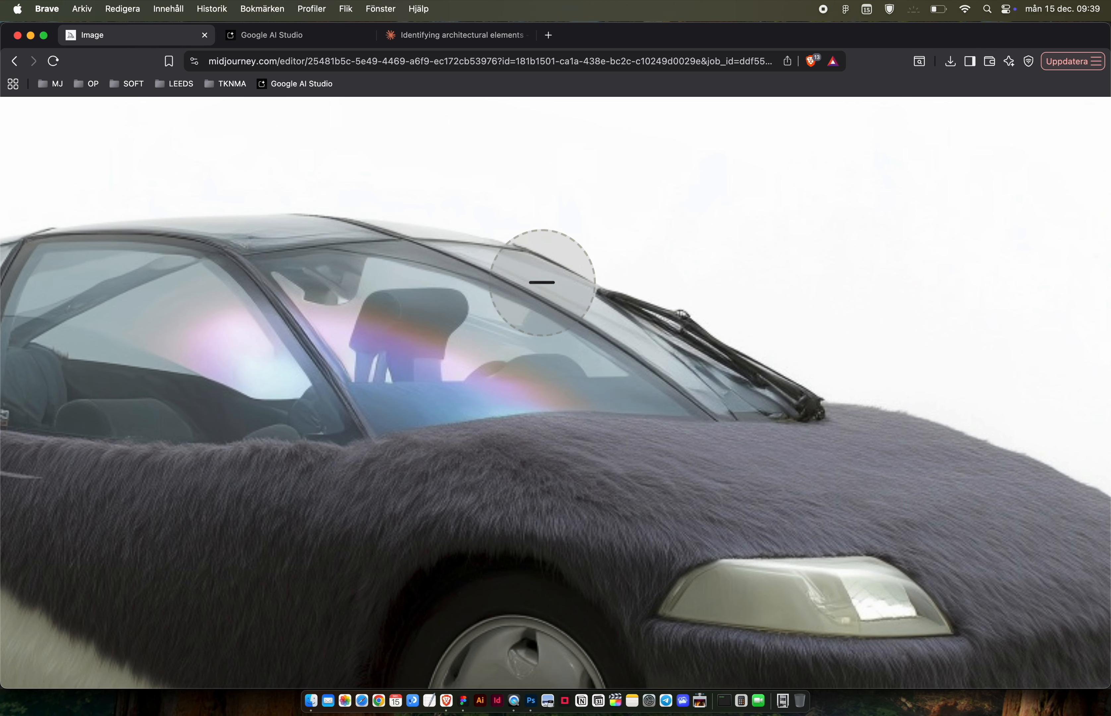
scroll(472, 308, down, 5)
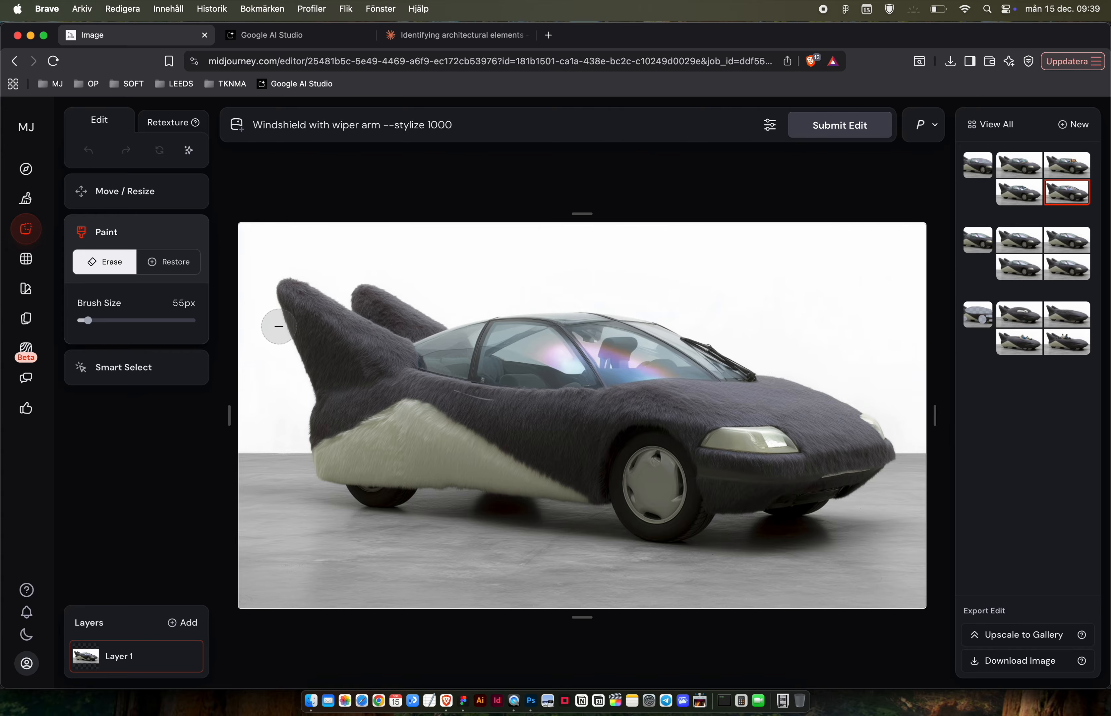
Switch to Figma and copy the car frame with its yellow masking rectangles as a PNG.
key(super+Tab)
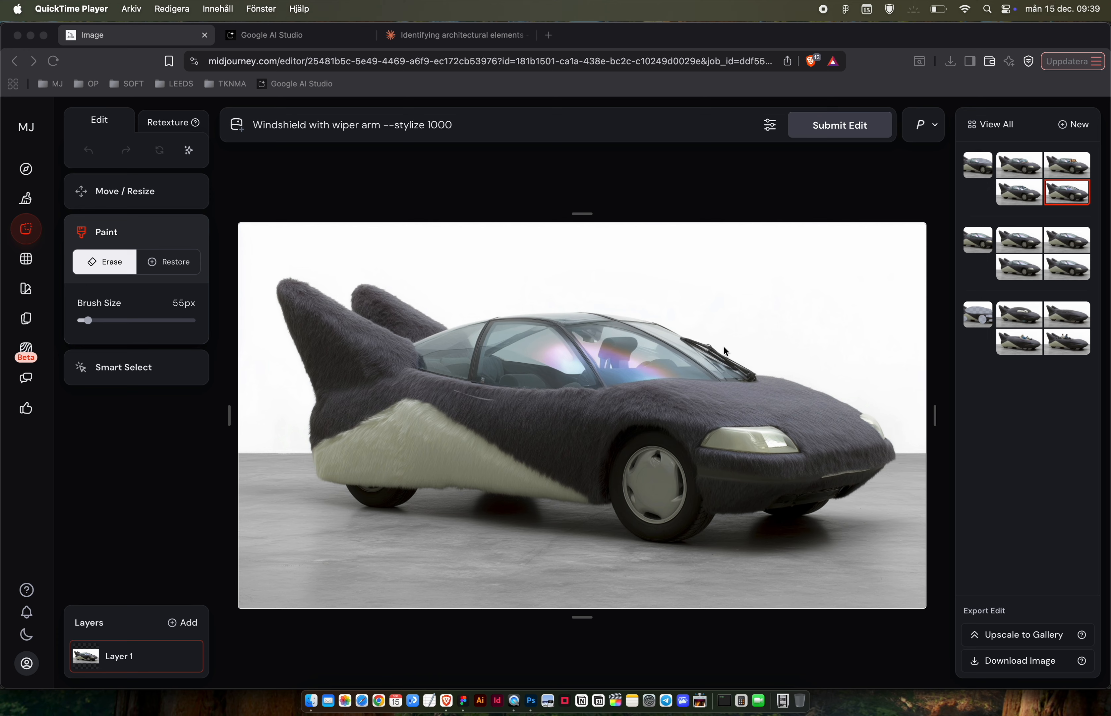
click(464, 703)
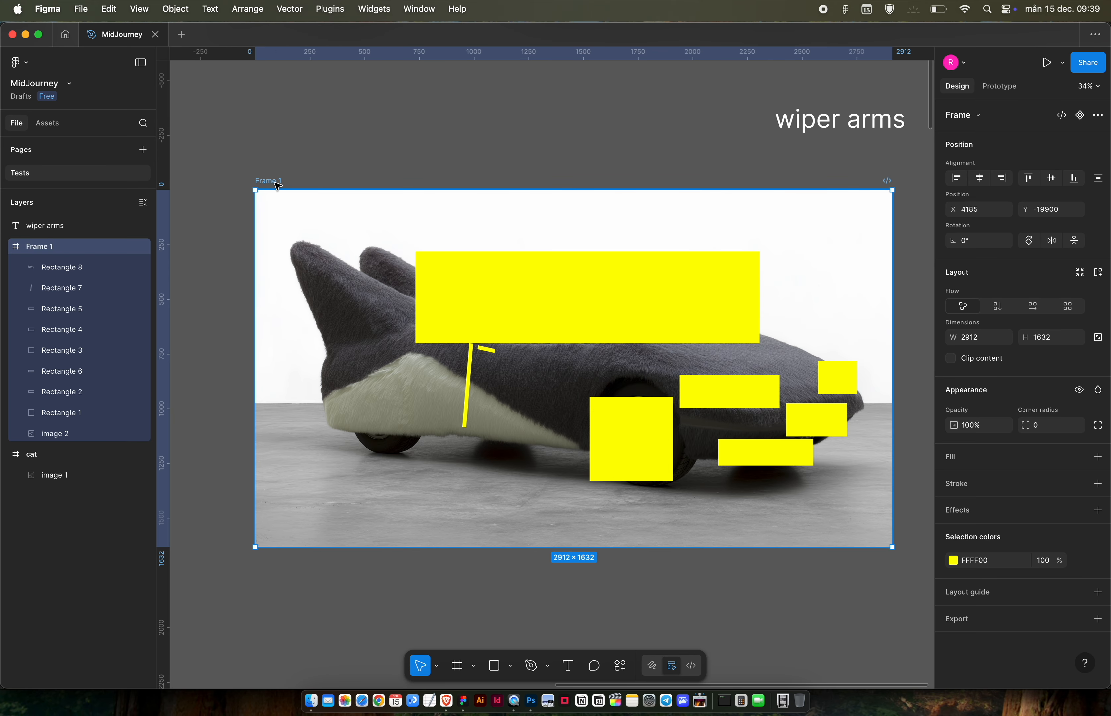
key(super+shift+c)
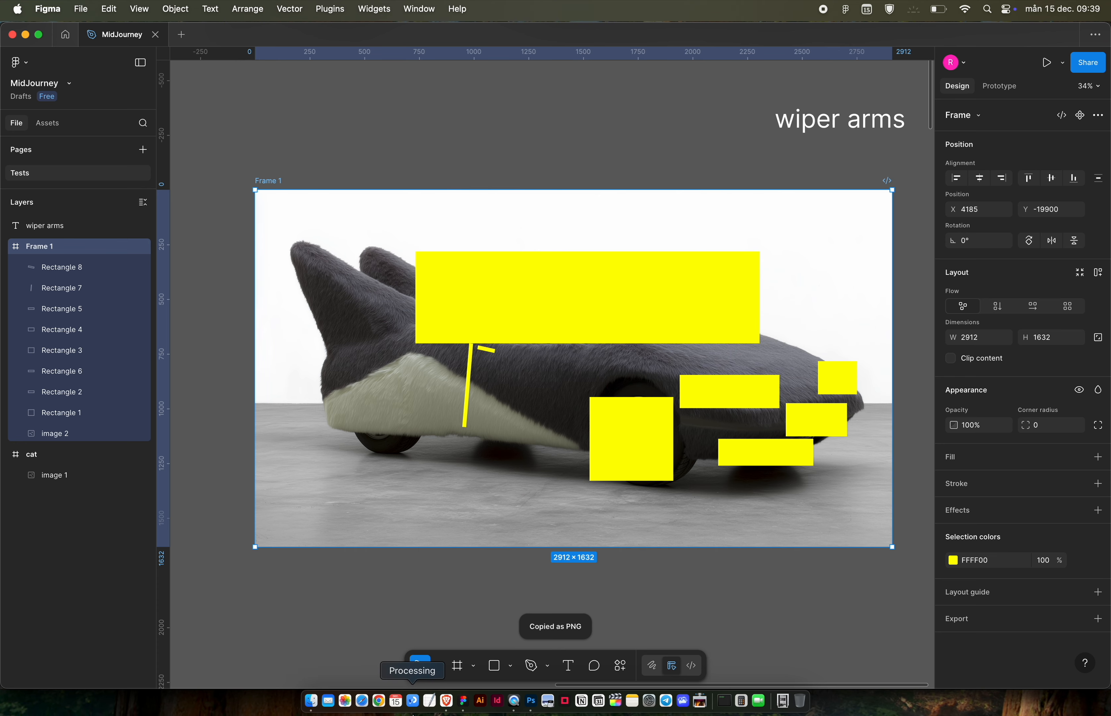
Switch to Google AI Studio in the browser and paste the yellow-masked car image into the Nano Banana prompt.
click(447, 701)
click(276, 35)
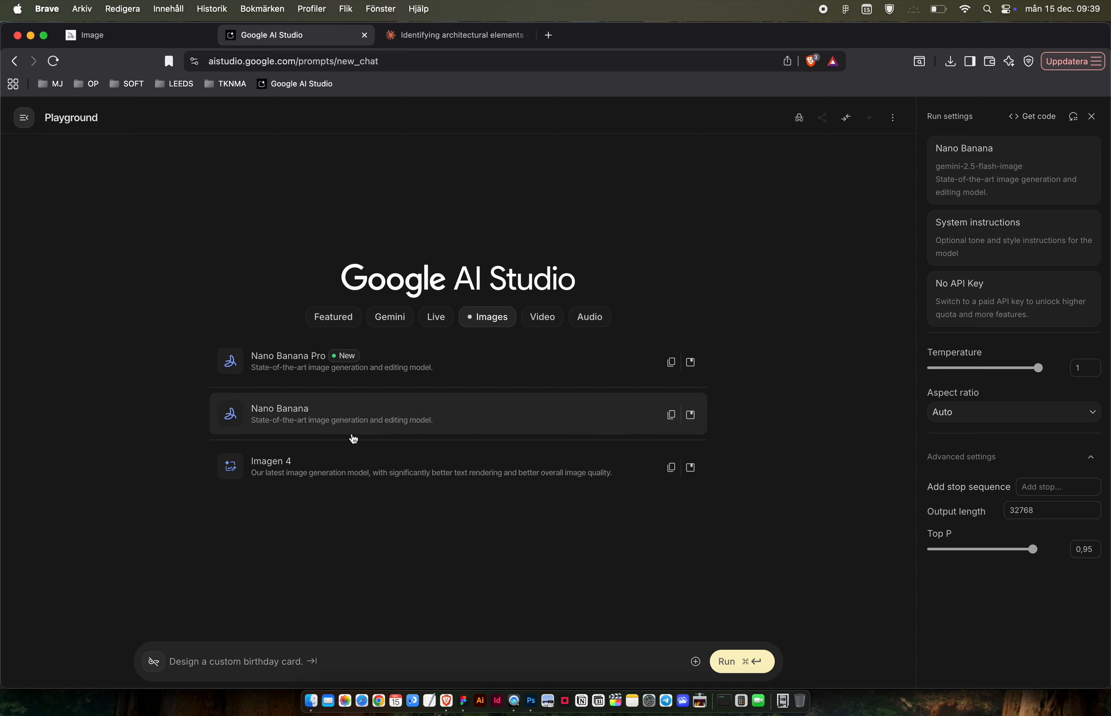
click(218, 654)
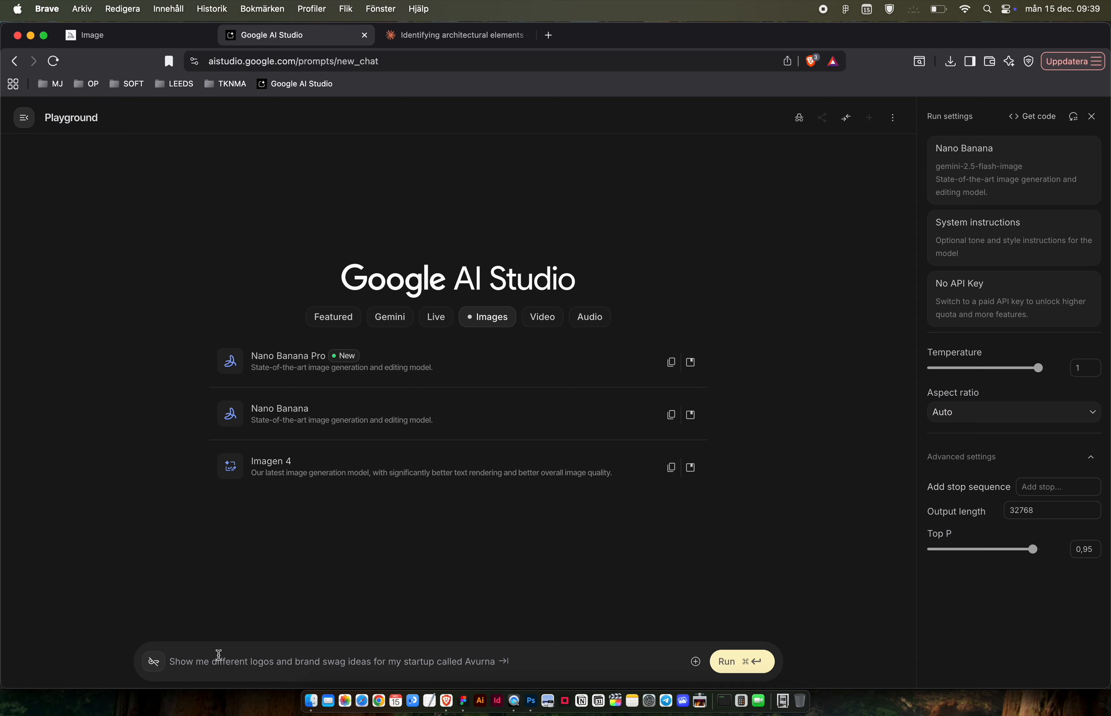
key(super+v)
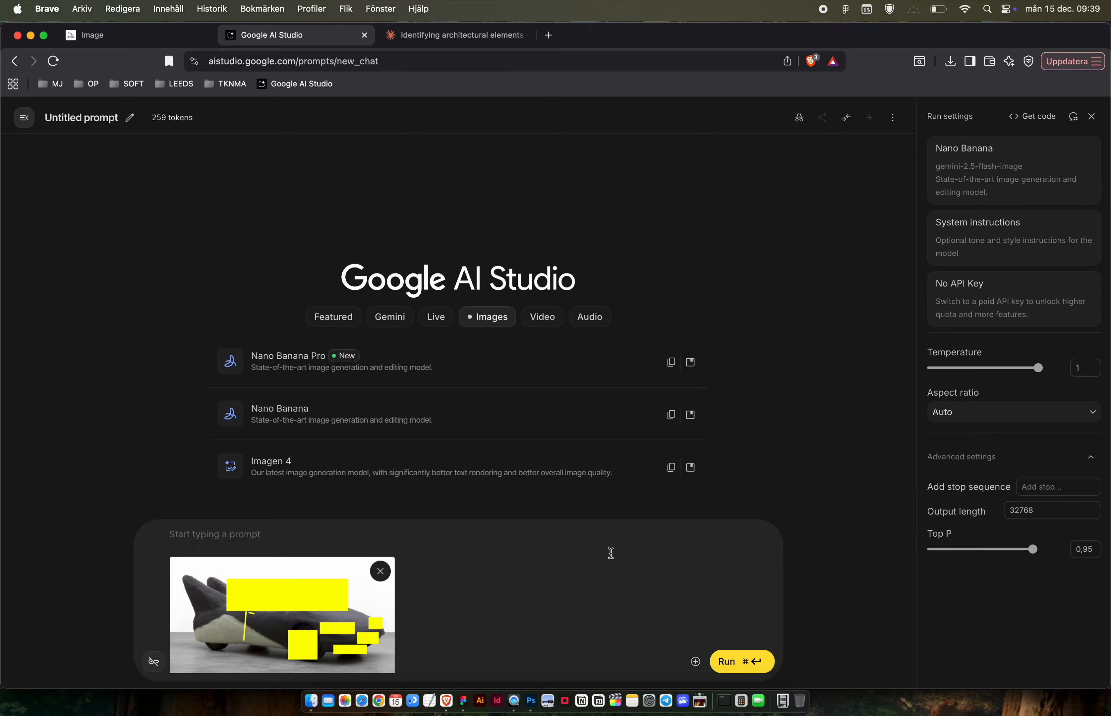
click(202, 523)
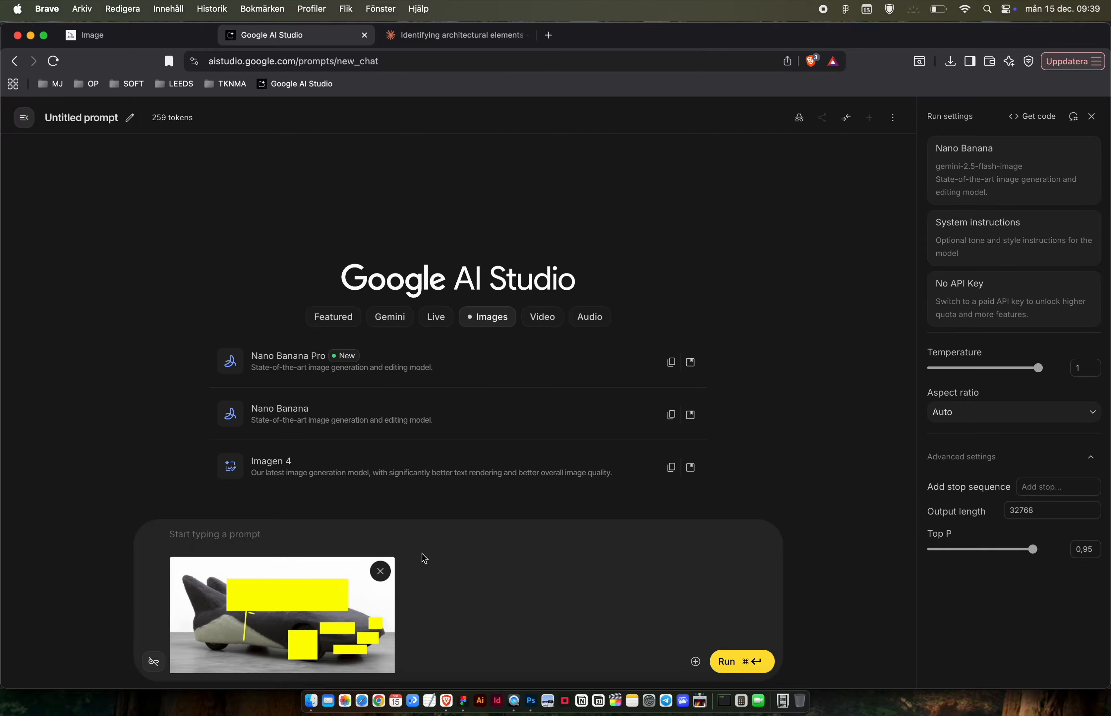
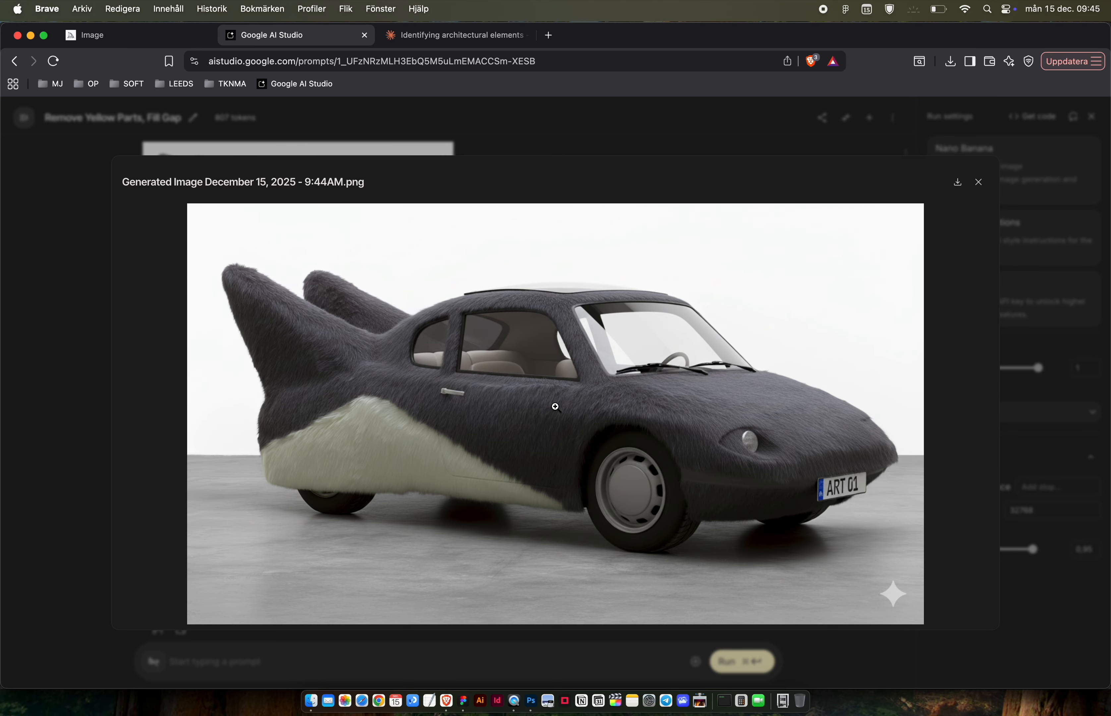
Close the image preview and rerun the first prompt, which removes the yellow parts and fills in the gap.
key(Escape)
scroll(526, 418, up, 5)
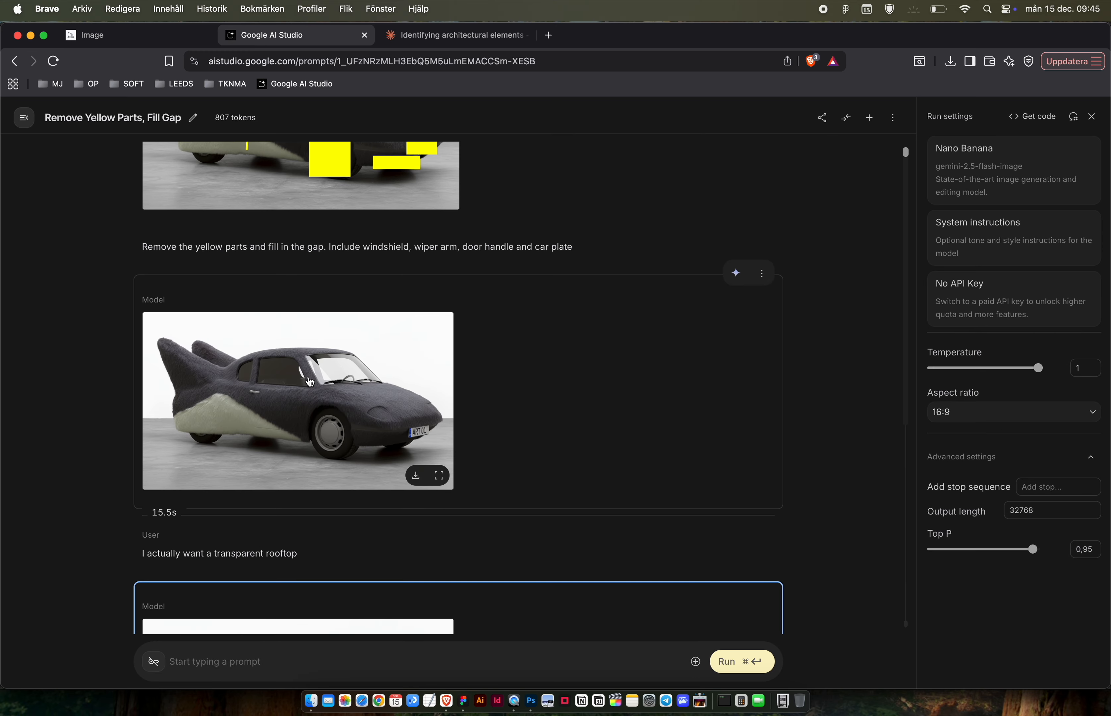
click(736, 274)
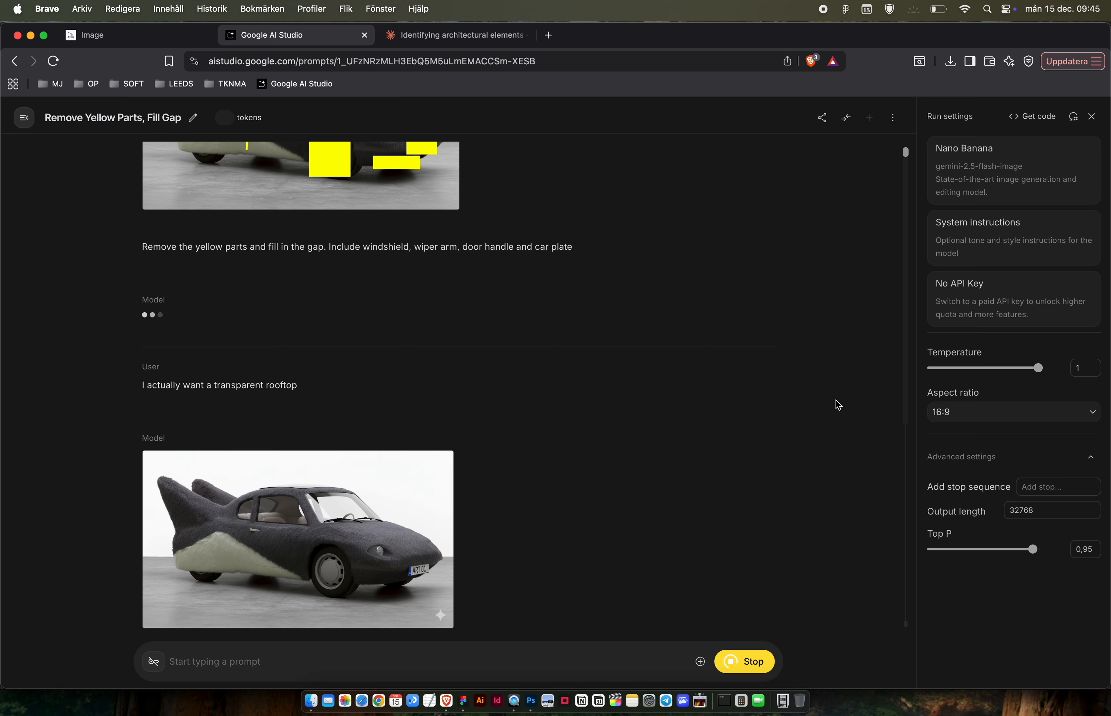
Copy the image generated for the transparent rooftop prompt and paste it in Figma beside the other generated cars.
click(276, 528)
right_click(515, 314)
click(565, 353)
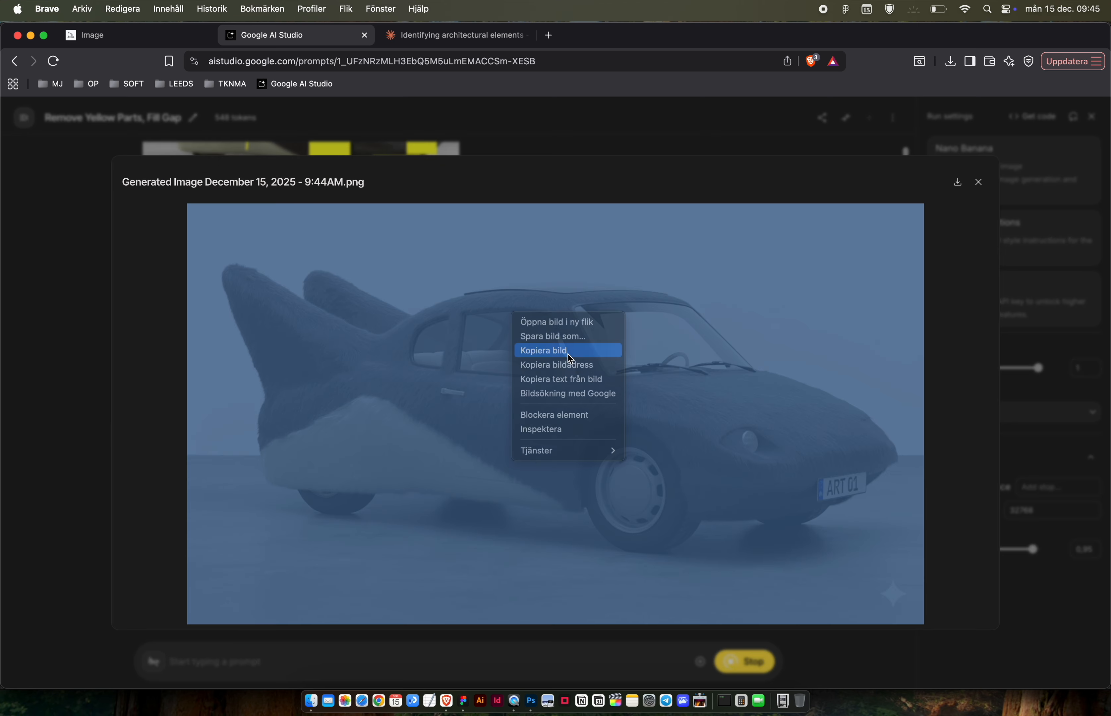
key(super+Tab)
scroll(551, 325, down, 10)
scroll(550, 325, right, 4)
scroll(551, 325, right, 1)
key(super+v)
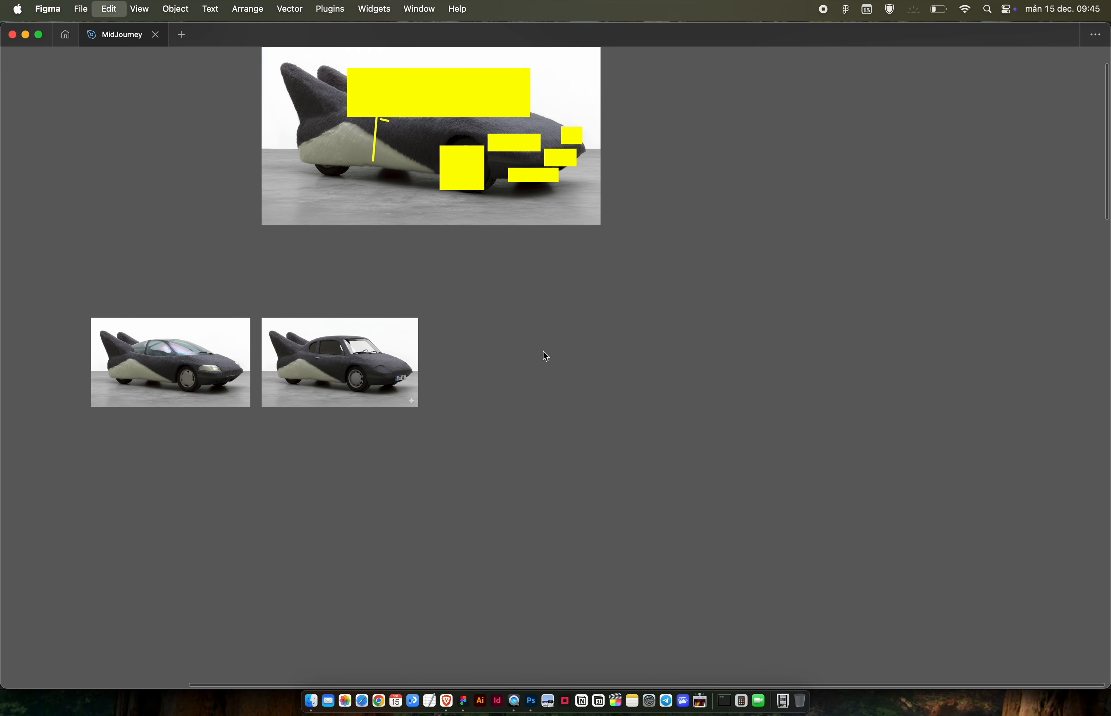
drag(564, 344, 535, 344)
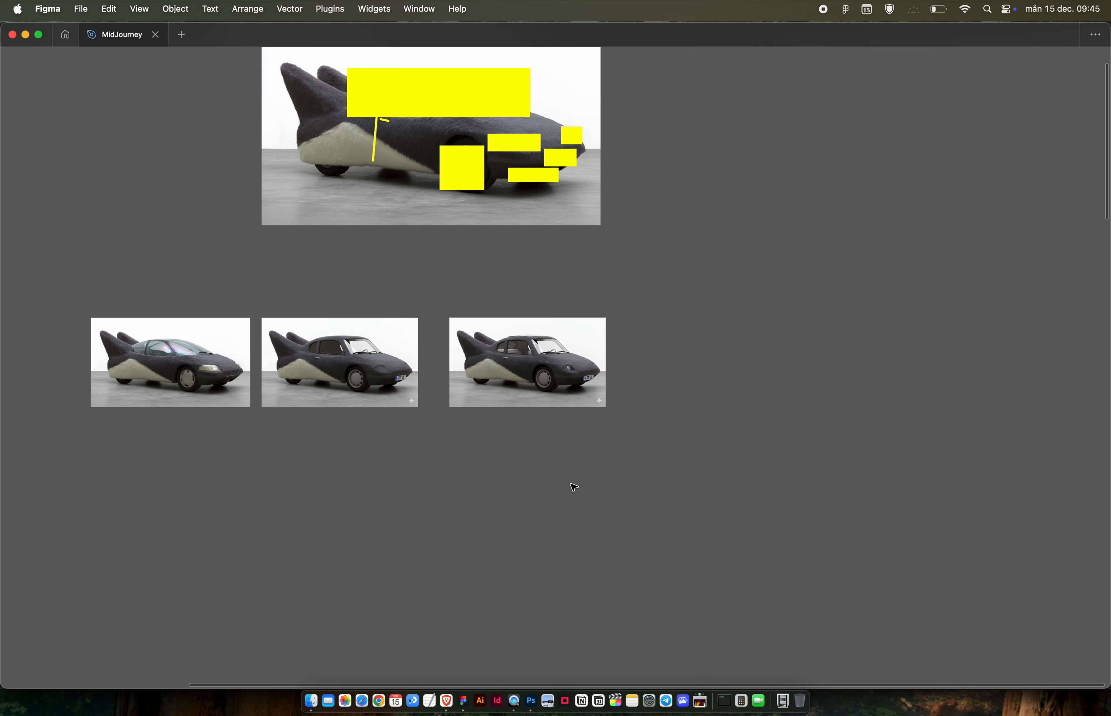
Return to Google AI Studio, open the regenerated image and examine its headlights, wiper arms, fuel cap and door handle up close.
key(super+Tab)
key(Escape)
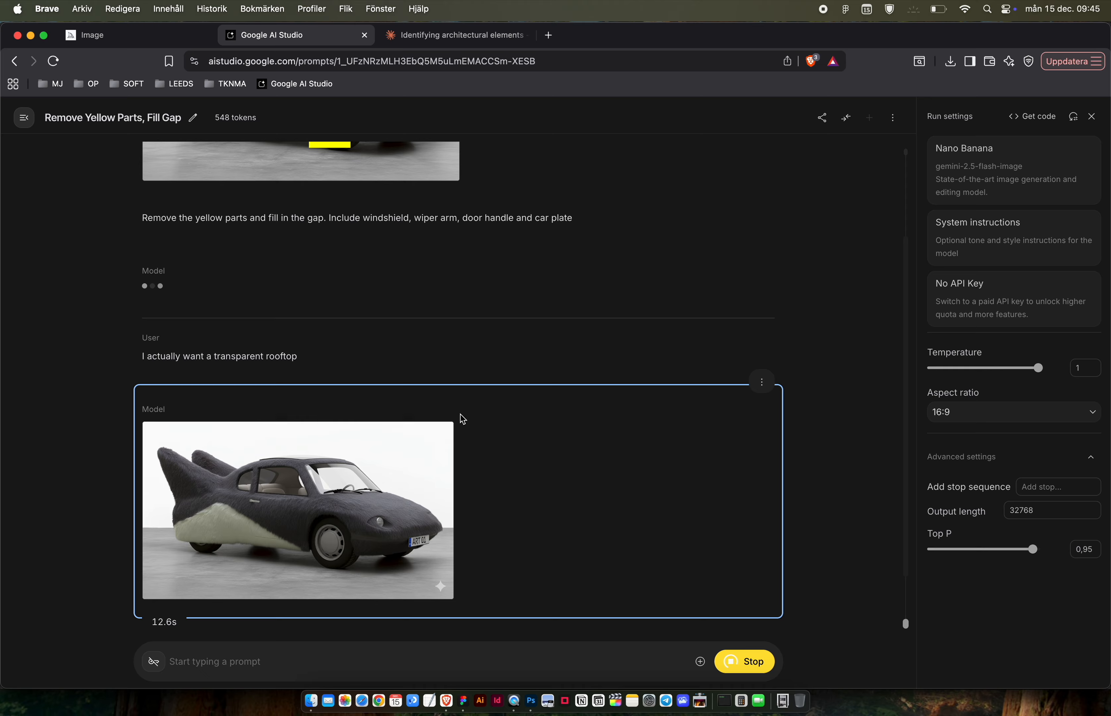
scroll(513, 496, down, 2)
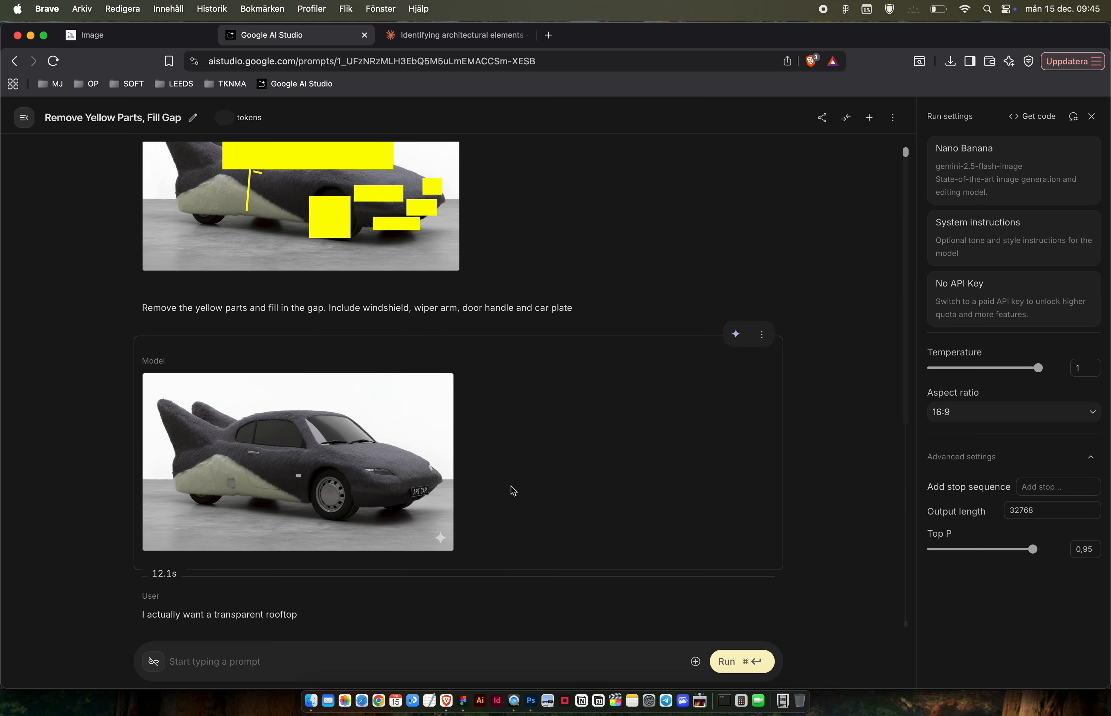
click(321, 429)
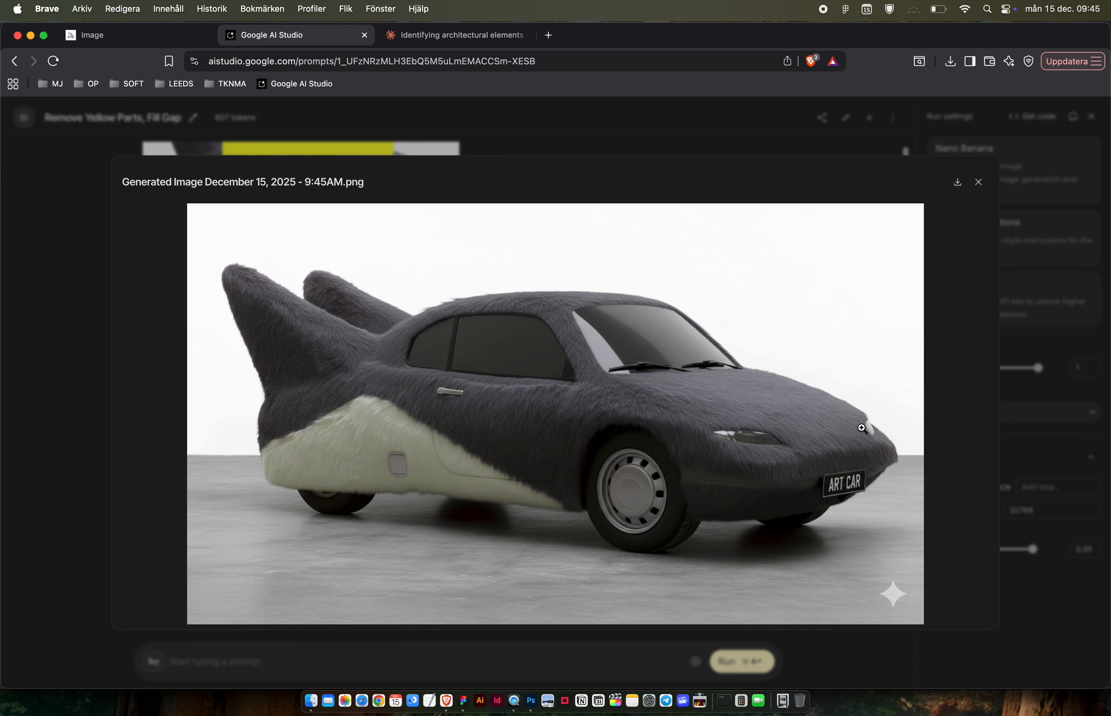
click(861, 428)
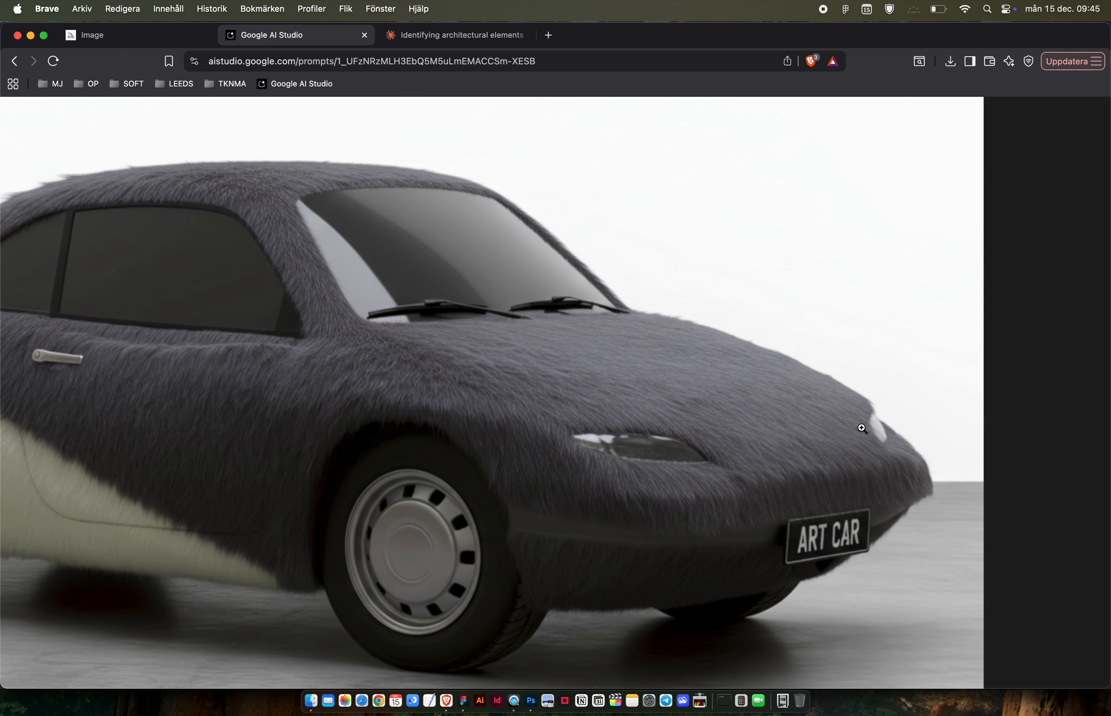
scroll(861, 428, down, 3)
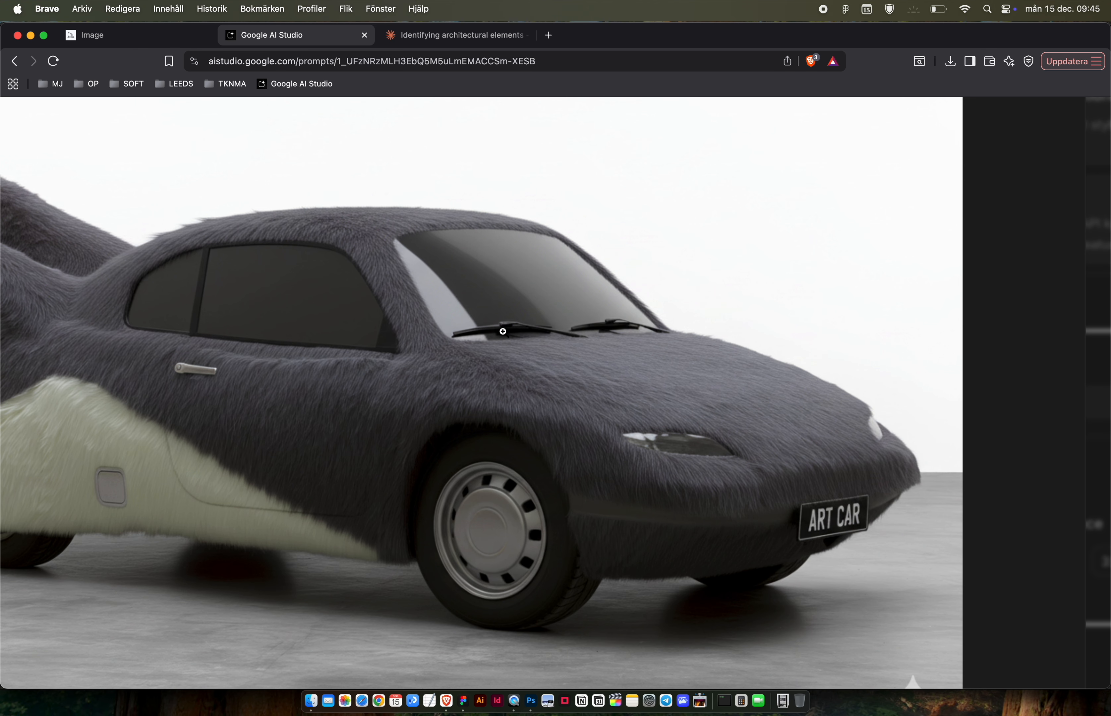
scroll(502, 331, left, 3)
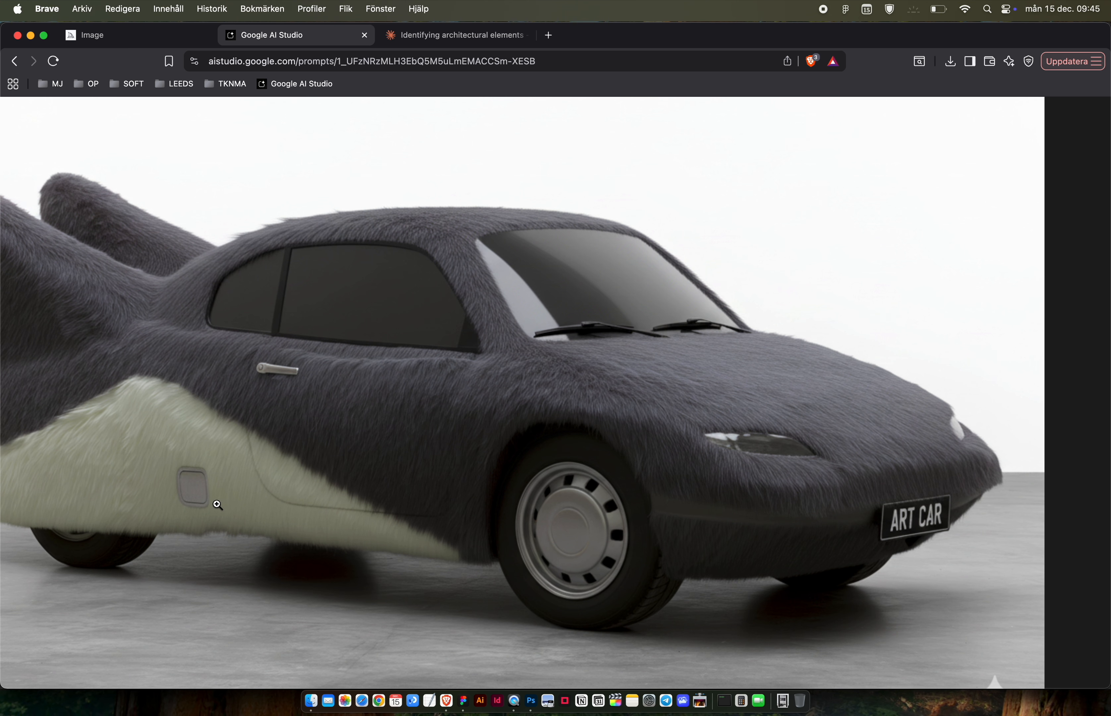
click(248, 459)
click(248, 457)
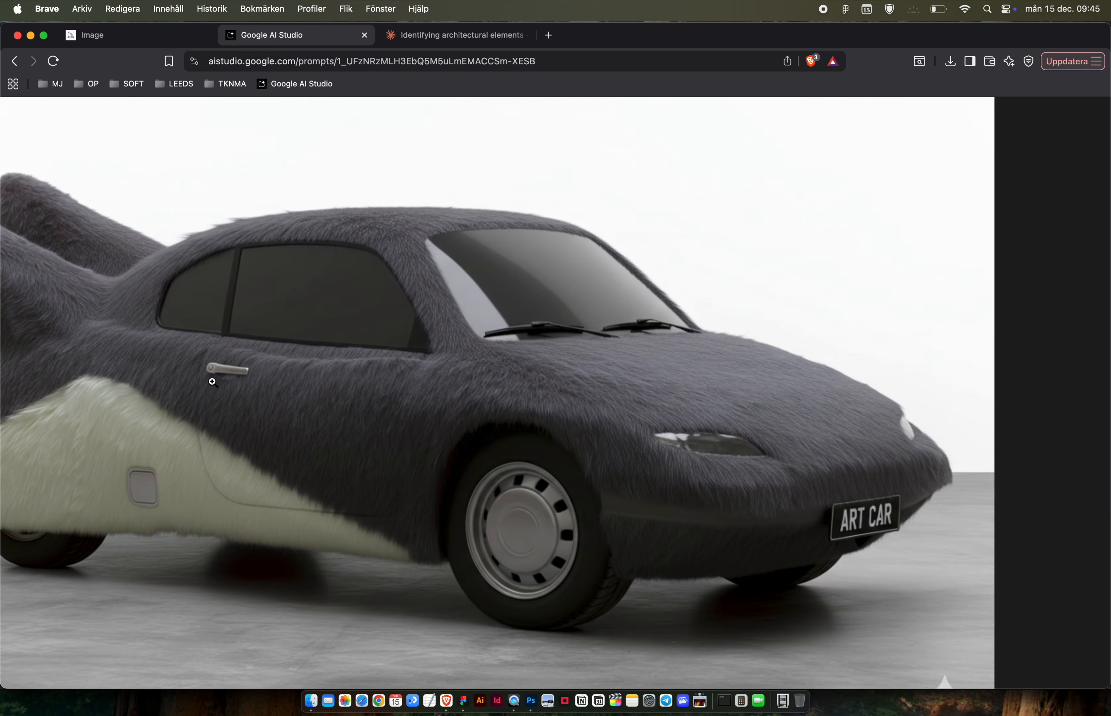
click(215, 370)
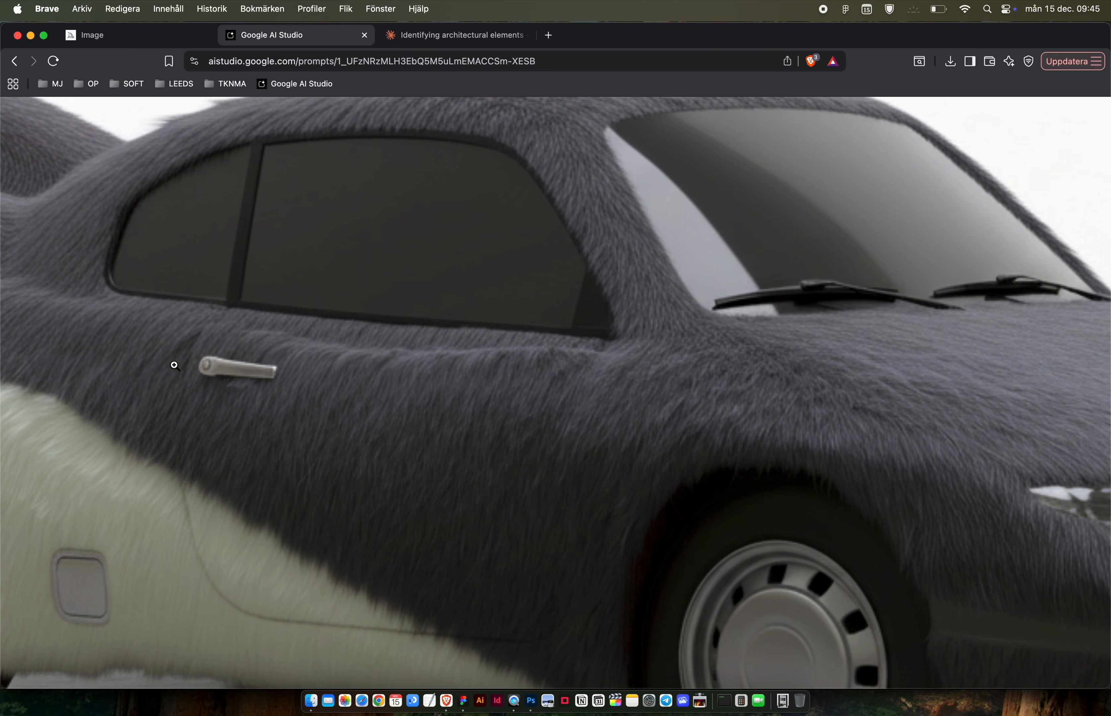
Switch to Figma and examine the door handles and side windows of the earlier generated cars for comparison.
key(super+Tab)
scroll(512, 352, up, 10)
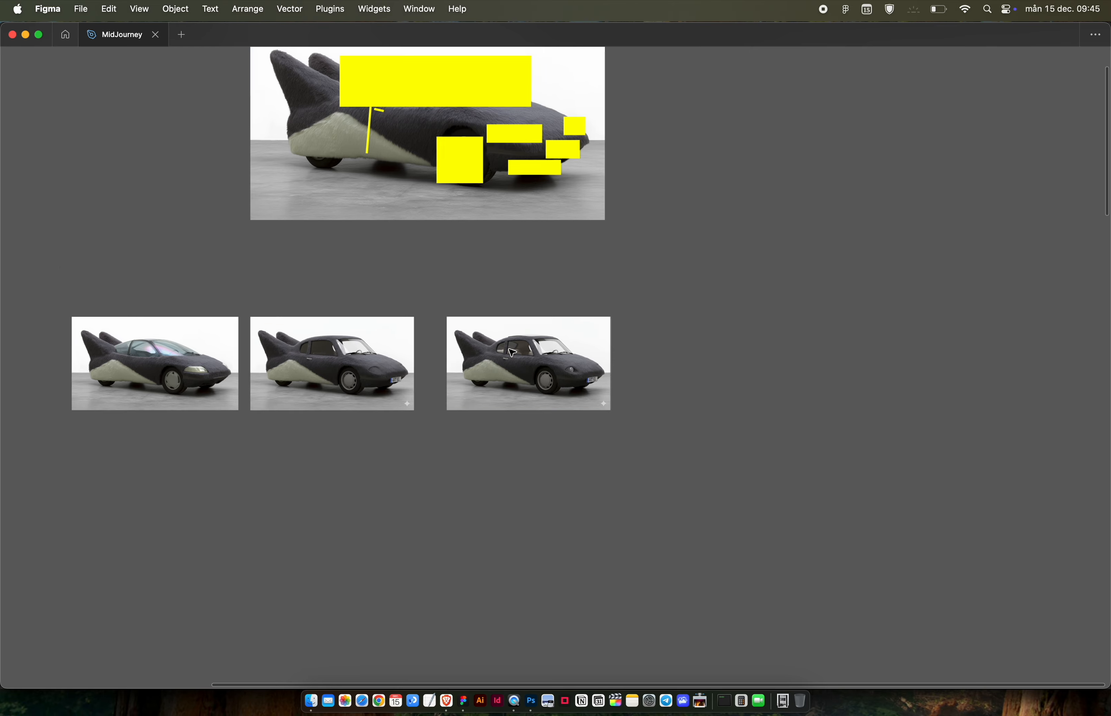
scroll(513, 360, up, 5)
scroll(522, 466, down, 3)
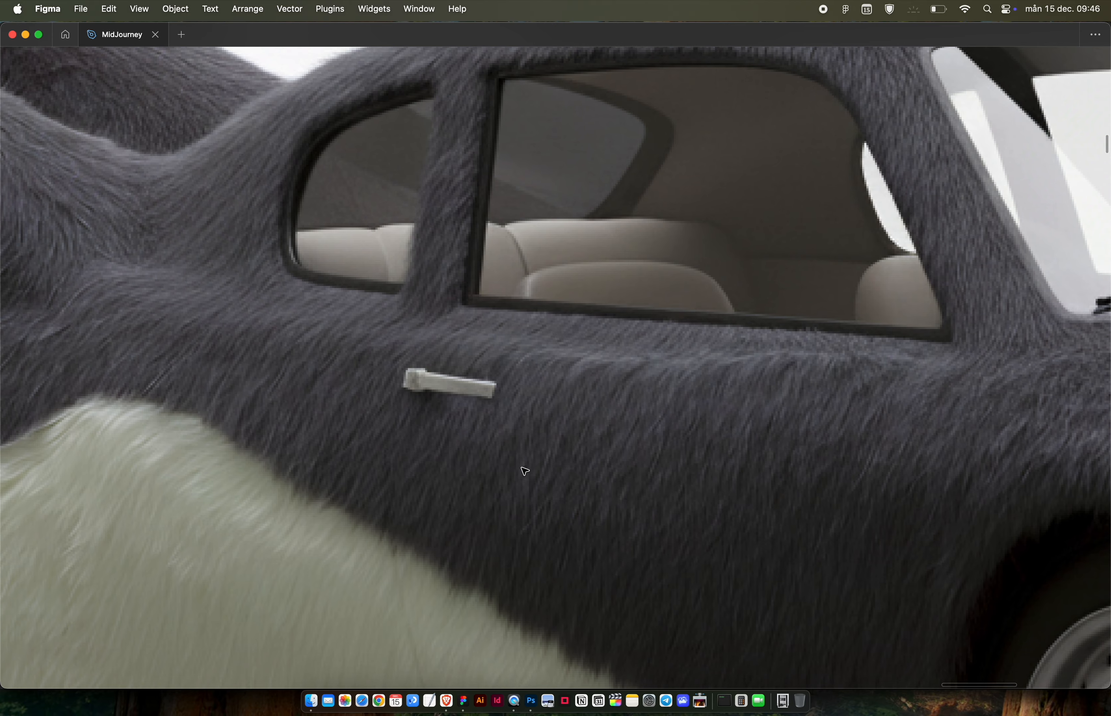
scroll(568, 442, down, 2)
scroll(568, 442, down, 2)
scroll(568, 442, left, 20)
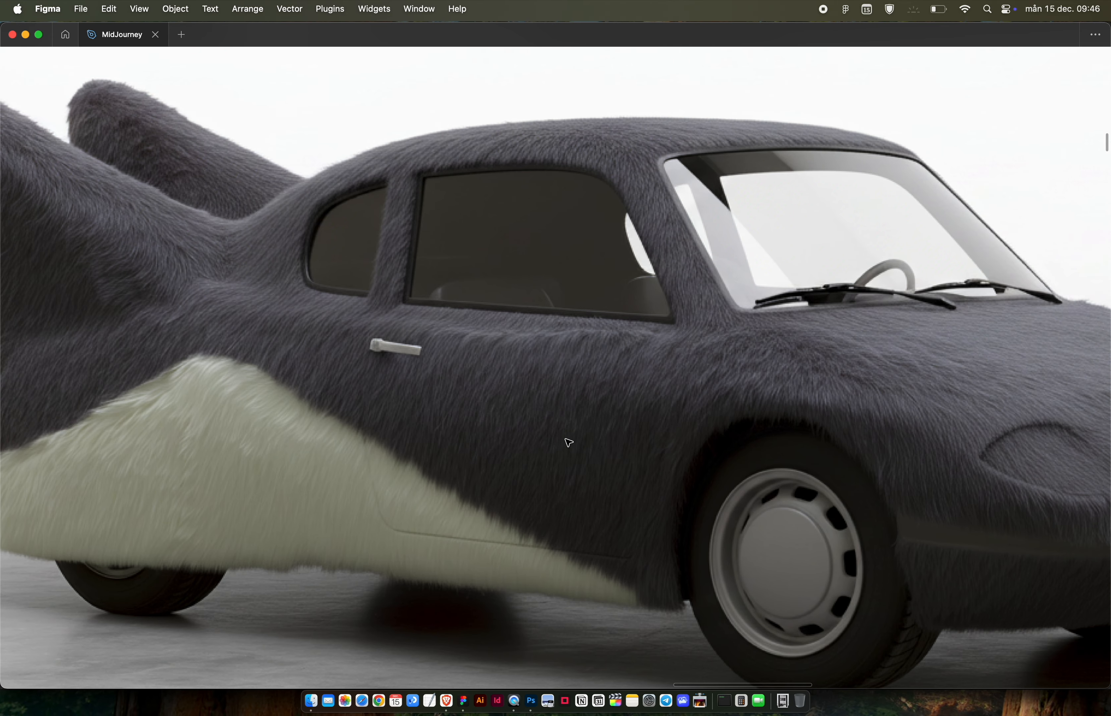
scroll(371, 377, up, 5)
Return to Google AI Studio and examine the regenerated car's lower side and front wheel, ending on the whole image.
key(super+Tab)
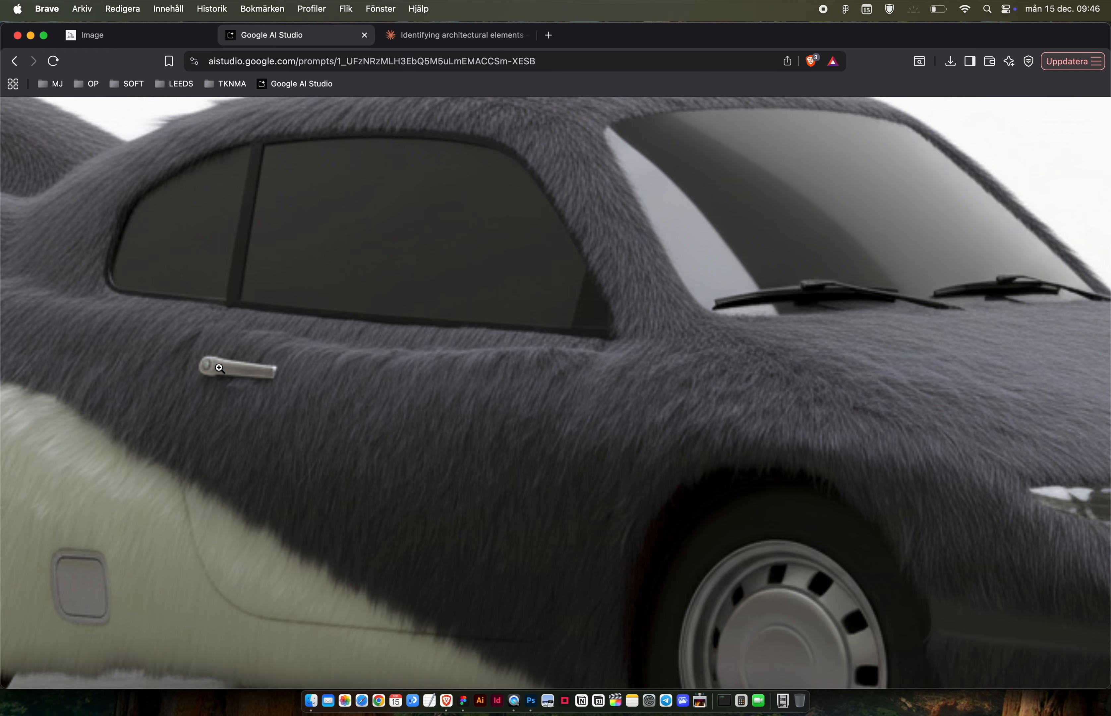
scroll(454, 348, down, 3)
scroll(505, 308, down, 3)
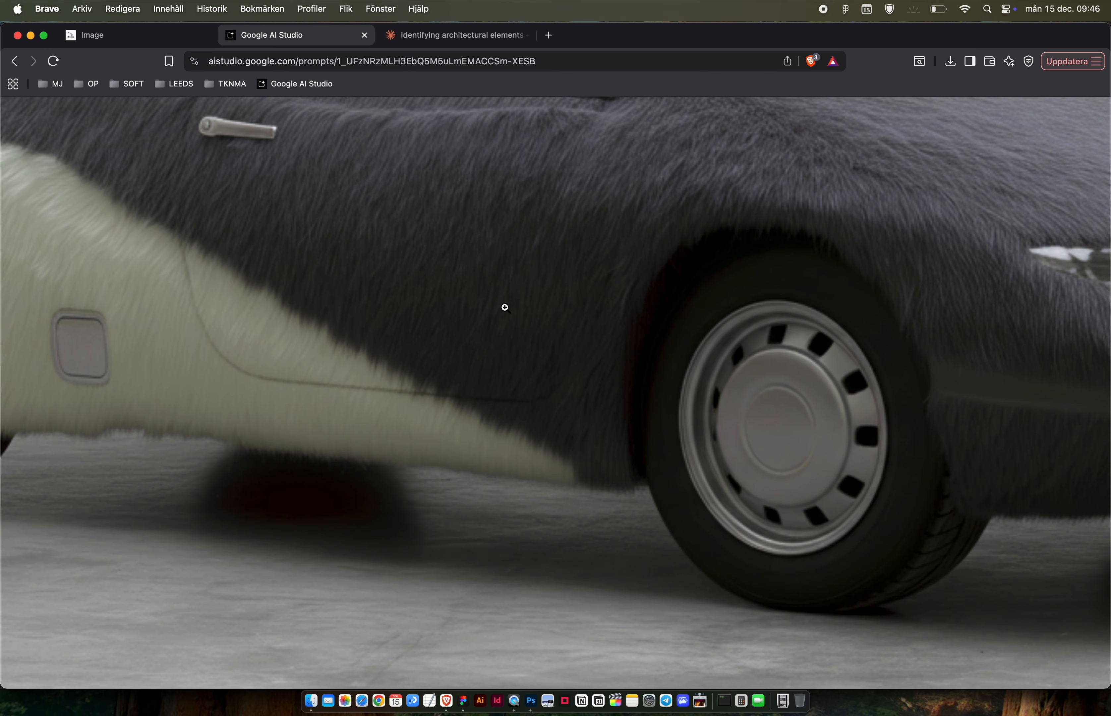
scroll(522, 289, down, 3)
click(522, 290)
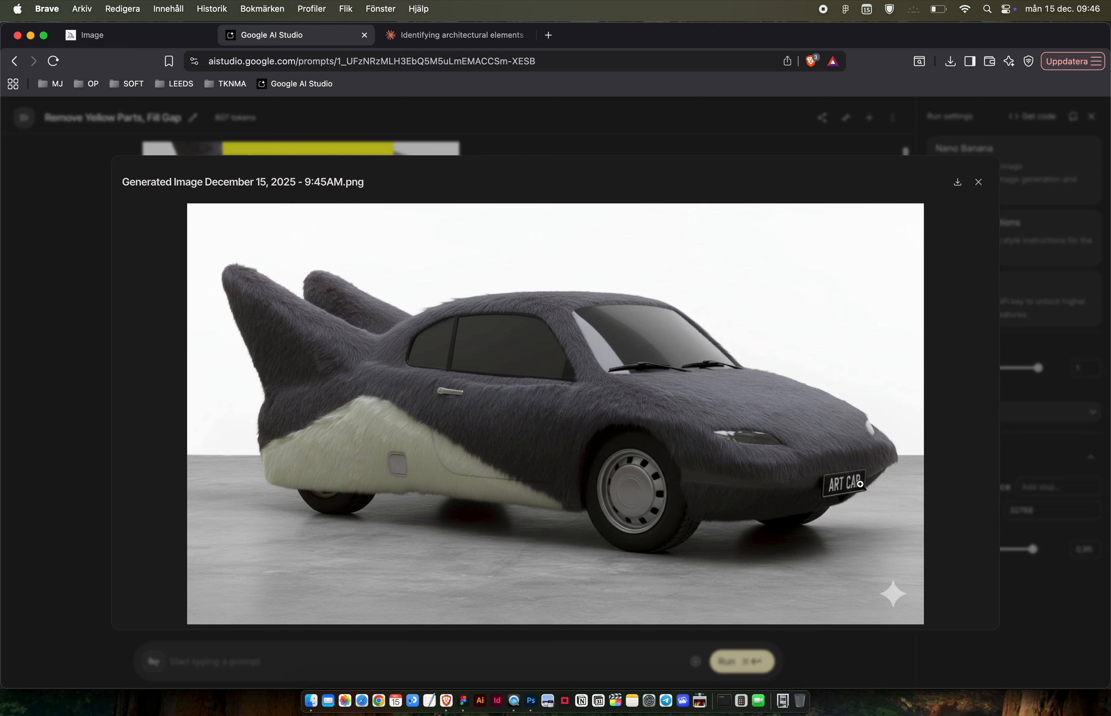
Switch to Figma and examine the number plate, headlights and hood of the earlier generated car.
key(super+Tab)
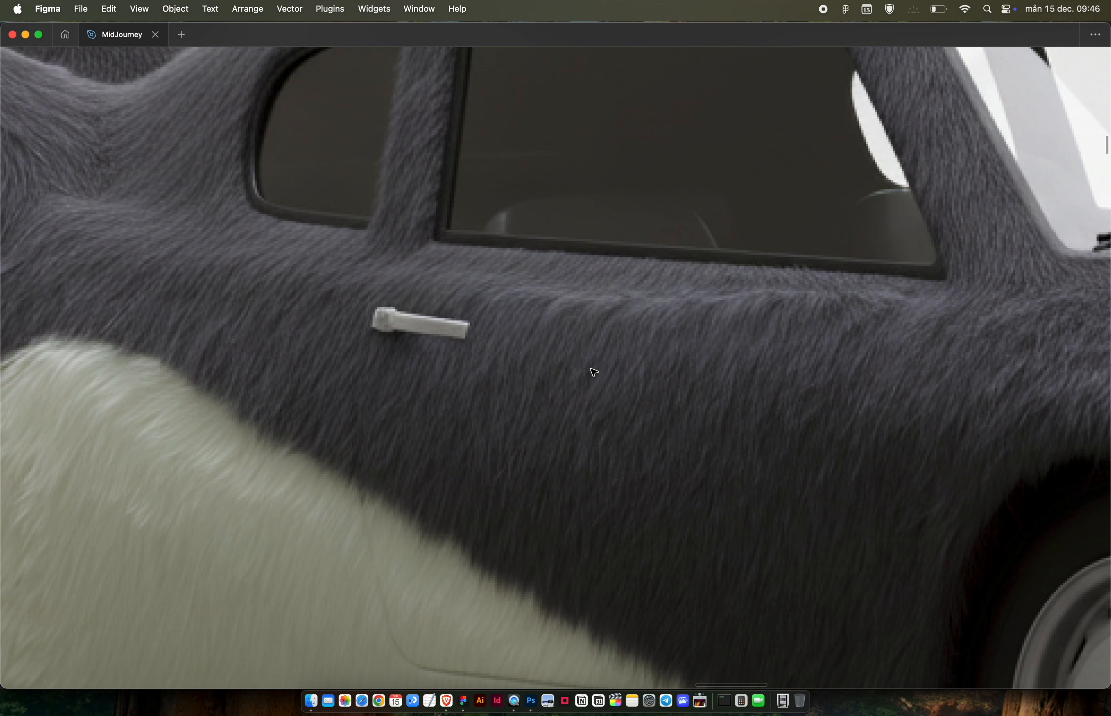
scroll(591, 369, down, 5)
scroll(591, 368, right, 7)
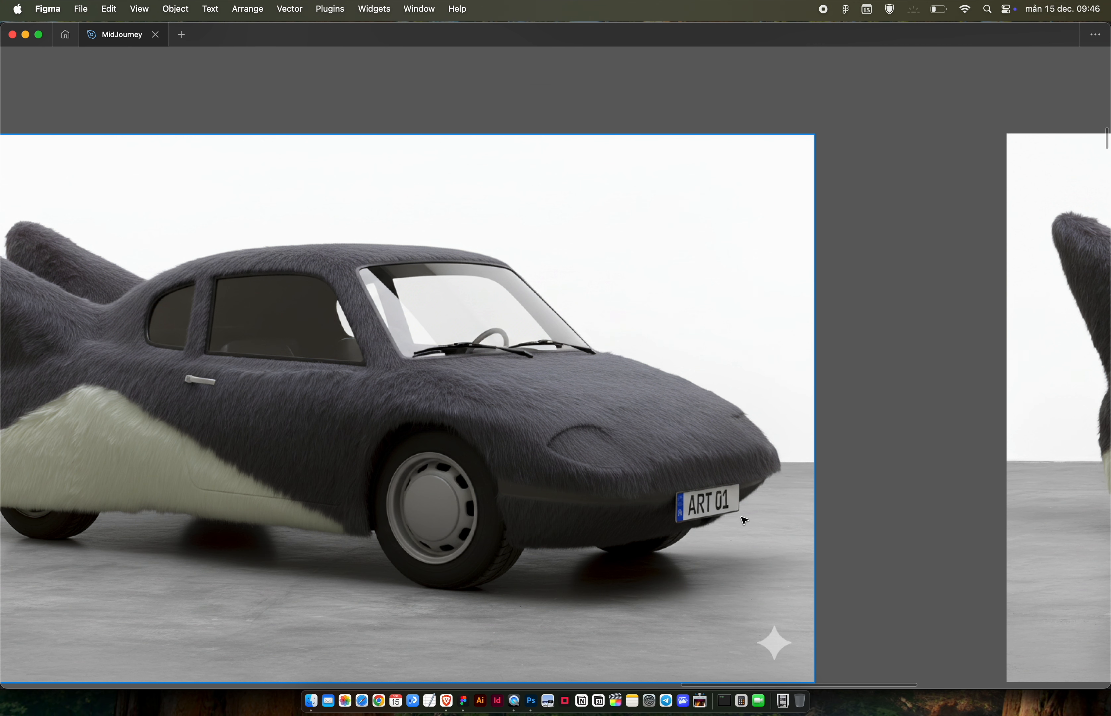
scroll(744, 521, up, 5)
scroll(745, 521, down, 1)
Return to Google AI Studio and examine the front end of the enlarged ART CAR image, closing the preview when done.
key(super+Tab)
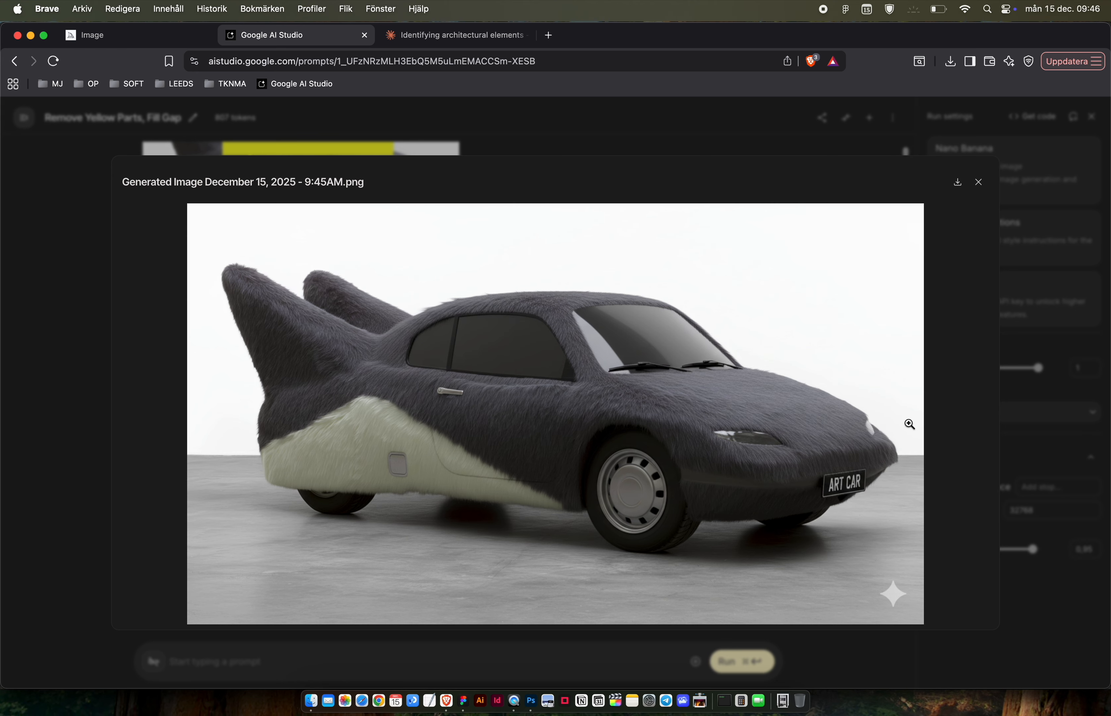
click(878, 432)
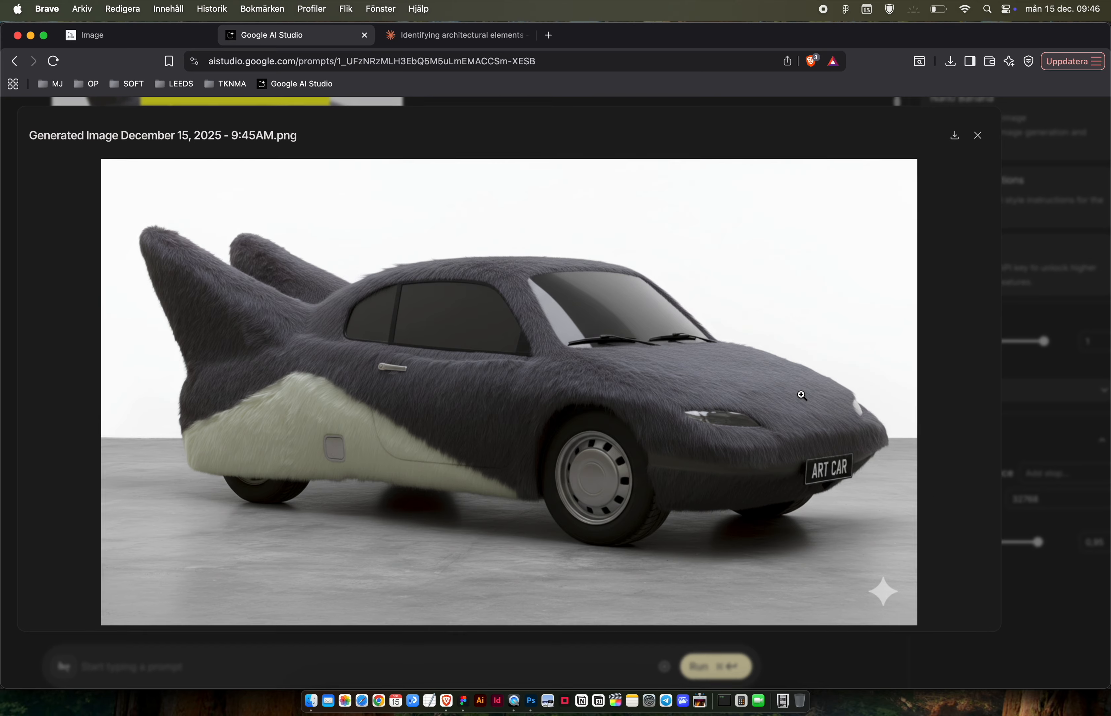
click(803, 394)
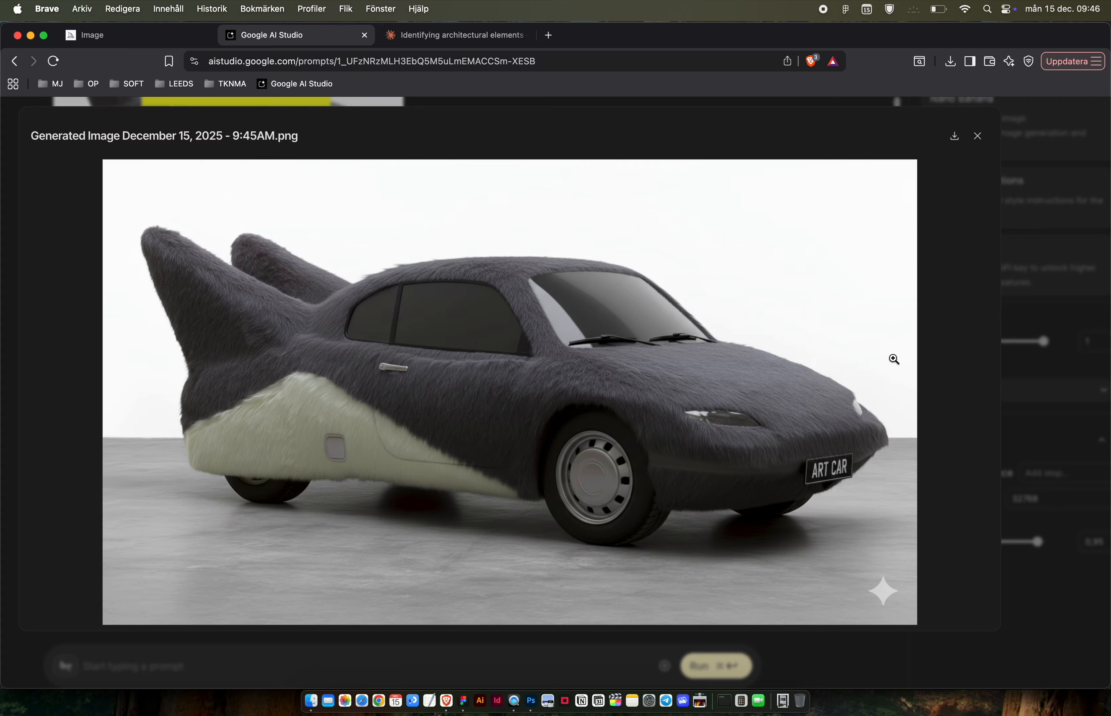
key(Escape)
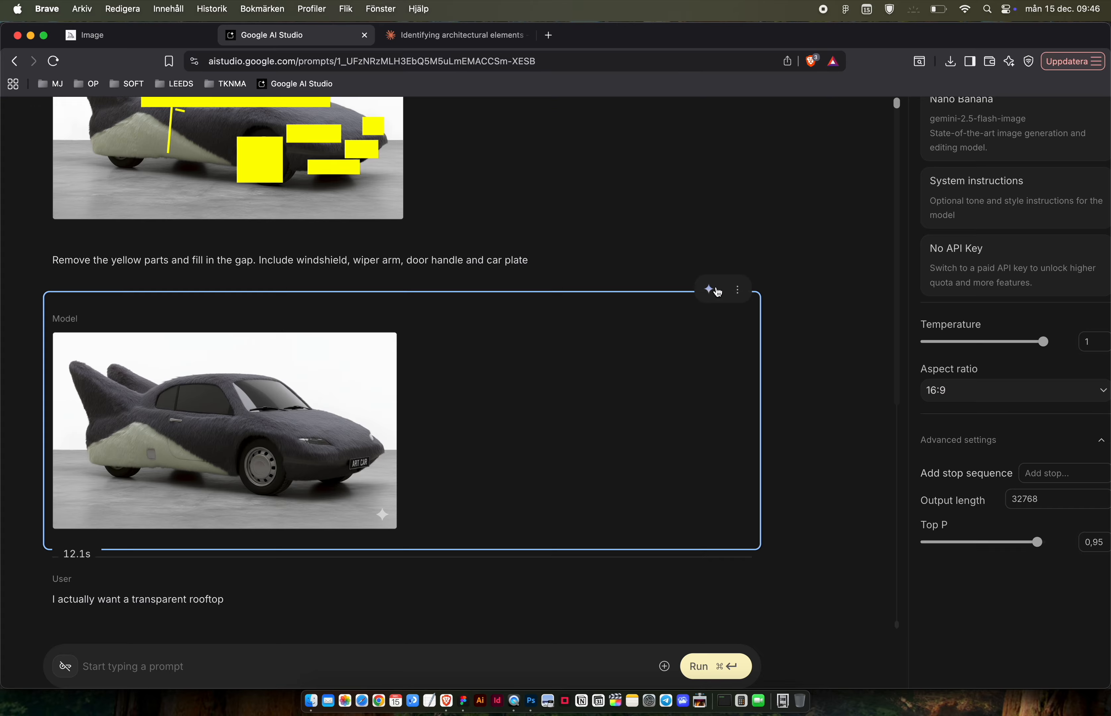
Copy the enlarged ART CAR image from Google AI Studio and paste it in Figma at the end of the row of generated cars.
key(super+Tab)
scroll(540, 332, down, 10)
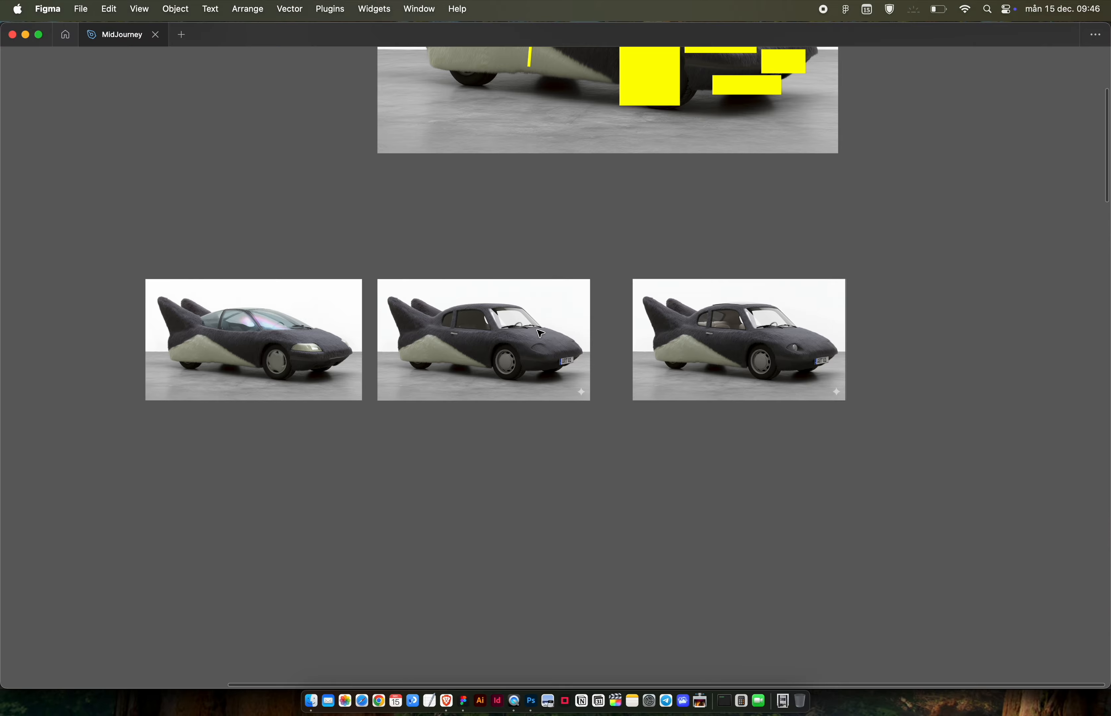
key(super+Tab)
click(381, 512)
right_click(513, 344)
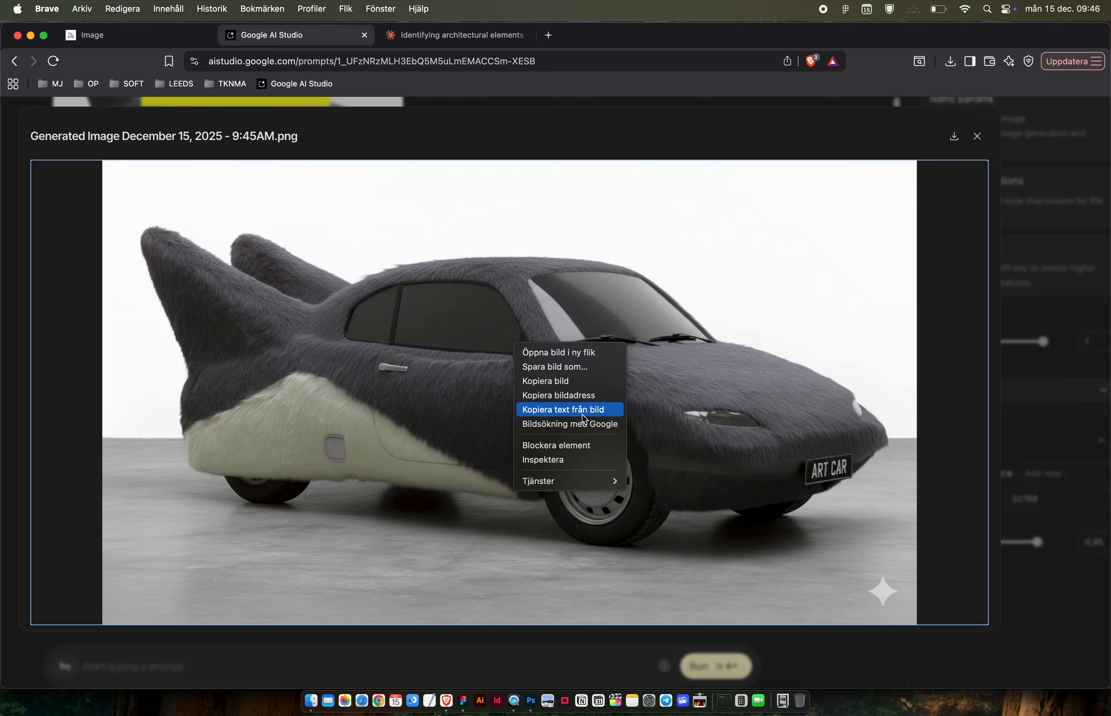
click(577, 381)
key(super+Tab)
scroll(574, 332, right, 3)
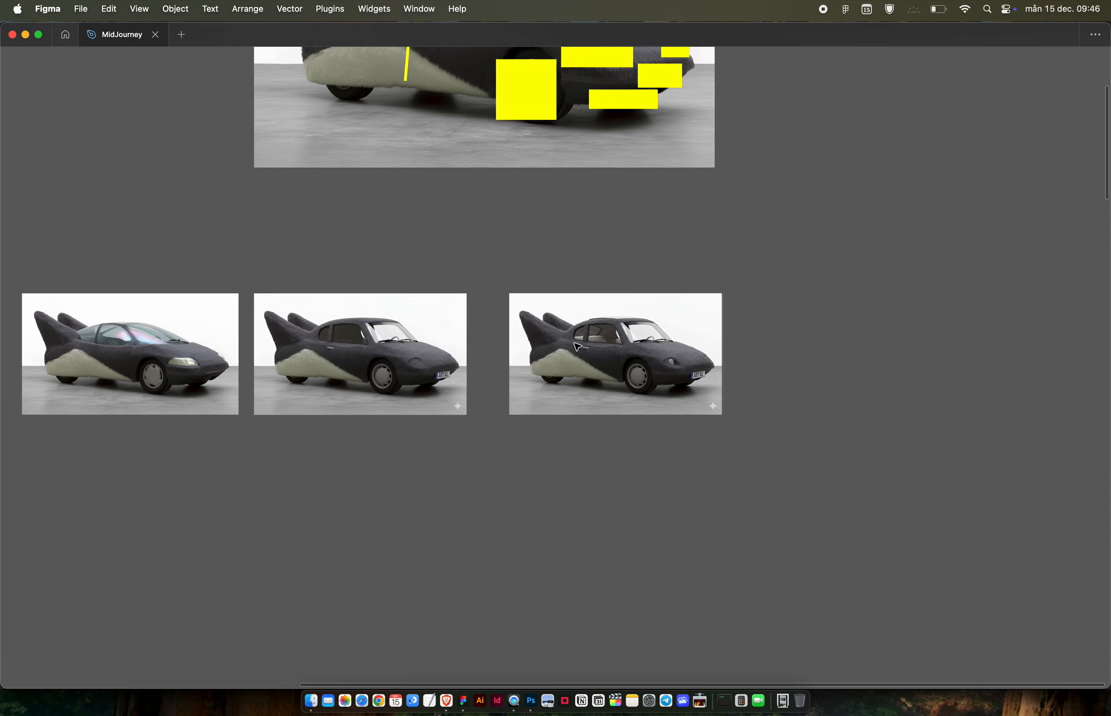
scroll(577, 347, right, 5)
key(super+v)
drag(574, 363, 622, 363)
click(863, 386)
Return to Google AI Studio, close the image preview and rerun the response to the prompt that removes the yellow parts.
key(super+Tab)
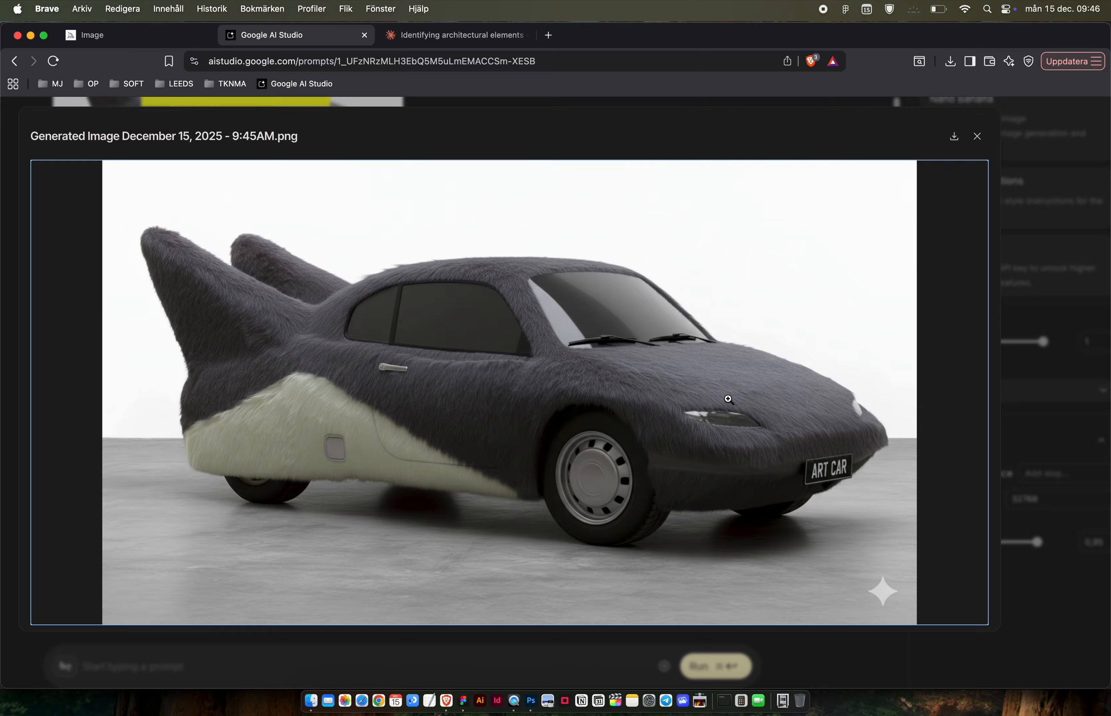
key(Escape)
click(707, 285)
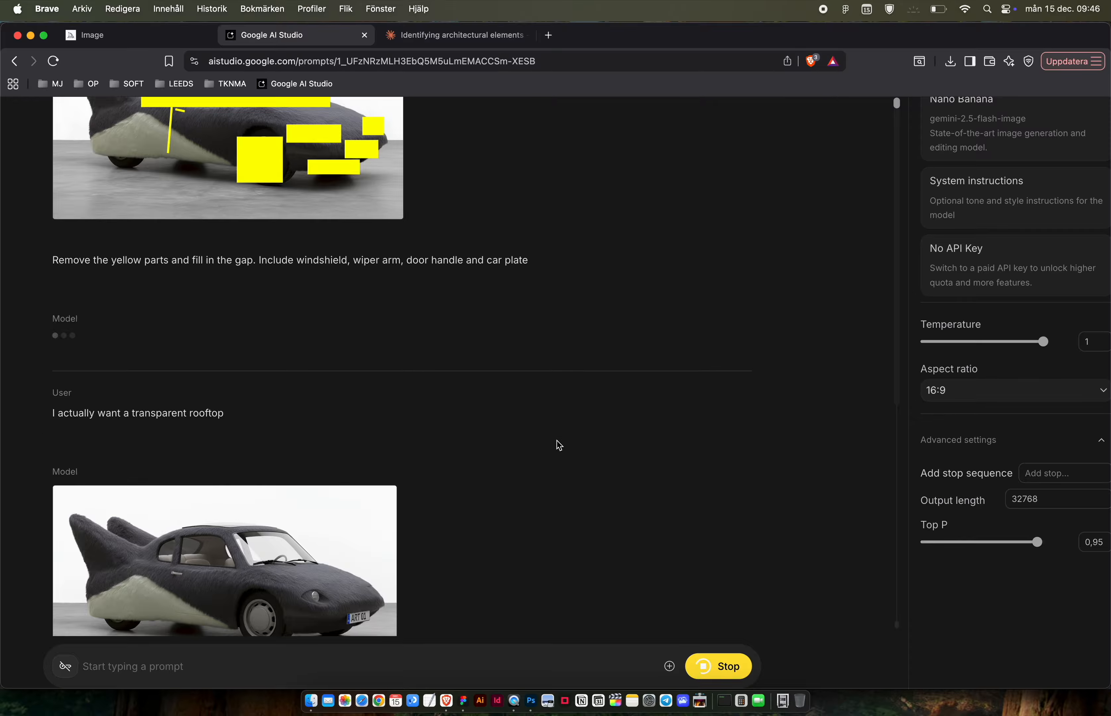
Delete the model response that follows the transparent rooftop prompt.
scroll(559, 446, down, 2)
click(737, 357)
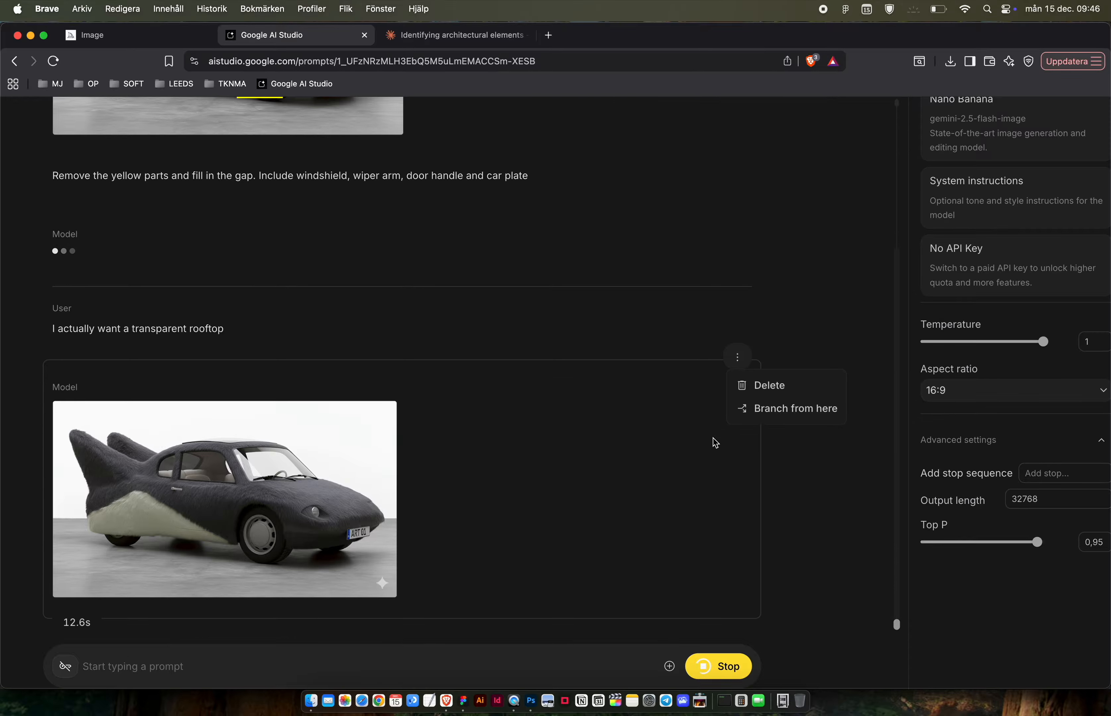
click(766, 387)
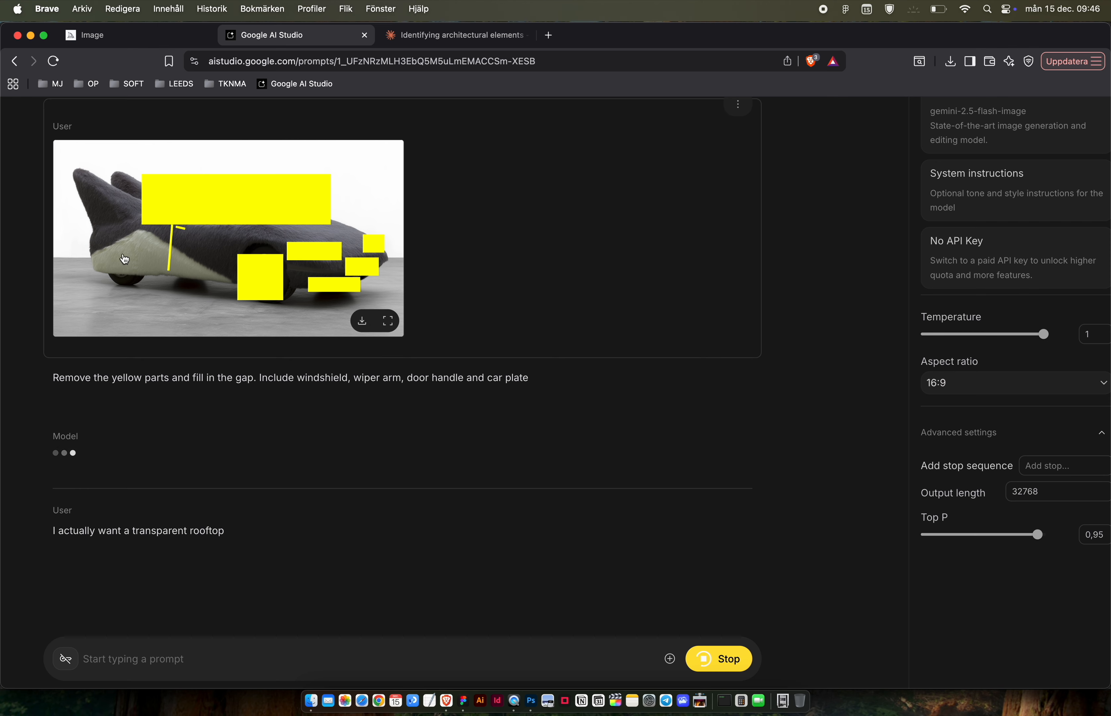
Examine the yellow-masked source image enlarged, including the door handle mask, and the newly regenerated car at full size.
click(170, 245)
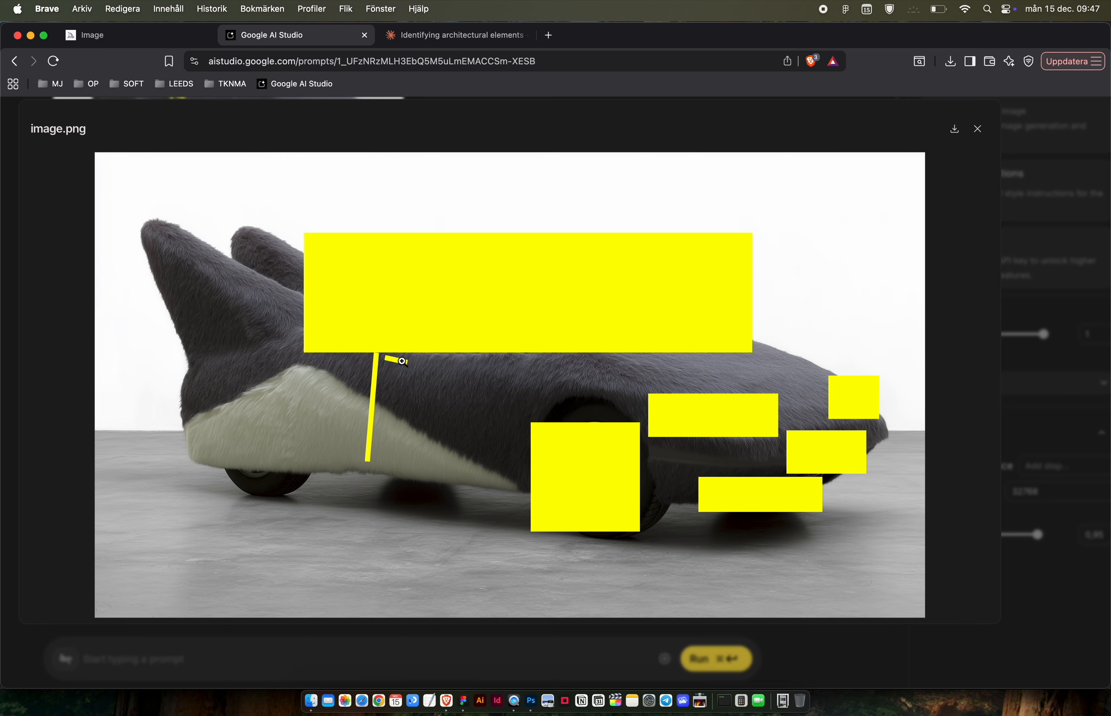
key(Escape)
scroll(427, 453, down, 3)
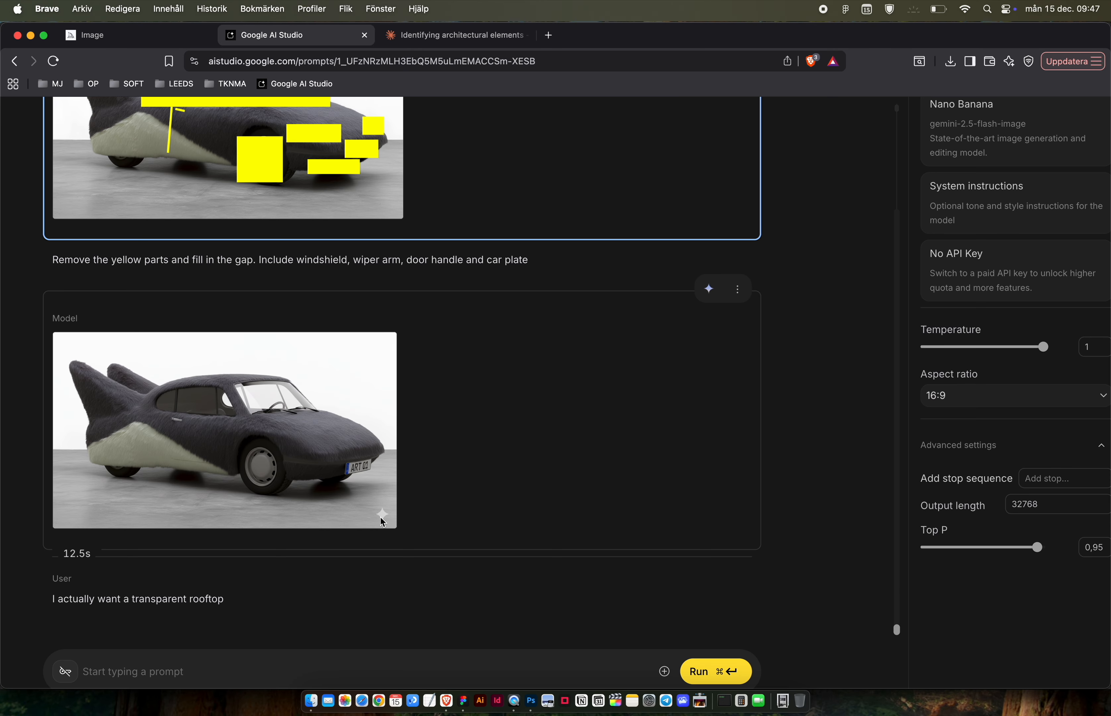
click(300, 434)
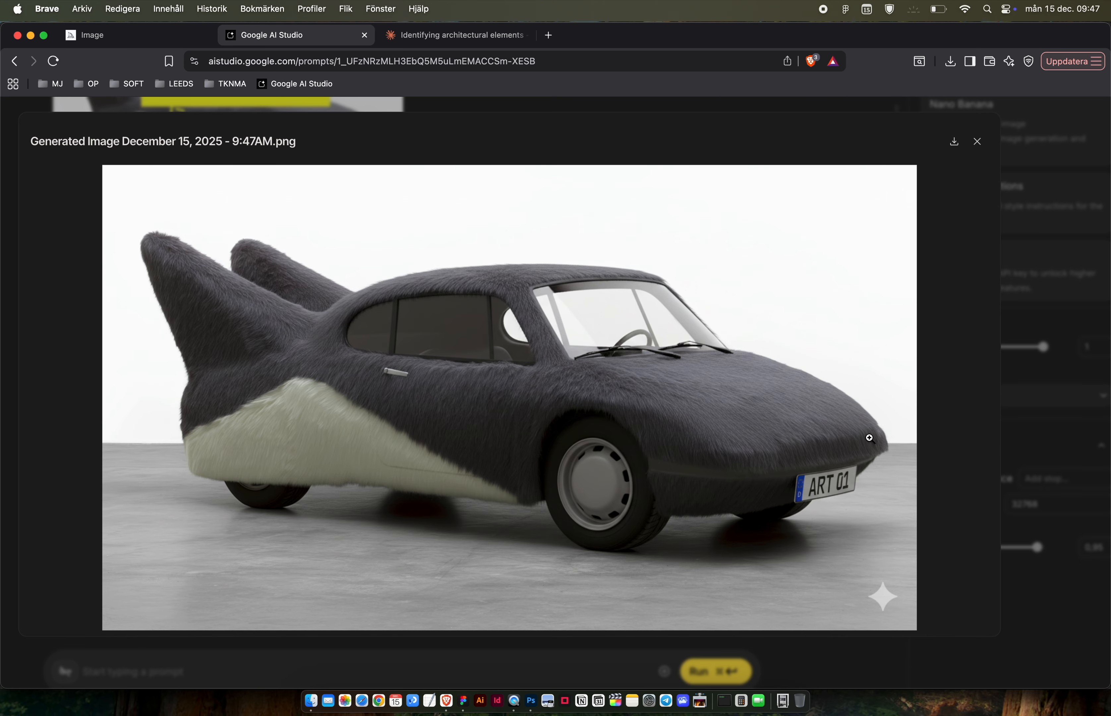
key(Escape)
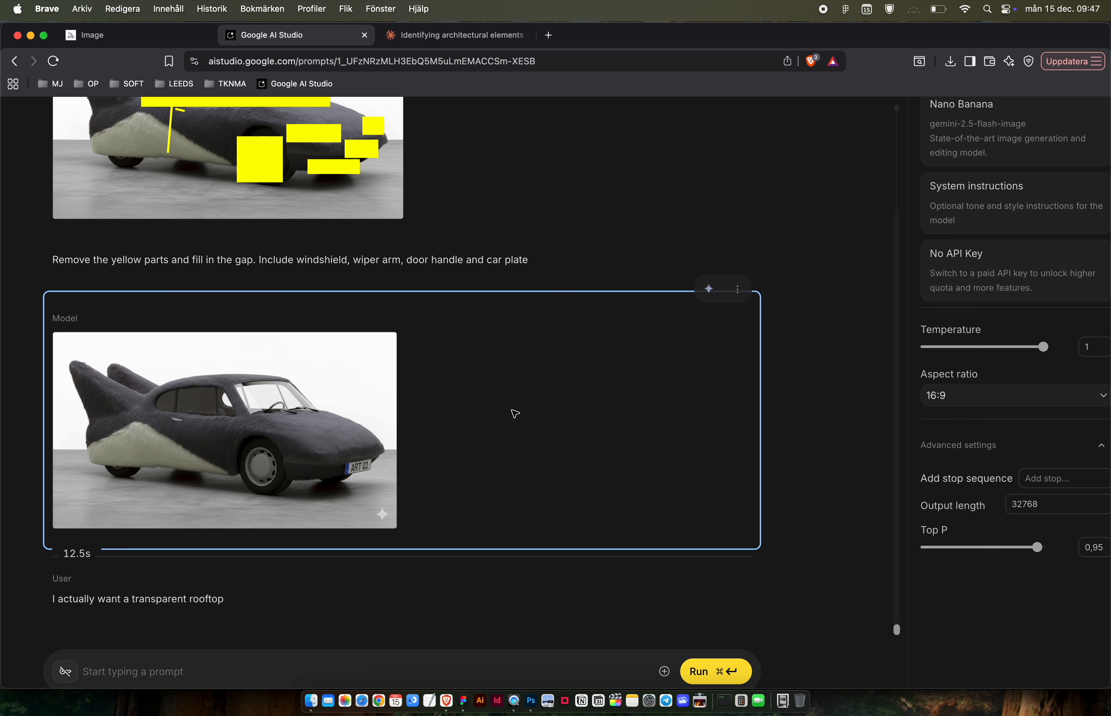
Switch to Figma and examine the earlier ART 01 car up close to compare it with the newly regenerated version.
key(super+Tab)
scroll(444, 402, left, 5)
click(444, 402)
scroll(439, 392, up, 10)
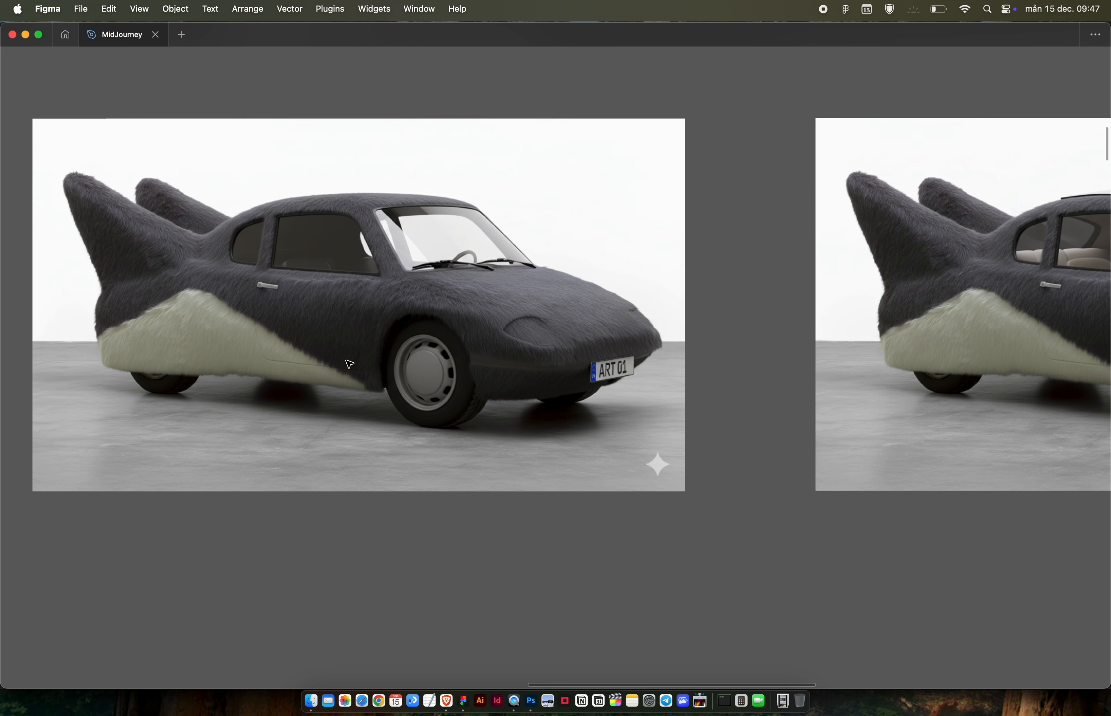
scroll(434, 387, down, 2)
scroll(476, 371, left, 3)
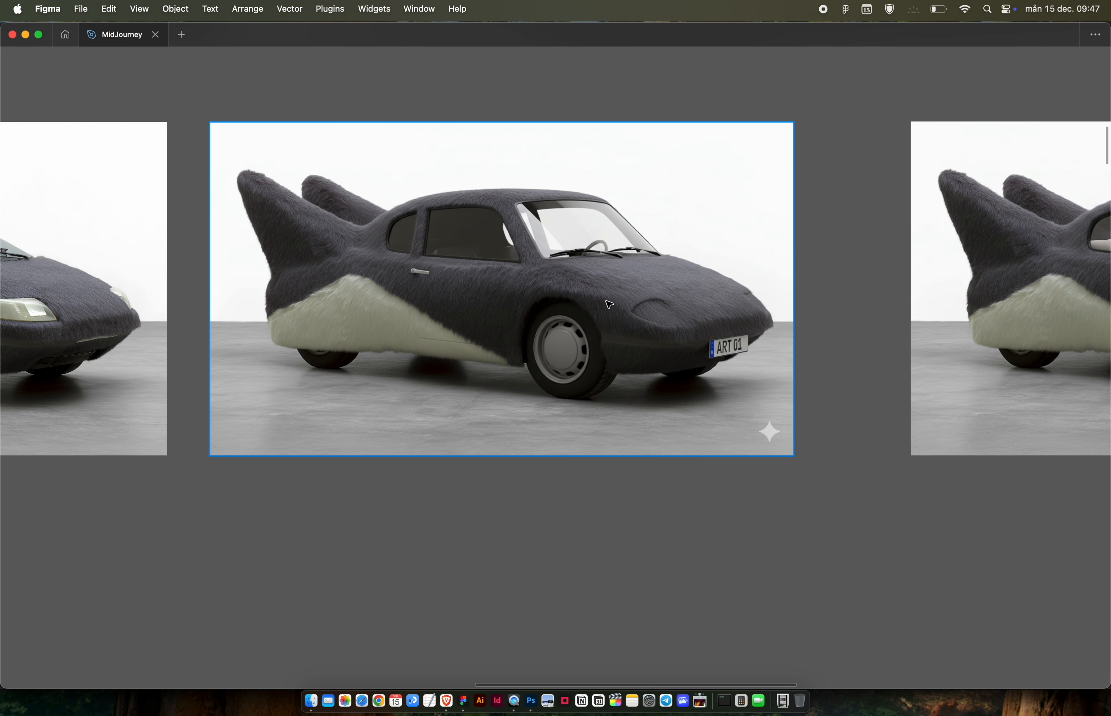
Examine the furry car image with the ART 01 plate up close, from tail fins to bonnet.
scroll(609, 304, up, 10)
scroll(610, 305, down, 2)
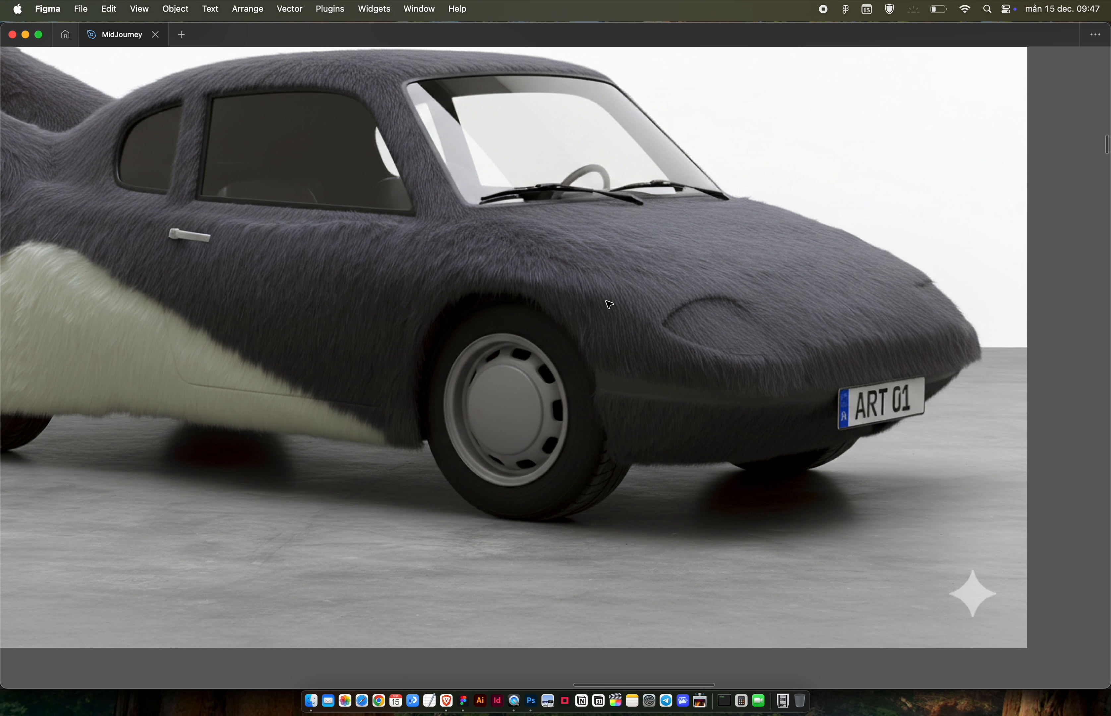
scroll(609, 305, down, 5)
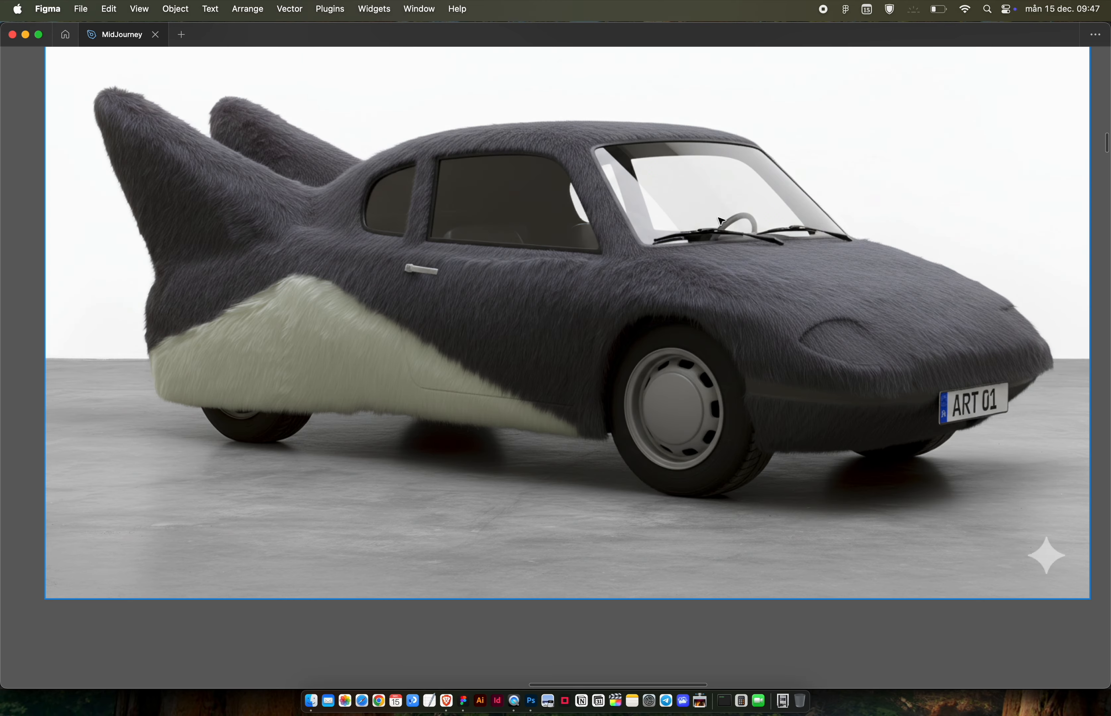
scroll(597, 300, up, 3)
scroll(597, 301, right, 3)
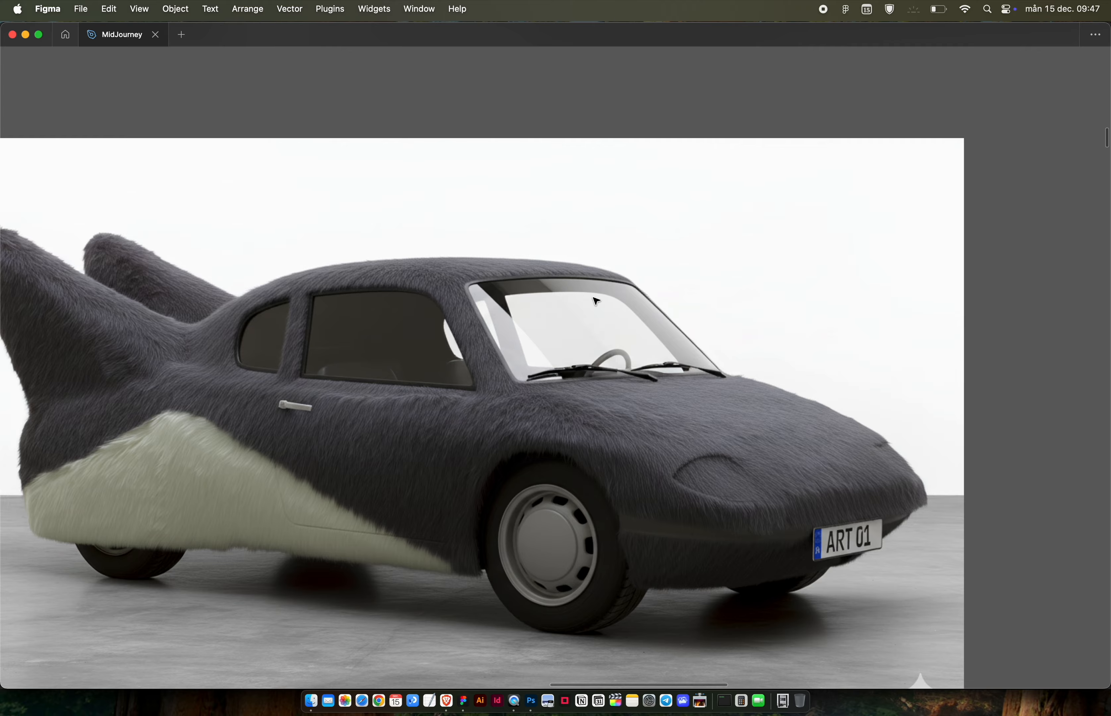
scroll(495, 377, down, 1)
scroll(495, 377, left, 2)
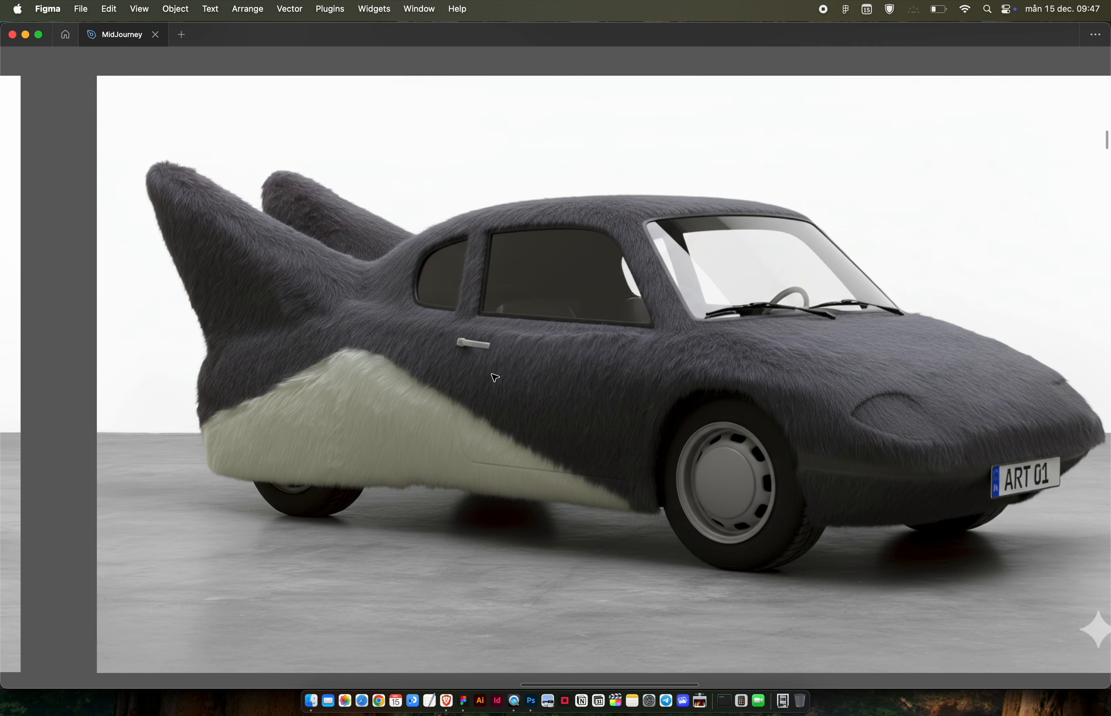
scroll(446, 367, down, 1)
scroll(446, 367, right, 3)
scroll(441, 367, down, 5)
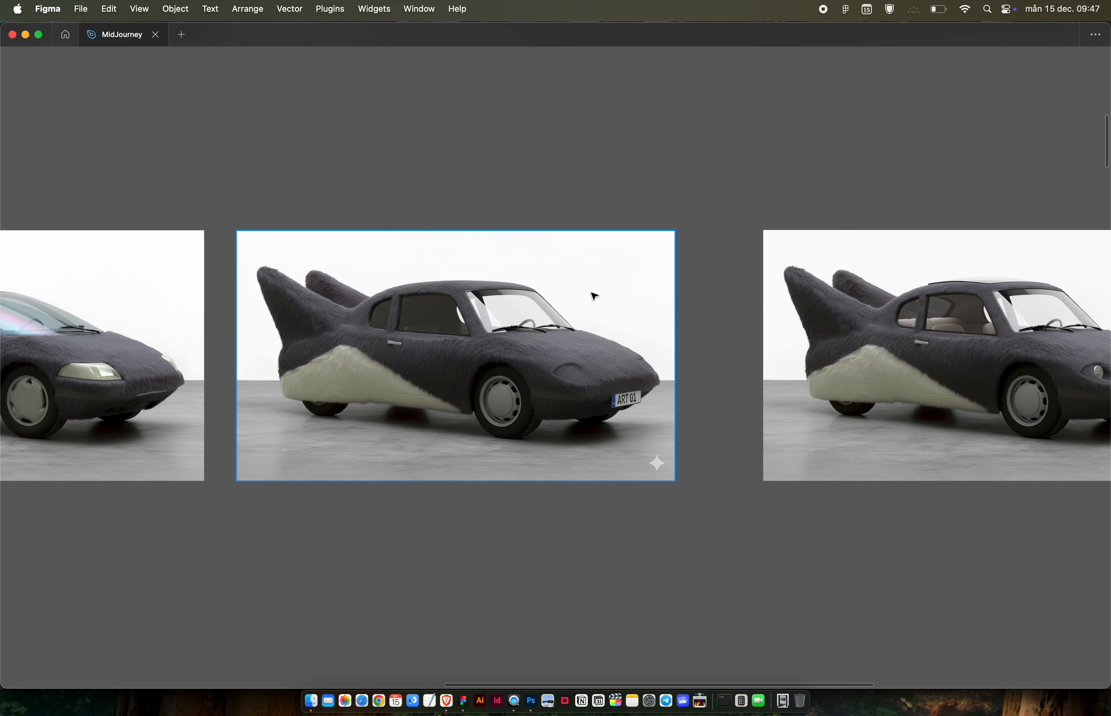
key(i)
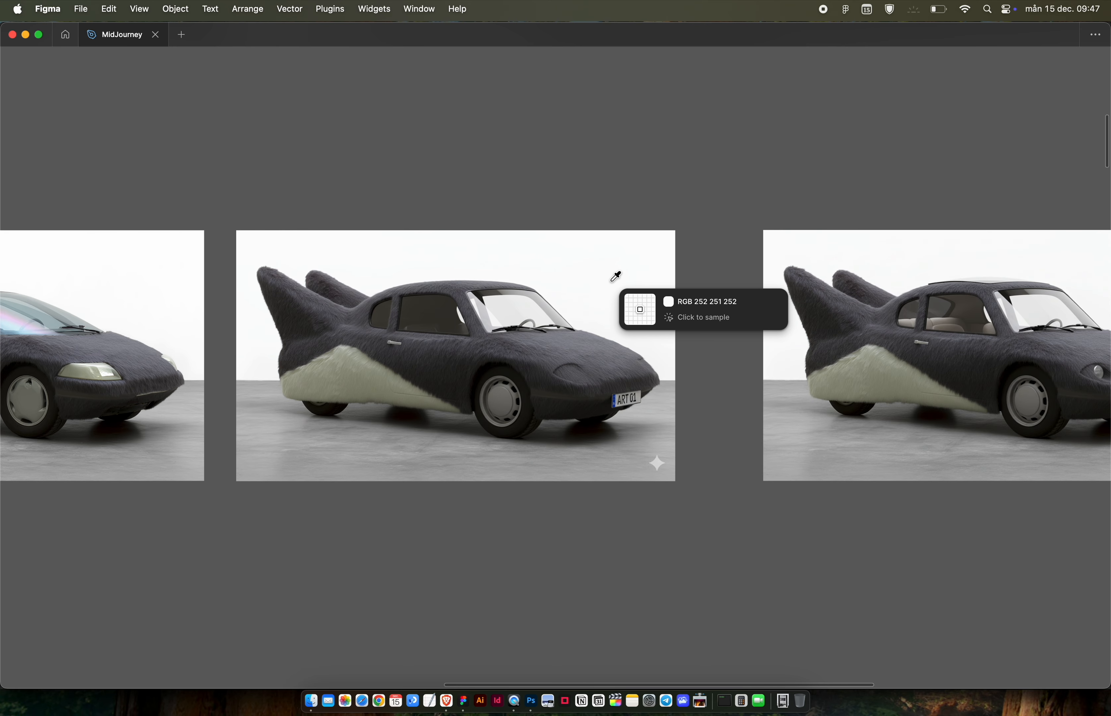
click(614, 279)
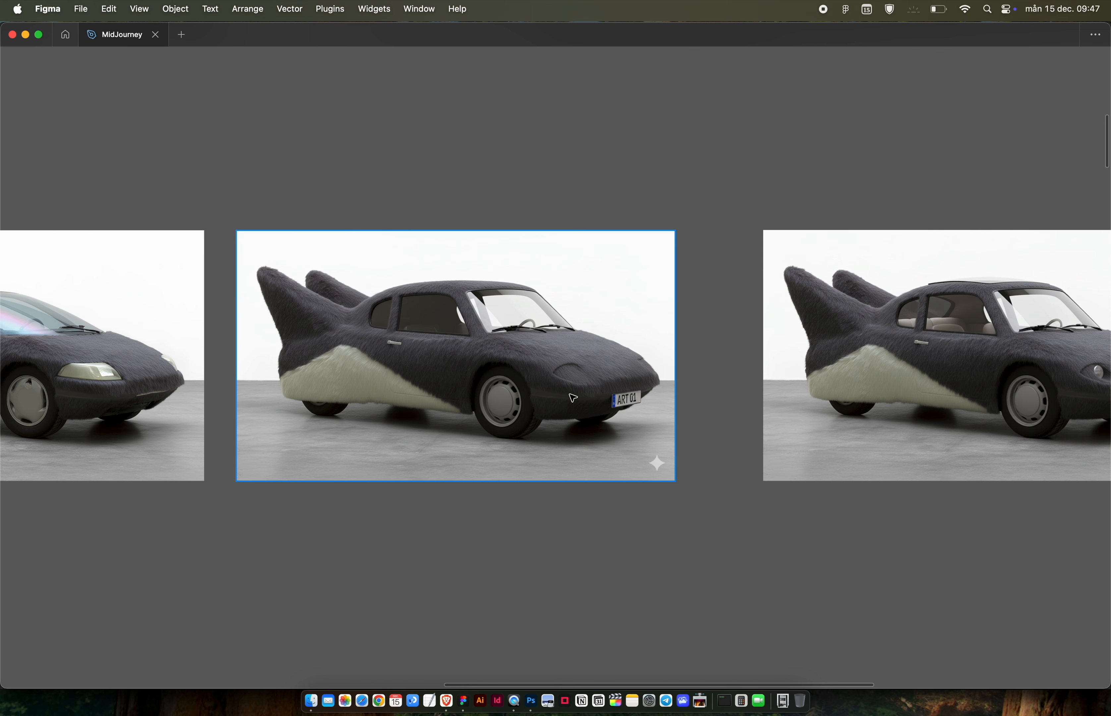
Copy the ART 01 car image as PNG, switch to Google AI Studio in Brave and paste it into a new chat.
click(575, 337)
key(shift+cmd+c)
key(cmd+Tab)
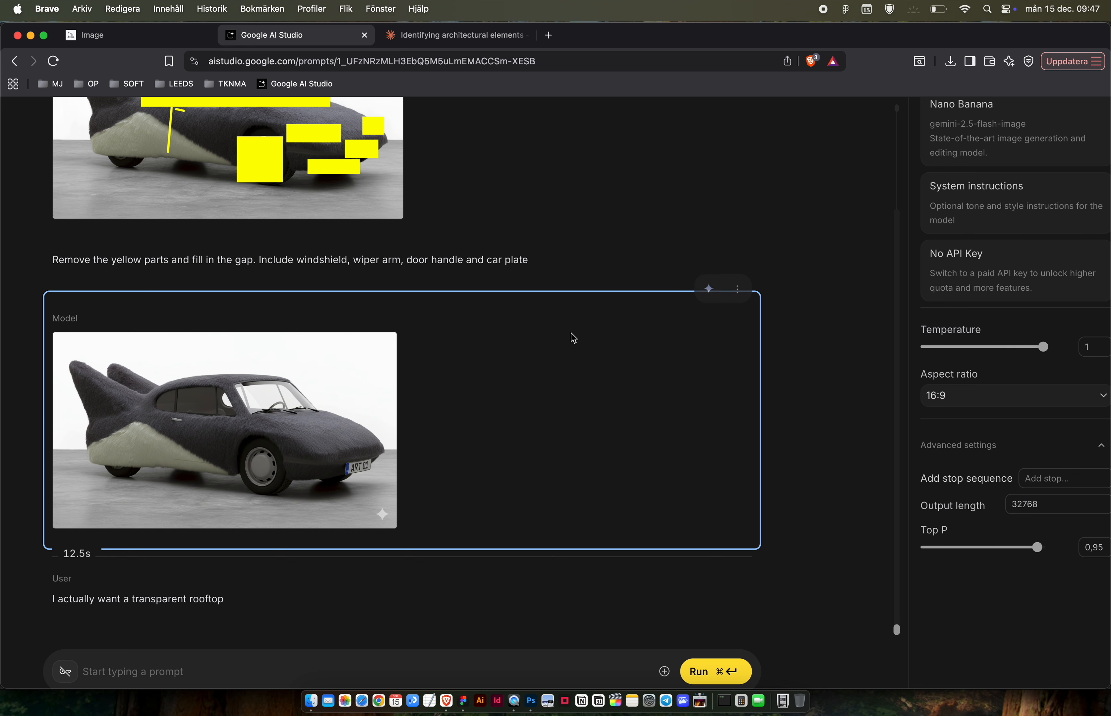
click(296, 84)
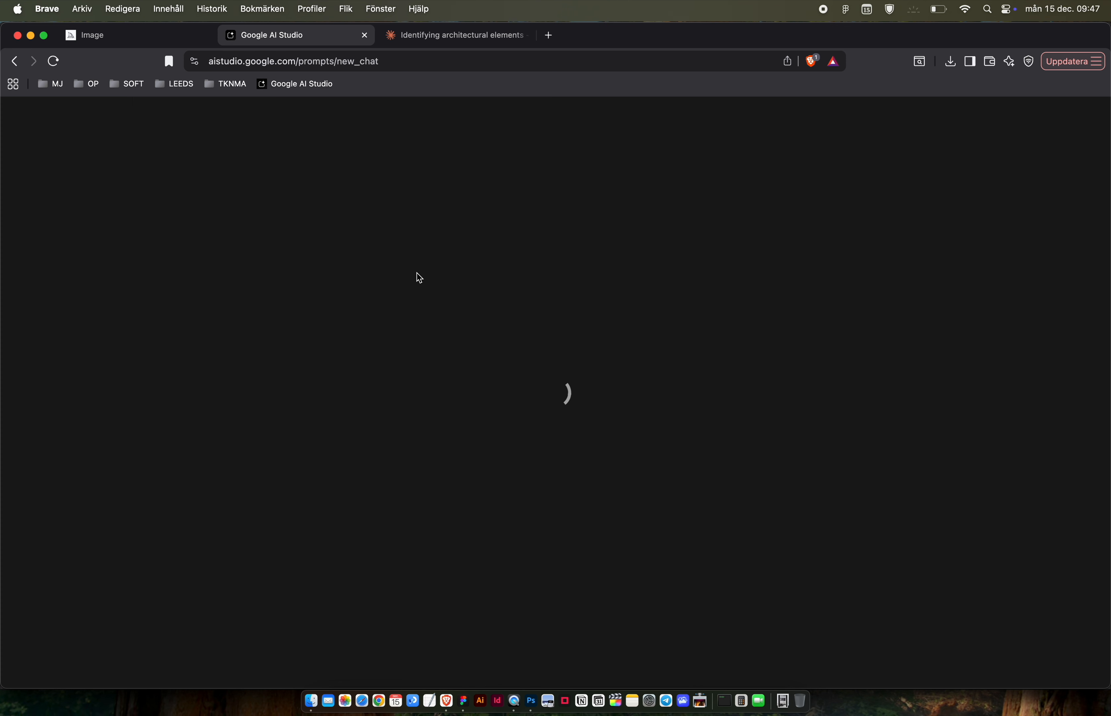
key(super+v)
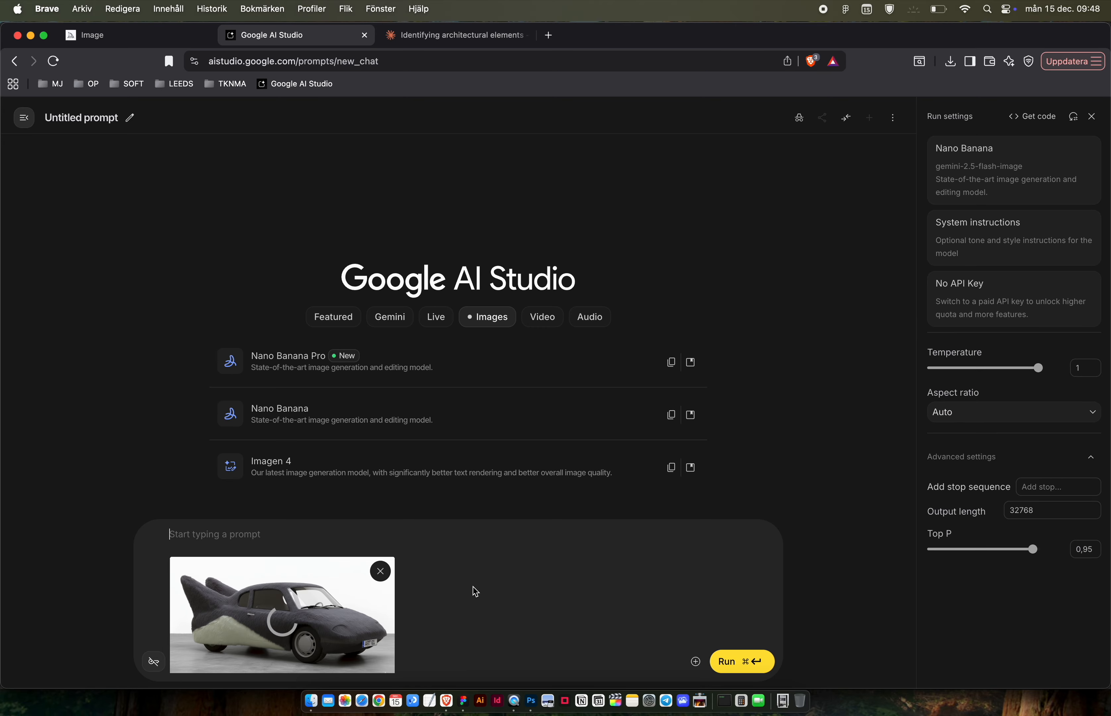
Set the aspect ratio to 16:9 and run the prompt "change the background to a white concrete wall with some texture that doesn't look even.".
click(957, 415)
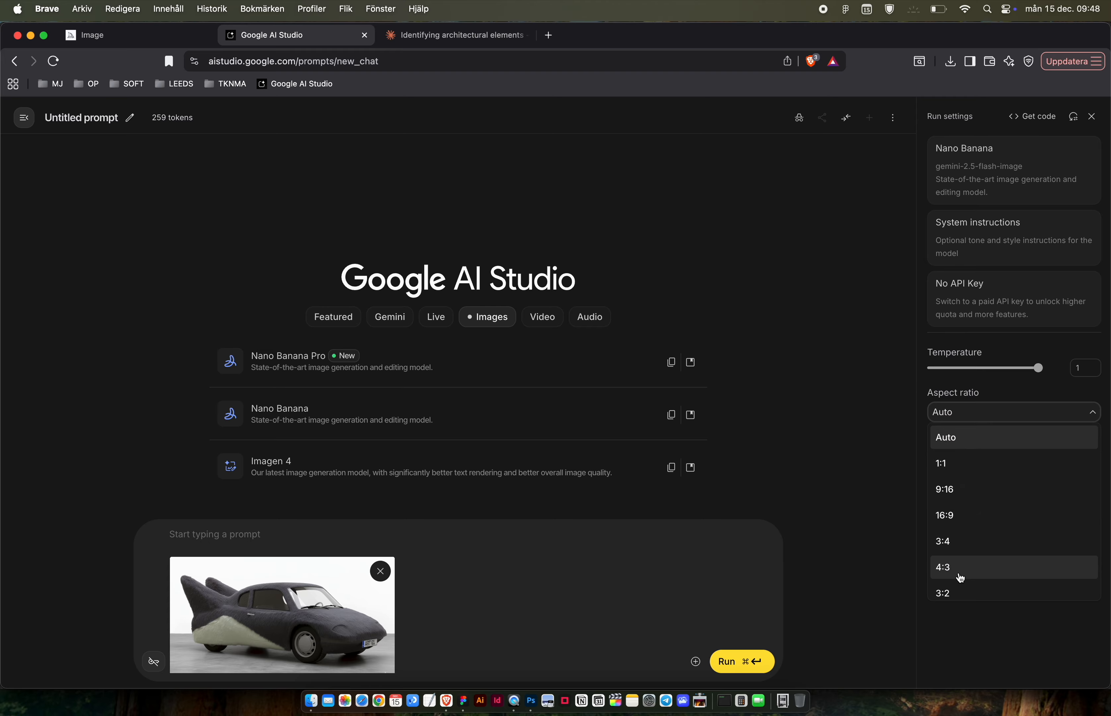
click(952, 514)
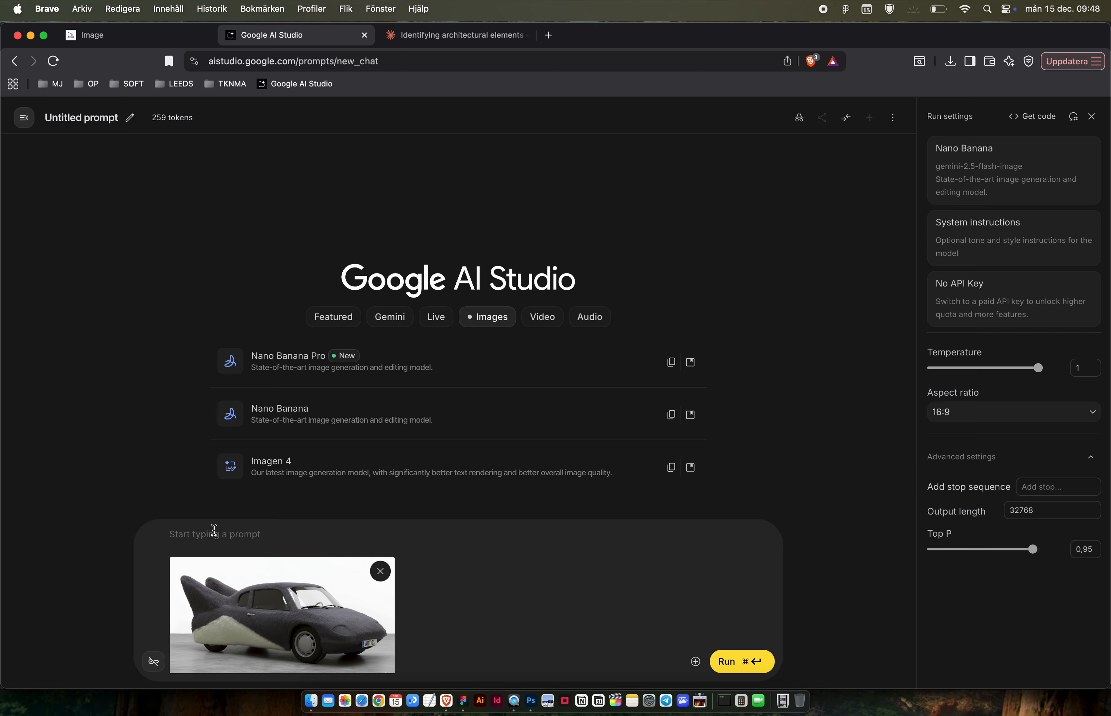
text(change the)
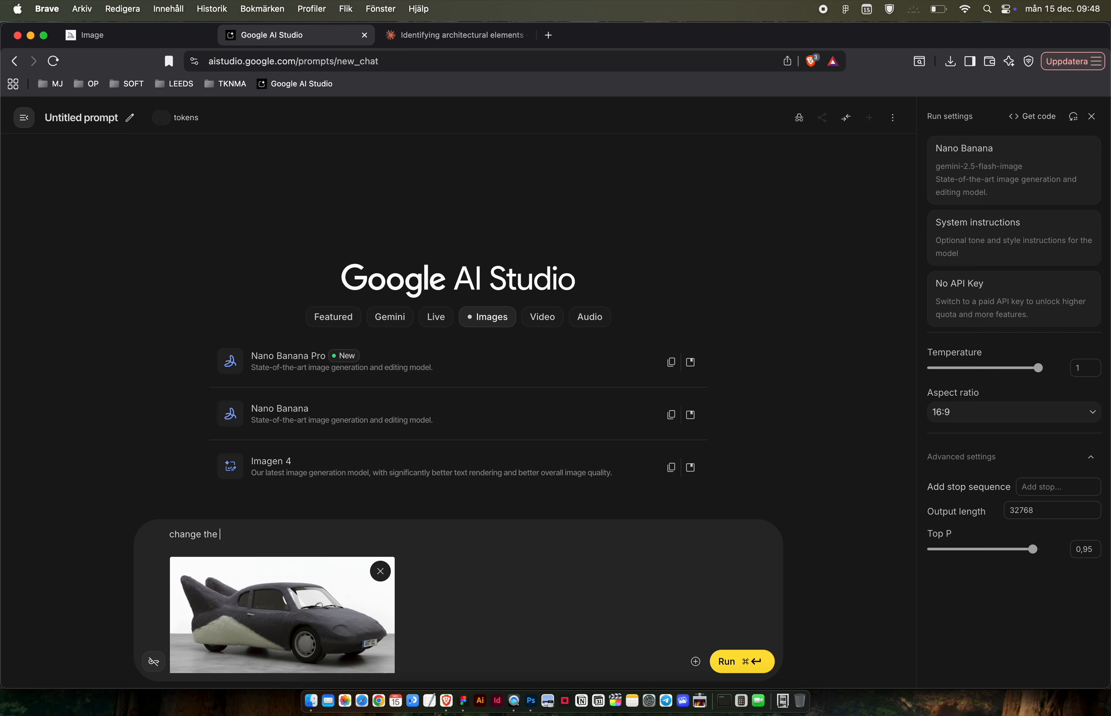
text( background to a white concrete wall with some)
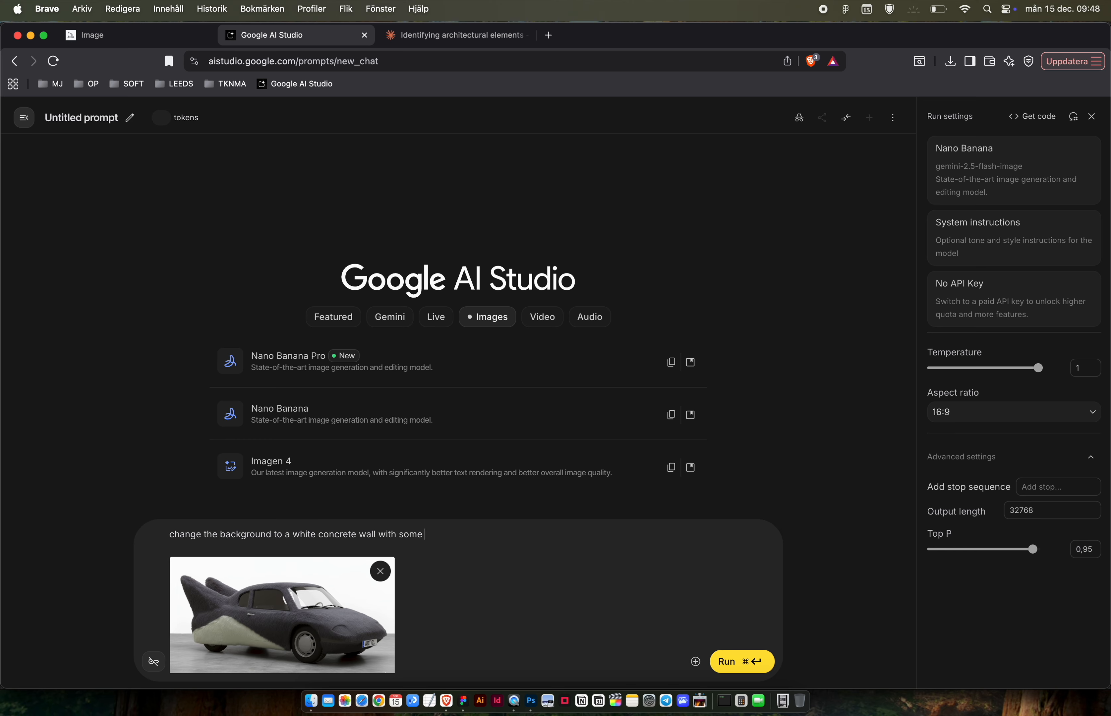
text( texture t)
text(doesn't look even.)
key(super+Return)
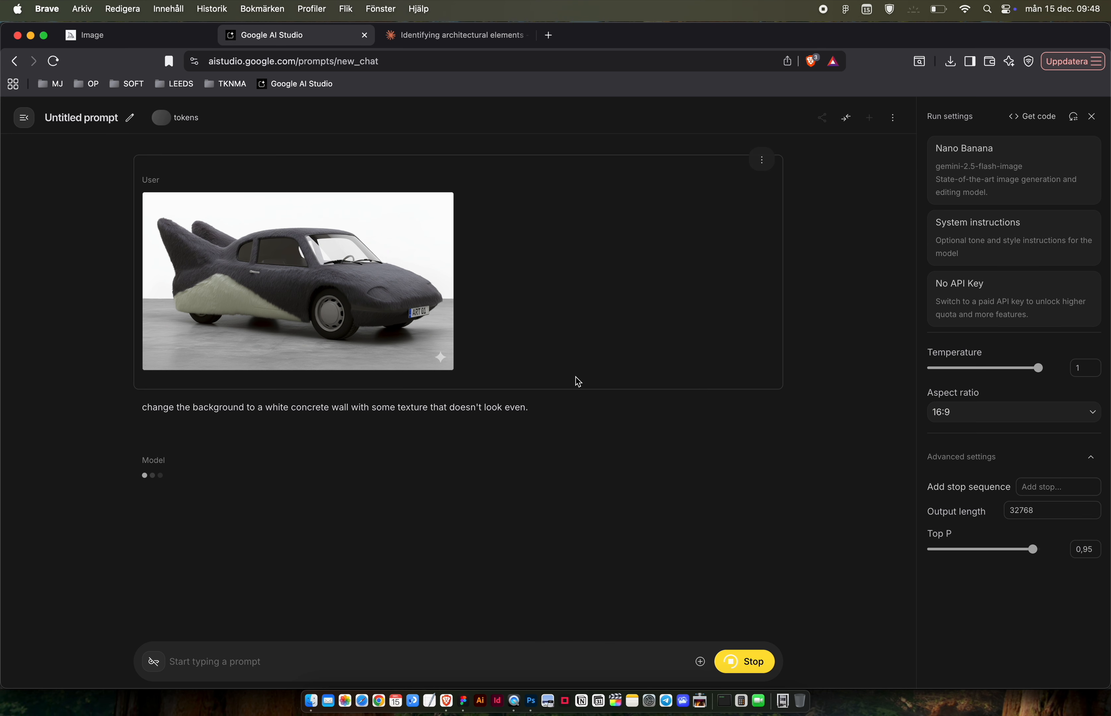
View the source and generated car images at full size and copy the generated concrete-wall version.
click(267, 305)
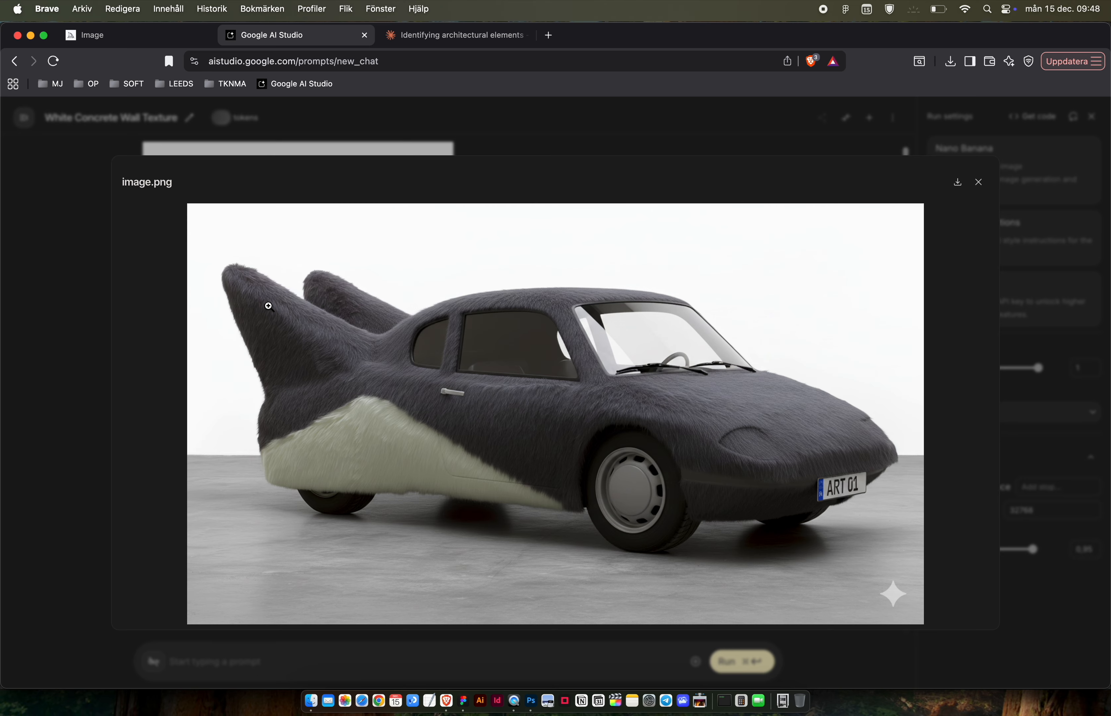
key(Escape)
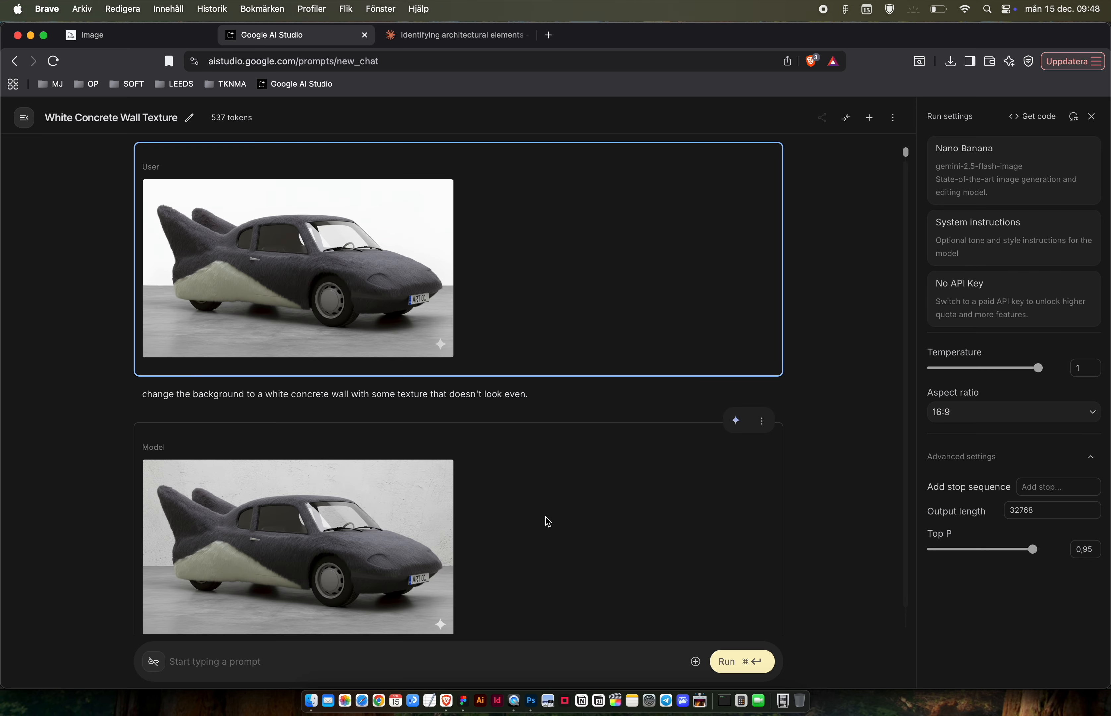
click(321, 551)
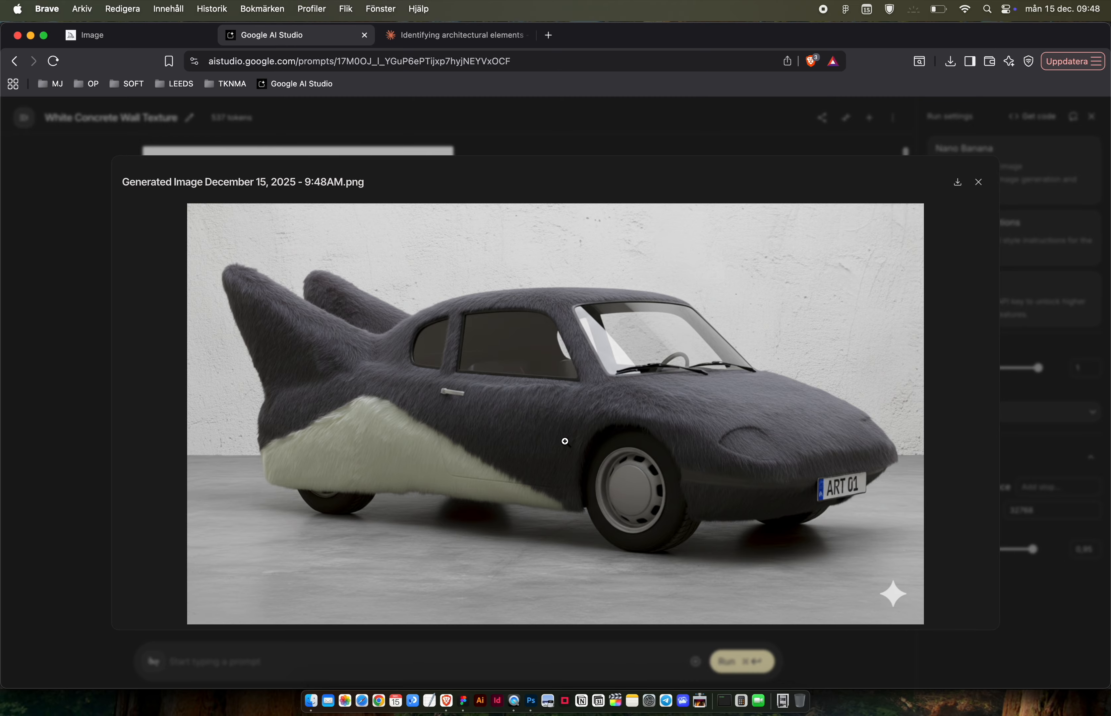
right_click(564, 441)
click(642, 476)
Switch to Figma and move the selected ART 01 car image out of its row into the empty canvas below.
key(super+Tab)
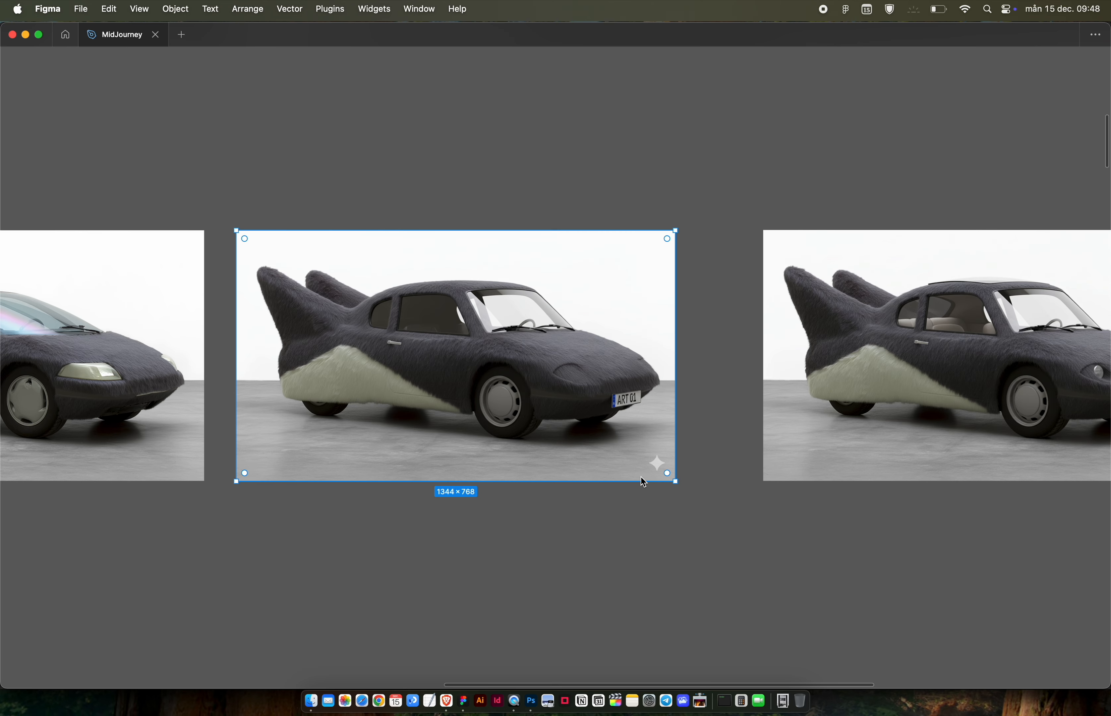
scroll(580, 341, down, 5)
scroll(712, 458, right, 1)
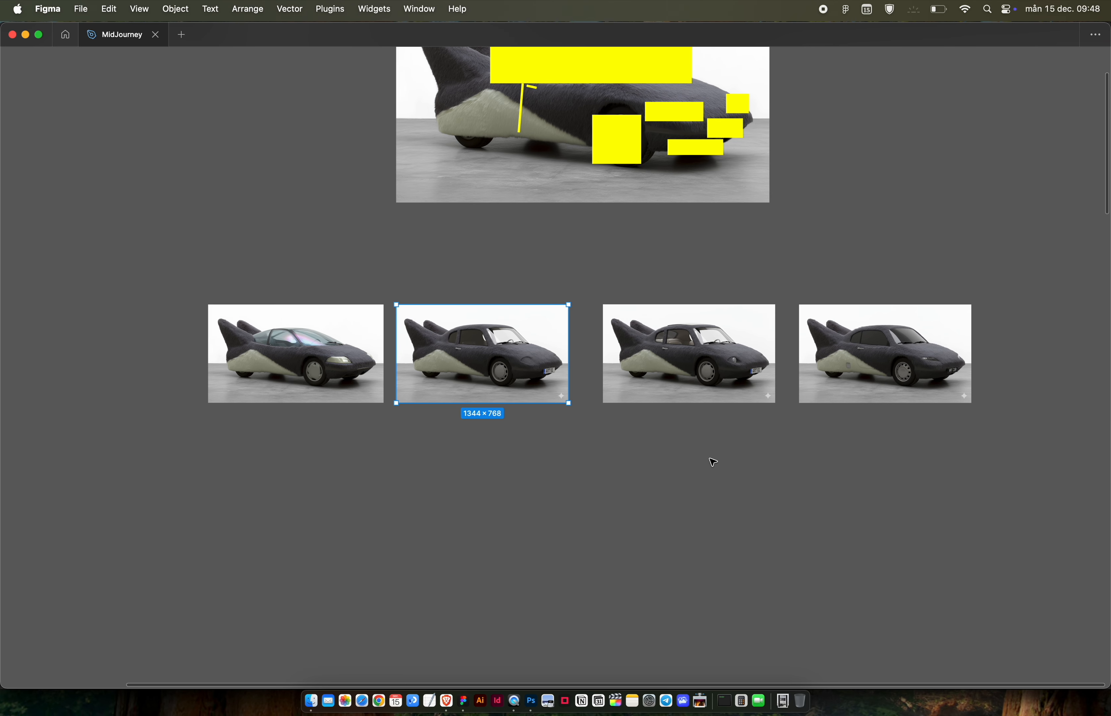
drag(471, 343, 472, 513)
scroll(471, 514, down, 5)
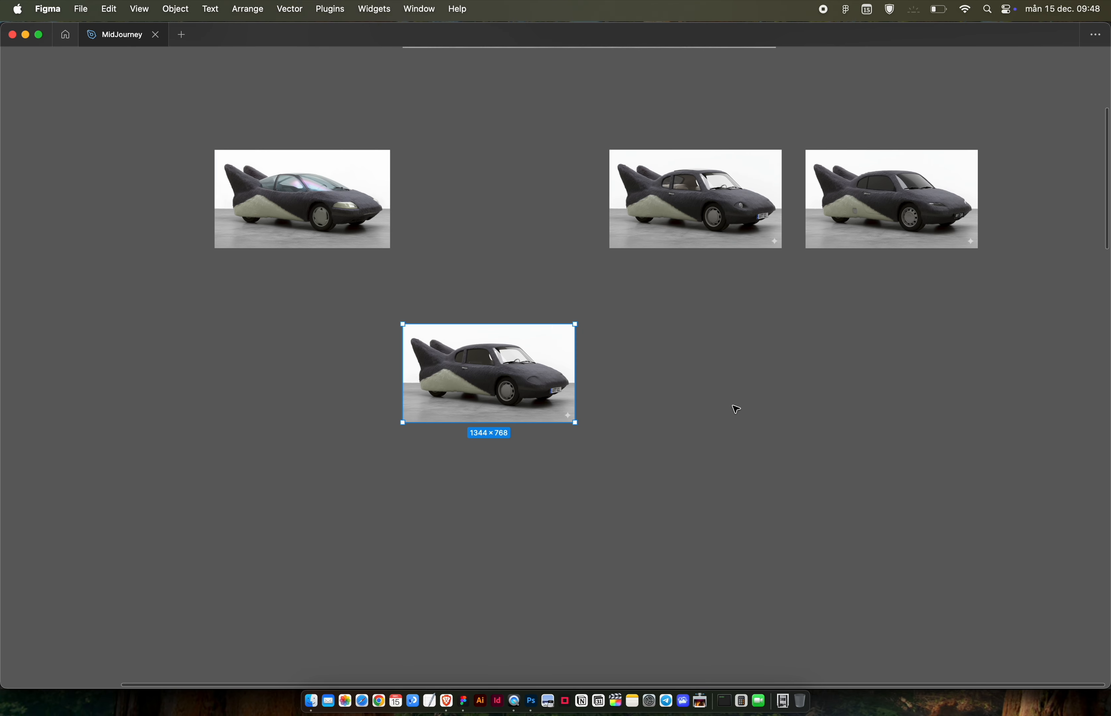
Paste the copied concrete-wall image and place it directly beside the relocated ART 01 car image.
click(736, 409)
scroll(667, 384, up, 5)
key(super+v)
drag(544, 377, 697, 364)
Copy the dark-windowed car image with the ART CAR plate as PNG and paste it into a new Claude chat in Brave.
scroll(667, 359, down, 5)
scroll(674, 364, up, 5)
scroll(674, 364, right, 6)
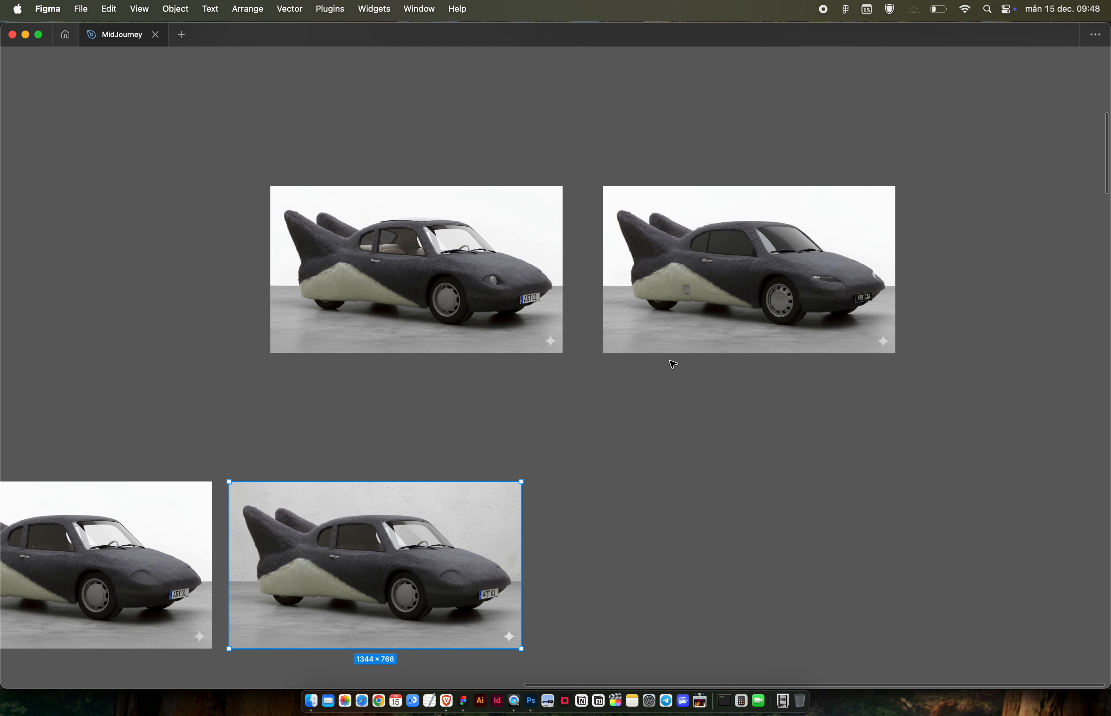
scroll(803, 224, up, 5)
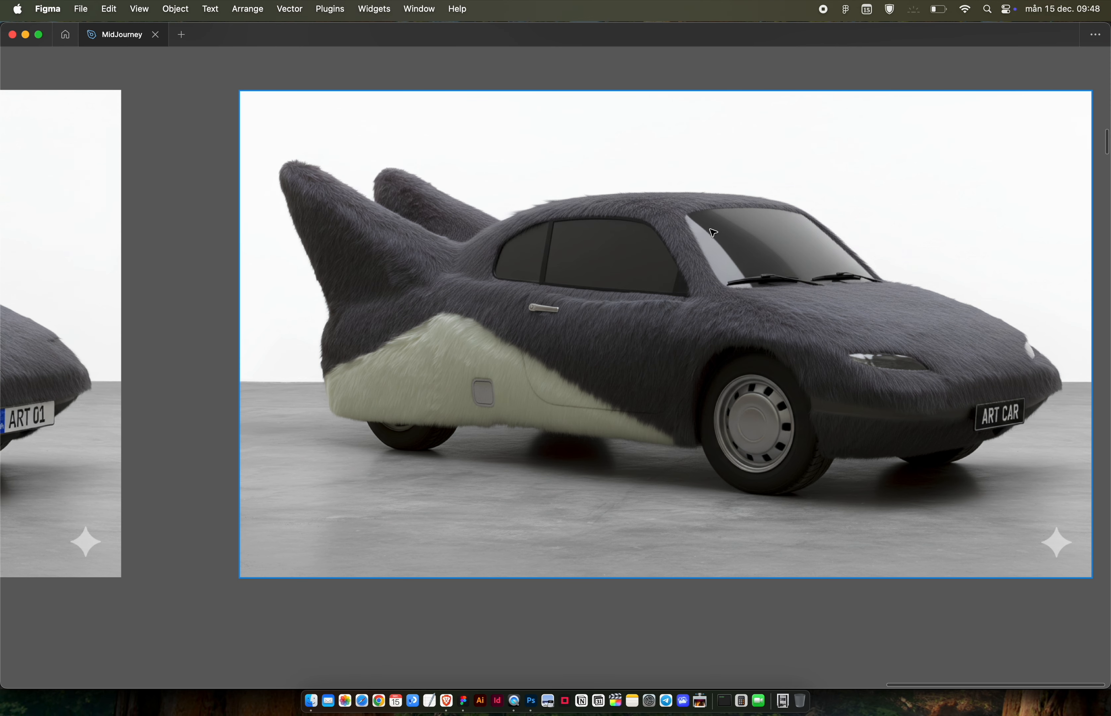
click(631, 256)
key(shift+super+c)
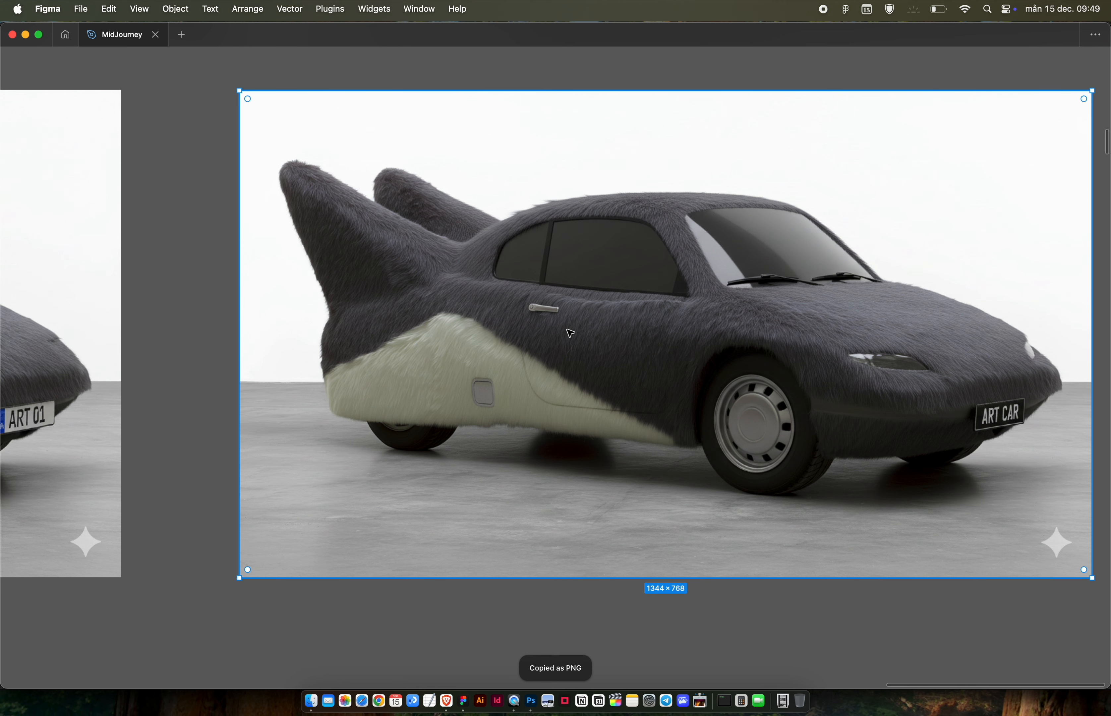
key(super+Tab)
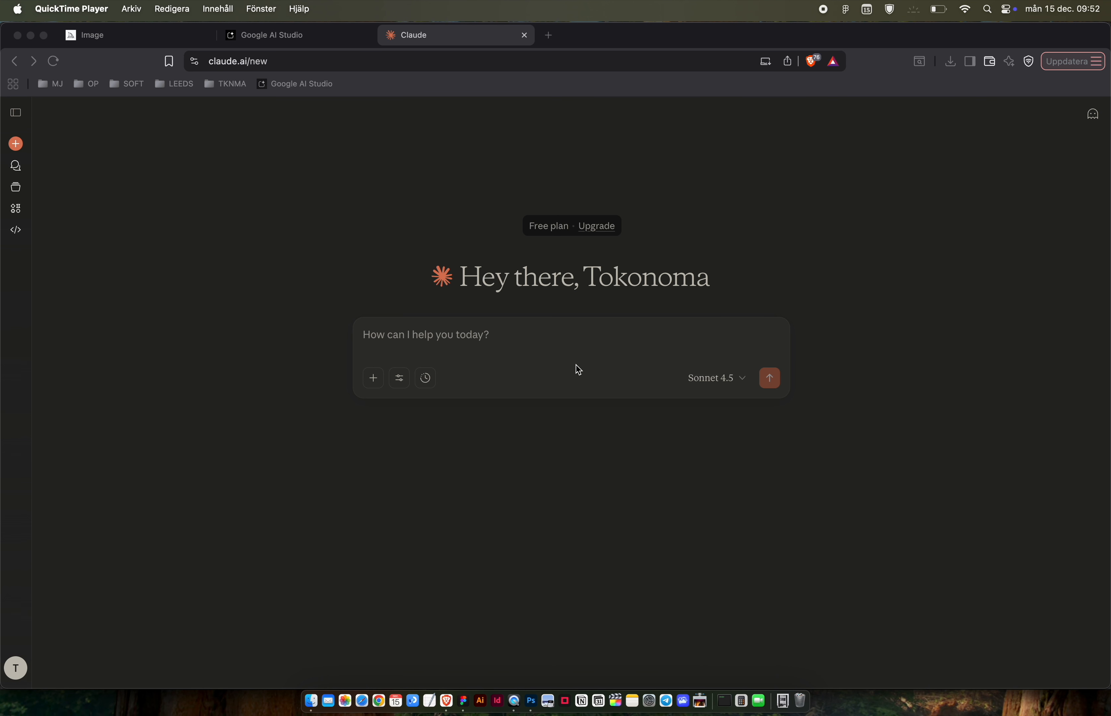
click(486, 332)
key(super+v)
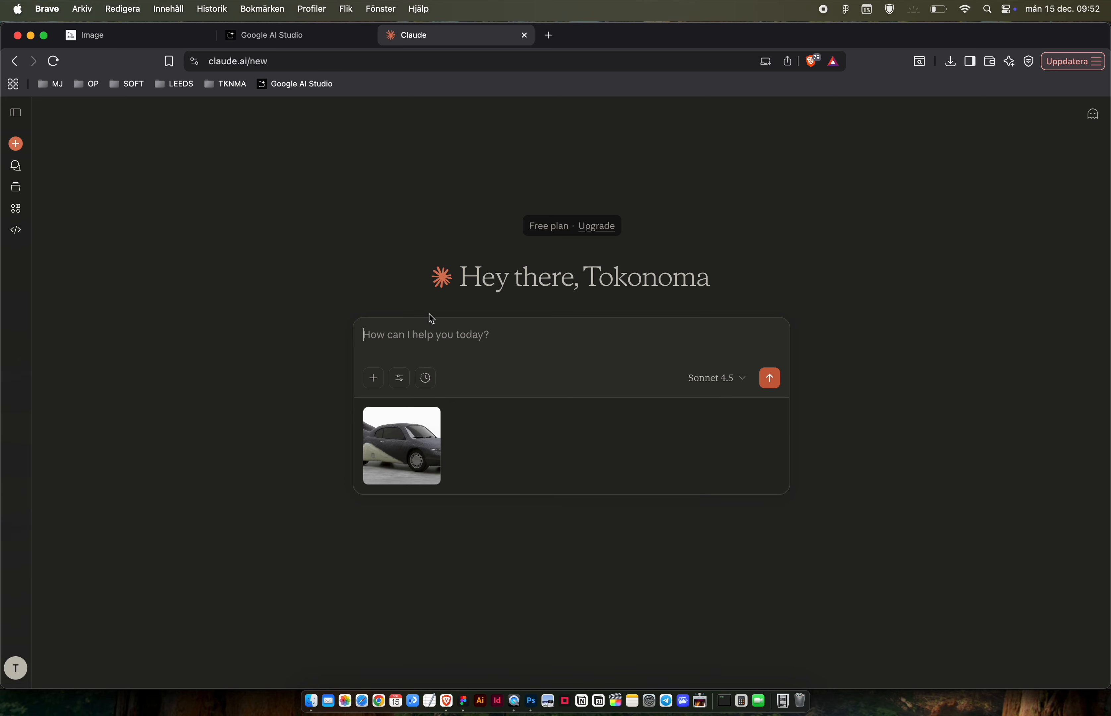
Ask Claude "How do we call these dark window" about the attached car image.
text(How do we call these dark glas)
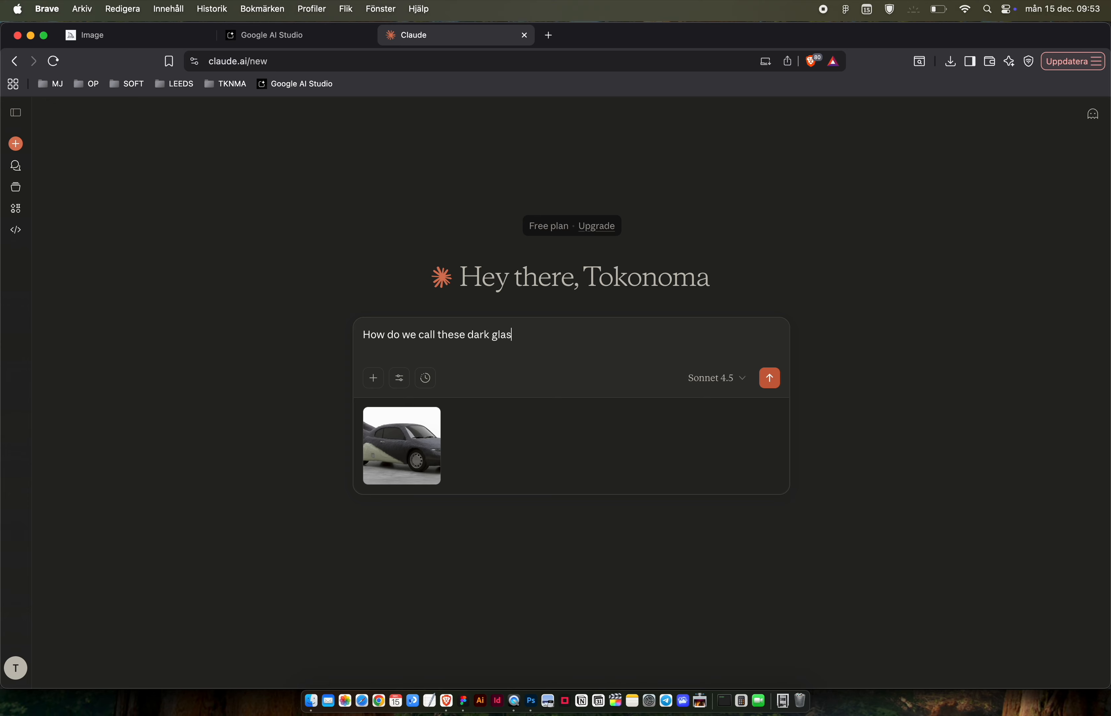
text(indow)
key(Return)
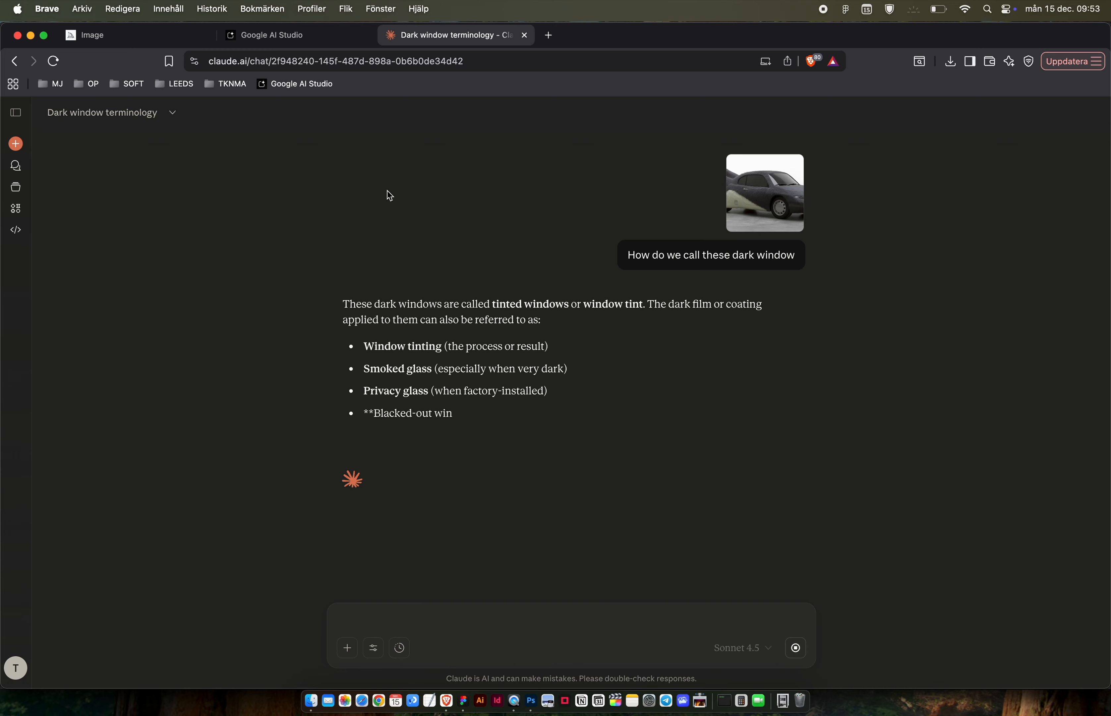
Return to the White Concrete Wall Texture chat in Google AI Studio and run the prompt "Make windows fully tinted".
click(307, 45)
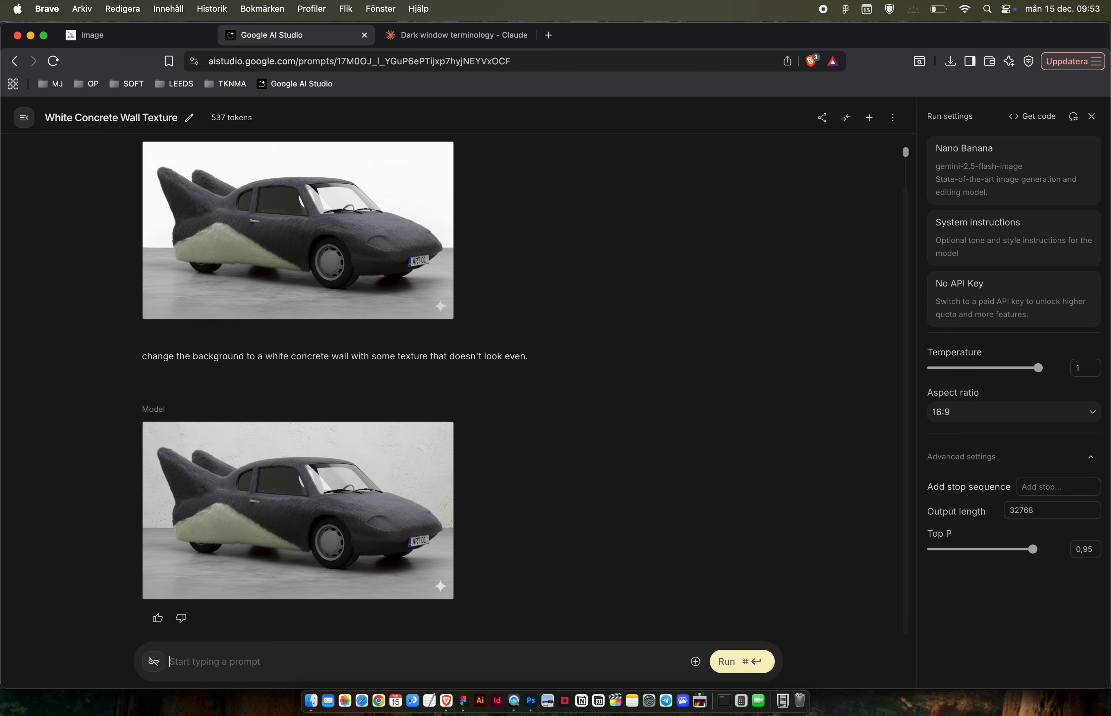
text(Make windows tinted)
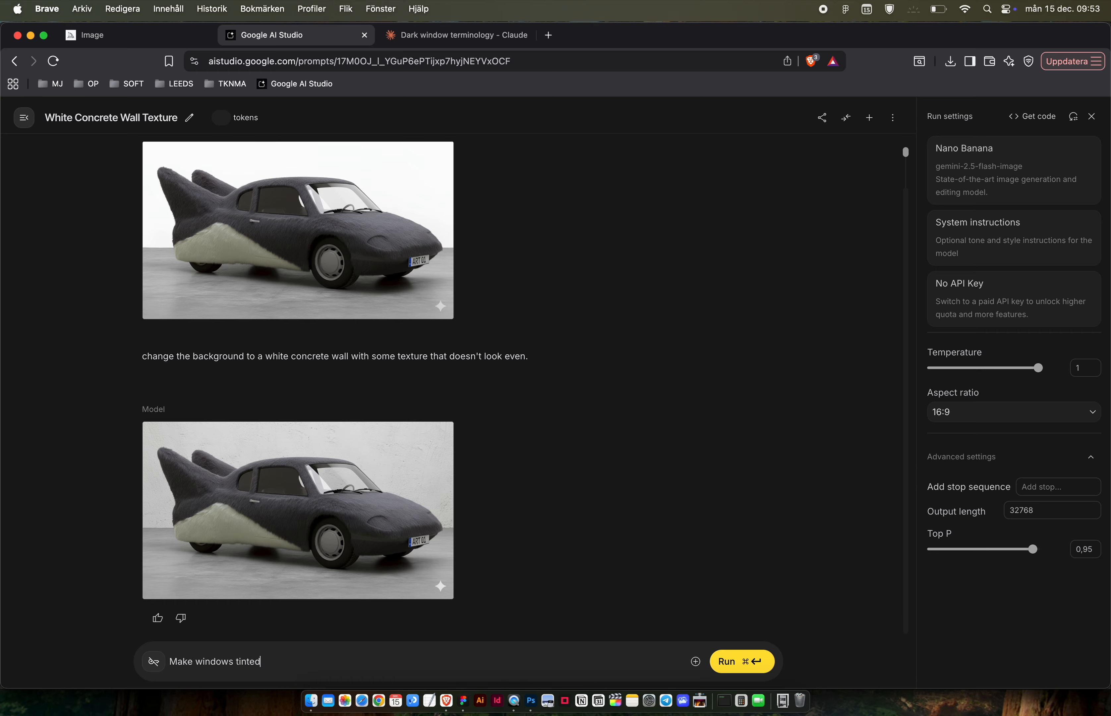
click(237, 661)
text(fulk)
key(BackSpace)
text(ly)
click(735, 661)
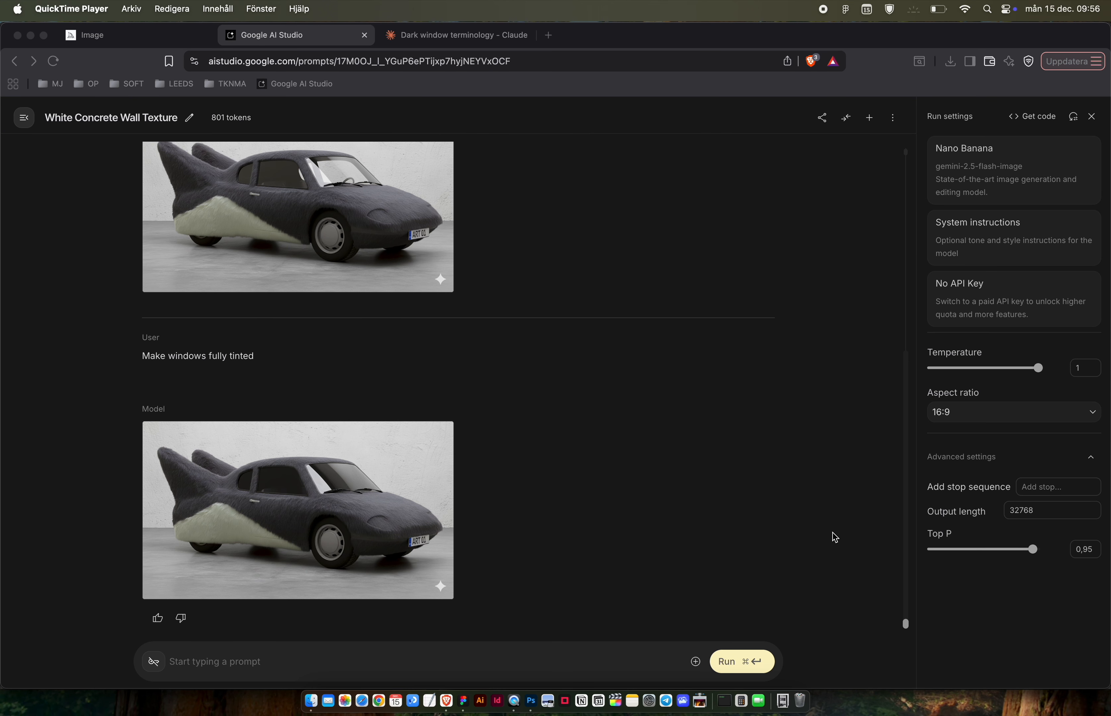
Inspect the generated tinted-window car, rerun that response and open the new version at full size.
click(337, 510)
click(336, 495)
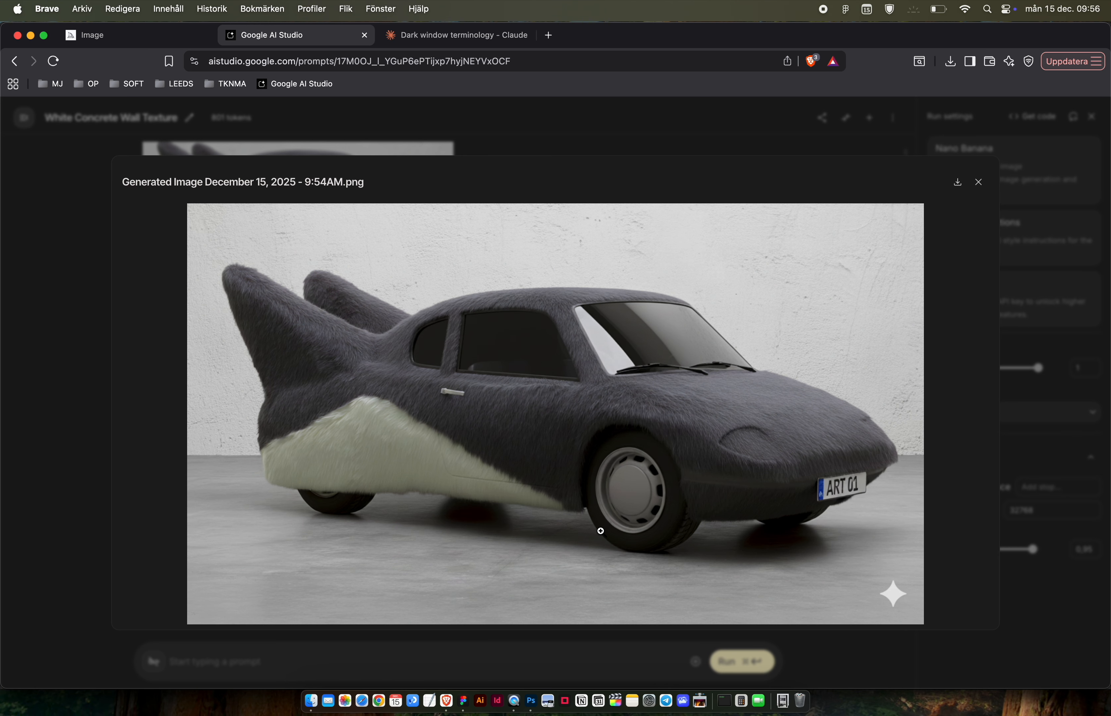
key(Escape)
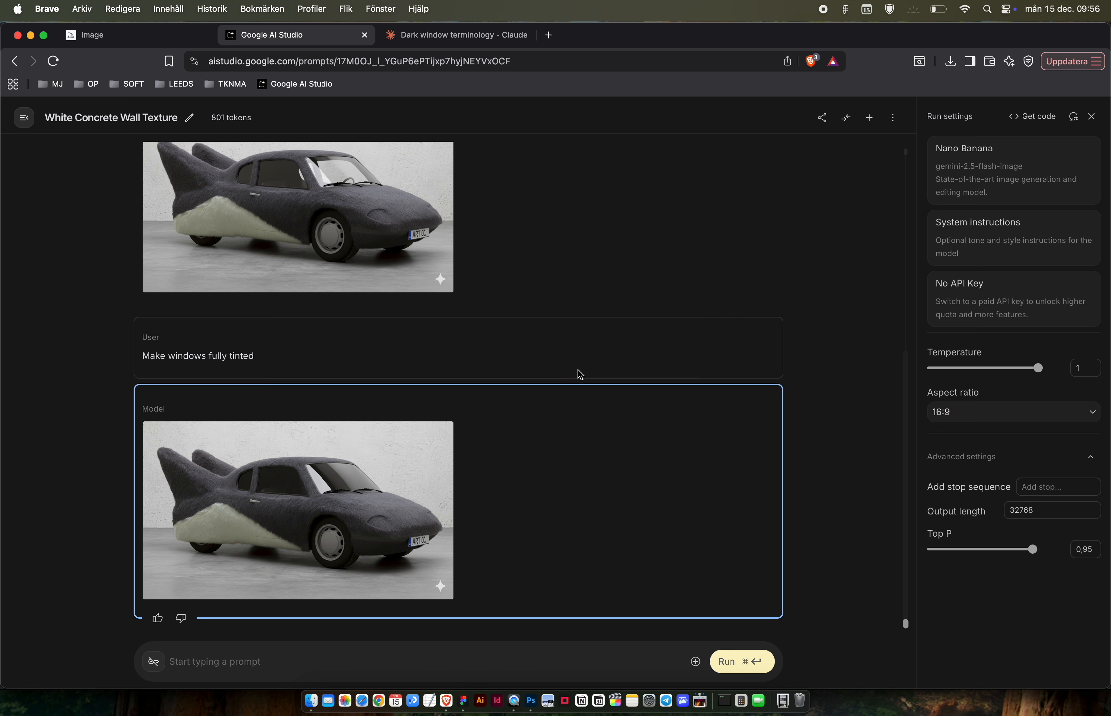
click(736, 382)
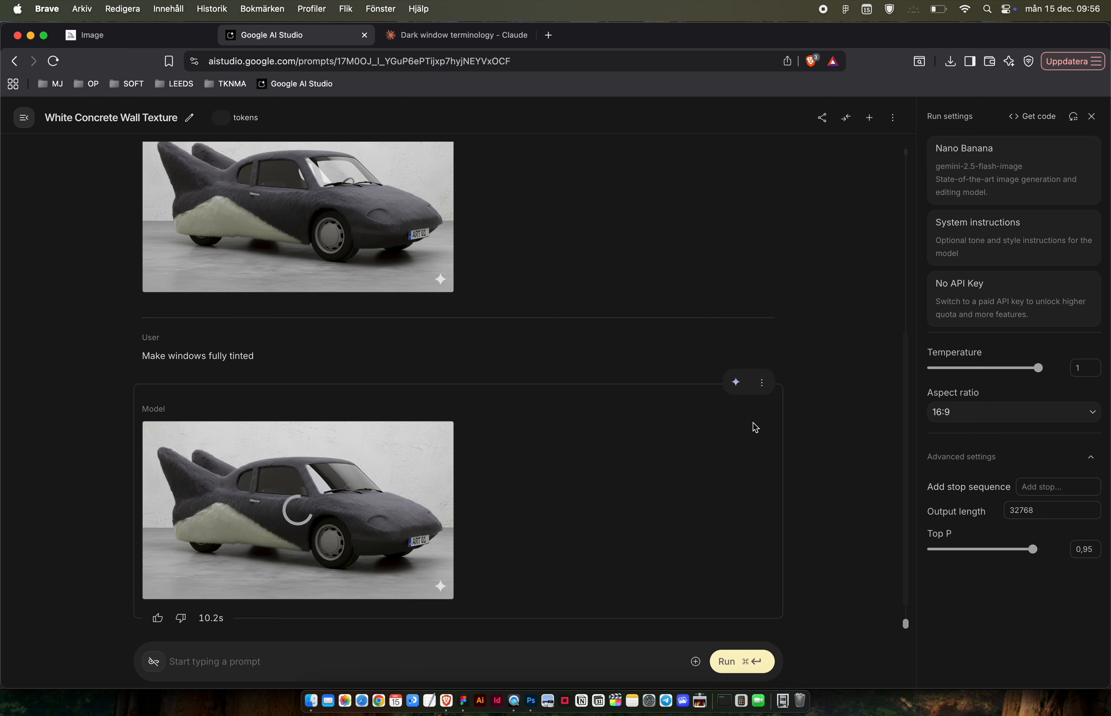
click(343, 512)
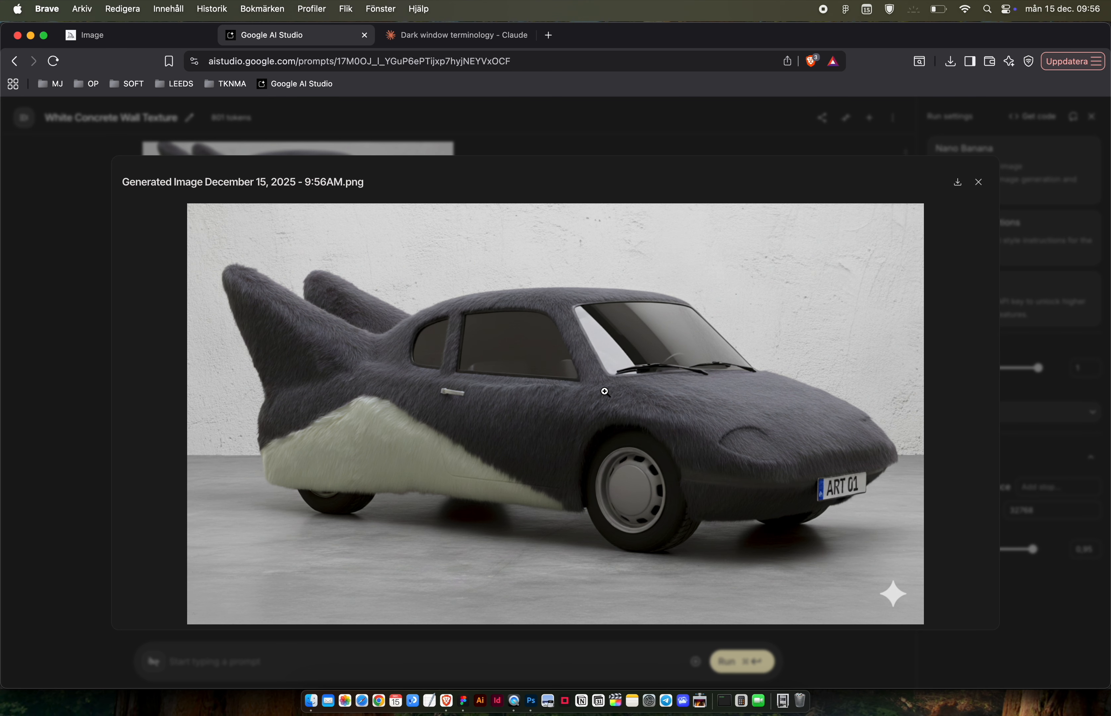
Compare the tinted-window car with the preceding concrete-wall version in the chat and view it again at full size.
key(Escape)
scroll(440, 405, up, 4)
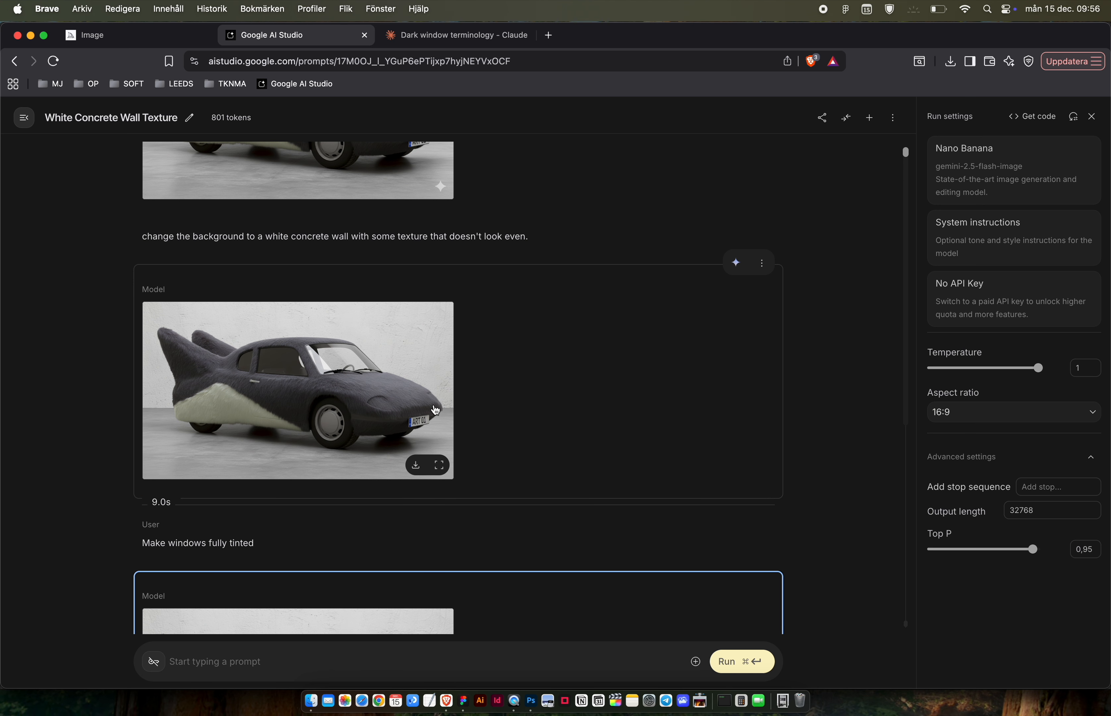
scroll(466, 444, down, 3)
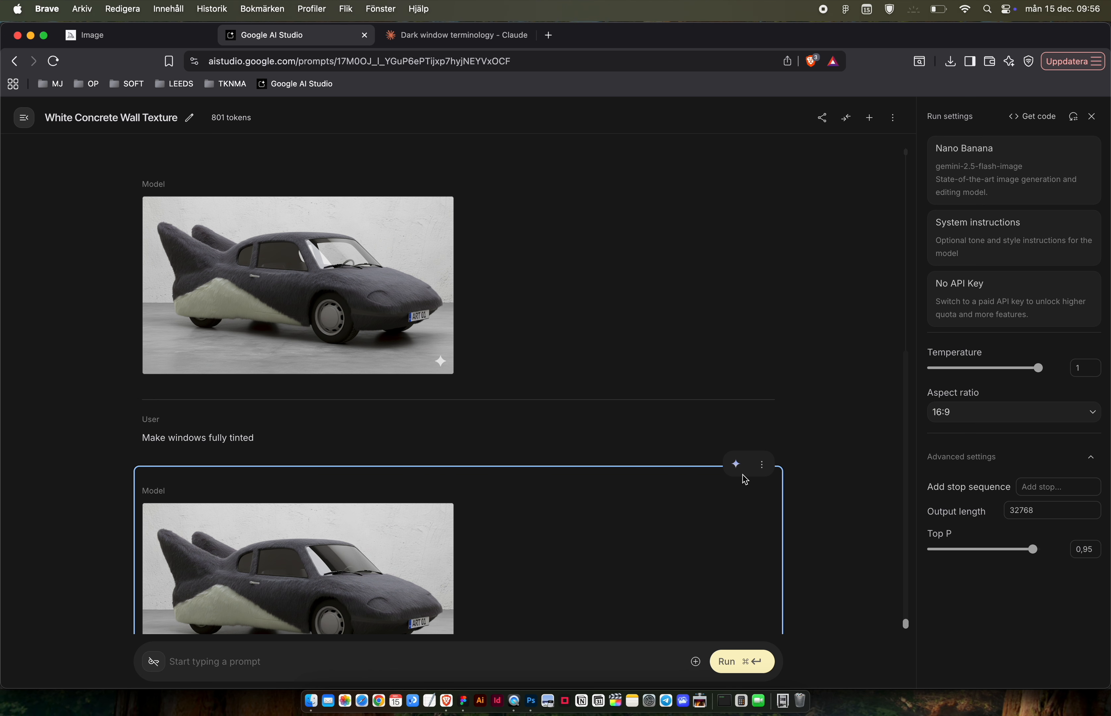
click(761, 464)
click(776, 379)
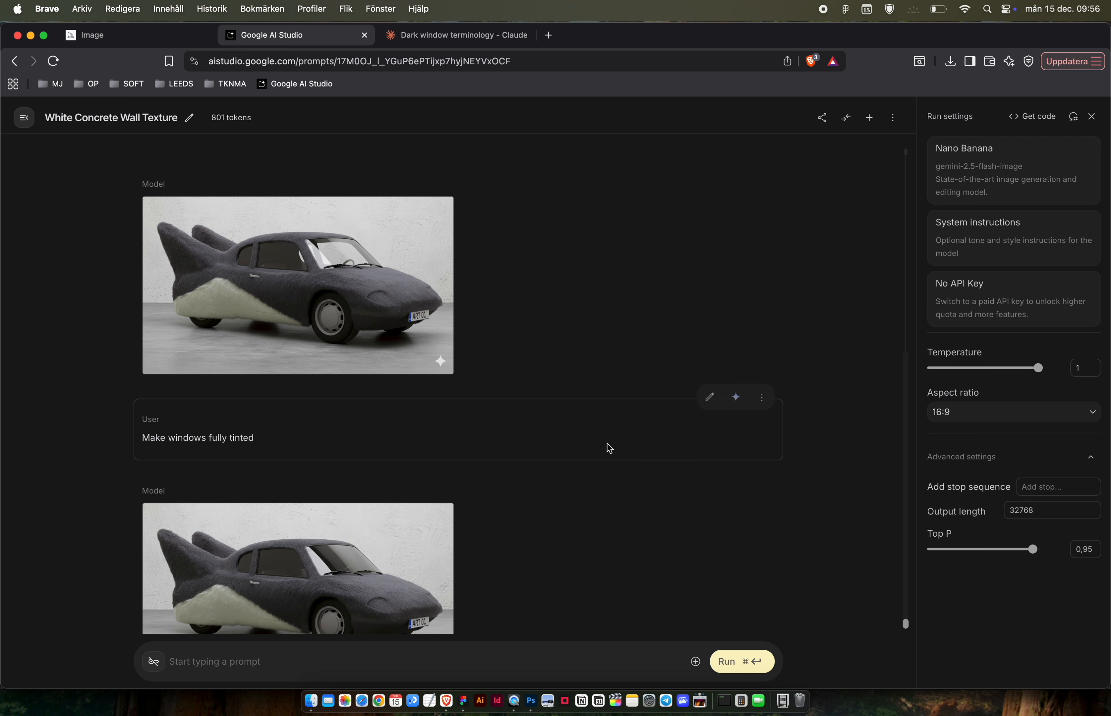
scroll(509, 496, down, 3)
click(397, 522)
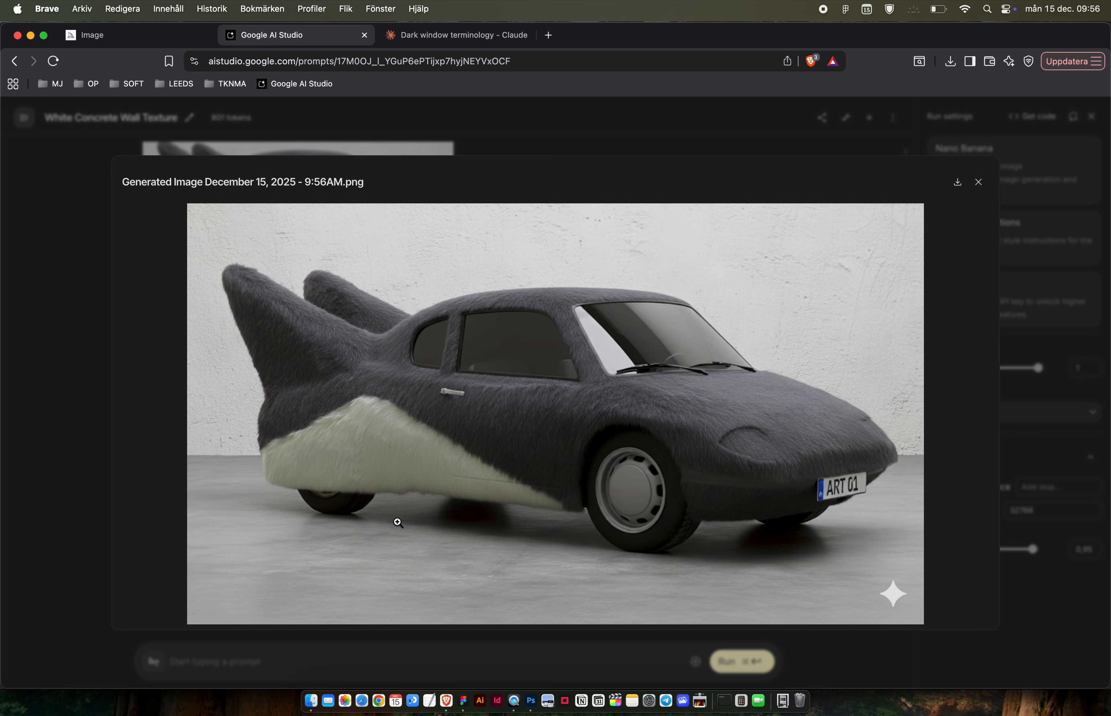
key(Escape)
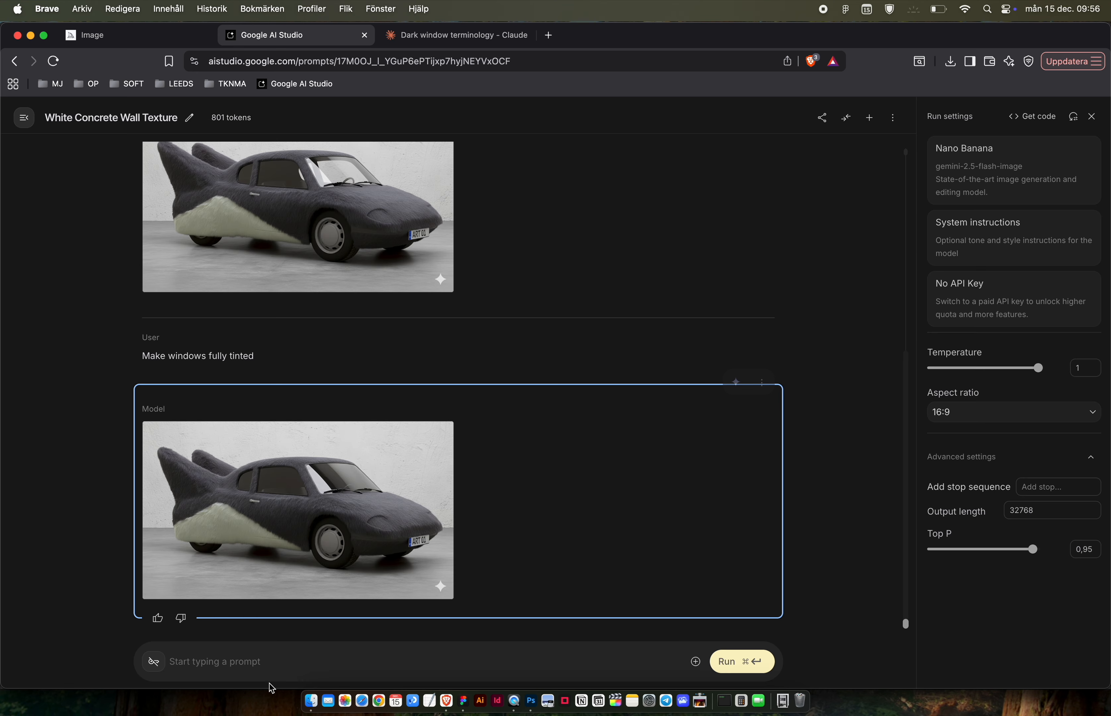
Run the prompt "make headlights made of white fur" on the tinted-window car.
click(260, 660)
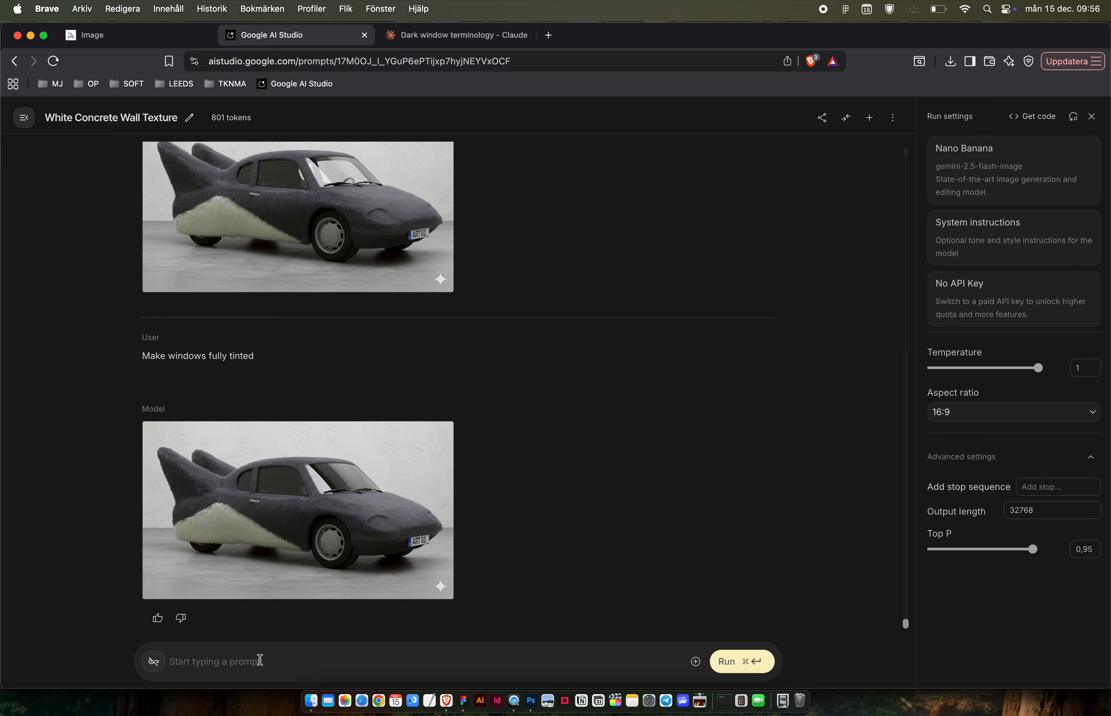
text(make )
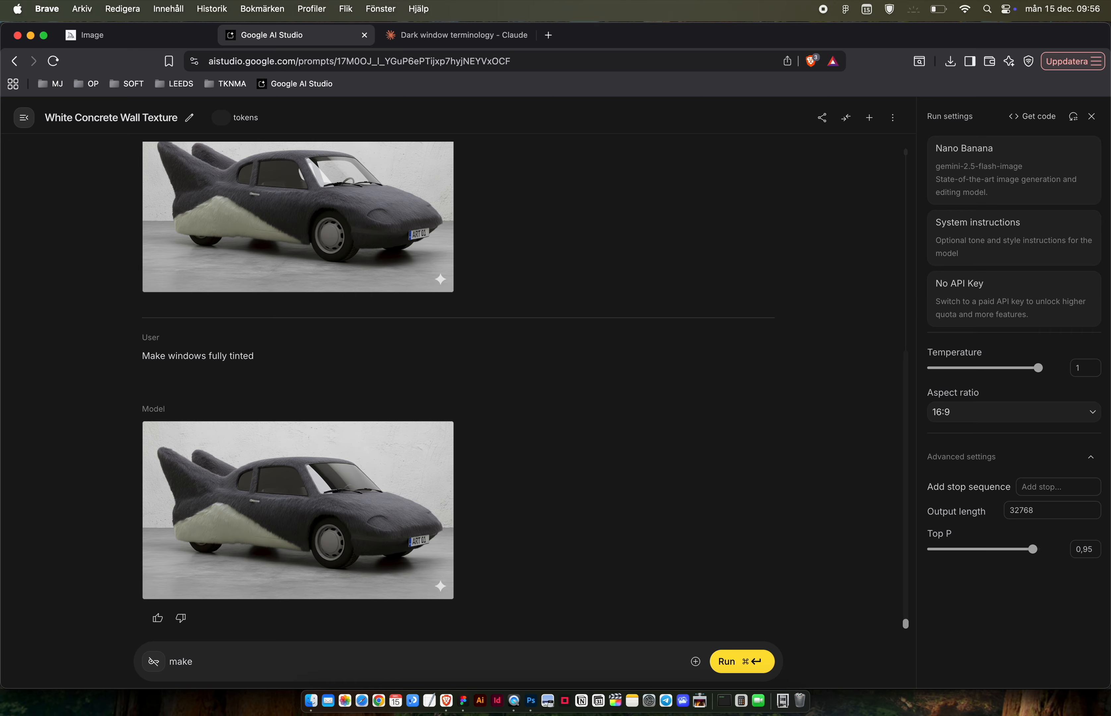
text(he)
text(adlihgts)
key(BackSpace)
key(BackSpace)
key(BackSpace)
text(ghts made of fur)
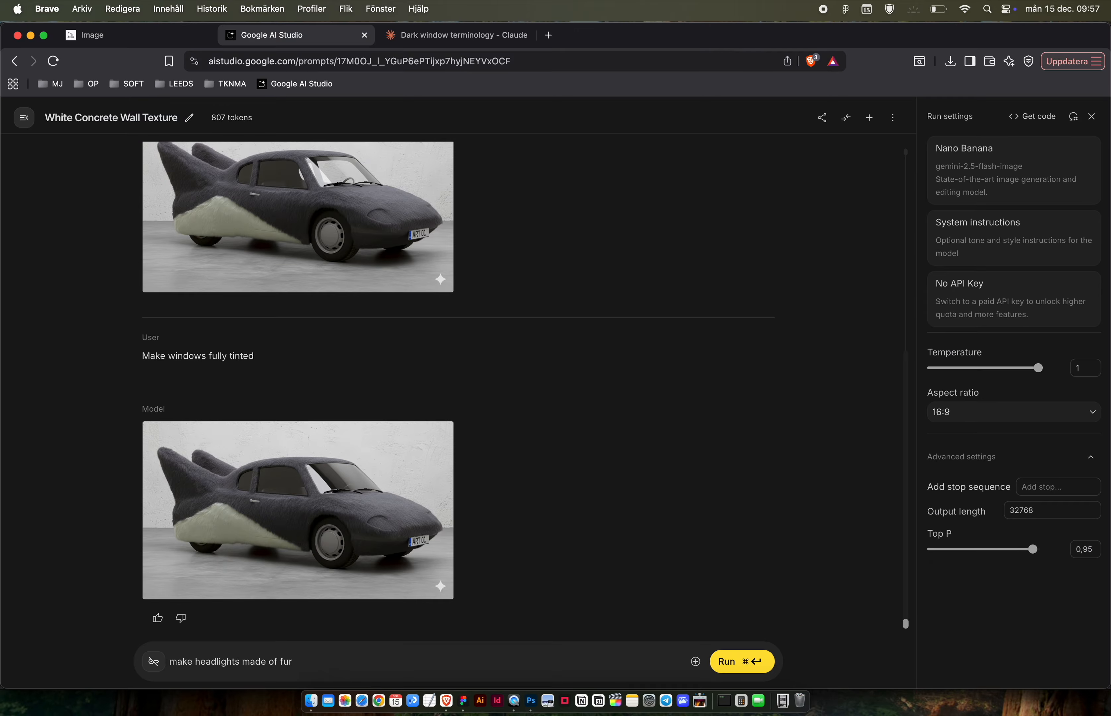
key(alt+Left)
text(white)
key(super+Return)
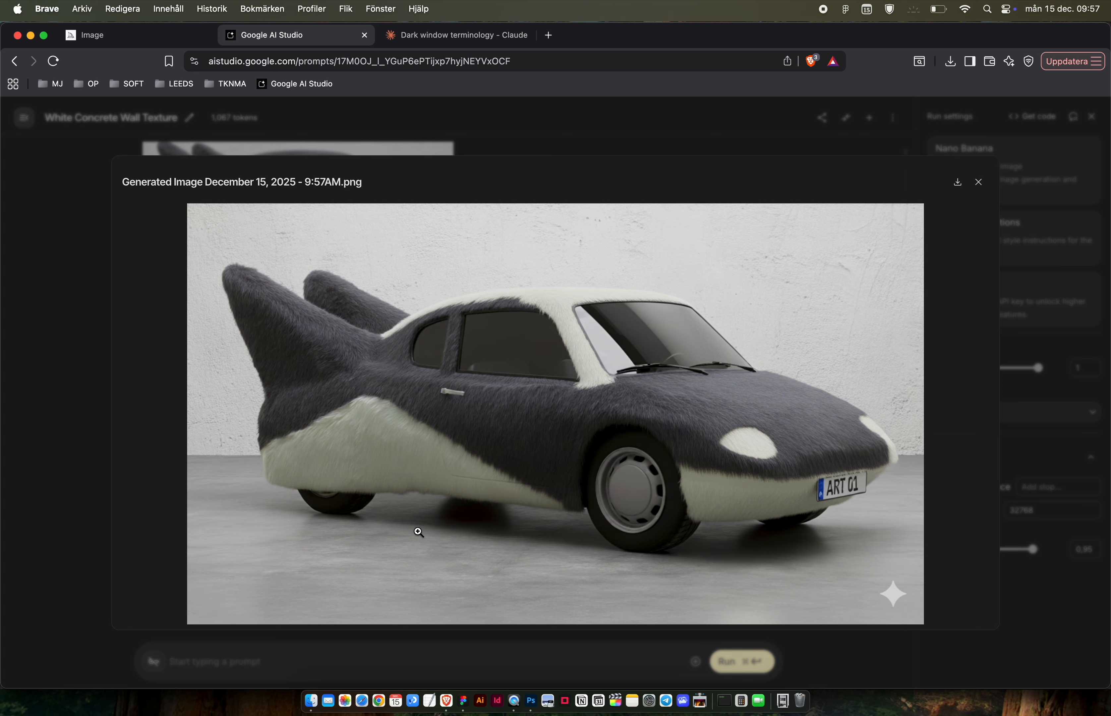
Inspect the car generated with white fur headlights at full size and rerun that response.
click(419, 532)
key(Escape)
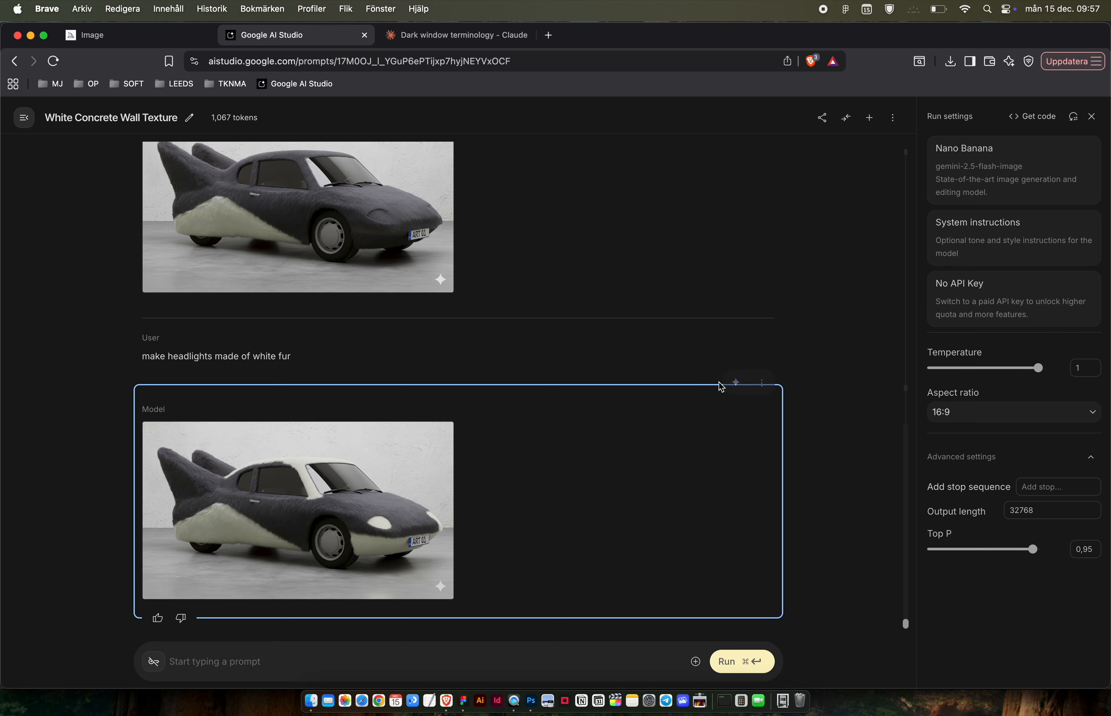
click(737, 385)
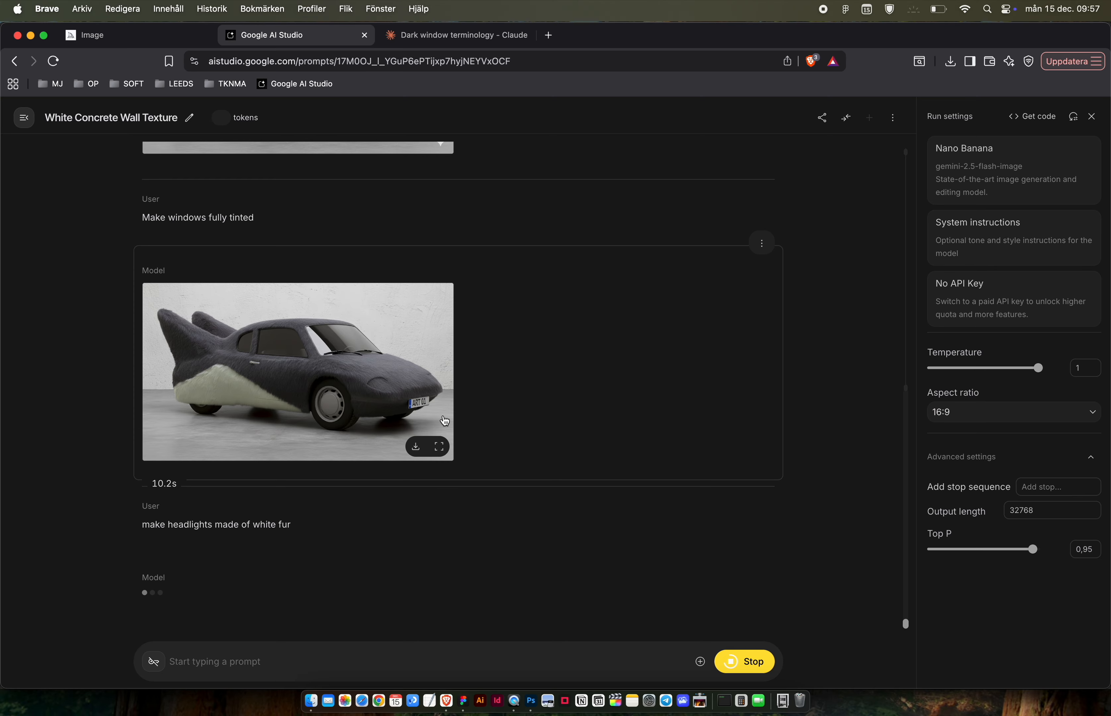
Open the tinted-window car with the dark fur body at full size and copy the image.
click(339, 376)
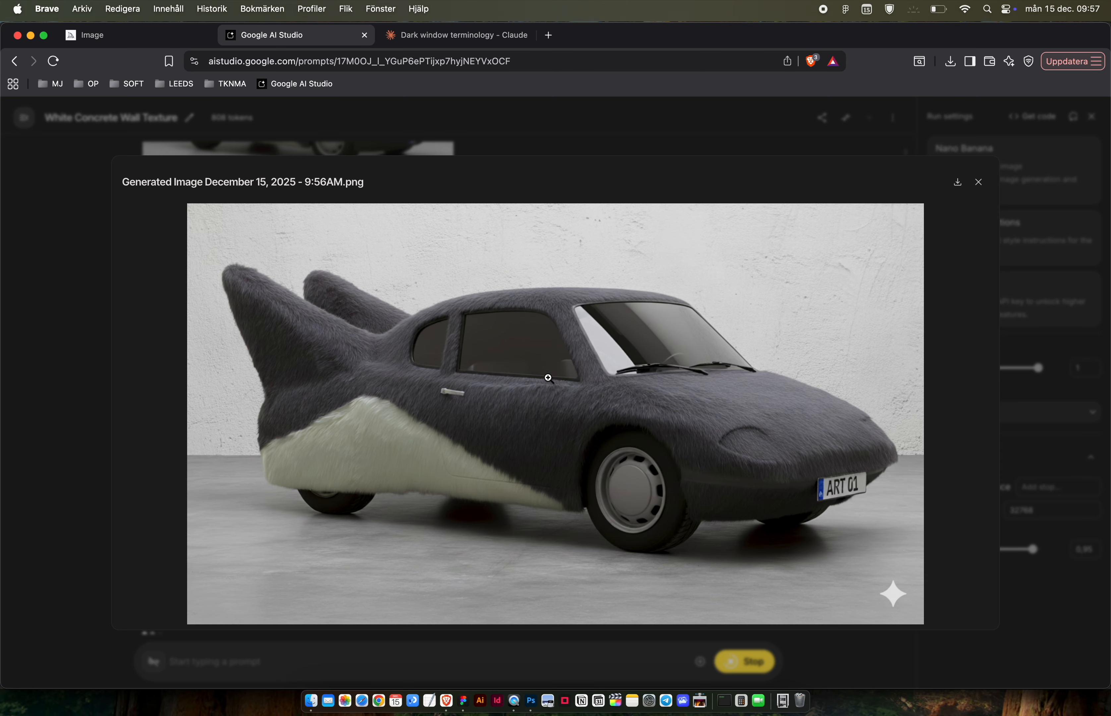
click(540, 416)
click(419, 427)
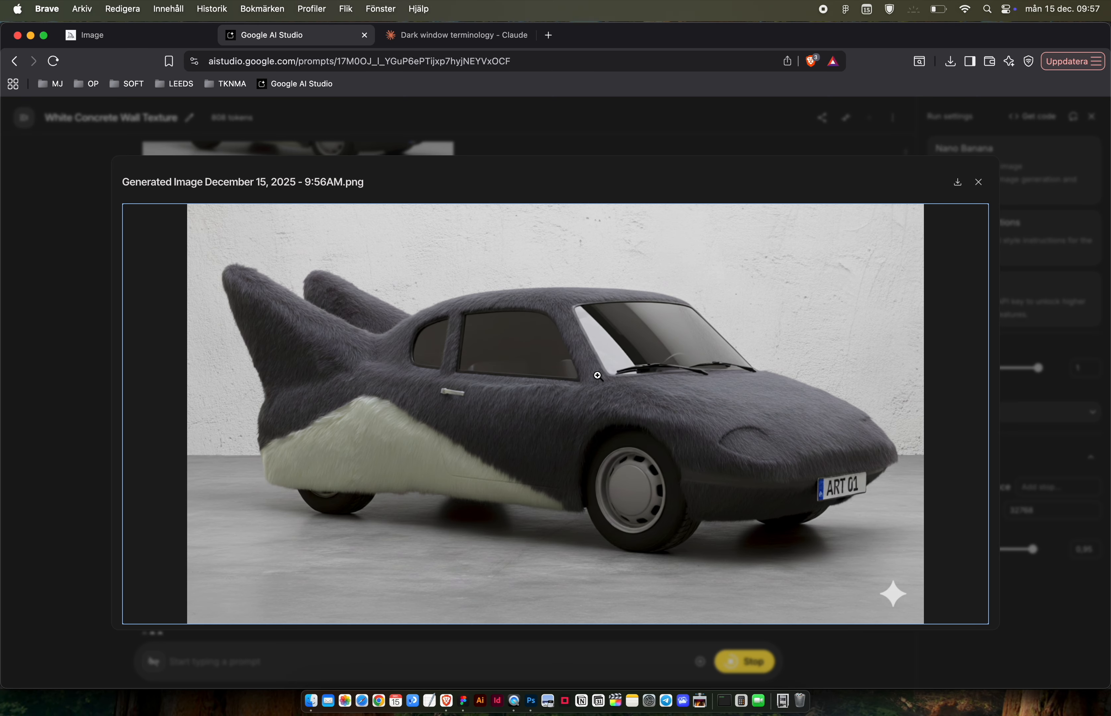
right_click(597, 369)
click(655, 415)
Switch to Figma and replace the ART CAR plate image with the copied tinted-window car on the concrete-wall background.
key(super+Tab)
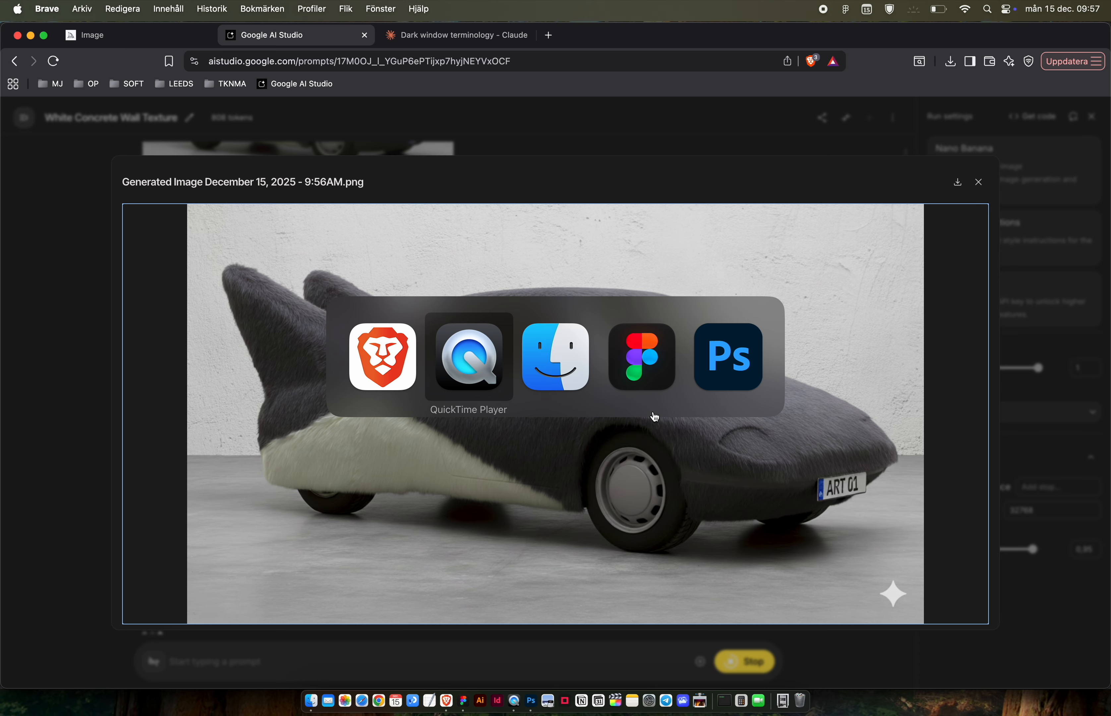
key(super+Tab)
key(super+Tab)
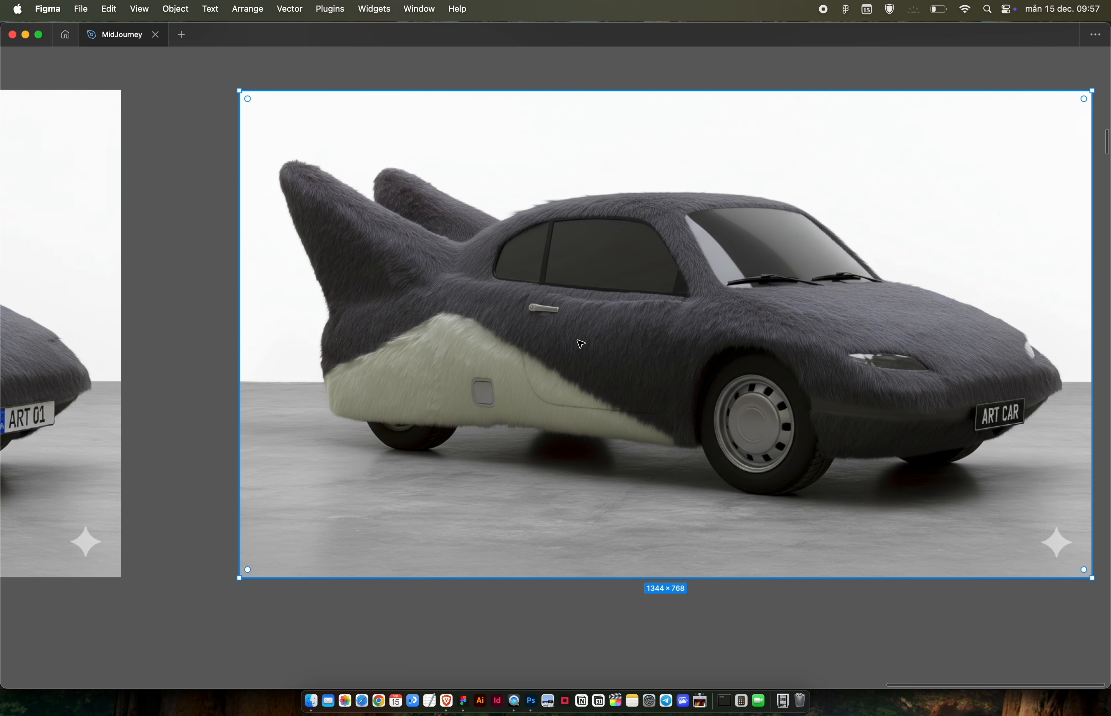
scroll(631, 328, down, 5)
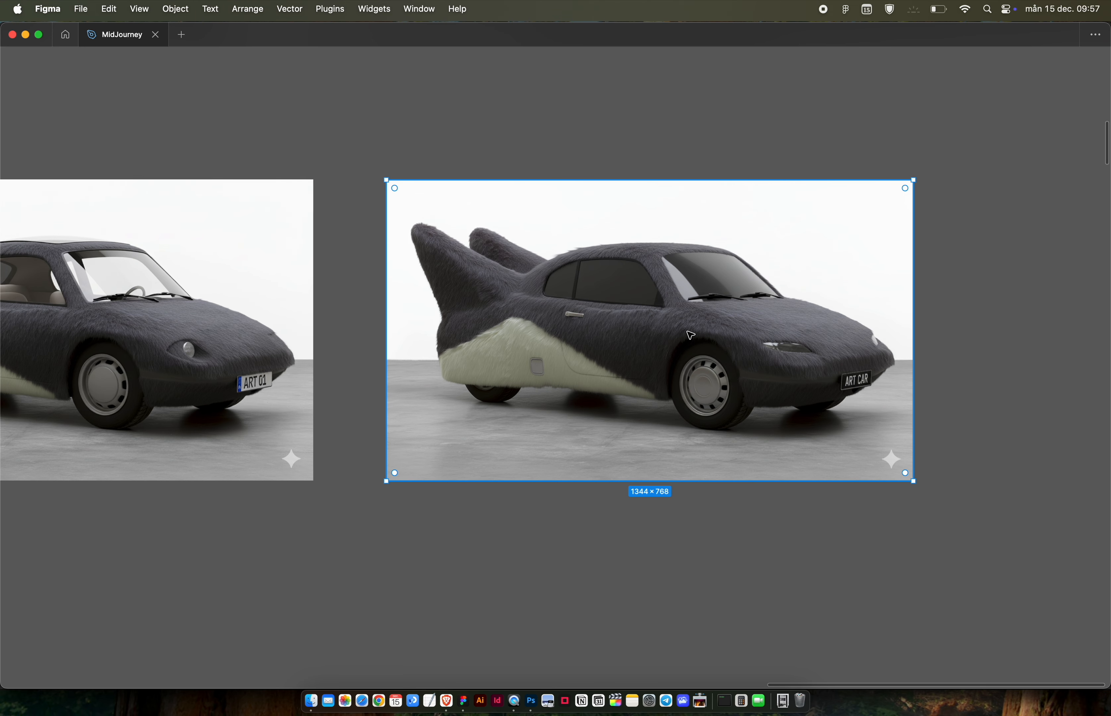
scroll(746, 348, down, 3)
scroll(747, 349, right, 4)
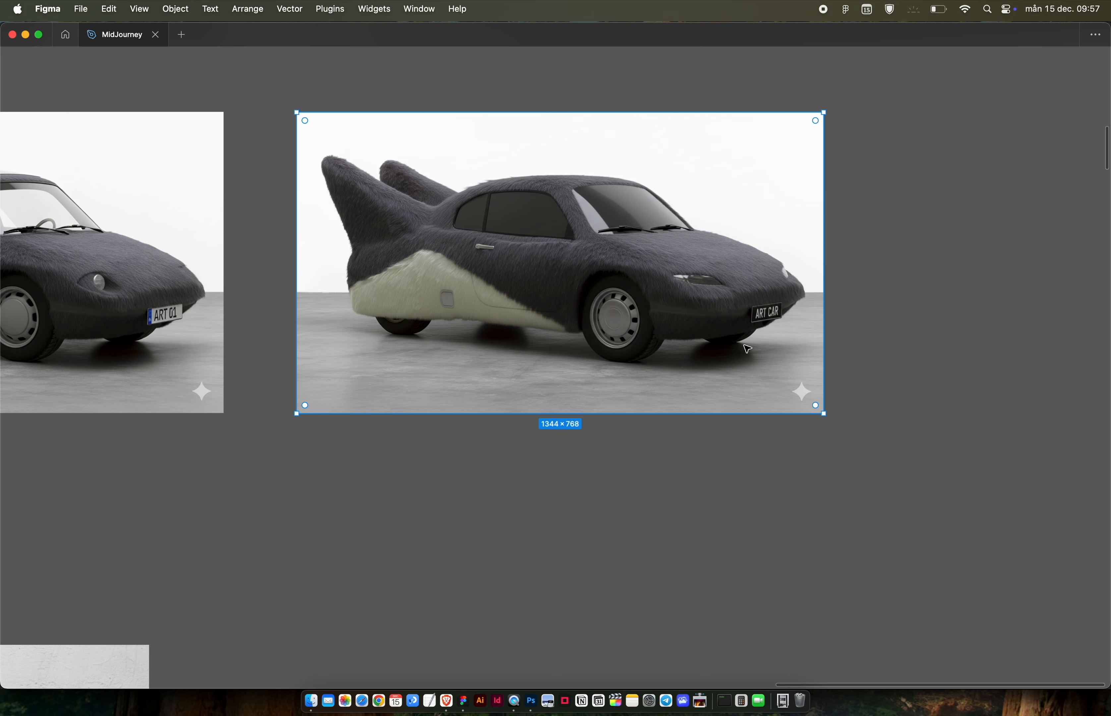
key(Delete)
key(super+z)
drag(522, 370, 537, 271)
click(568, 466)
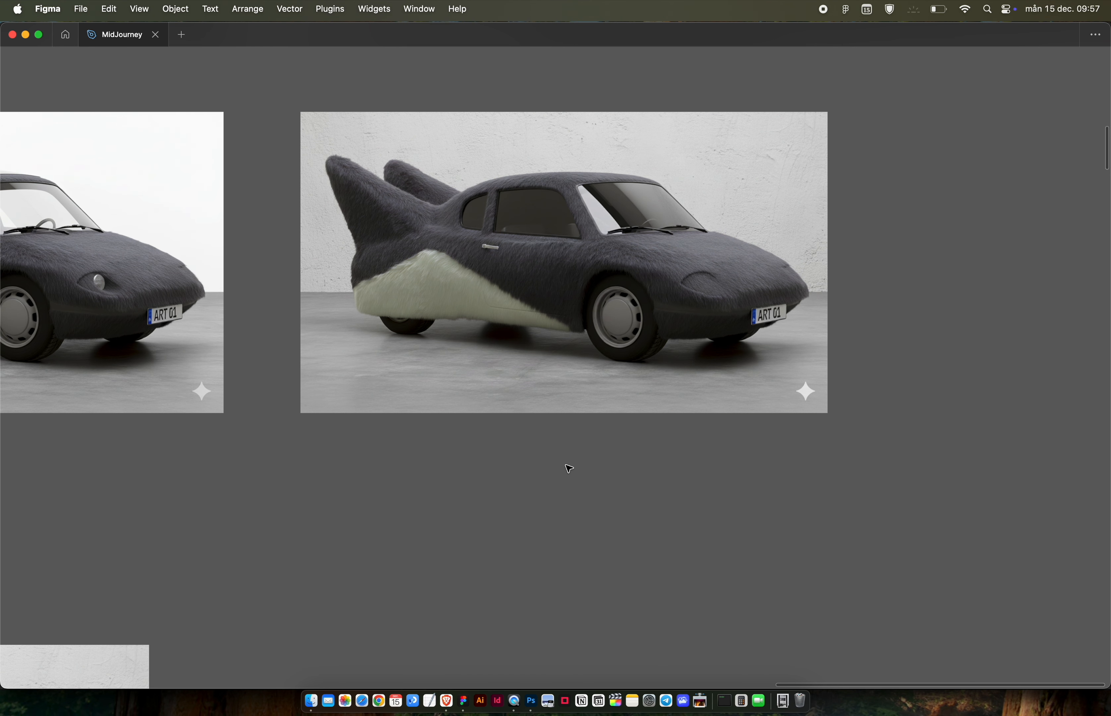
Move the pasted tinted-window car into the lower row, beside the previous concrete-wall version.
scroll(568, 467, left, 20)
scroll(569, 466, down, 2)
scroll(569, 468, right, 20)
scroll(568, 468, up, 3)
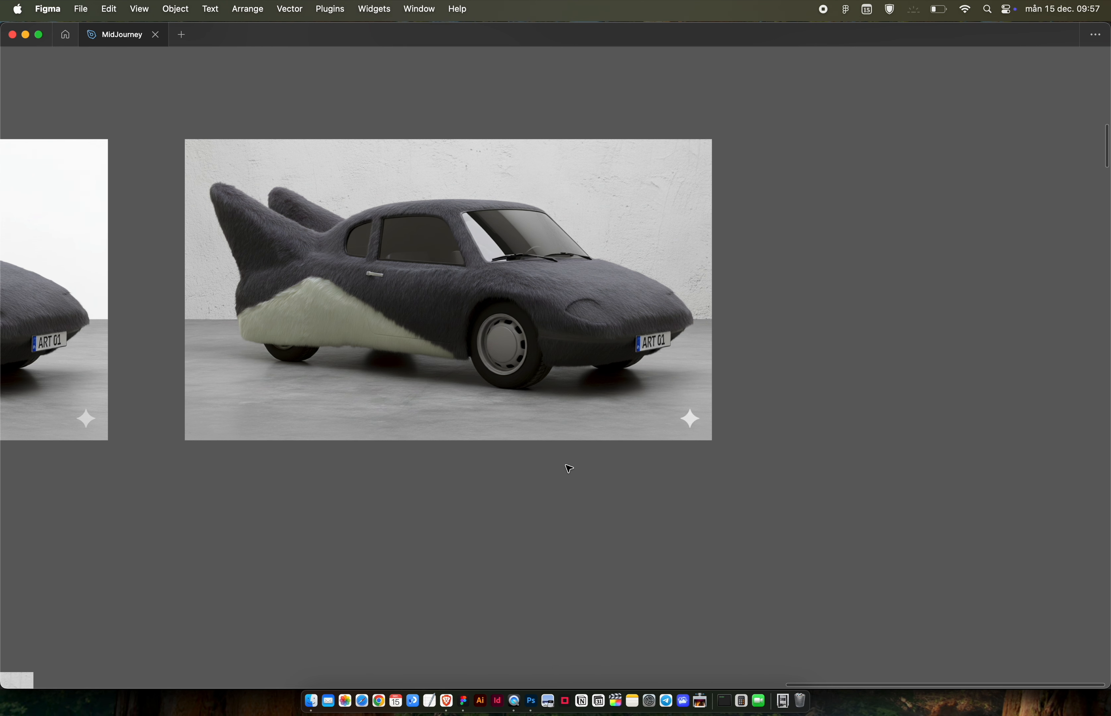
scroll(568, 468, left, 12)
scroll(569, 468, down, 9)
scroll(568, 468, down, 5)
drag(625, 272, 586, 558)
click(659, 451)
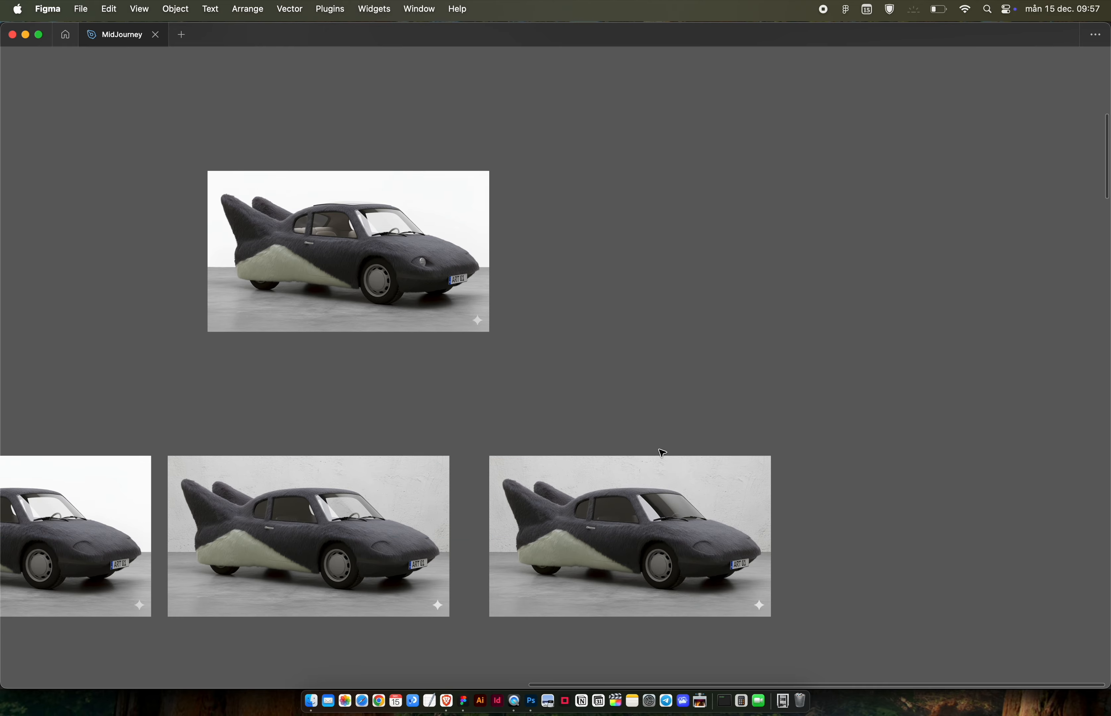
scroll(660, 464, down, 4)
scroll(642, 417, up, 5)
scroll(642, 417, up, 3)
Return to Google AI Studio and examine the regenerated white-fur car at full size, checking the headlights, front wheel and body.
key(super+Tab)
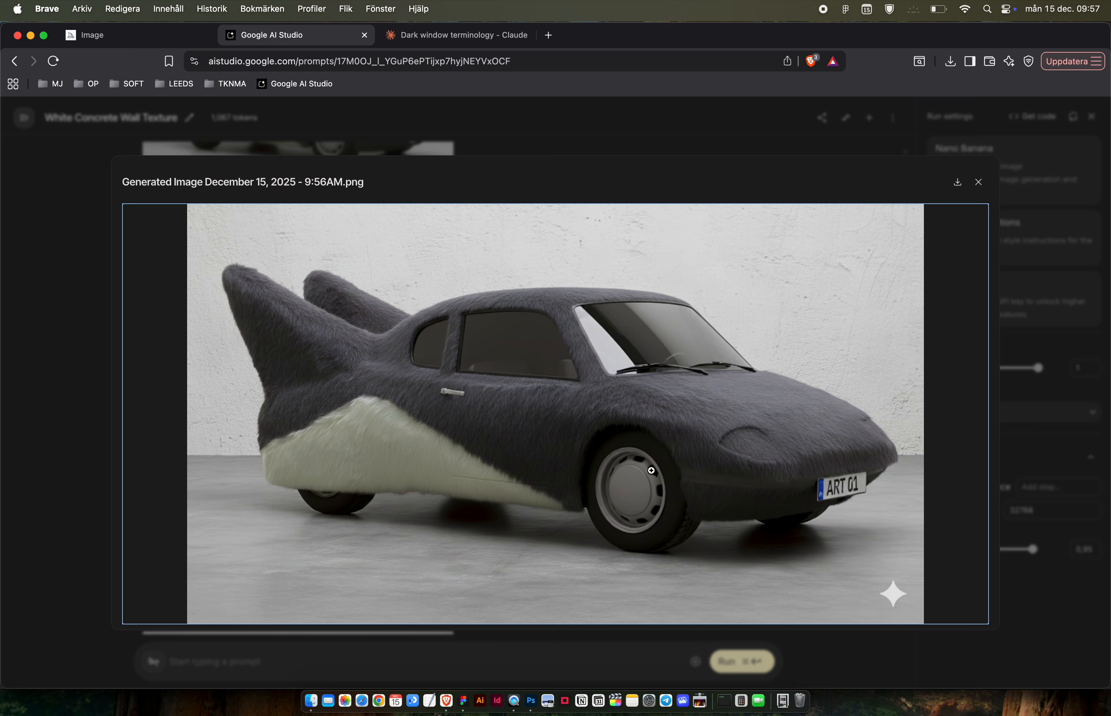
key(Escape)
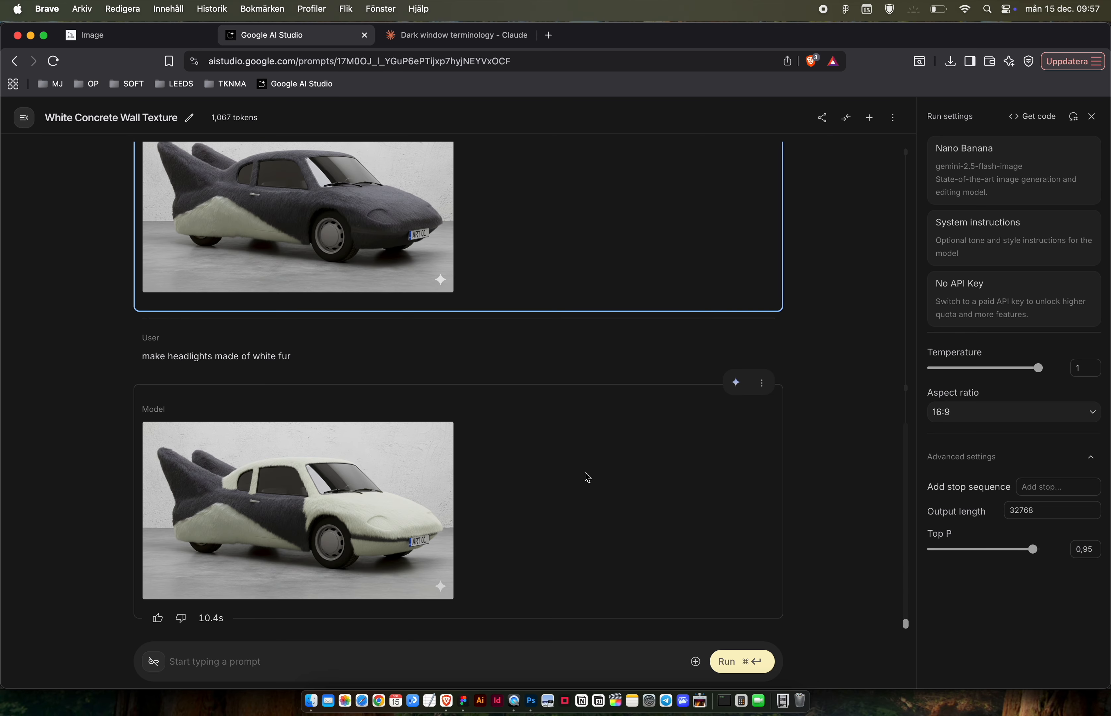
click(334, 496)
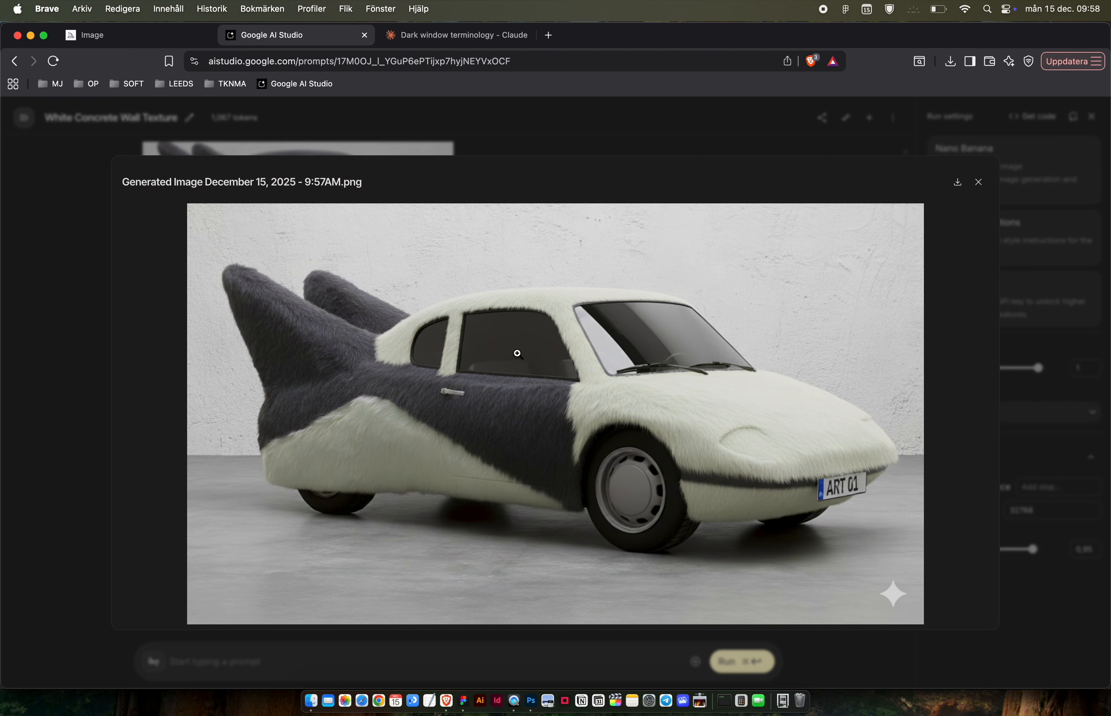
click(869, 488)
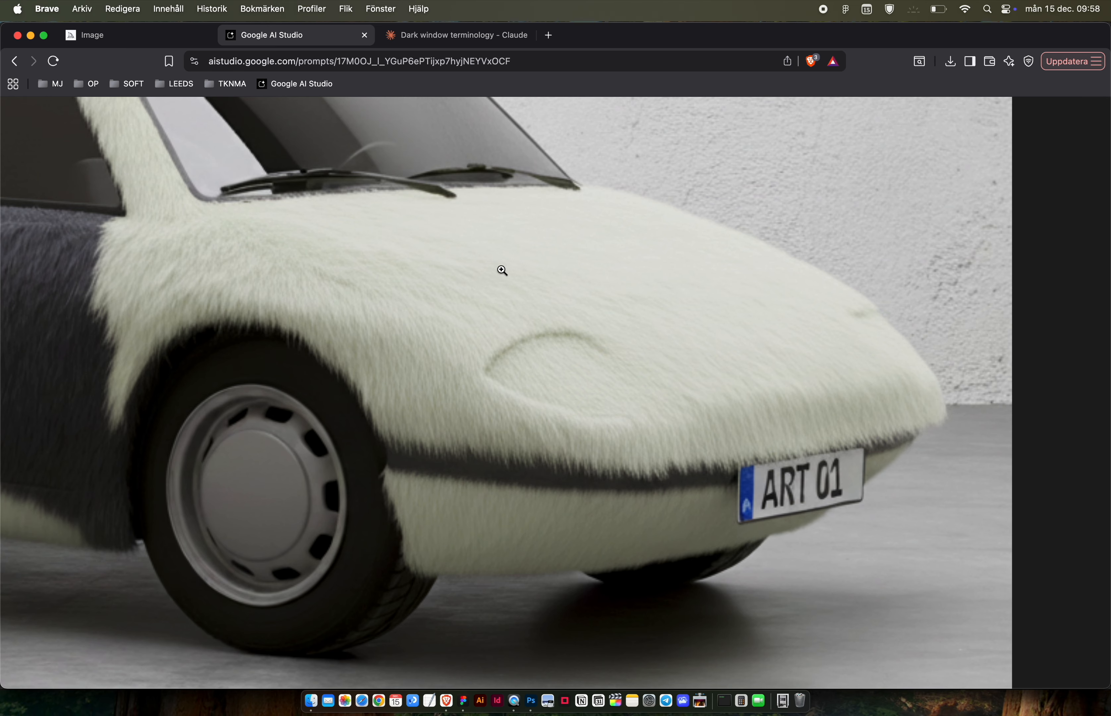
click(552, 329)
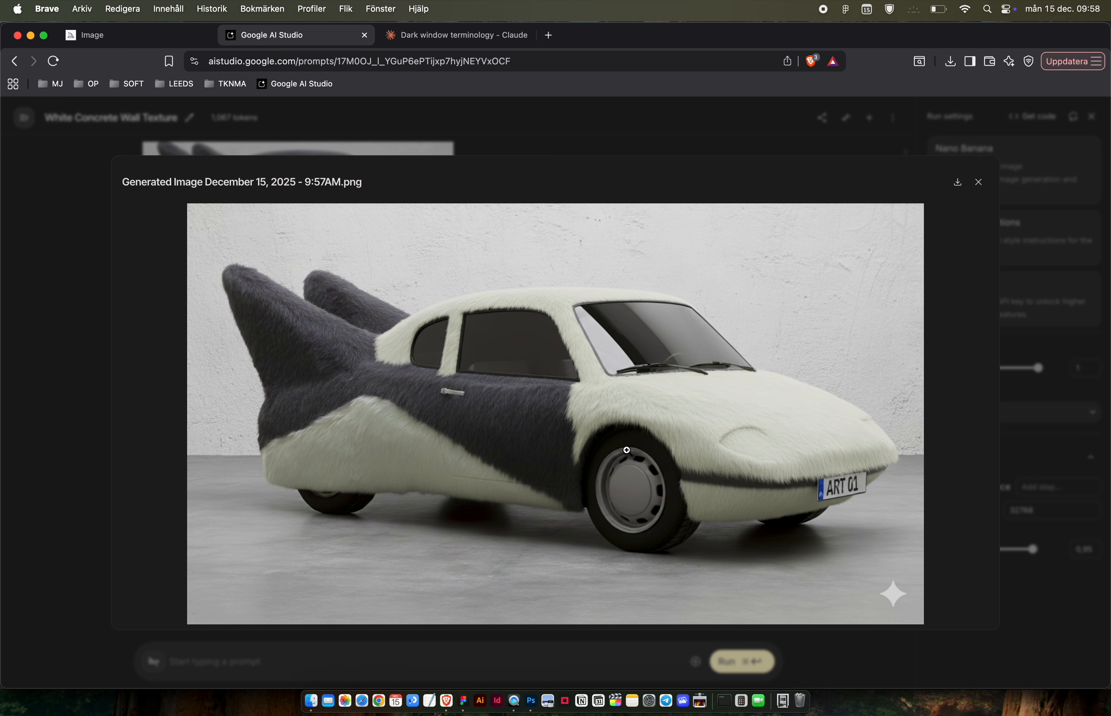
click(672, 507)
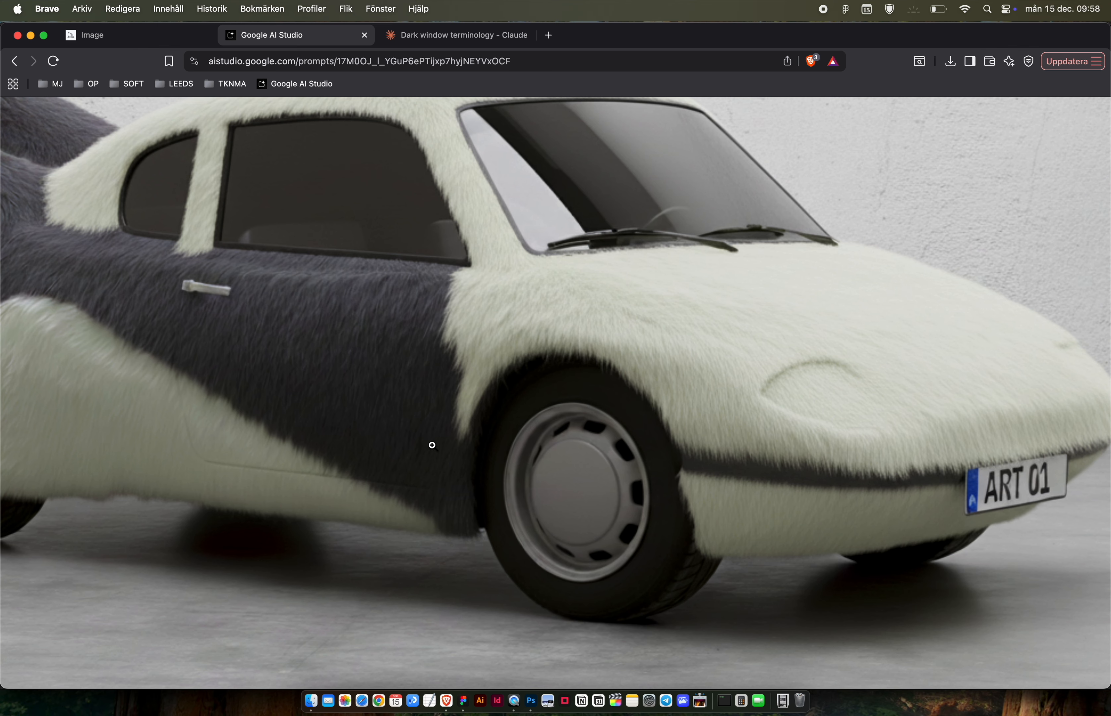
click(546, 312)
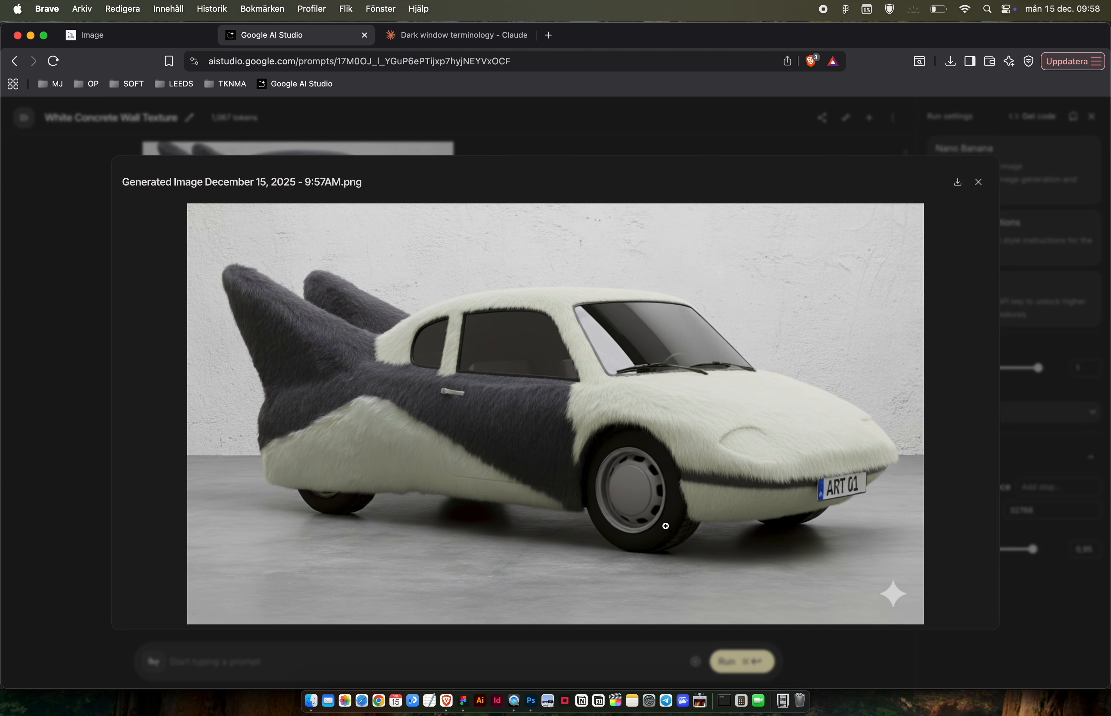
click(602, 435)
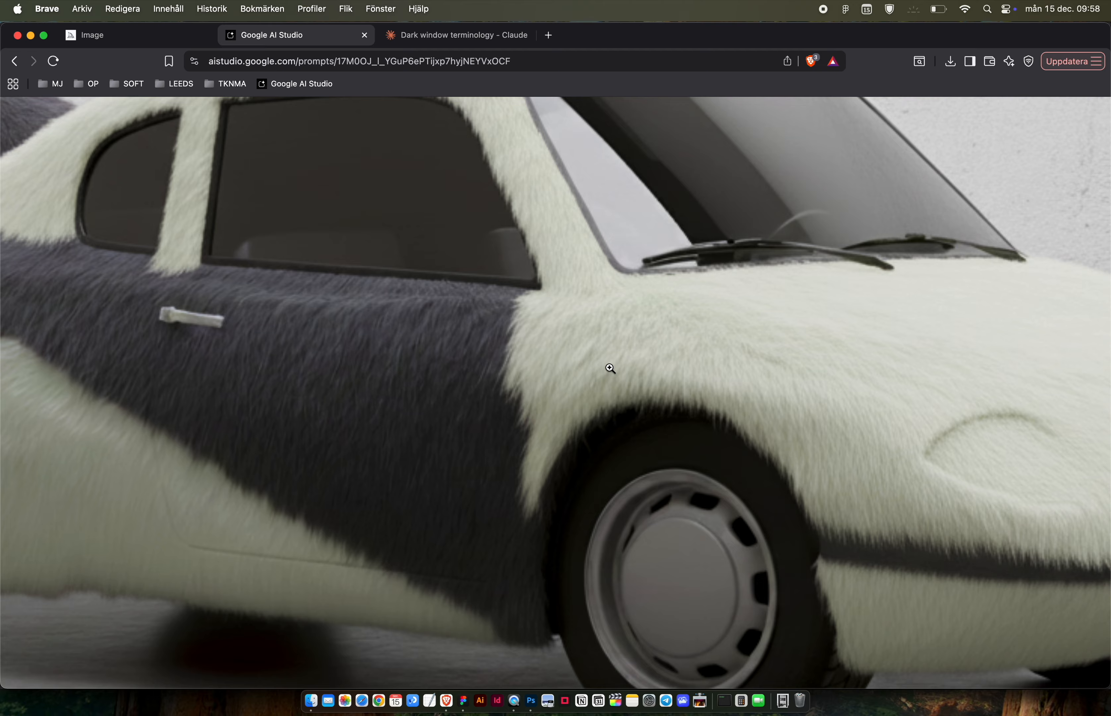
click(626, 322)
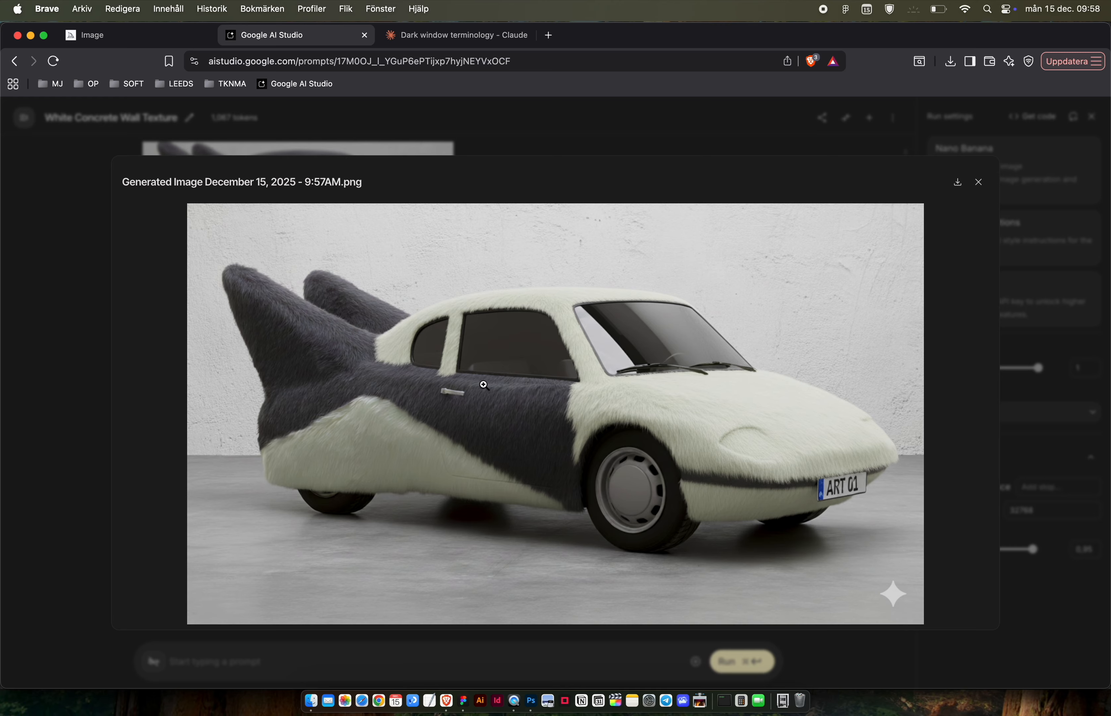
Delete the model's response to the white fur headlights prompt.
key(Escape)
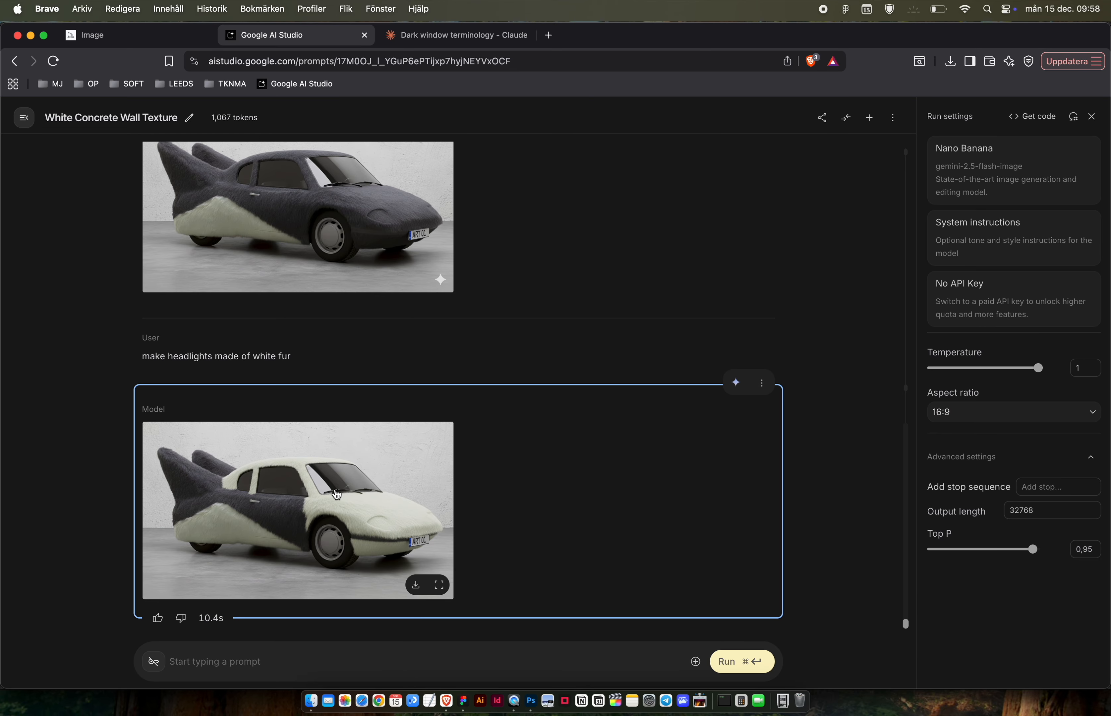
click(765, 385)
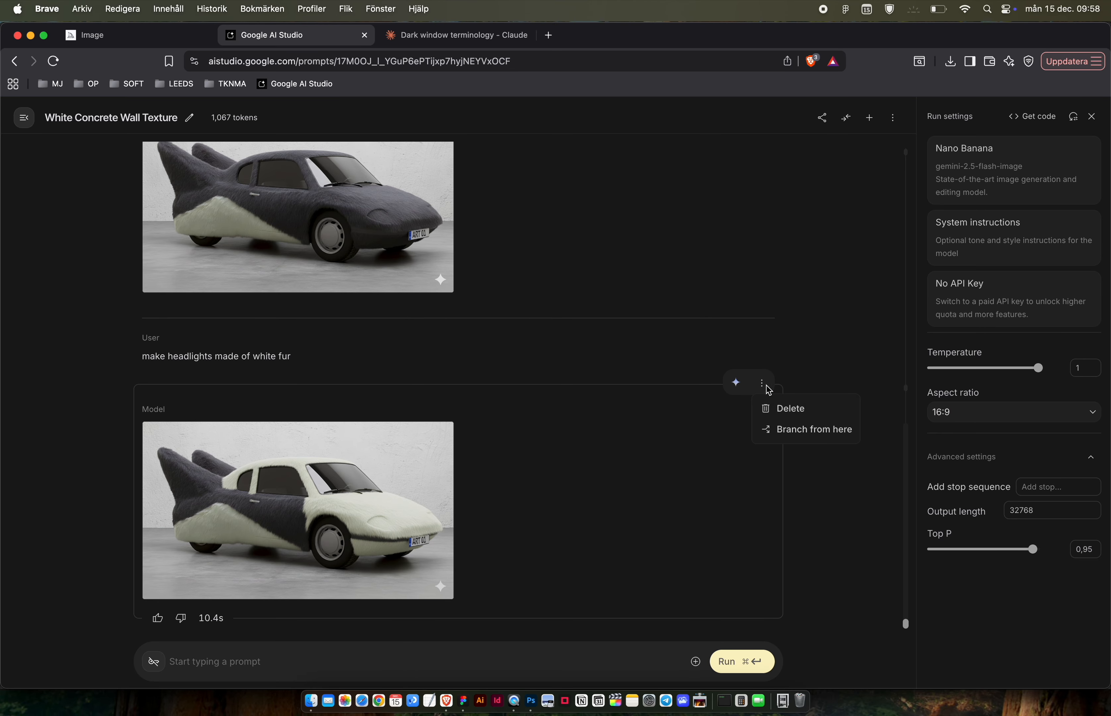
click(787, 409)
View the tinted-window car at full size, switch to Figma and look over the canvas with the collected car versions.
click(274, 464)
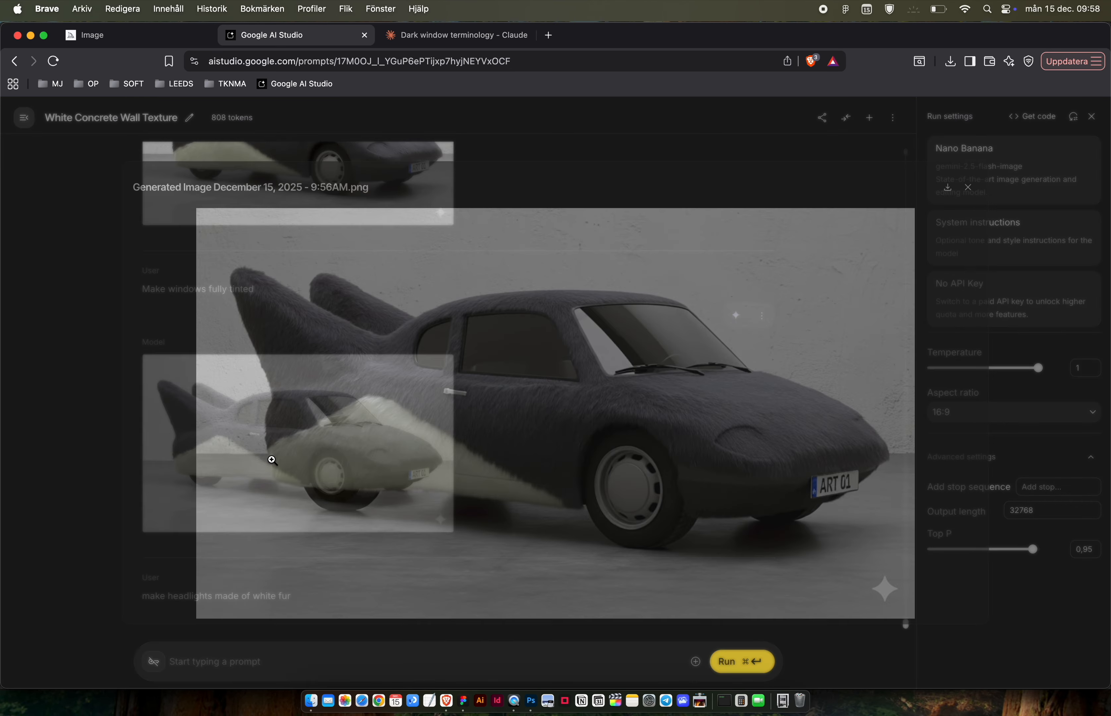
click(463, 700)
scroll(504, 416, down, 10)
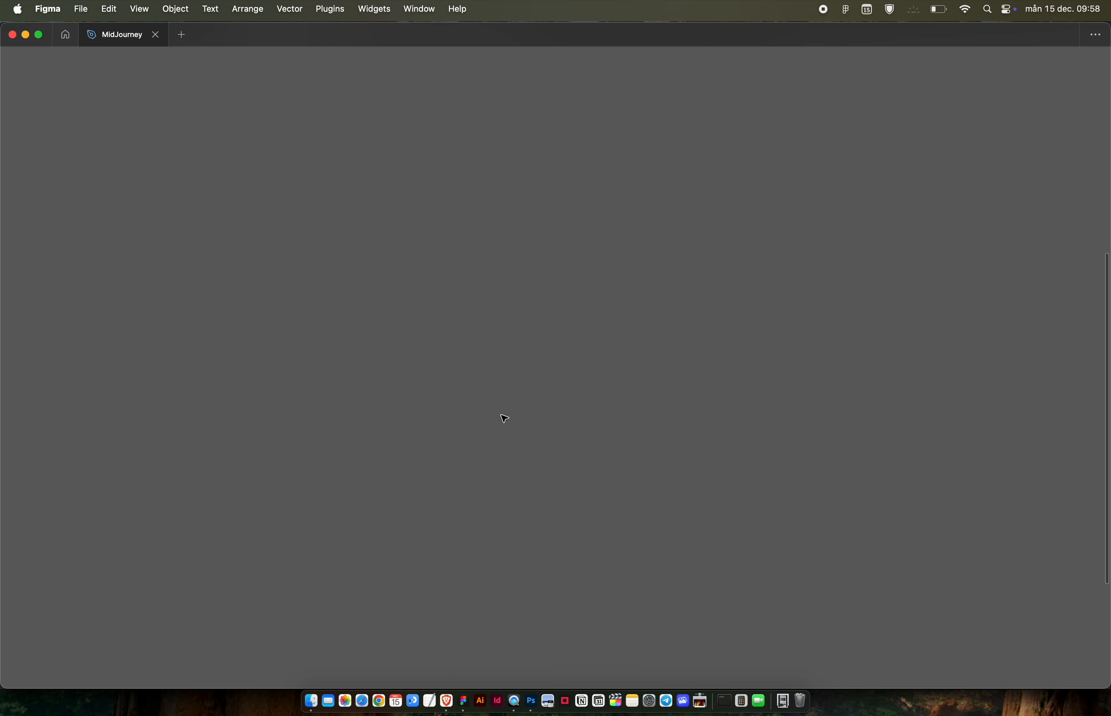
scroll(418, 454, up, 2)
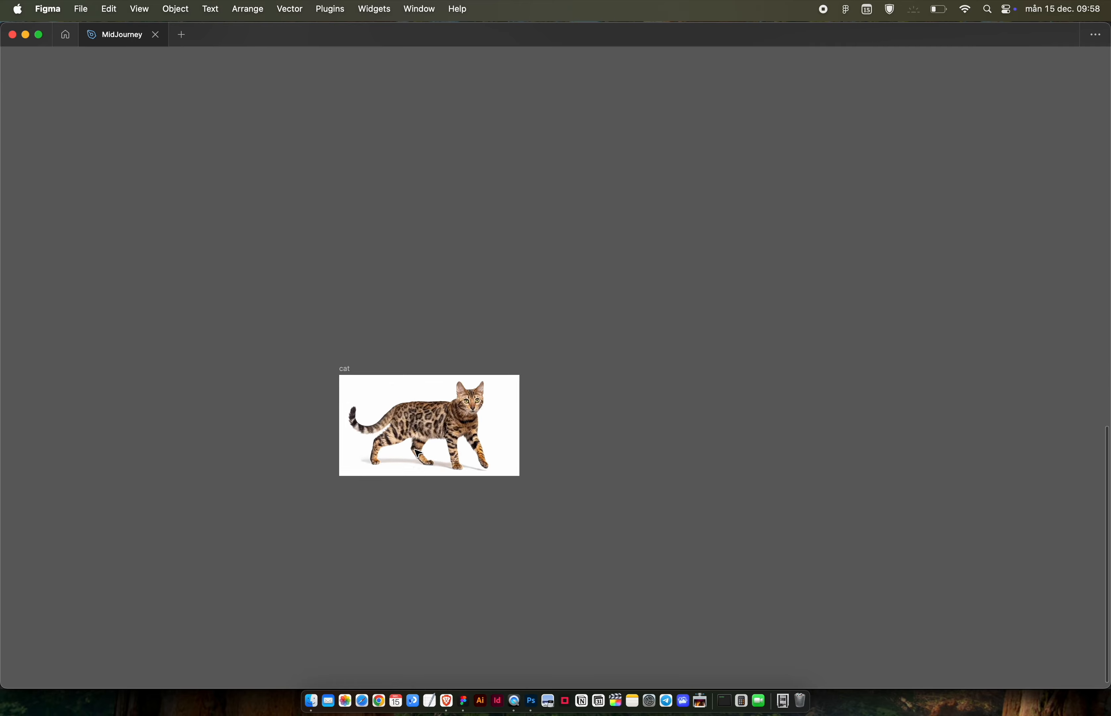
scroll(417, 454, down, 4)
click(418, 452)
scroll(510, 340, down, 15)
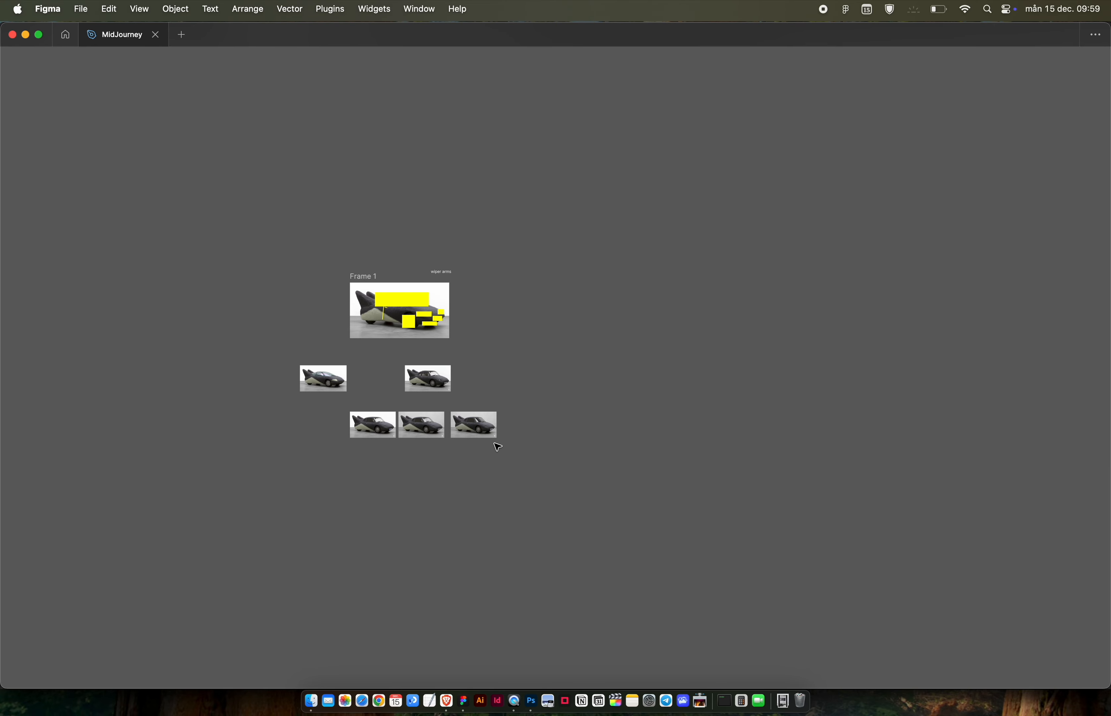
Add the spotted cat reference image to the canvas near the end of the lower car row.
scroll(510, 428, up, 5)
key(shift+2)
scroll(566, 425, down, 2)
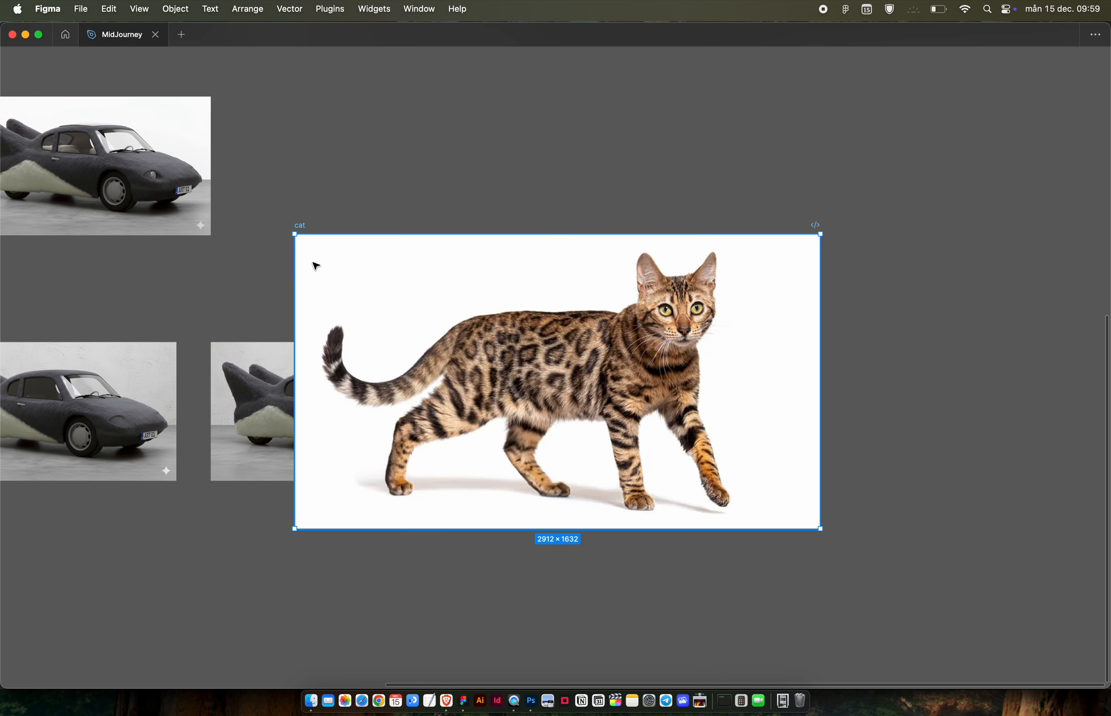
Try scaling the cat image down to about 1101 × 617 beside the tinted-window car for comparison, and undo the changes.
drag(295, 234, 575, 414)
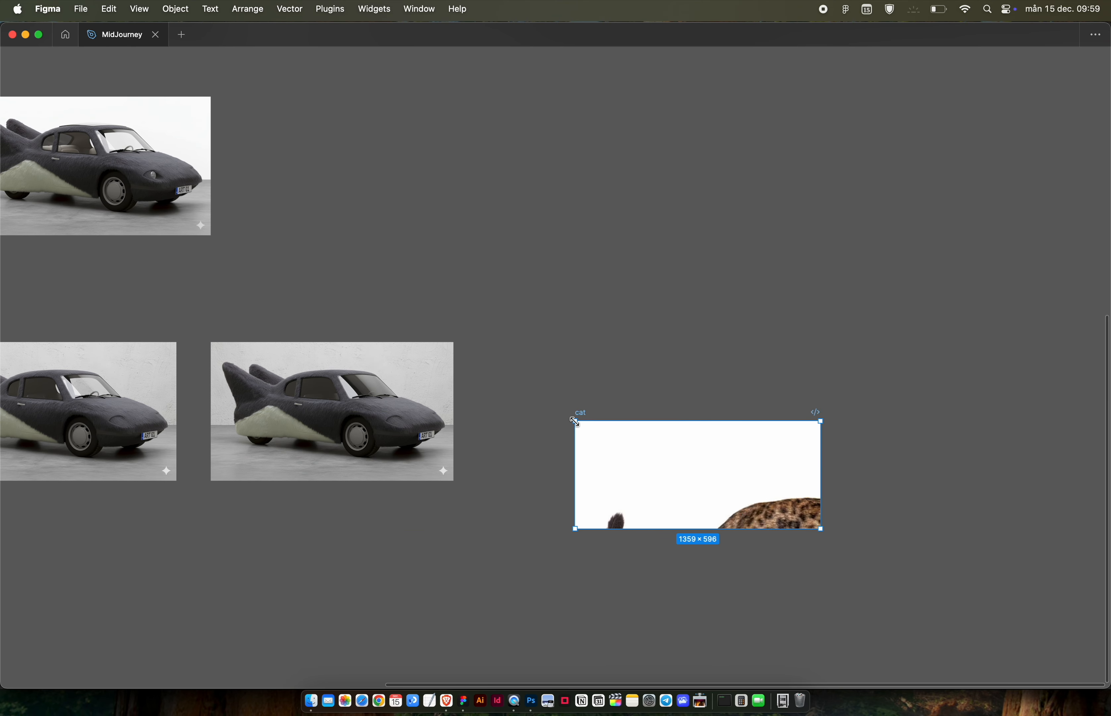
key(super+z)
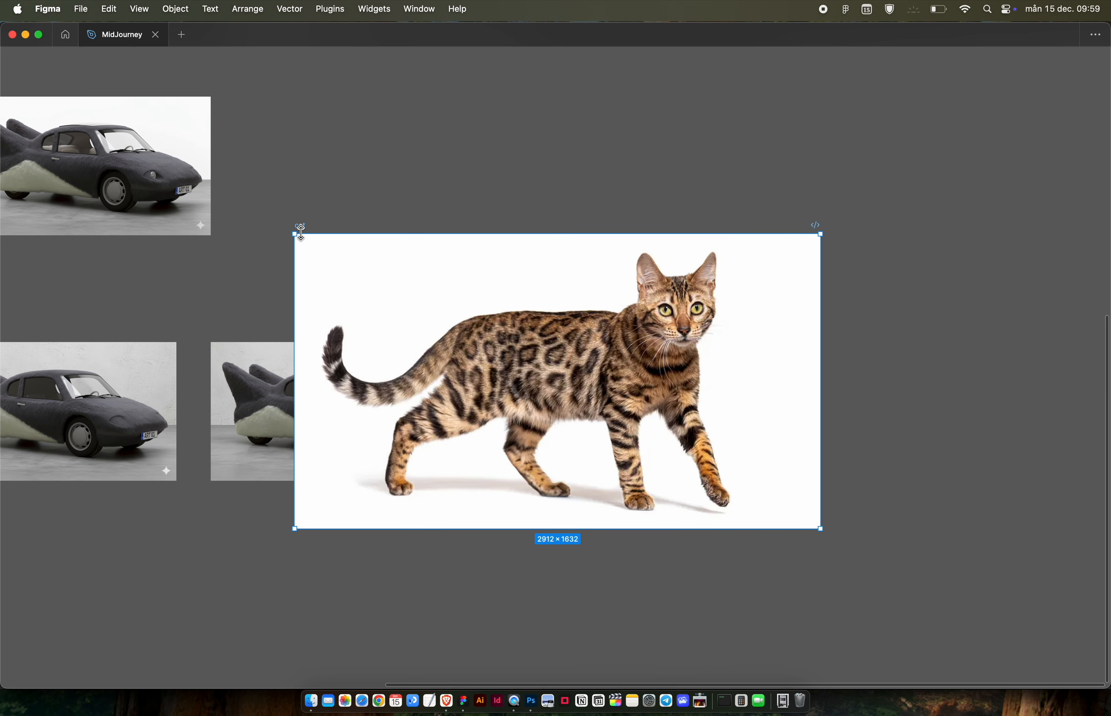
drag(296, 234, 622, 416)
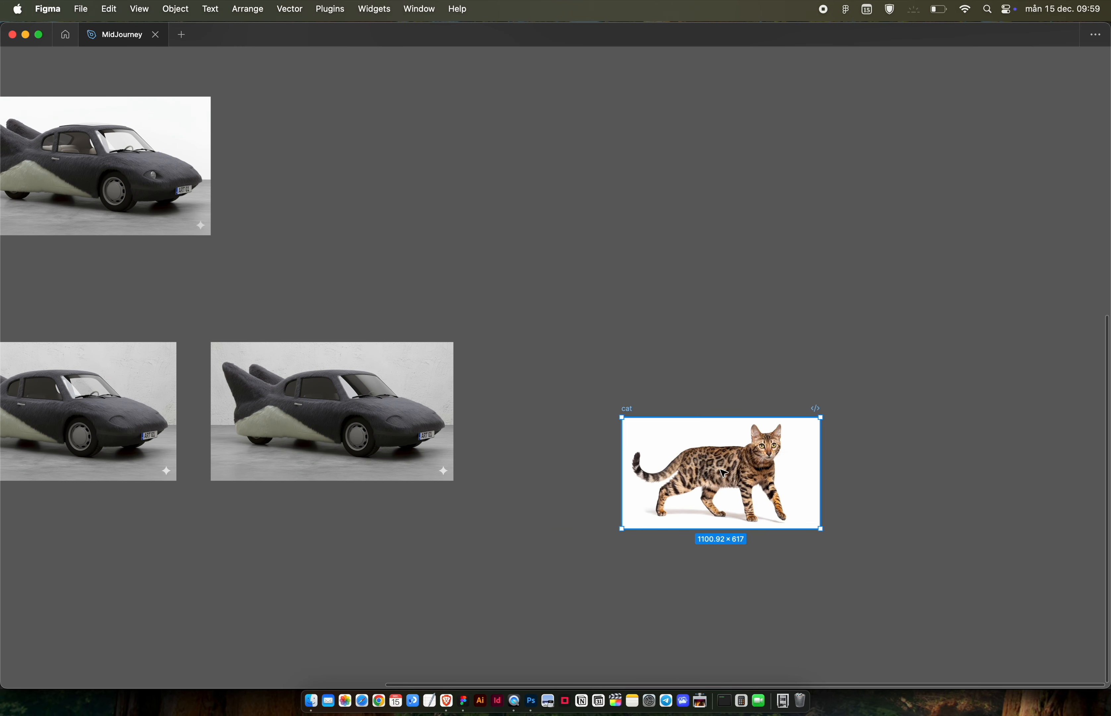
drag(738, 477, 623, 404)
scroll(507, 424, up, 5)
scroll(507, 424, up, 2)
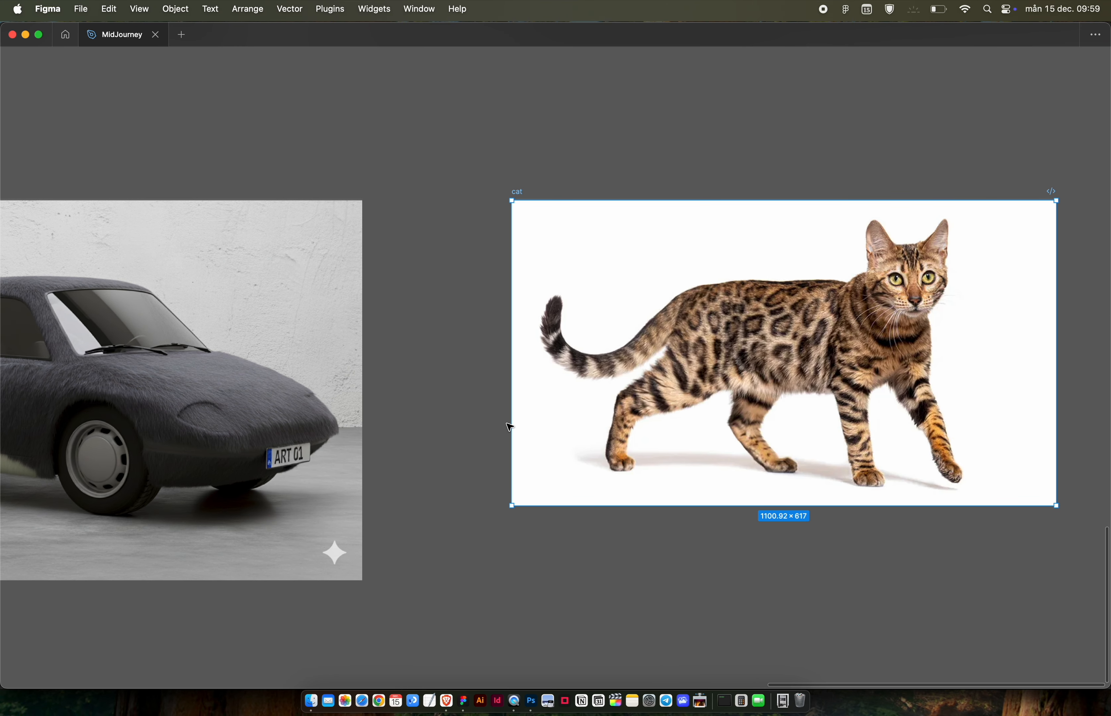
scroll(509, 427, left, 8)
scroll(568, 451, left, 5)
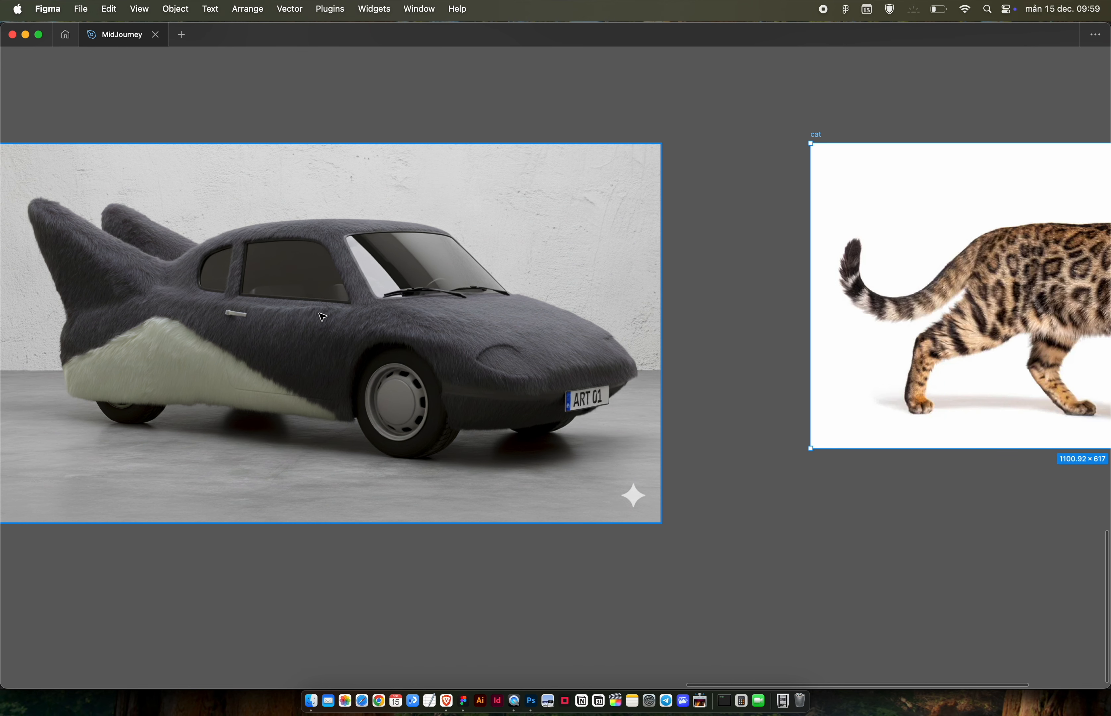
scroll(322, 317, down, 5)
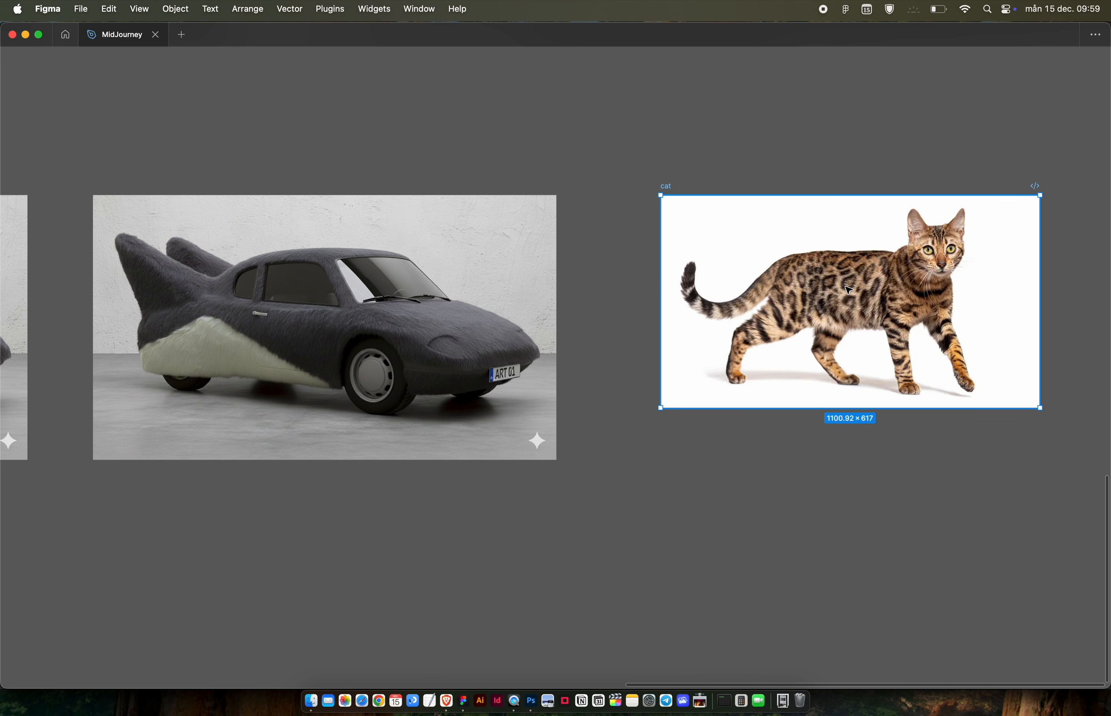
key(super+z)
key(super+z)
Move the full-size cat image clear of the tinted-window car at the end of the lower row and copy it as PNG.
scroll(778, 354, down, 10)
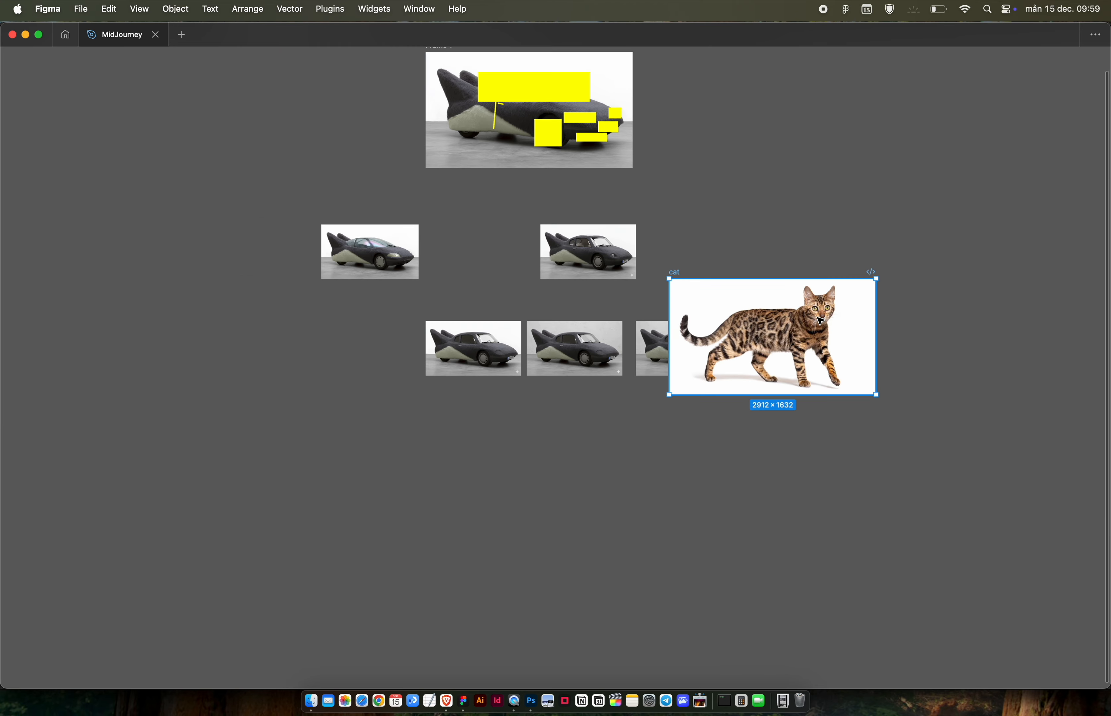
scroll(821, 321, up, 10)
drag(584, 250, 709, 316)
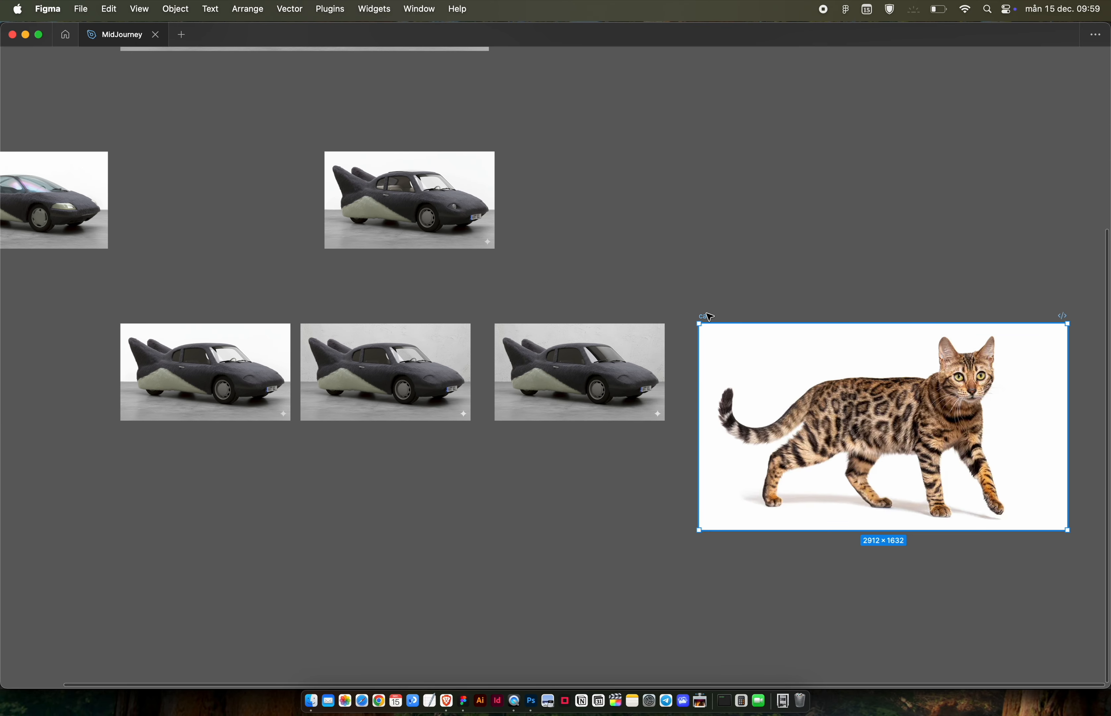
key(super+shift+c)
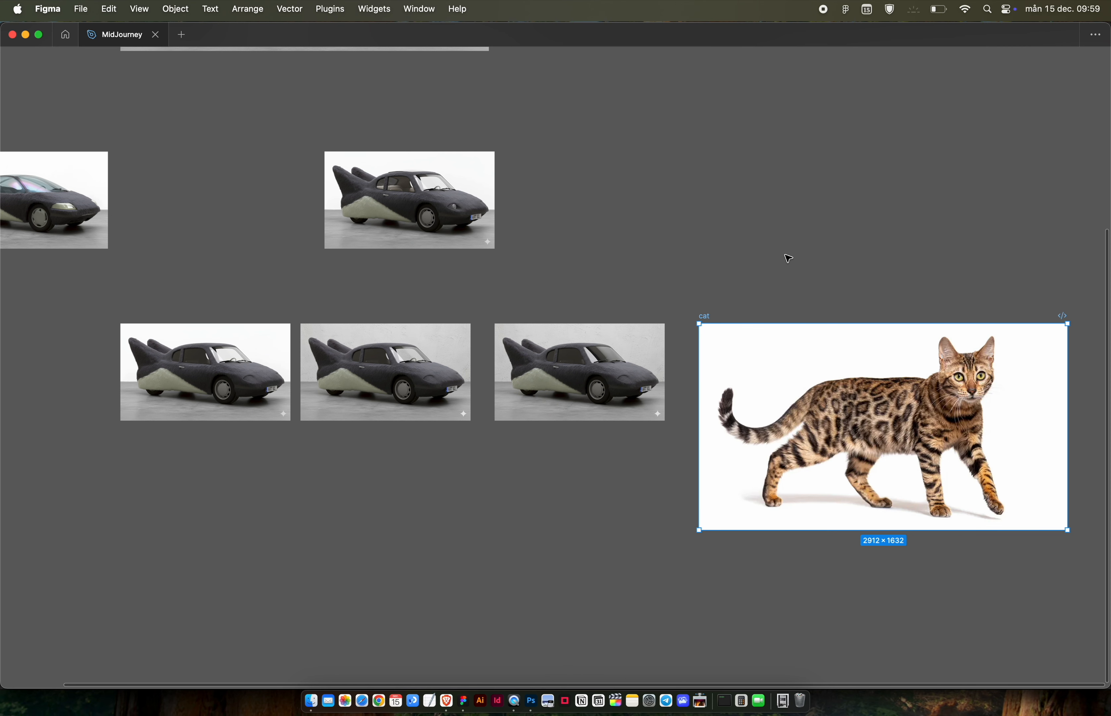
click(537, 349)
click(790, 388)
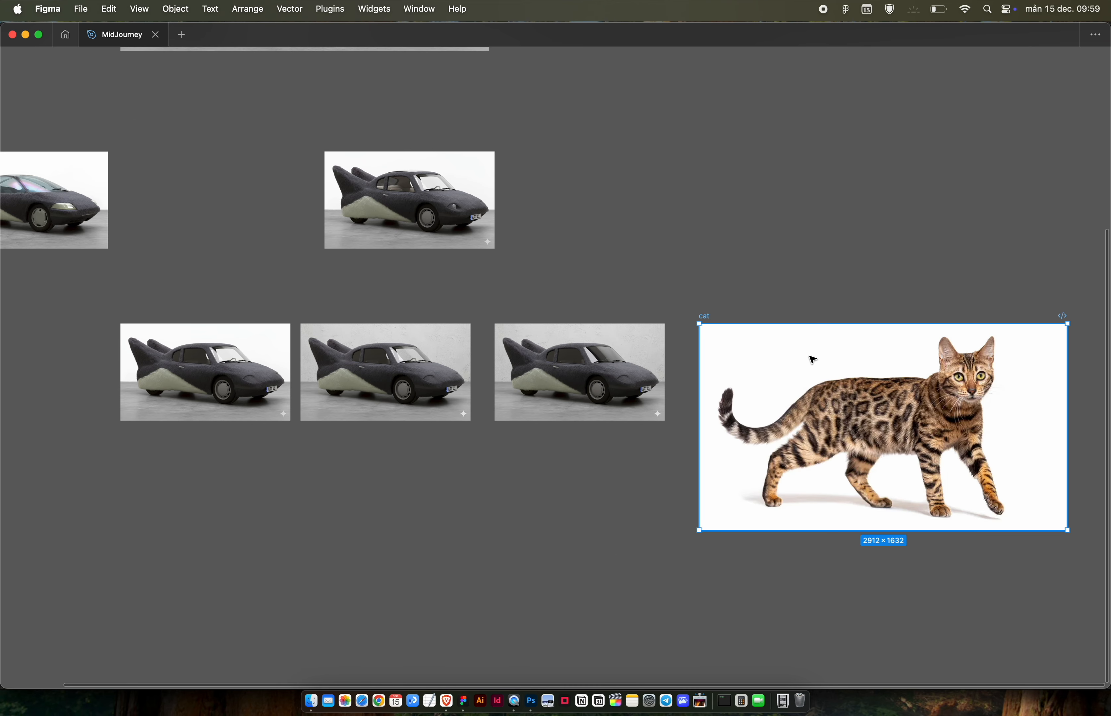
Switch to Google AI Studio, close the enlarged image and delete the "make headlights made of white fur" prompt.
key(super+Tab)
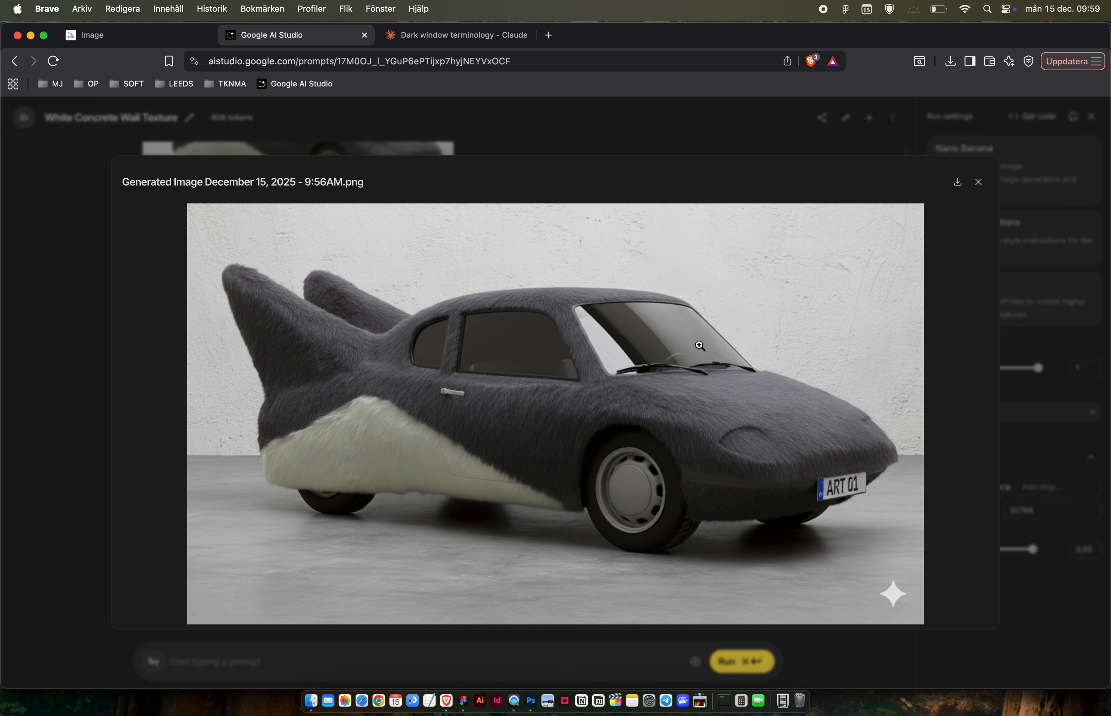
key(Escape)
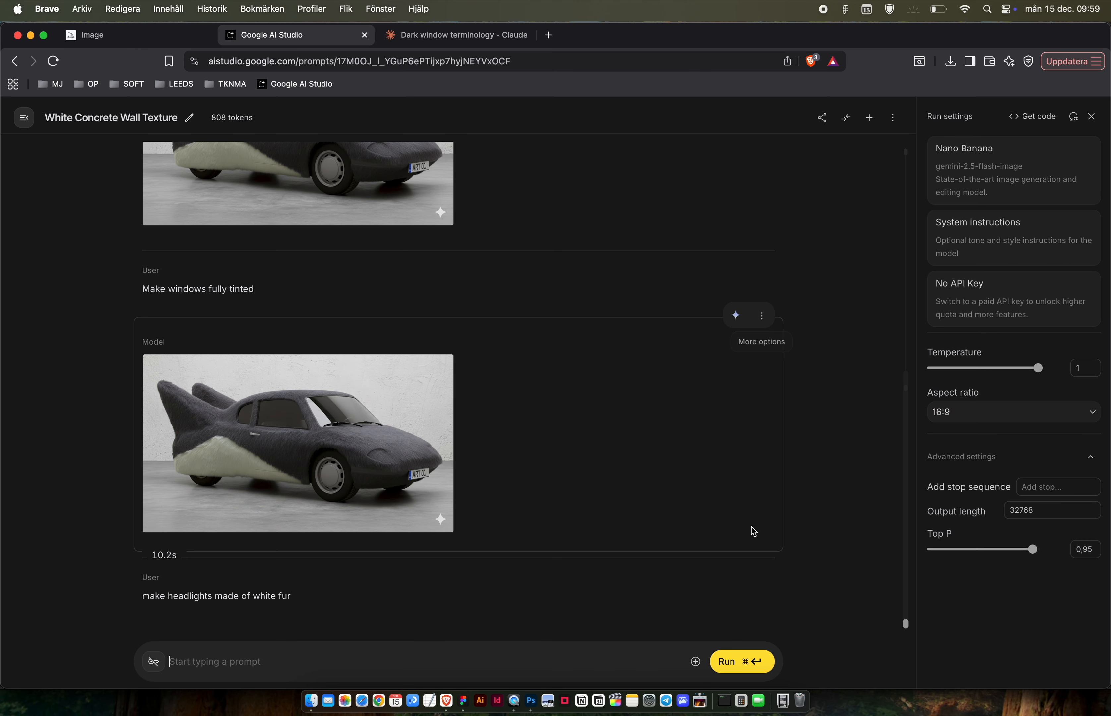
click(762, 556)
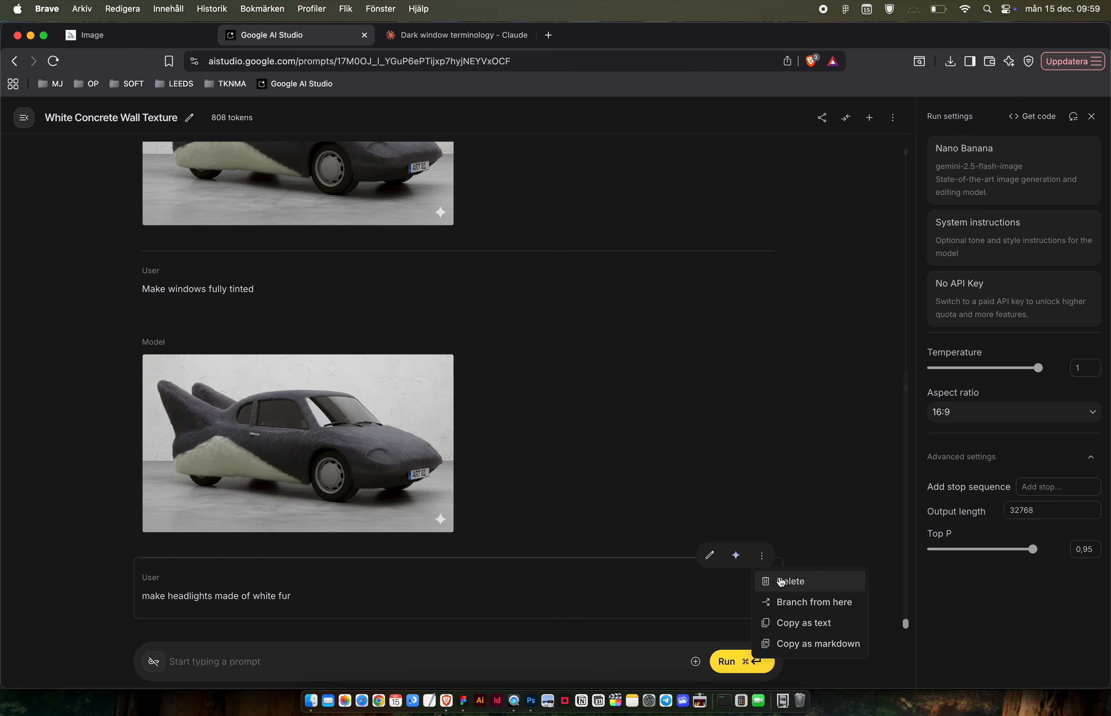
click(779, 579)
Paste the cat image into a new prompt with the text "I want the car fur to match the cat fur" and run it.
click(422, 664)
key(super+v)
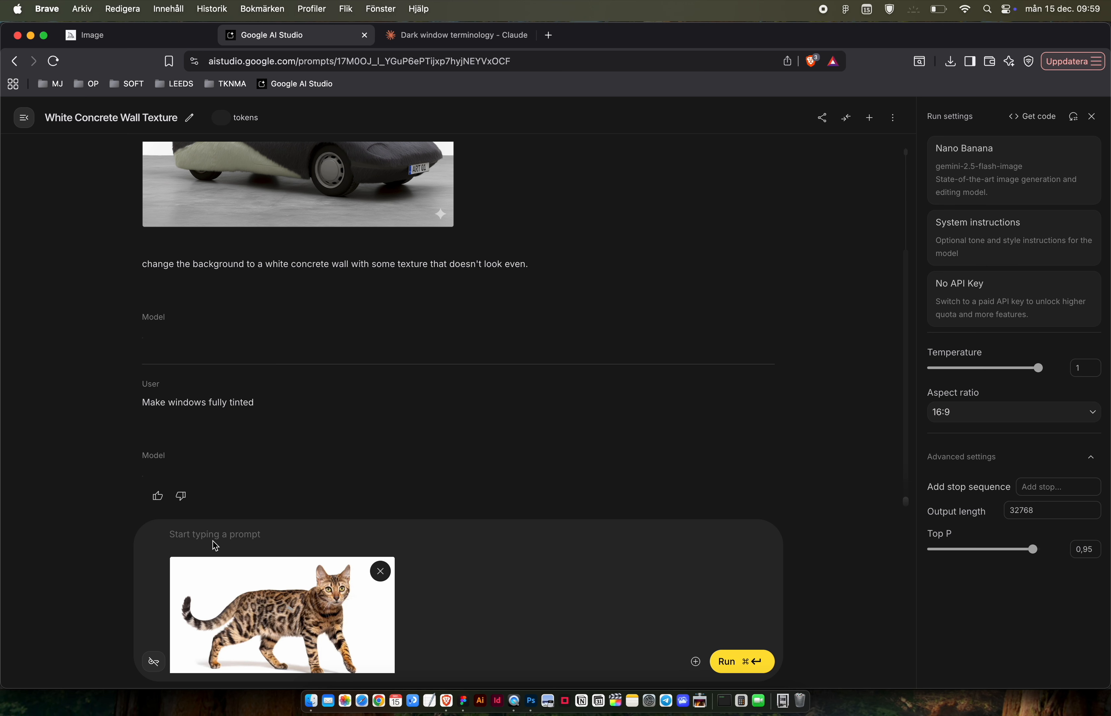
text(I wa)
text(n)
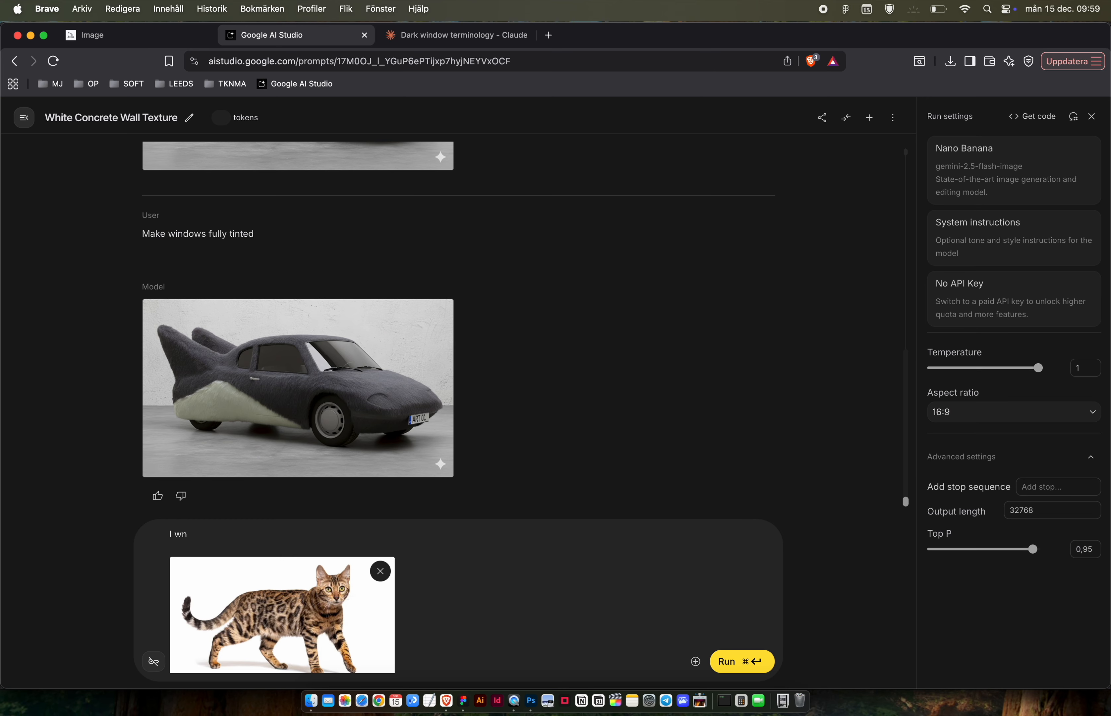
key(BackSpace)
text(ant the )
text(fur)
key(BackSpace)
key(BackSpace)
text(car fur to match the ca)
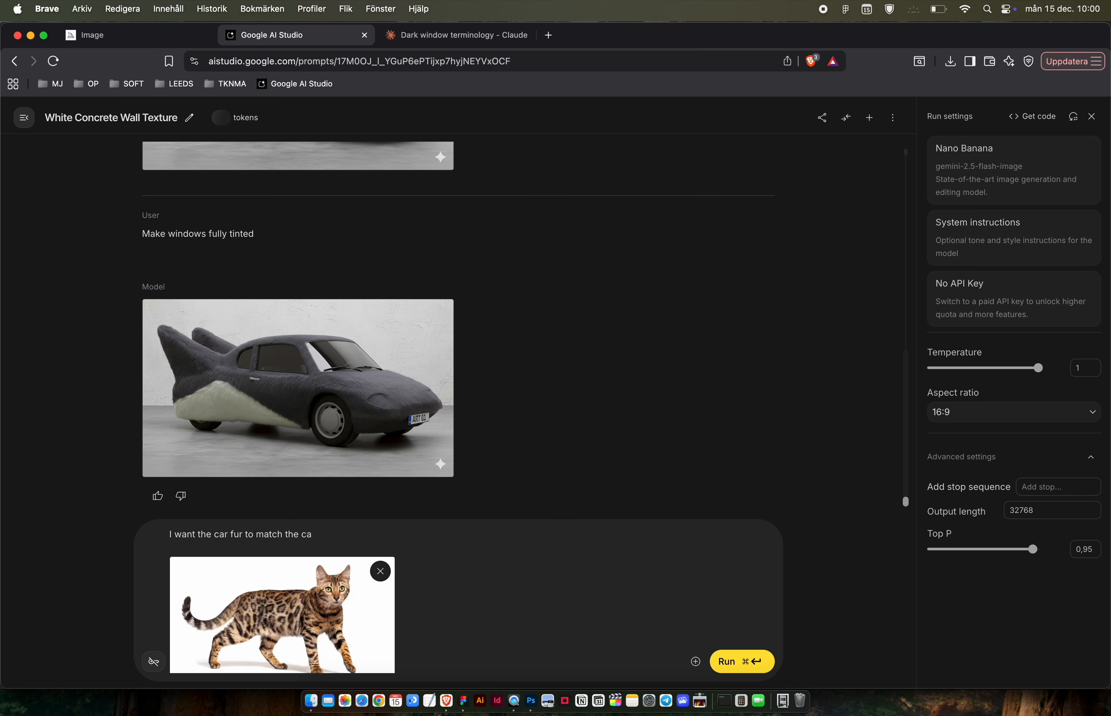
text(t fur)
key(super+Return)
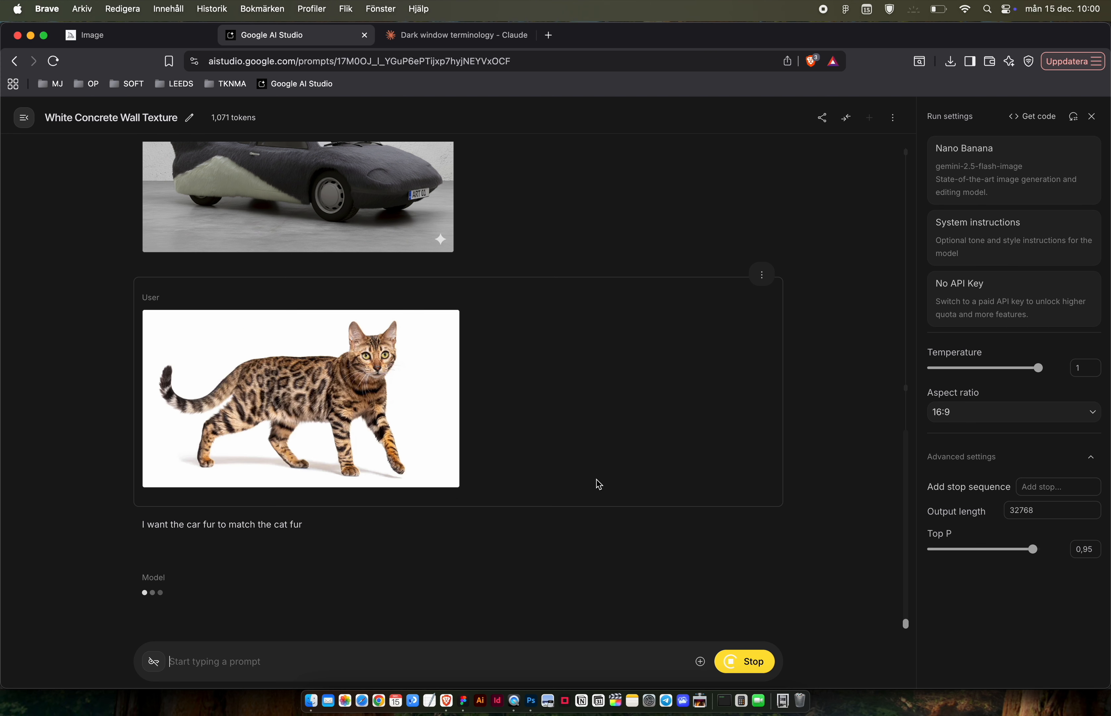
View the tinted-window car at full size, and examine the newly generated spotted-fur car enlarged for comparison.
scroll(599, 483, up, 2)
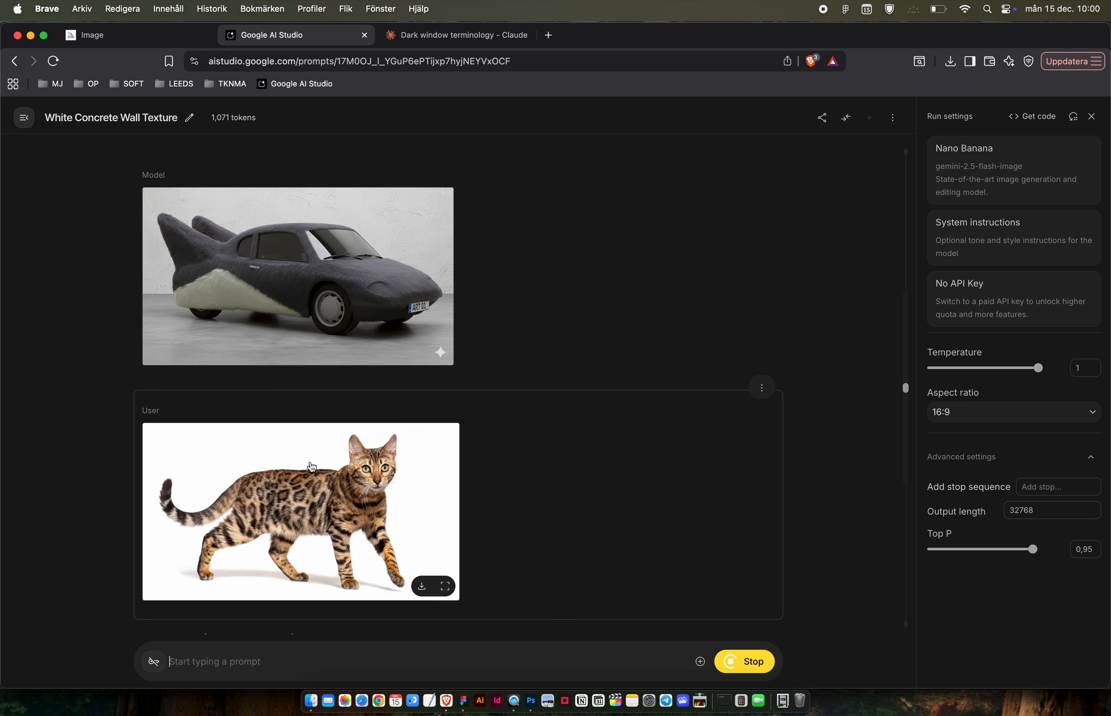
click(257, 264)
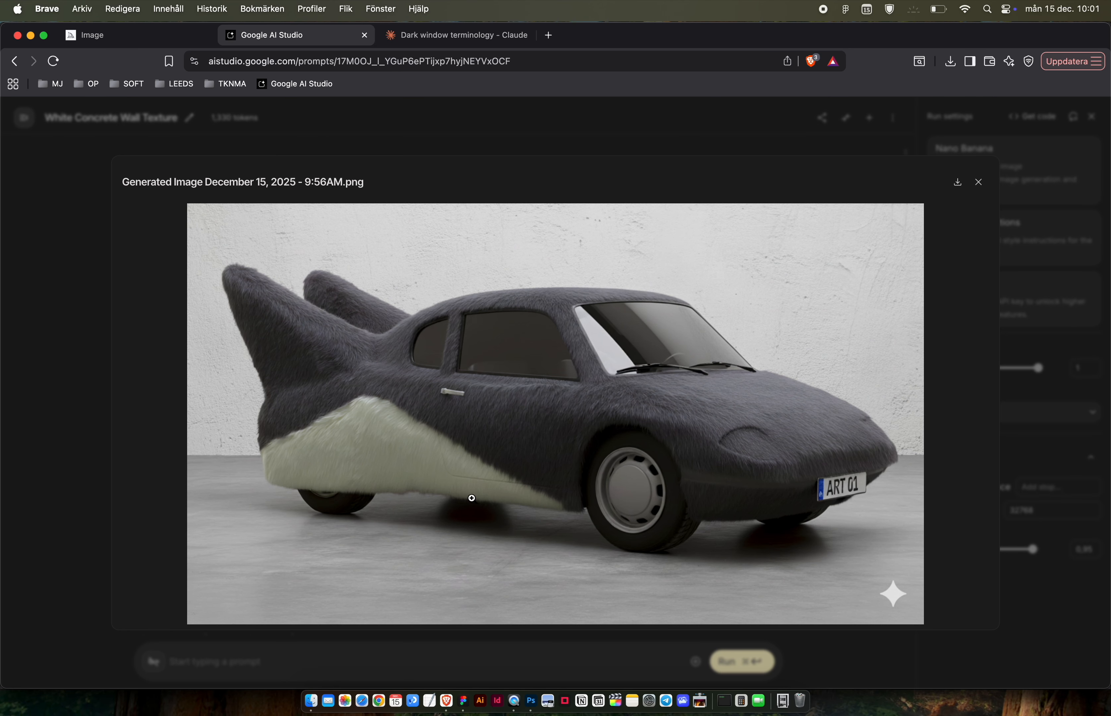
key(Escape)
scroll(548, 394, down, 5)
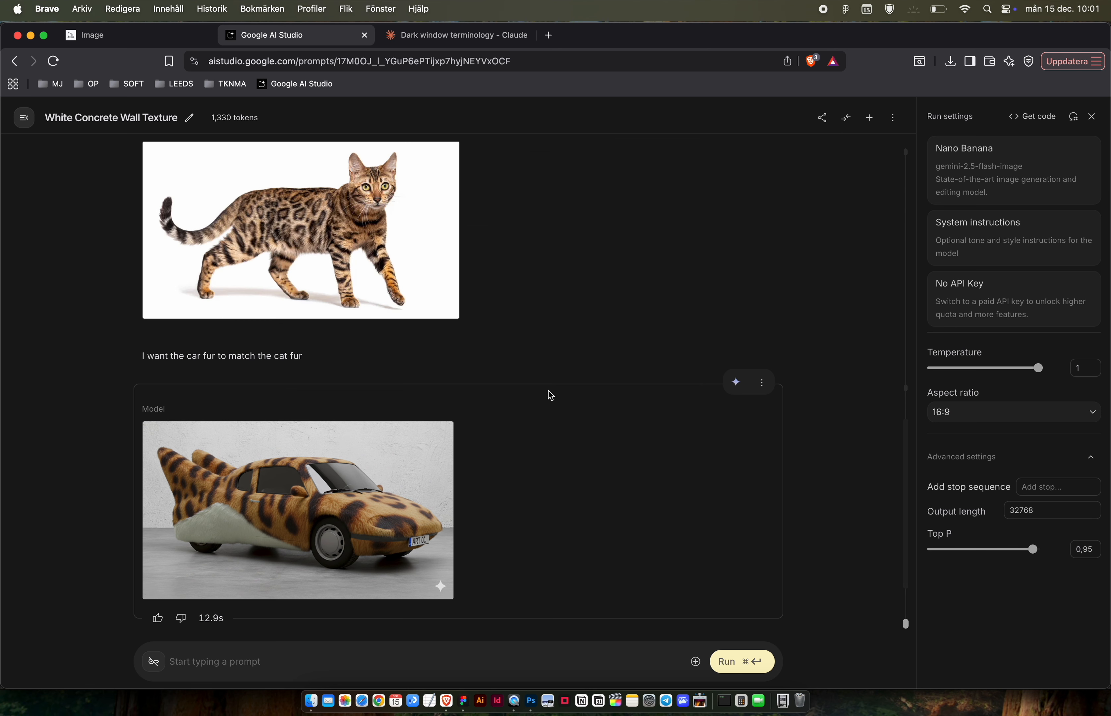
click(311, 583)
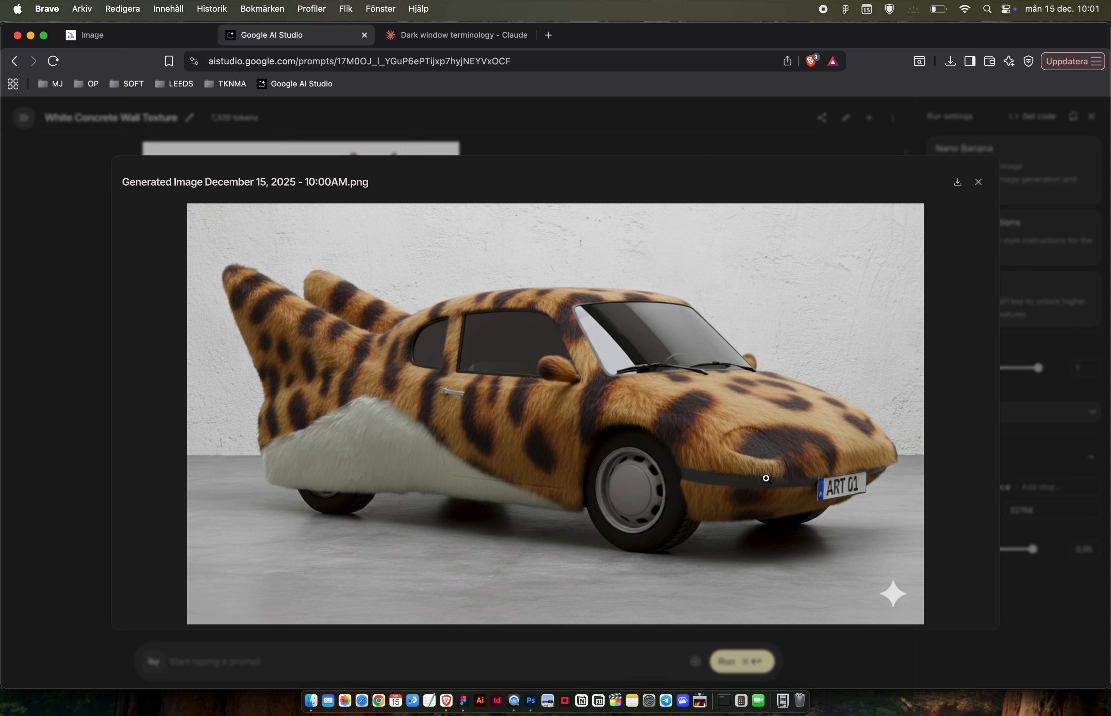
click(516, 406)
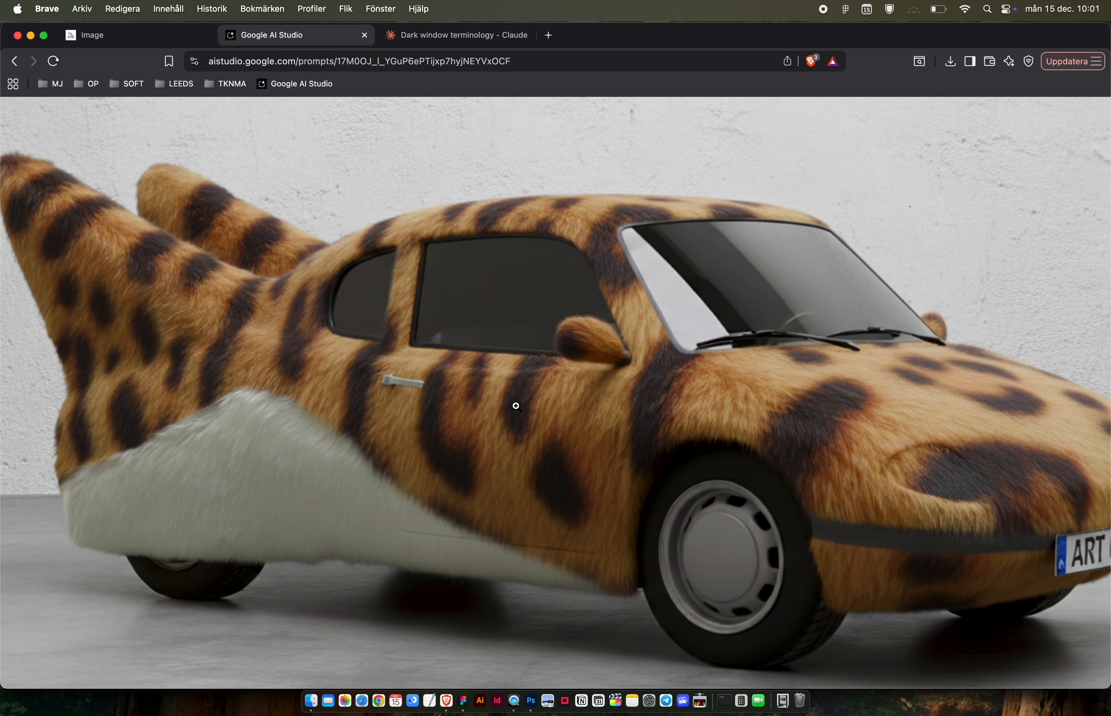
click(515, 406)
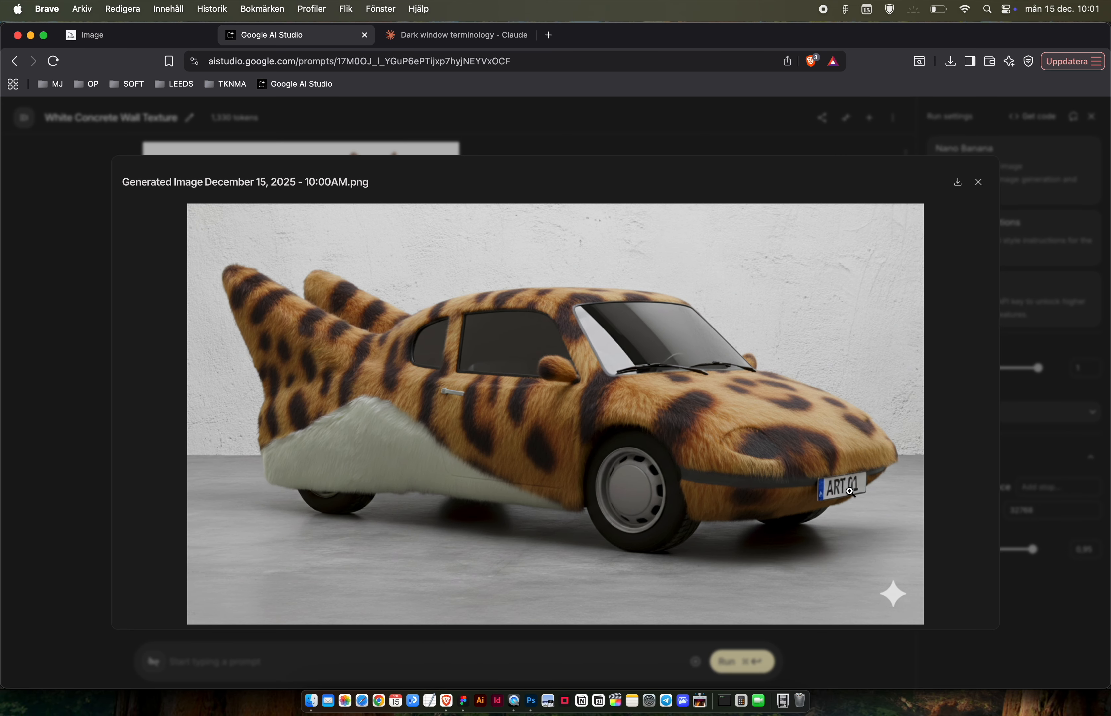
Copy the generated spotted-fur car image and switch to Figma.
right_click(507, 357)
click(567, 394)
key(super+Tab)
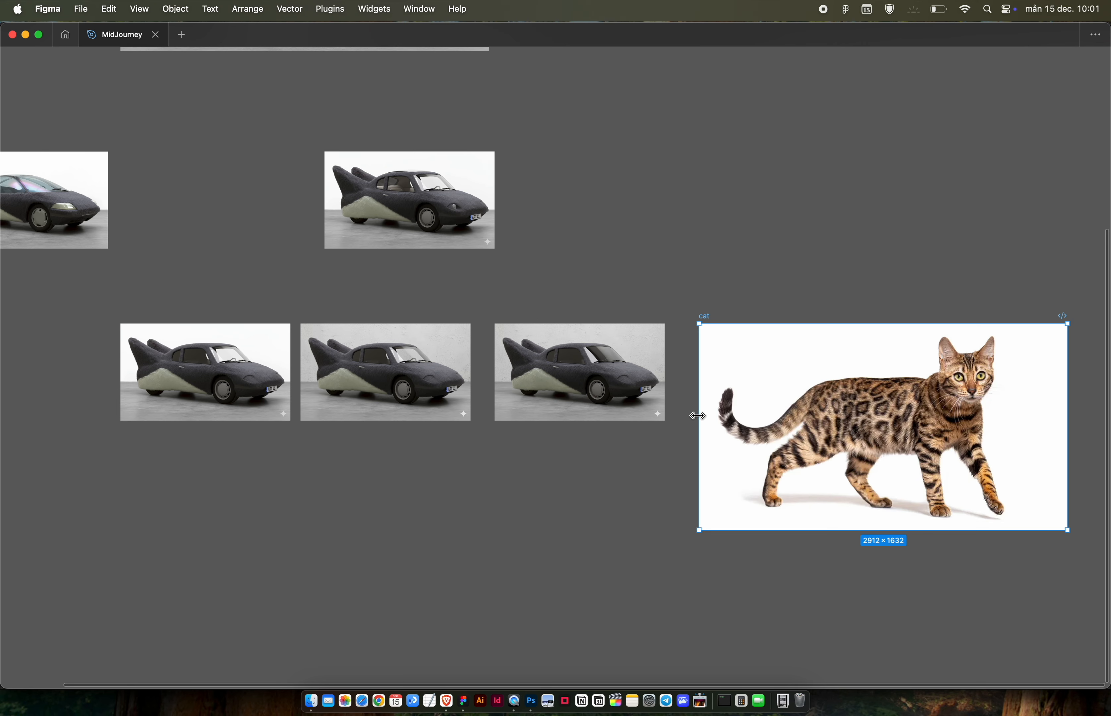
Move the cat image below the lower car row and paste the spotted-fur car at the end of that row.
click(571, 495)
drag(777, 372, 399, 609)
click(636, 515)
key(super+v)
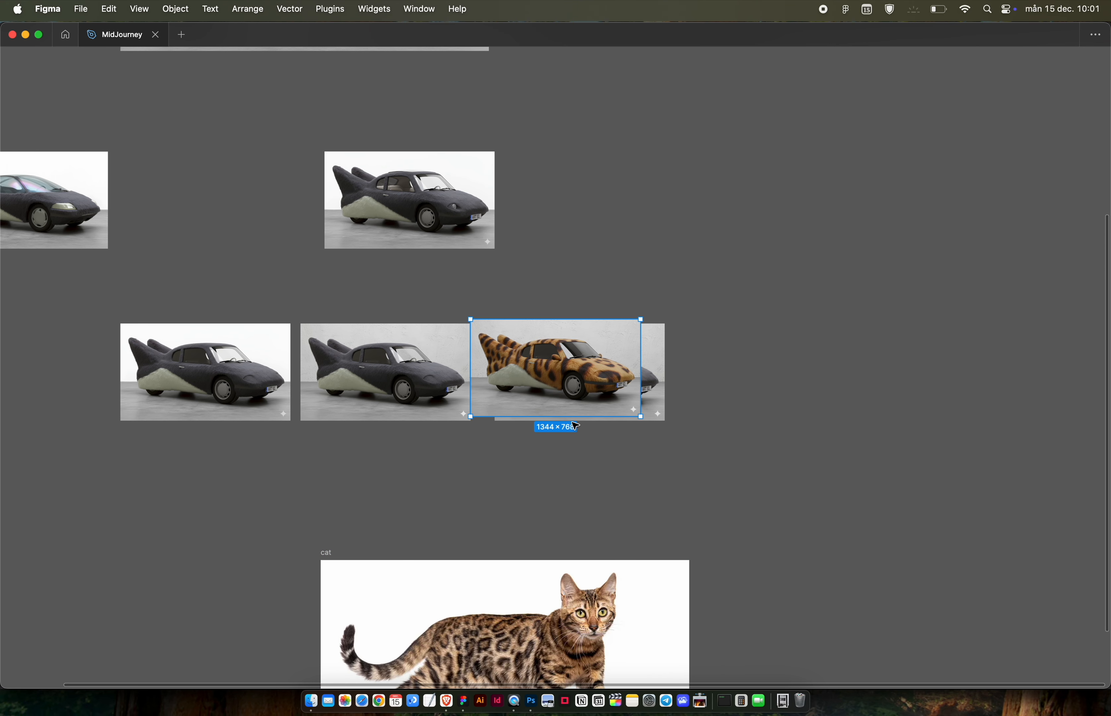
drag(562, 365, 803, 365)
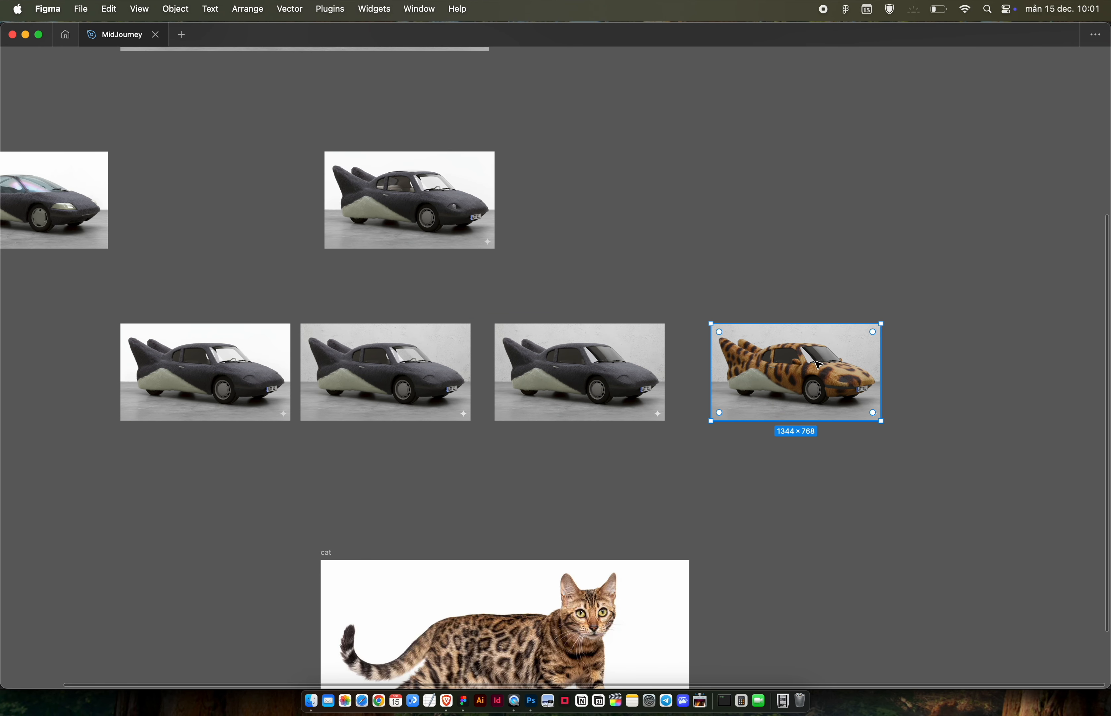
Examine the spotted-fur car's pattern, mirrors and front up close, and compare it with the dark tinted-window version.
scroll(818, 364, up, 10)
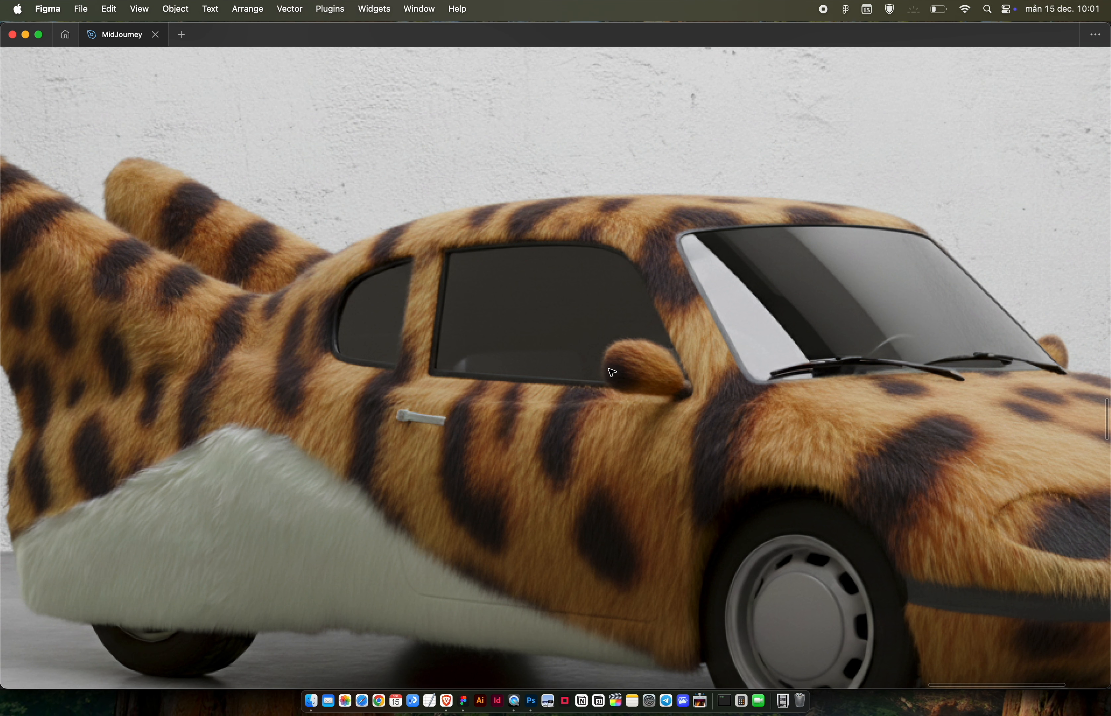
scroll(667, 388, down, 5)
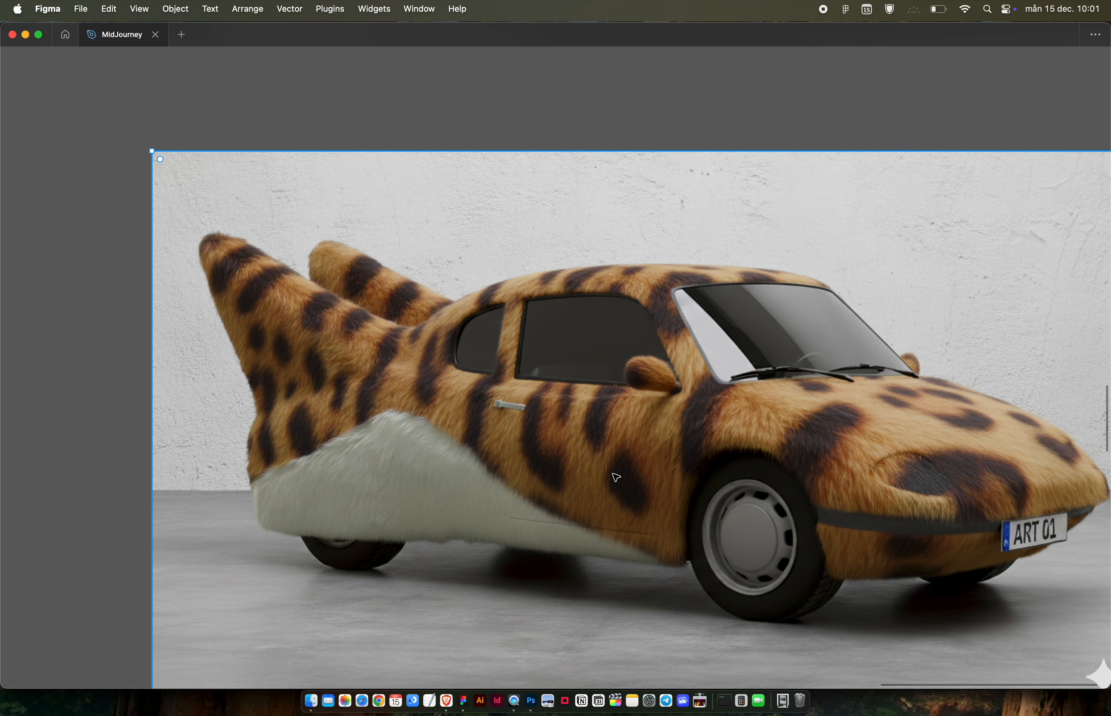
scroll(616, 477, right, 4)
scroll(616, 477, up, 1)
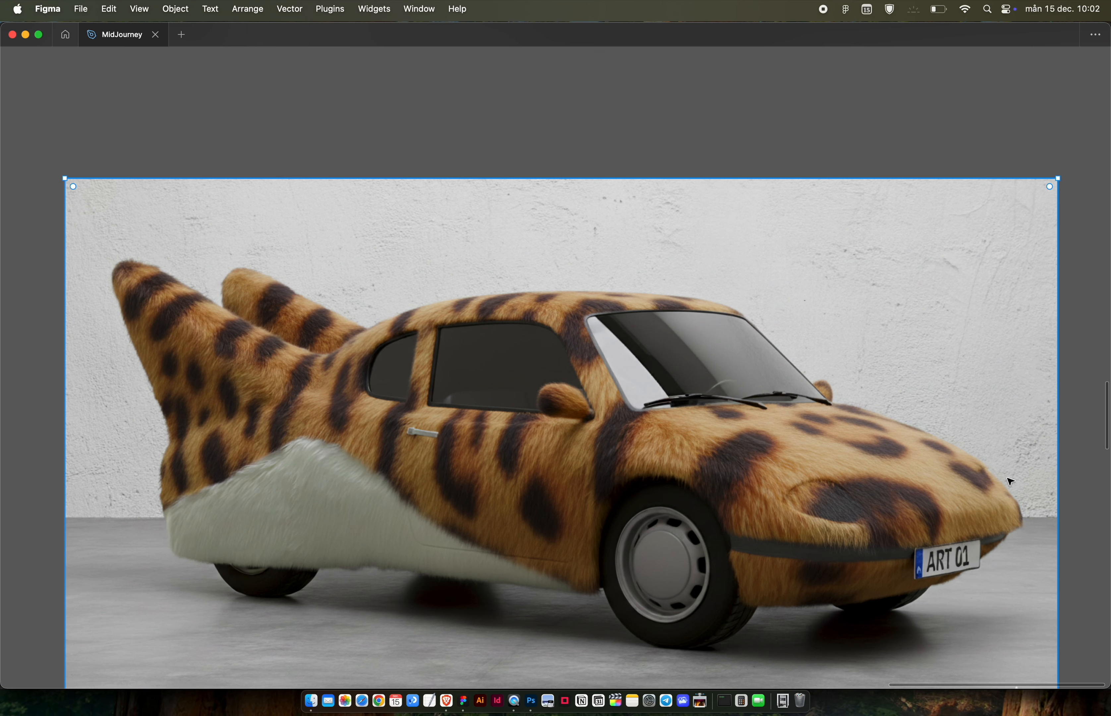
scroll(552, 425, down, 5)
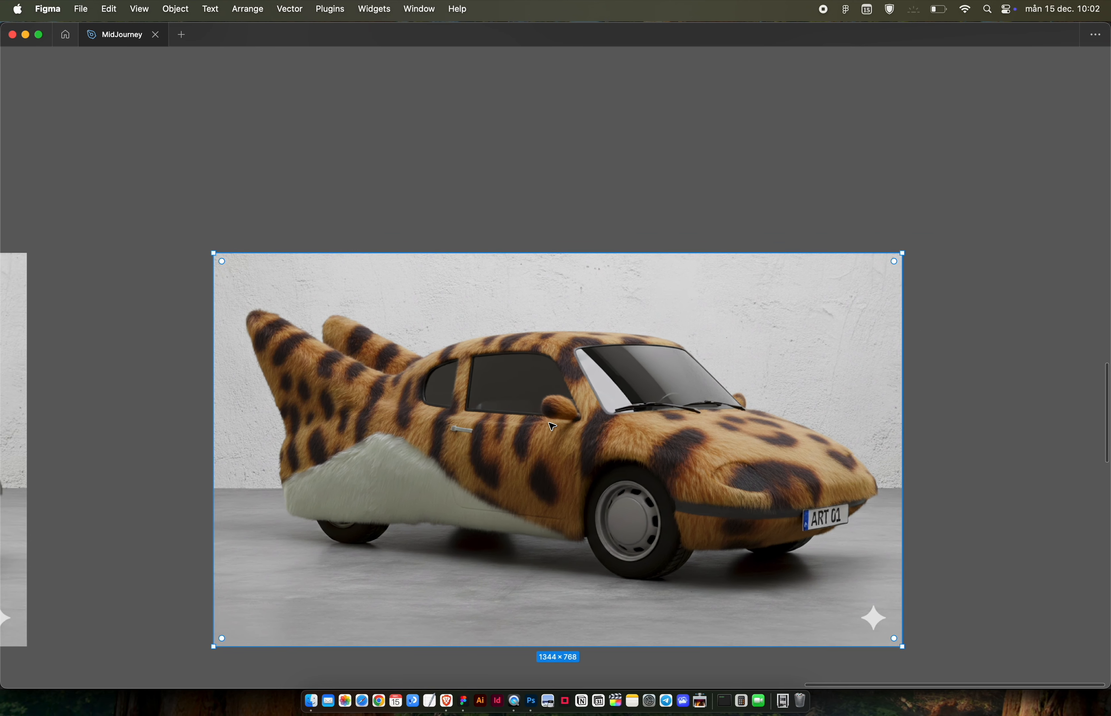
scroll(552, 426, left, 10)
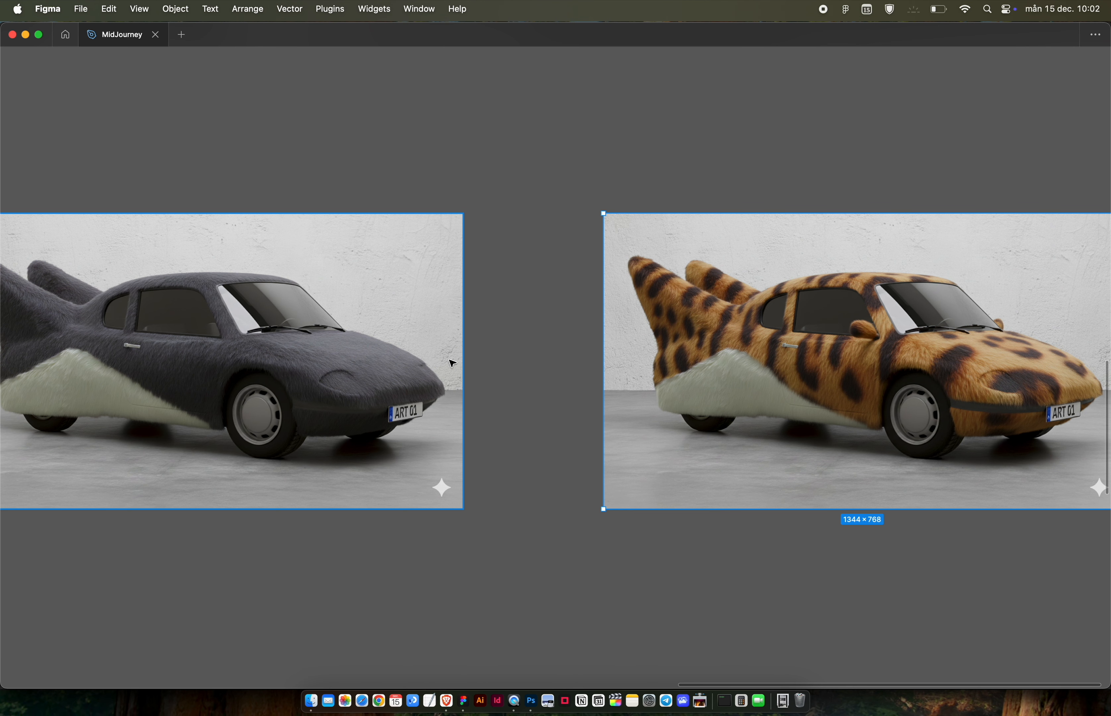
scroll(427, 382, up, 5)
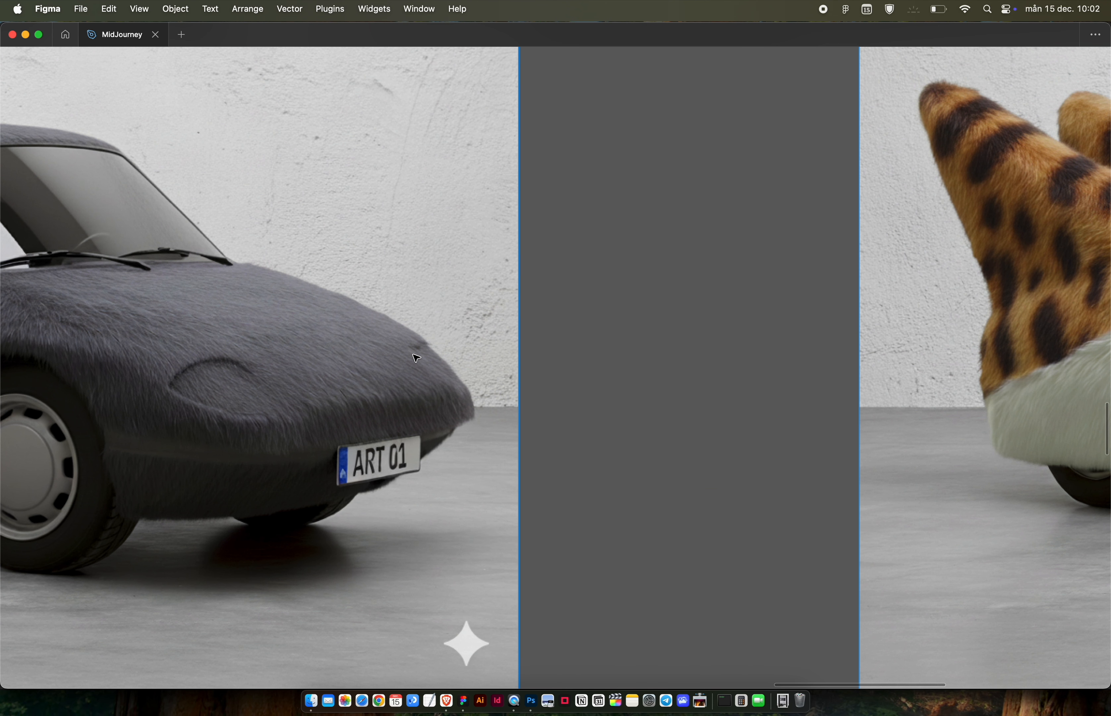
scroll(620, 330, down, 5)
scroll(619, 330, right, 10)
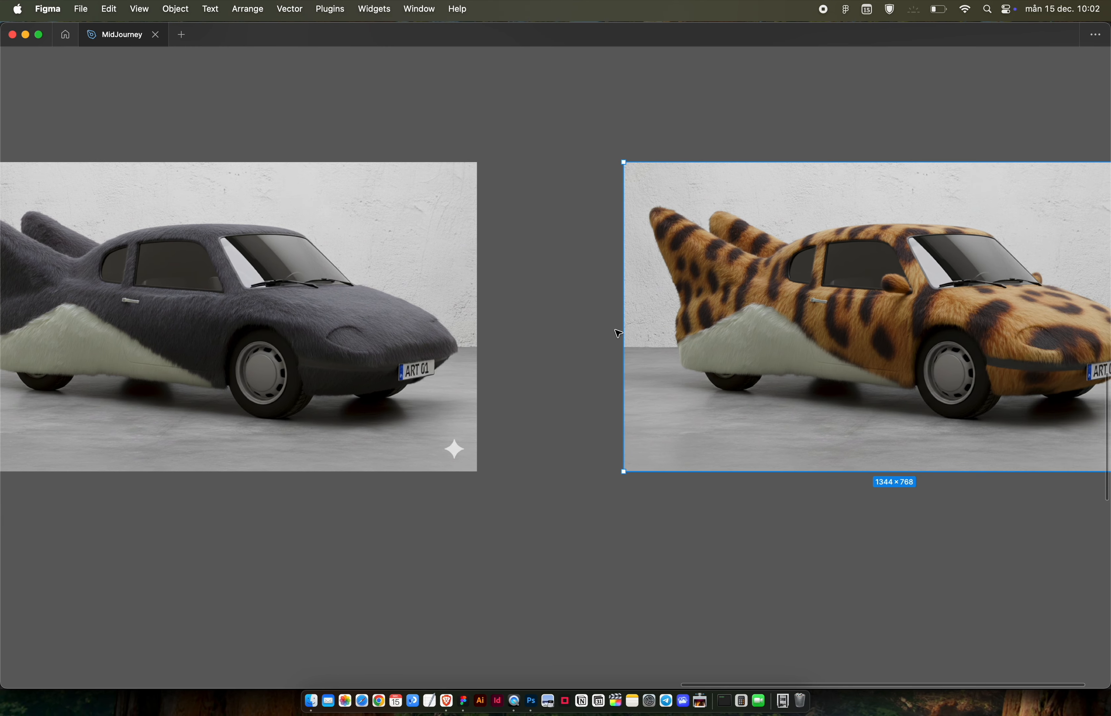
scroll(615, 330, left, 1)
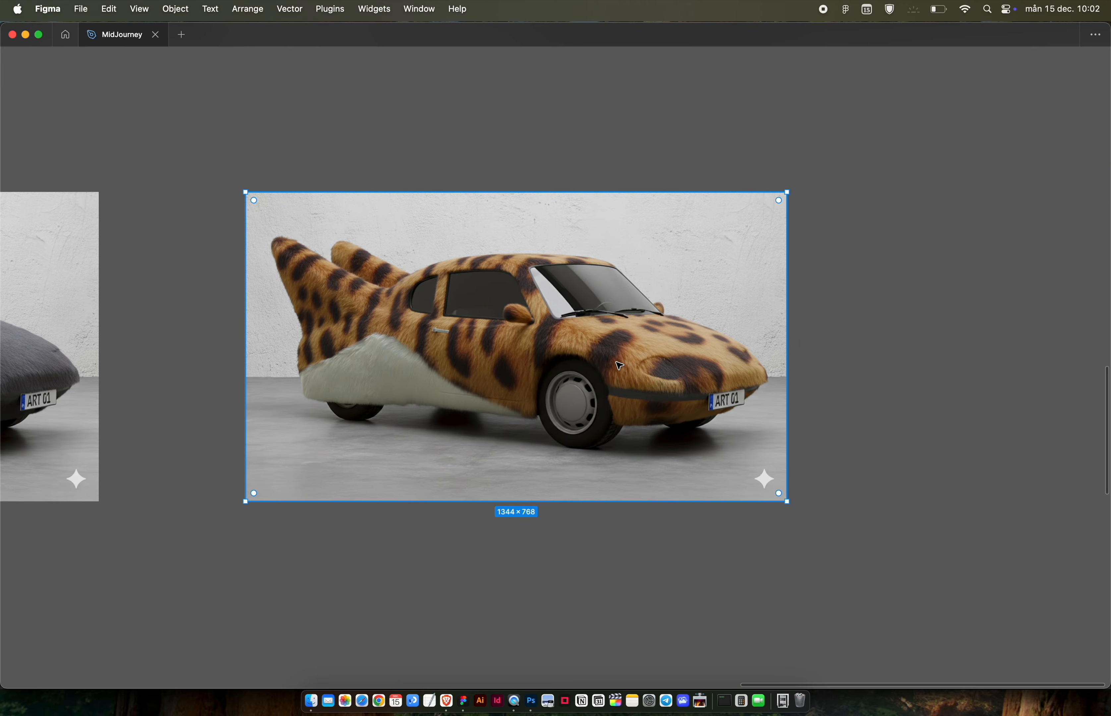
Wrap the spotted-fur car image in a frame and draw a rectangle about 76 × 57 over its far headlight area.
right_click(328, 244)
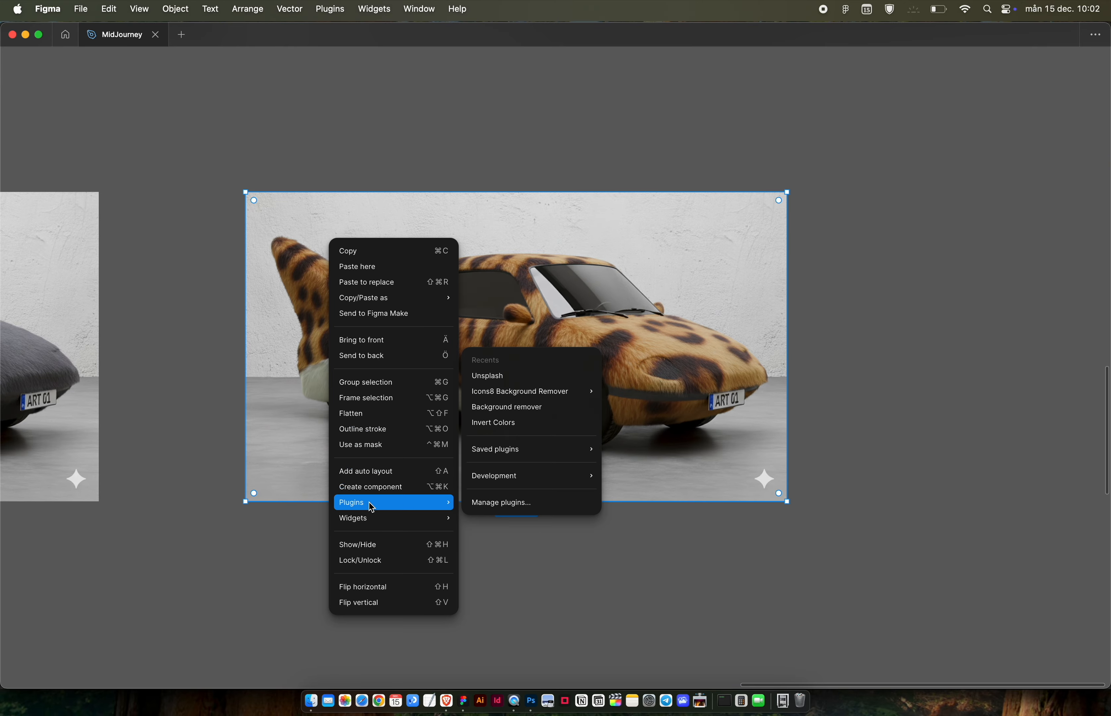
click(360, 397)
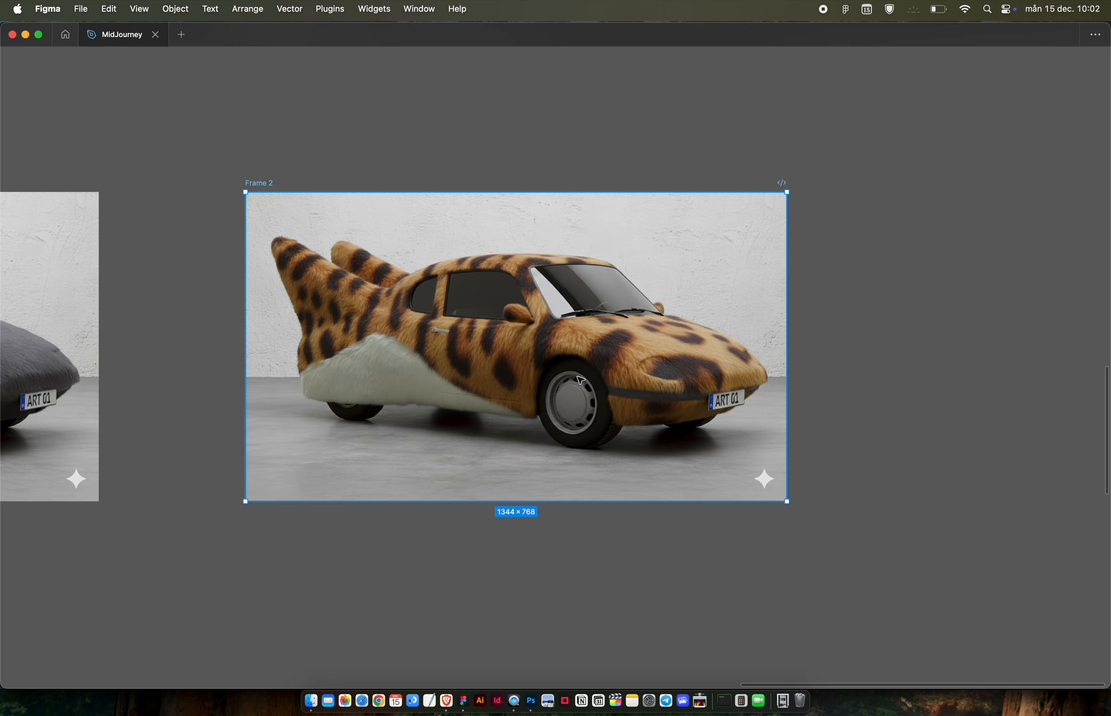
scroll(734, 368, up, 5)
key(r)
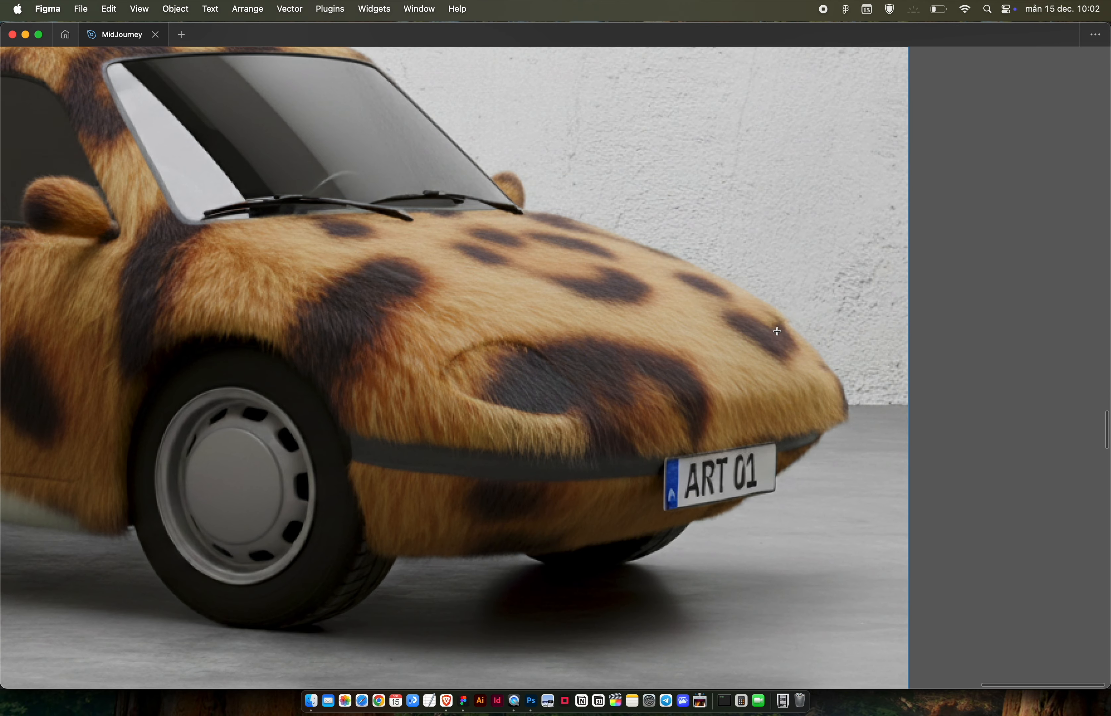
mouse_move(767, 326)
mouse_down()
mouse_move(864, 392)
mouse_move(821, 363)
mouse_up()
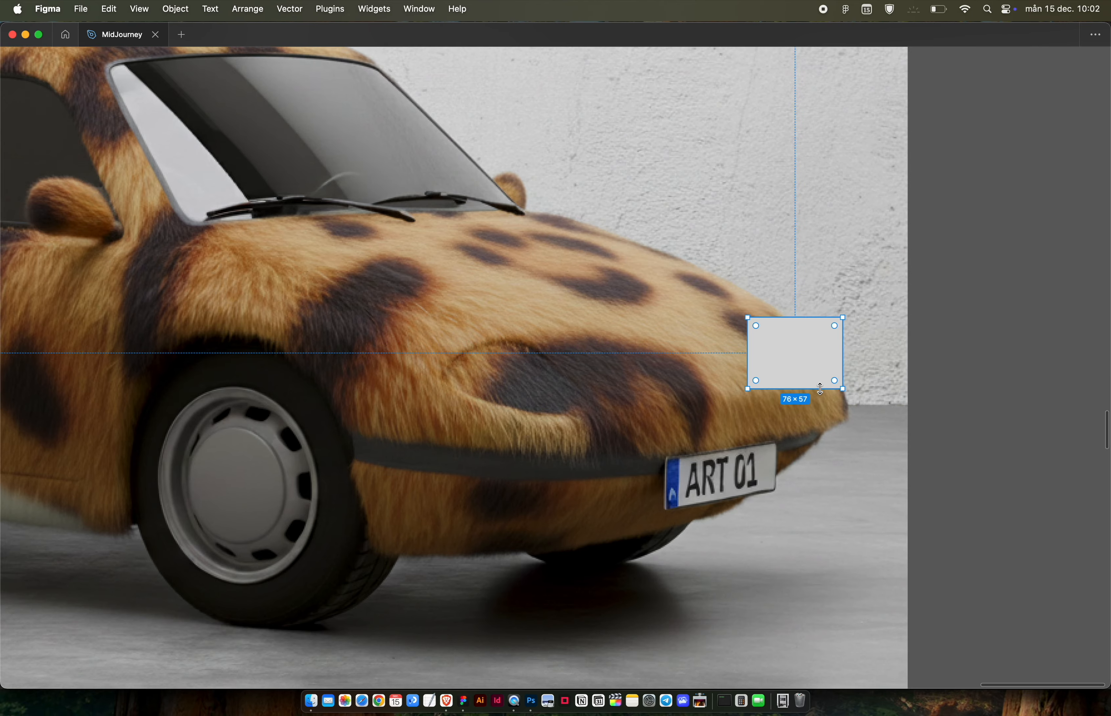
Fill the headlight rectangle with the yellow sampled from the marker shapes in Frame 1.
scroll(820, 389, down, 5)
scroll(821, 389, down, 8)
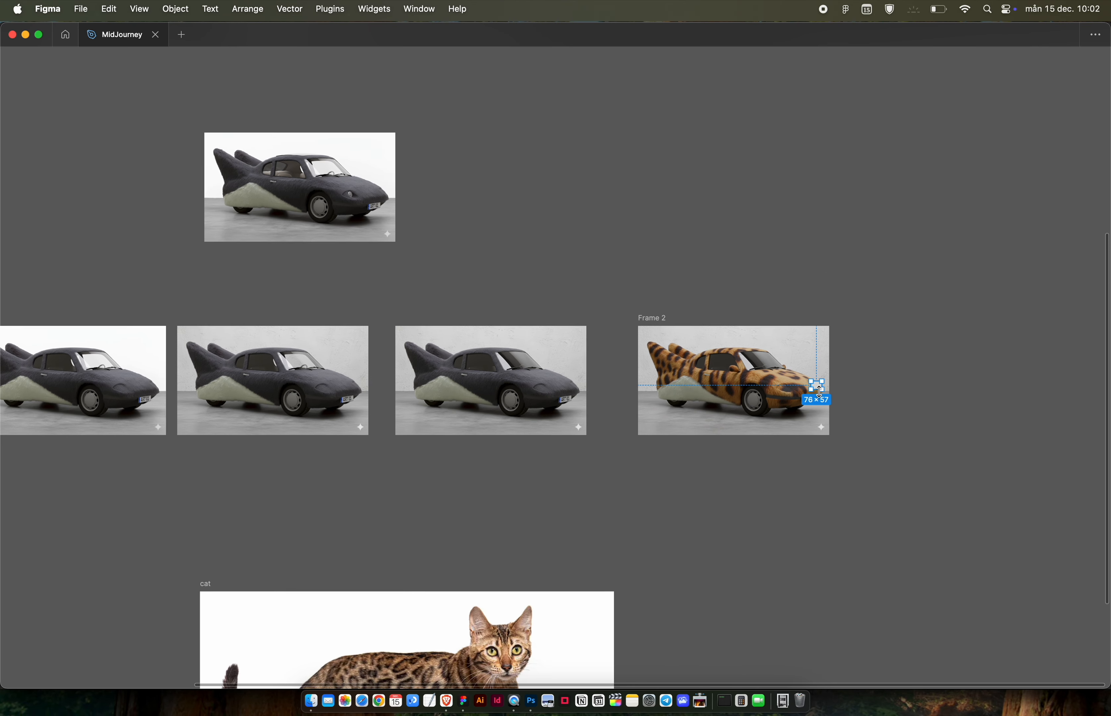
scroll(821, 395, left, 5)
scroll(821, 395, down, 5)
key(i)
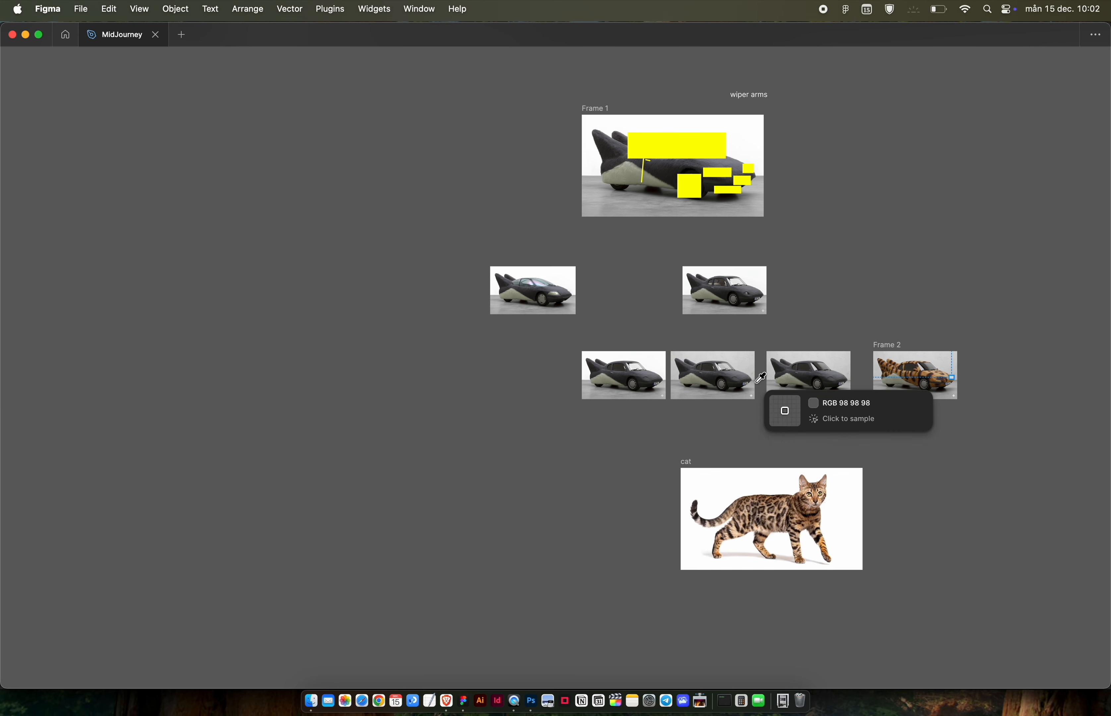
click(688, 142)
scroll(821, 280, right, 5)
scroll(822, 280, down, 2)
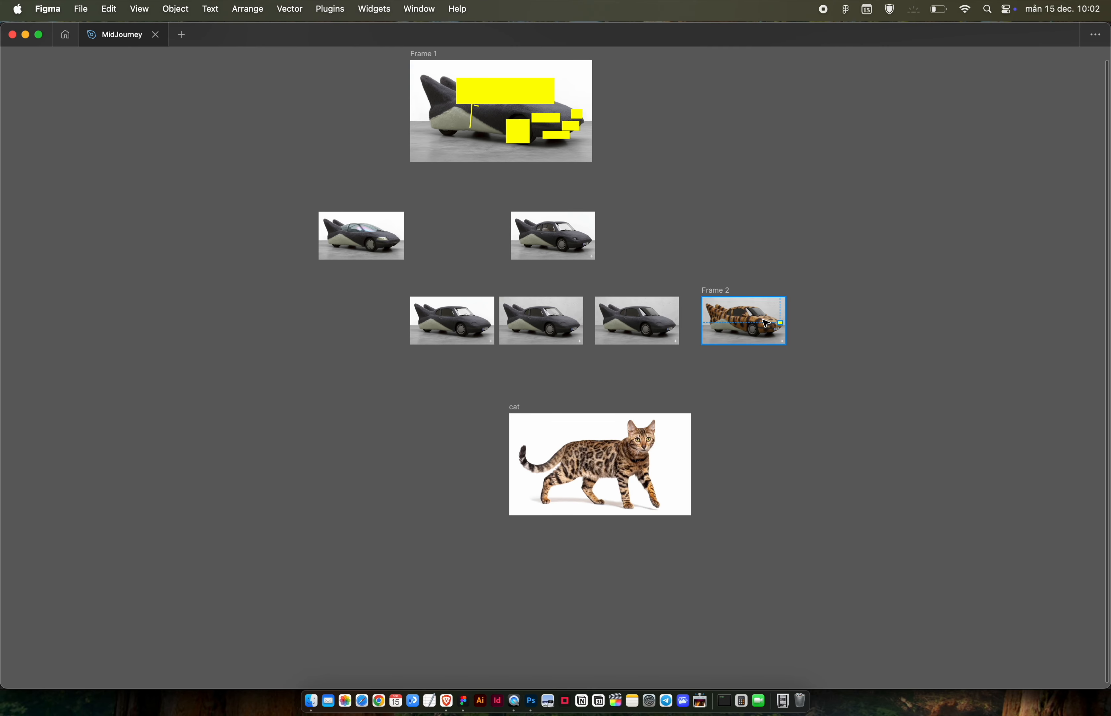
Copy Frame 2 as a PNG, switch to Google AI Studio and paste it into the prompt.
scroll(776, 324, up, 10)
scroll(776, 324, up, 3)
click(265, 127)
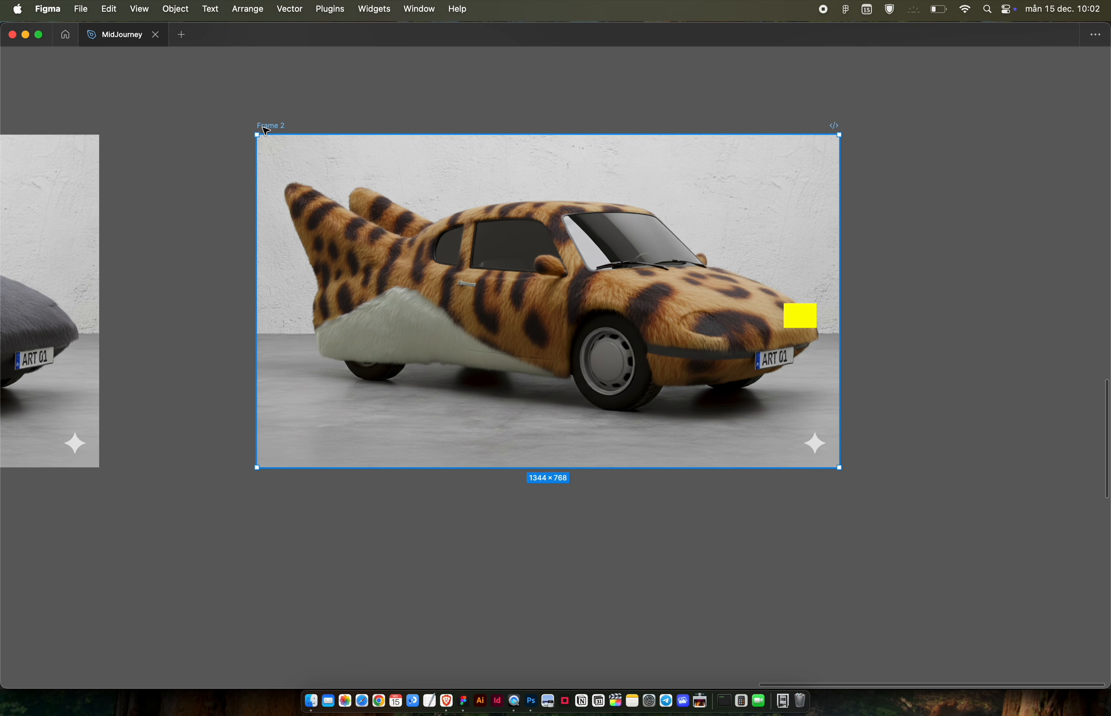
key(shift+super+c)
key(super+Tab)
key(Escape)
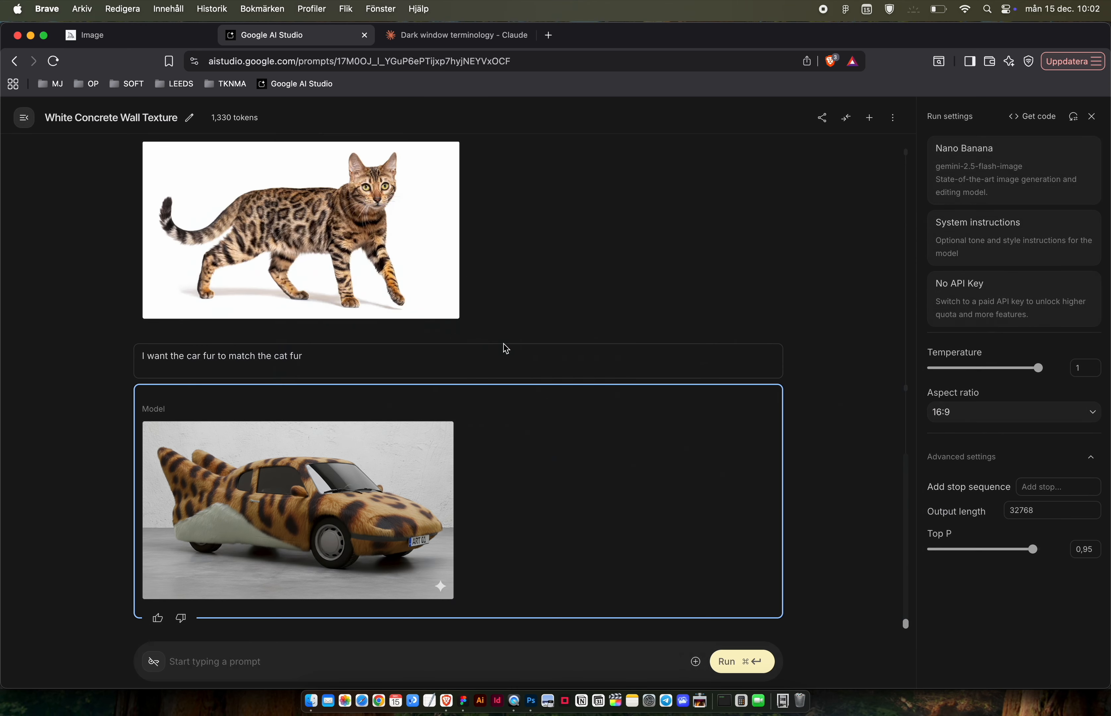
click(278, 657)
key(super+v)
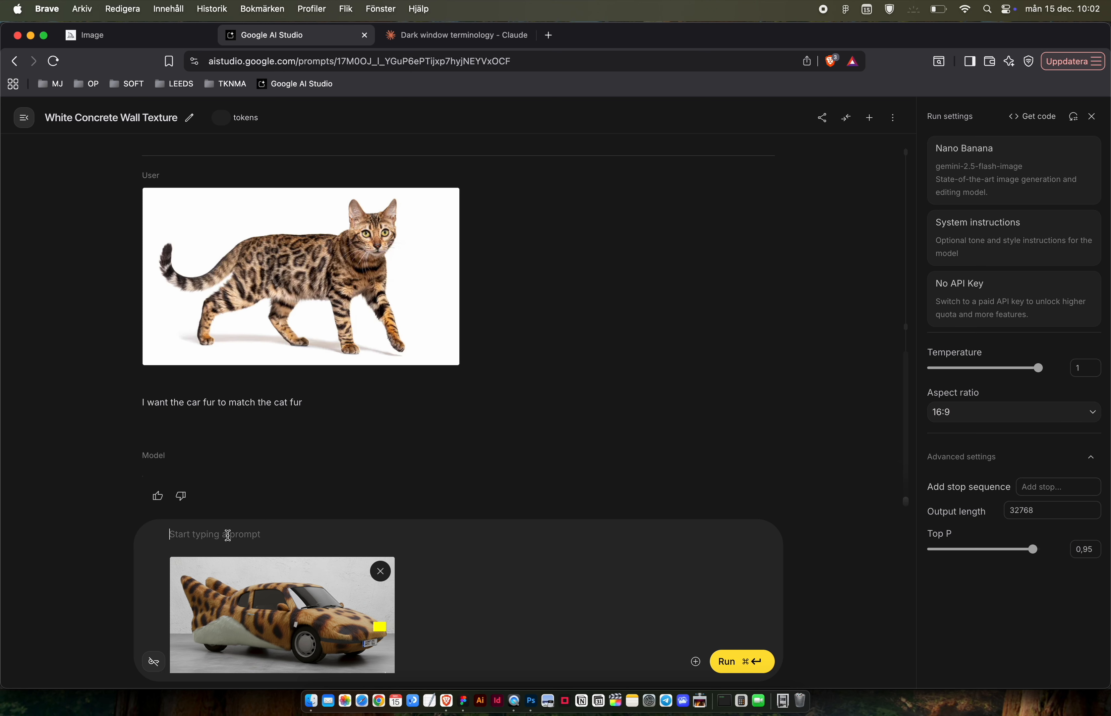
Enter the prompt "make the left headlight more prominent" and run it.
text(mak)
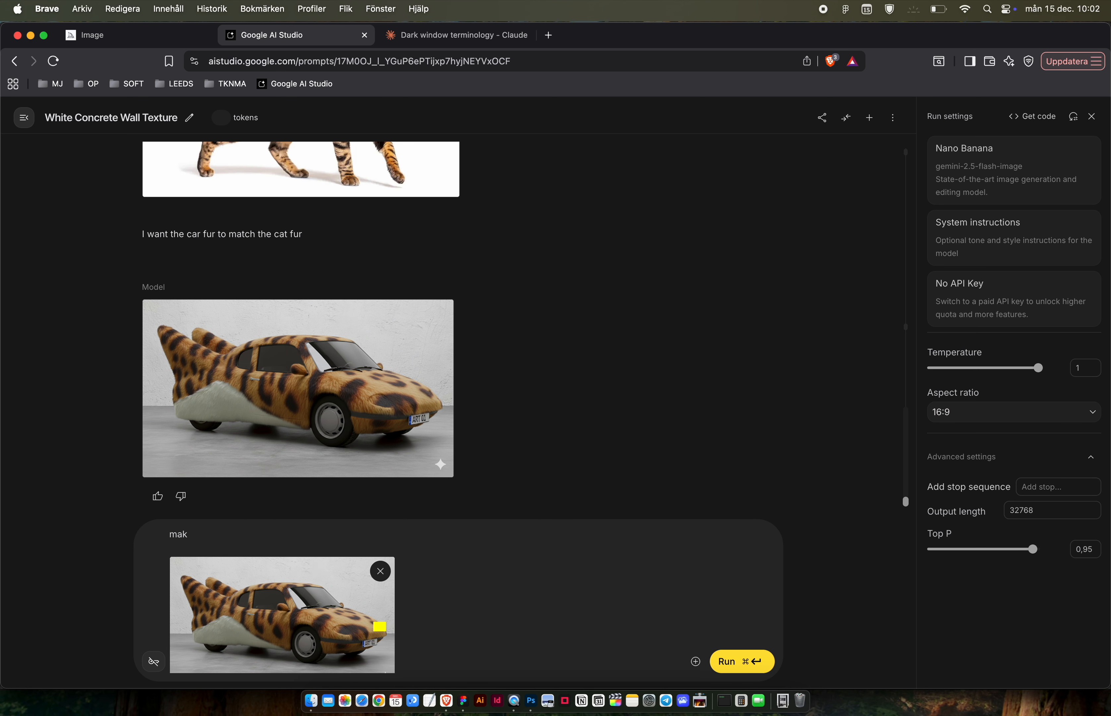
text(e the left headlight more prominent)
key(super+Return)
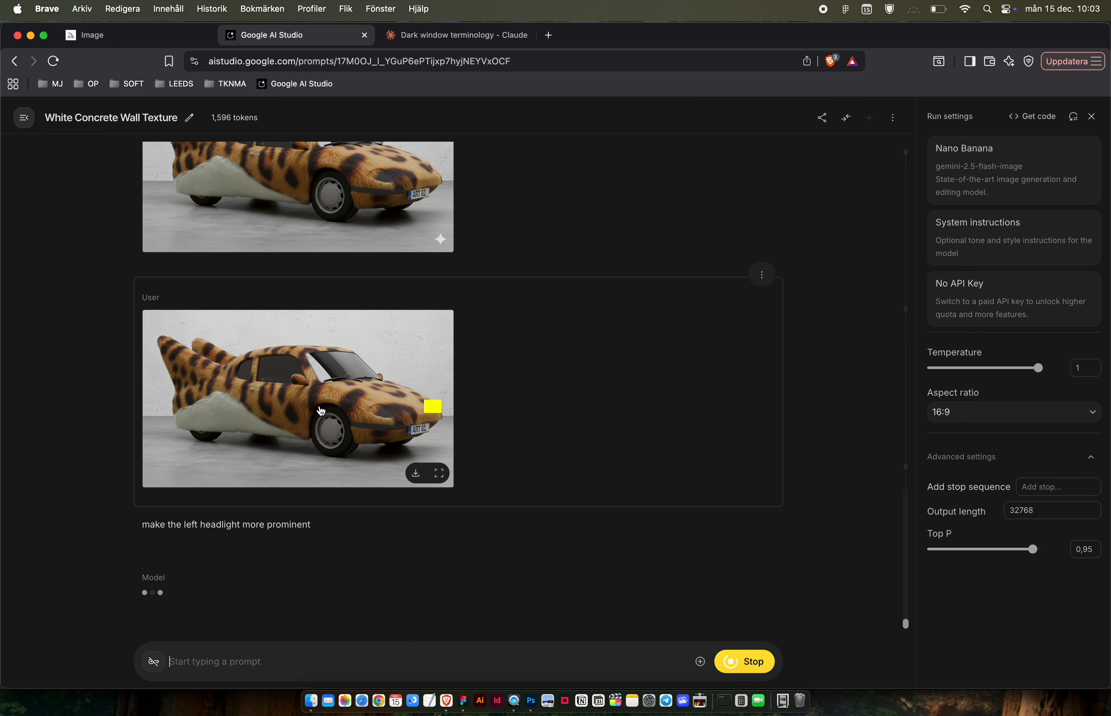
View the yellow-marked car enlarged, then switch to Figma and examine the front of the dark tinted-window car up close.
click(389, 410)
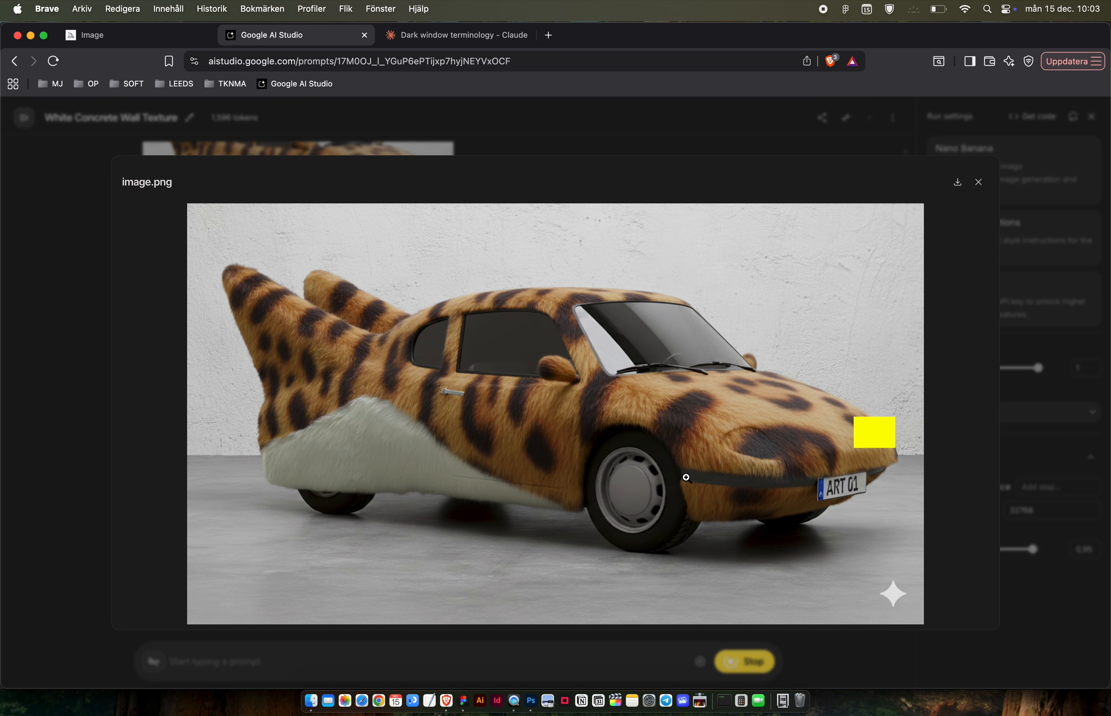
key(super+Tab)
scroll(495, 344, left, 10)
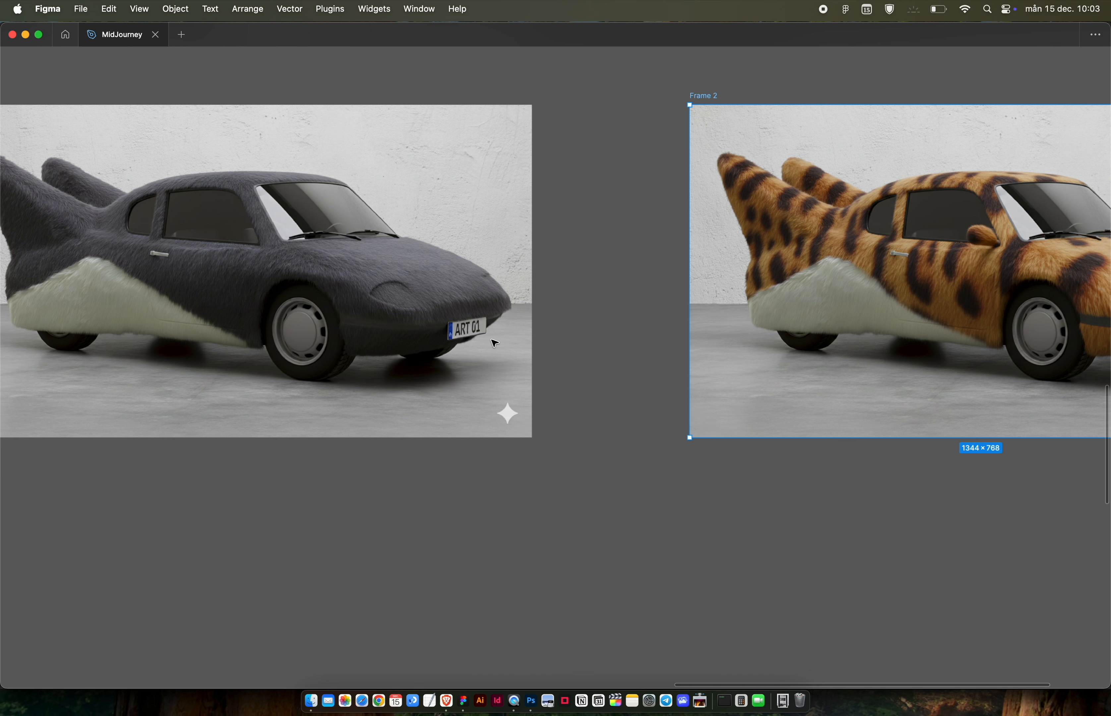
scroll(444, 320, up, 5)
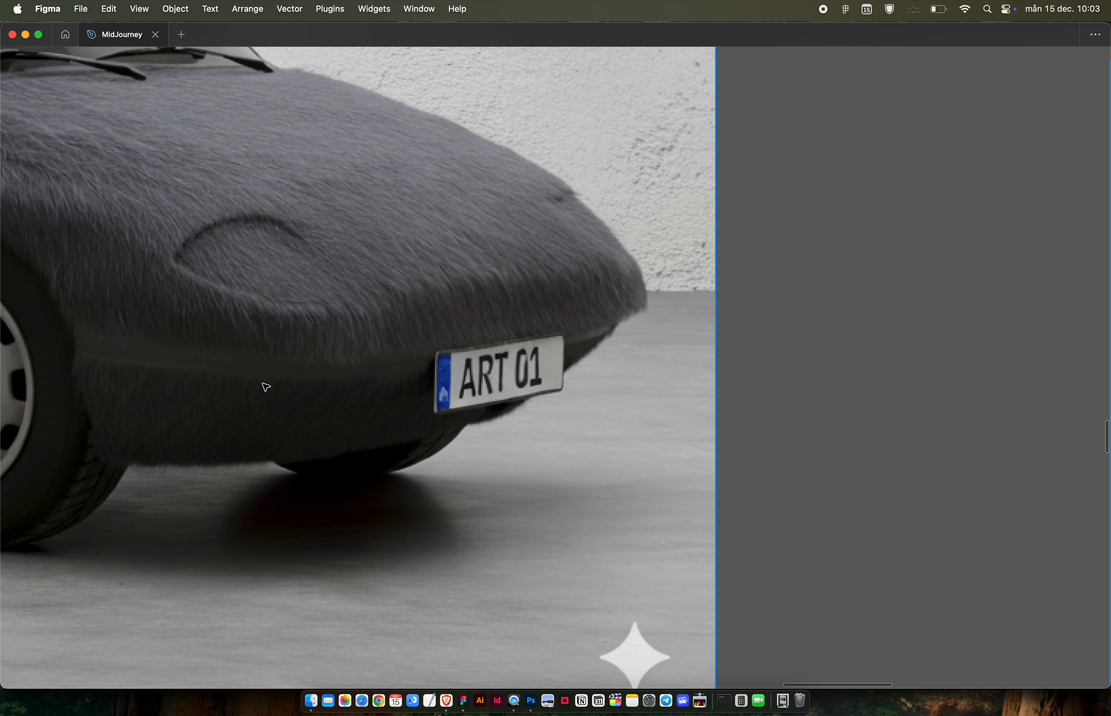
scroll(243, 365, down, 5)
Switch back to Google AI Studio, enlarge the newly generated car with headlights and copy the image.
key(super+Tab)
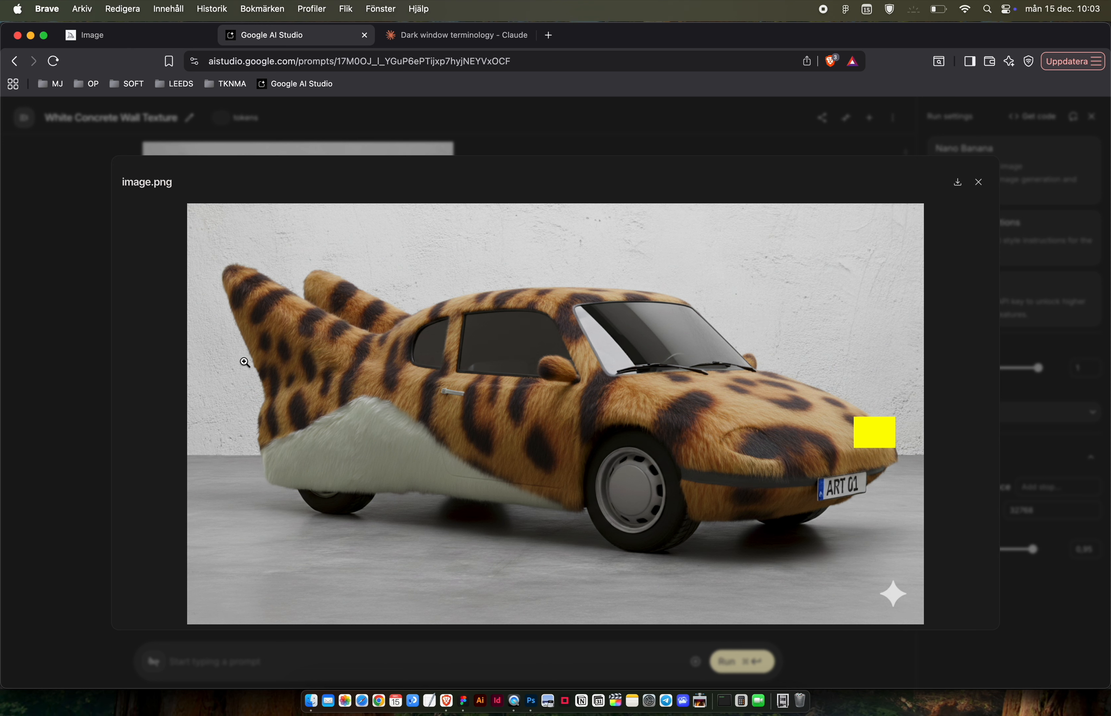
key(Escape)
scroll(515, 477, down, 1)
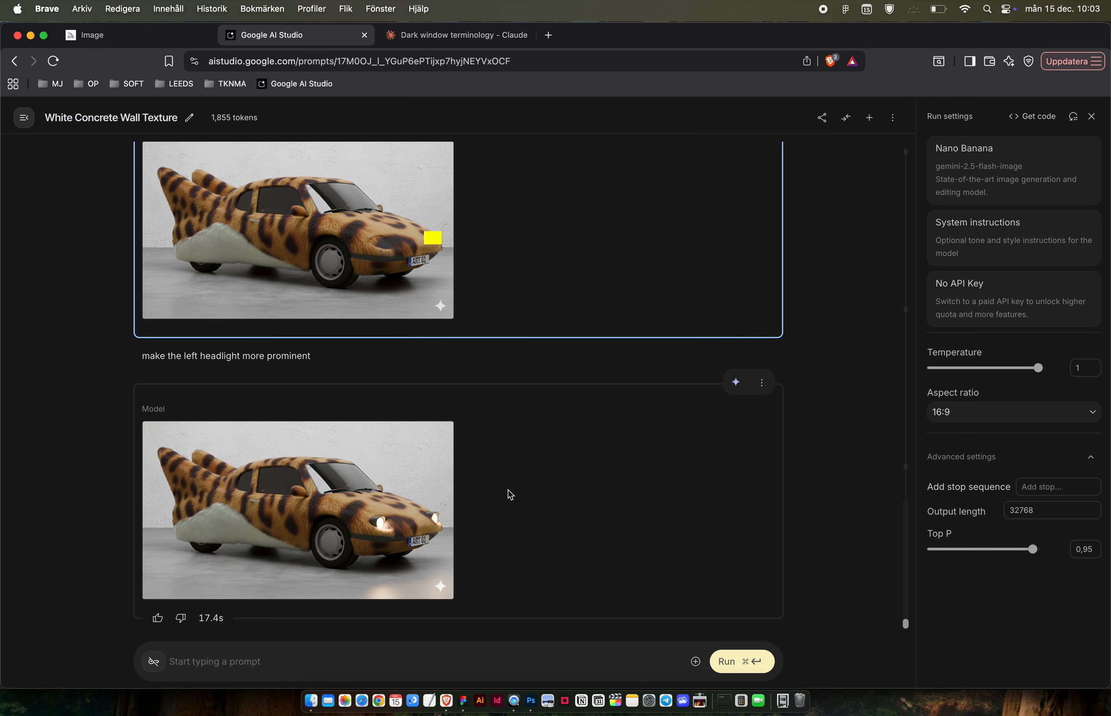
click(396, 520)
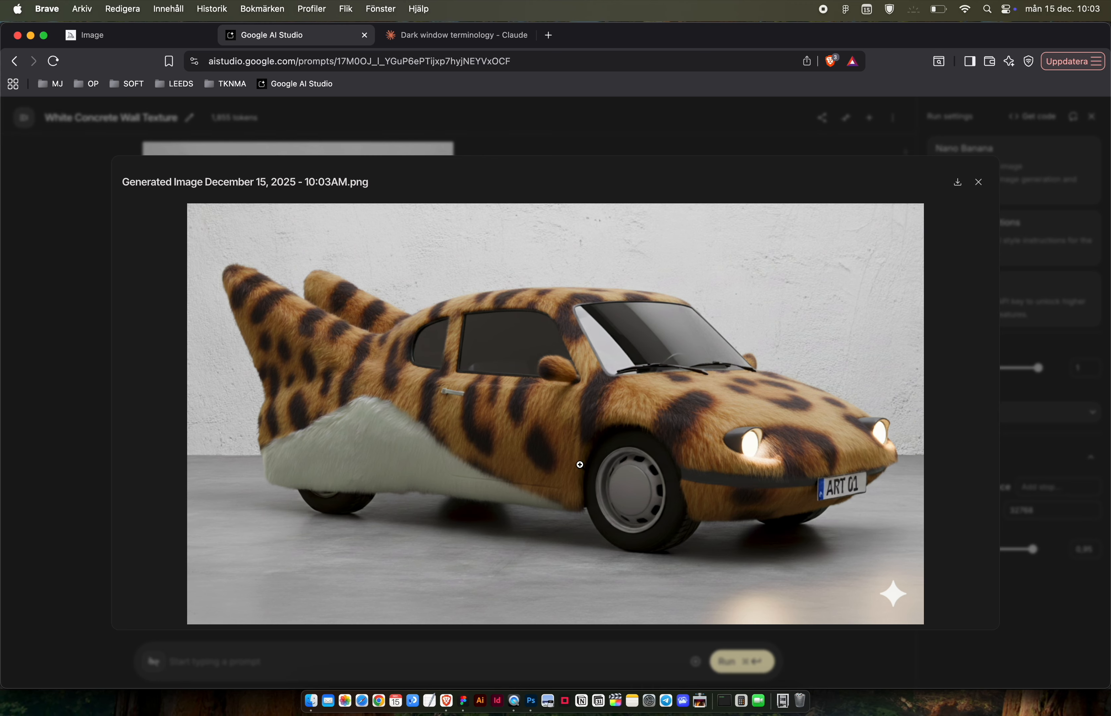
right_click(437, 429)
click(492, 465)
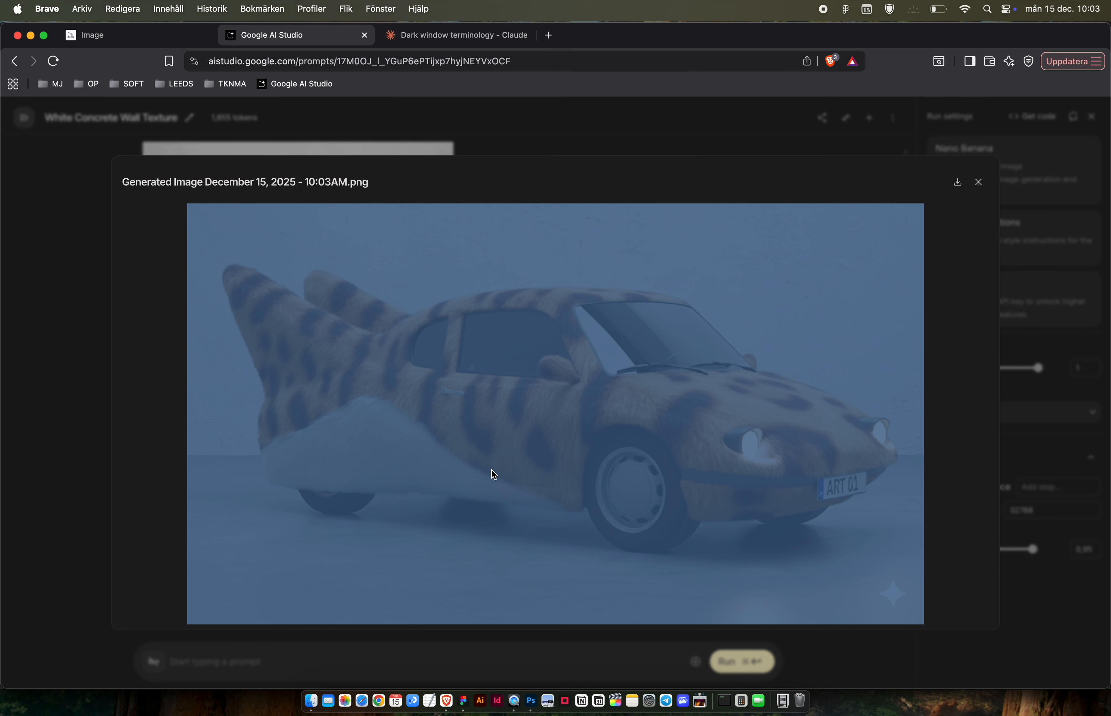
Switch to Figma and paste the car with lit headlights at the end of the lower row, beside Frame 2.
key(super+Tab)
scroll(537, 344, down, 10)
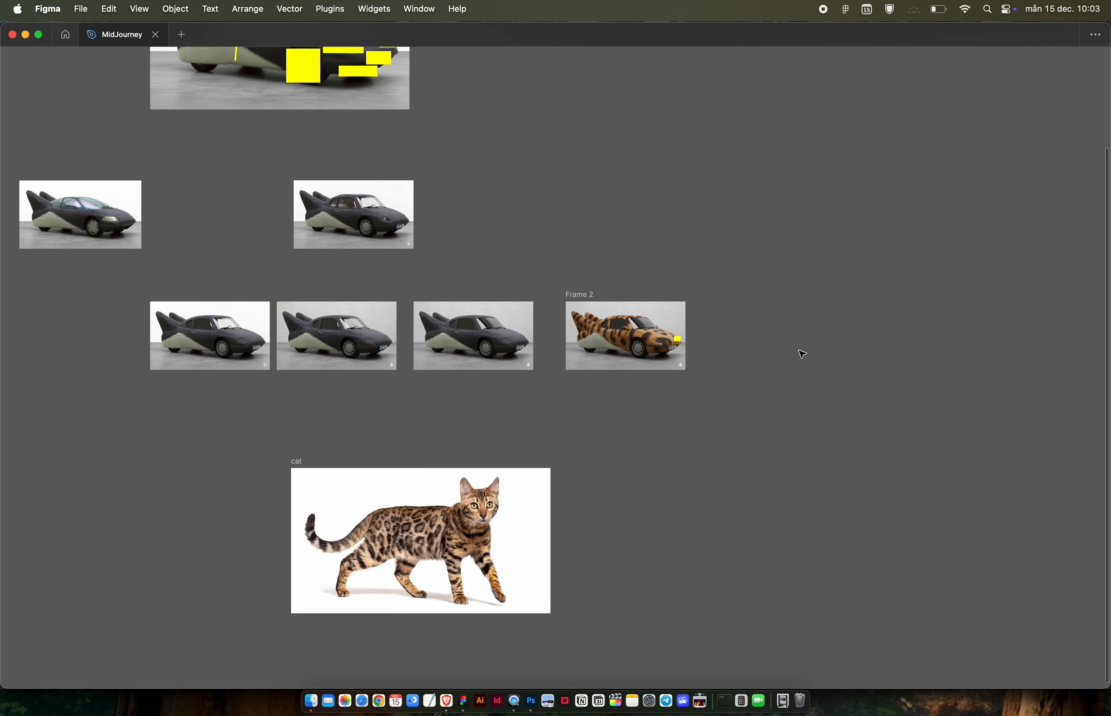
key(super+v)
drag(803, 358, 786, 340)
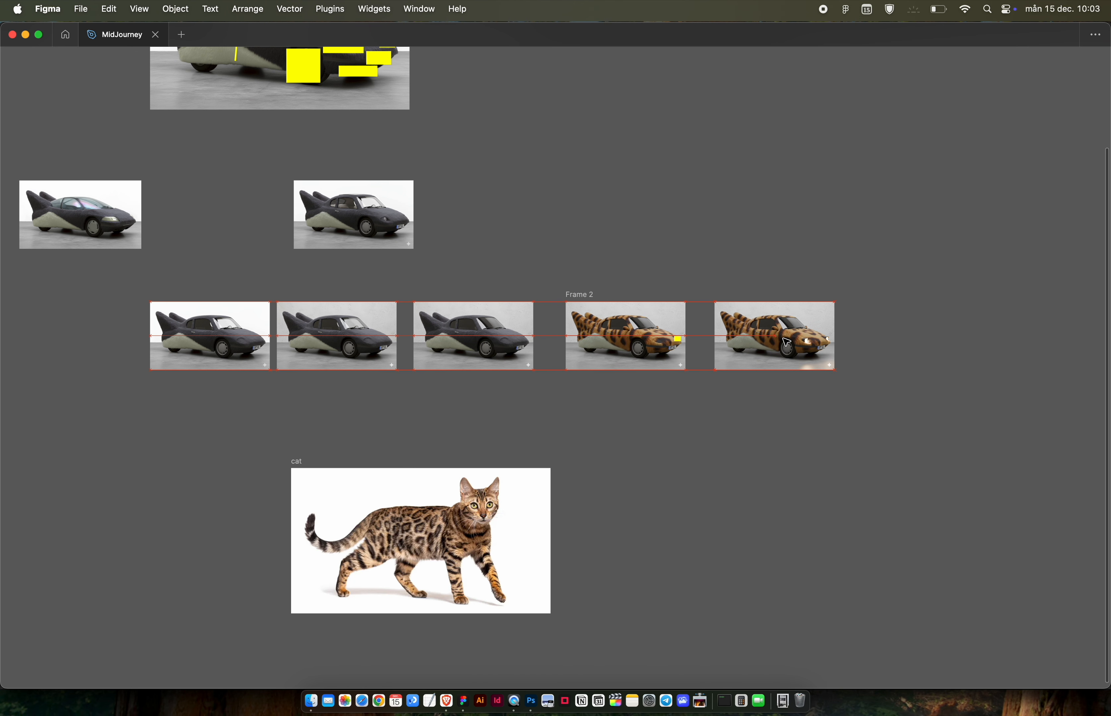
click(807, 426)
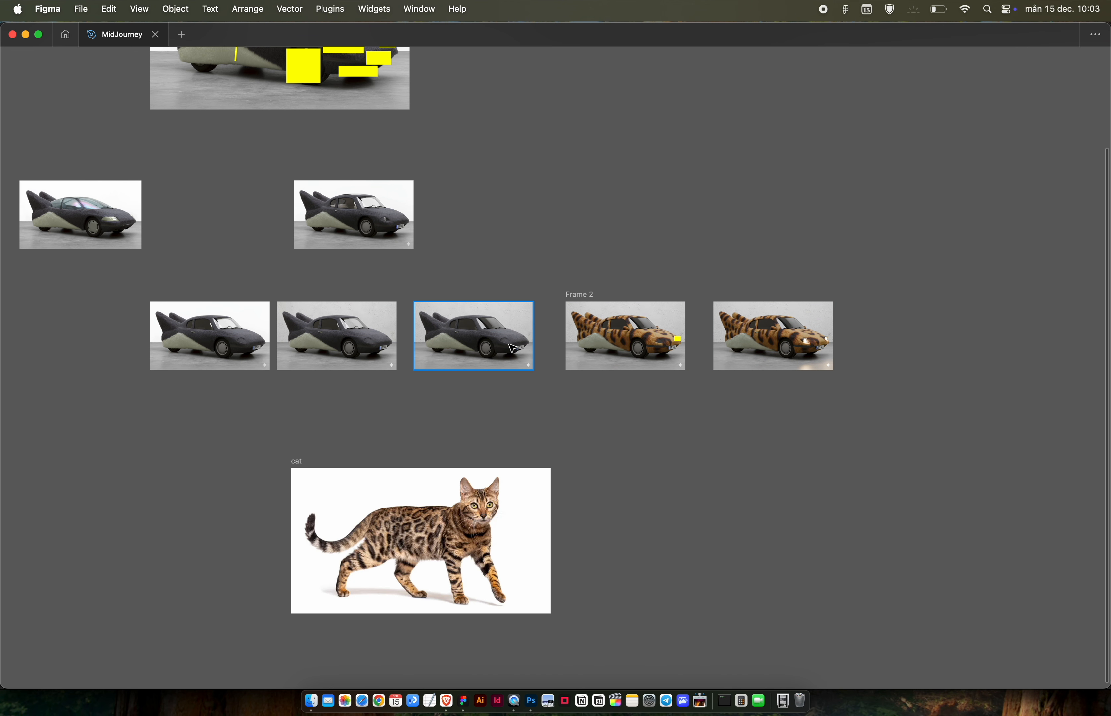
Compare the dark and spotted-fur car versions in the row with the latest generated image in Google AI Studio.
scroll(443, 353, up, 5)
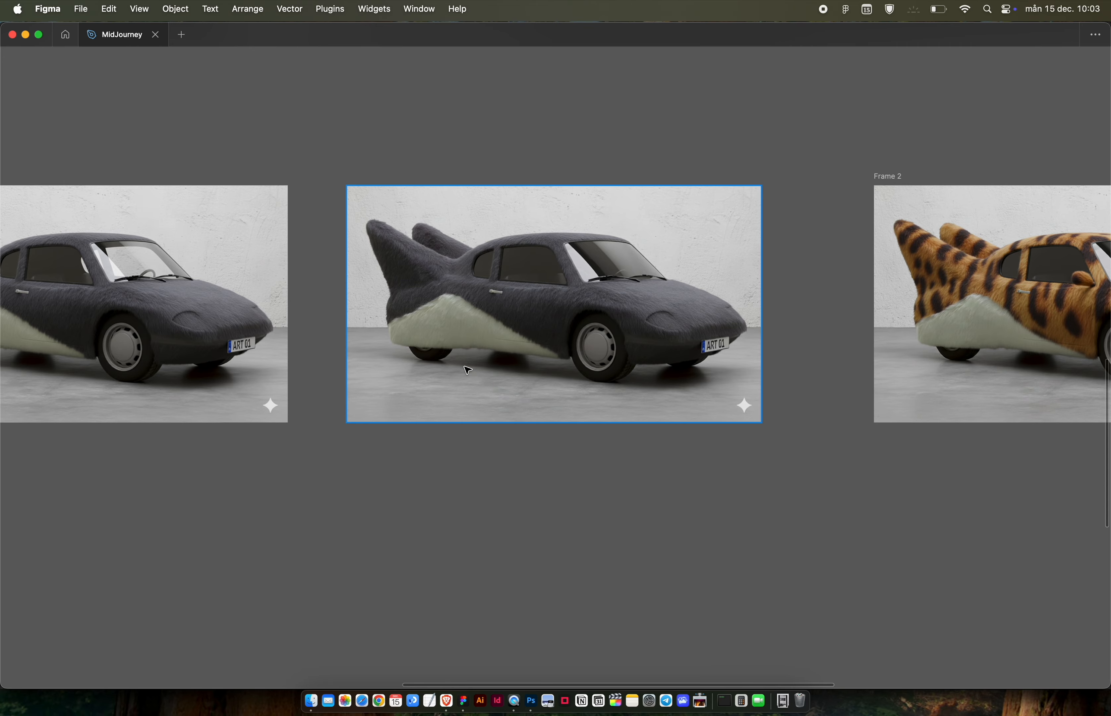
key(super+Tab)
key(Escape)
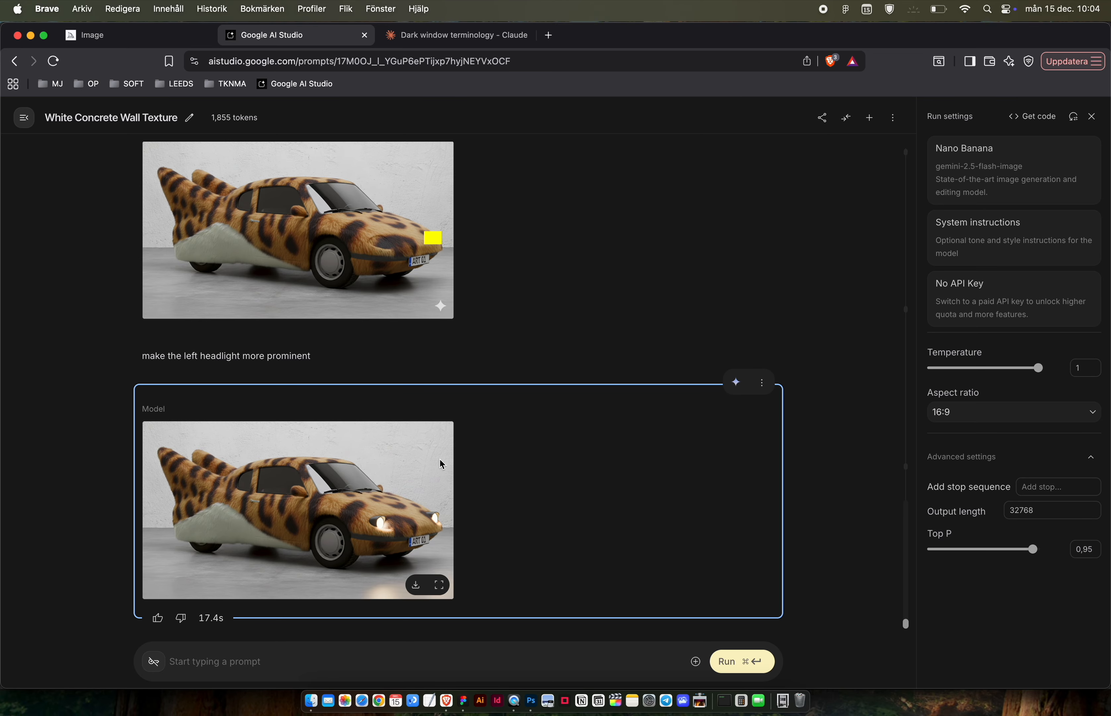
key(super+Tab)
scroll(672, 406, right, 4)
scroll(674, 409, right, 2)
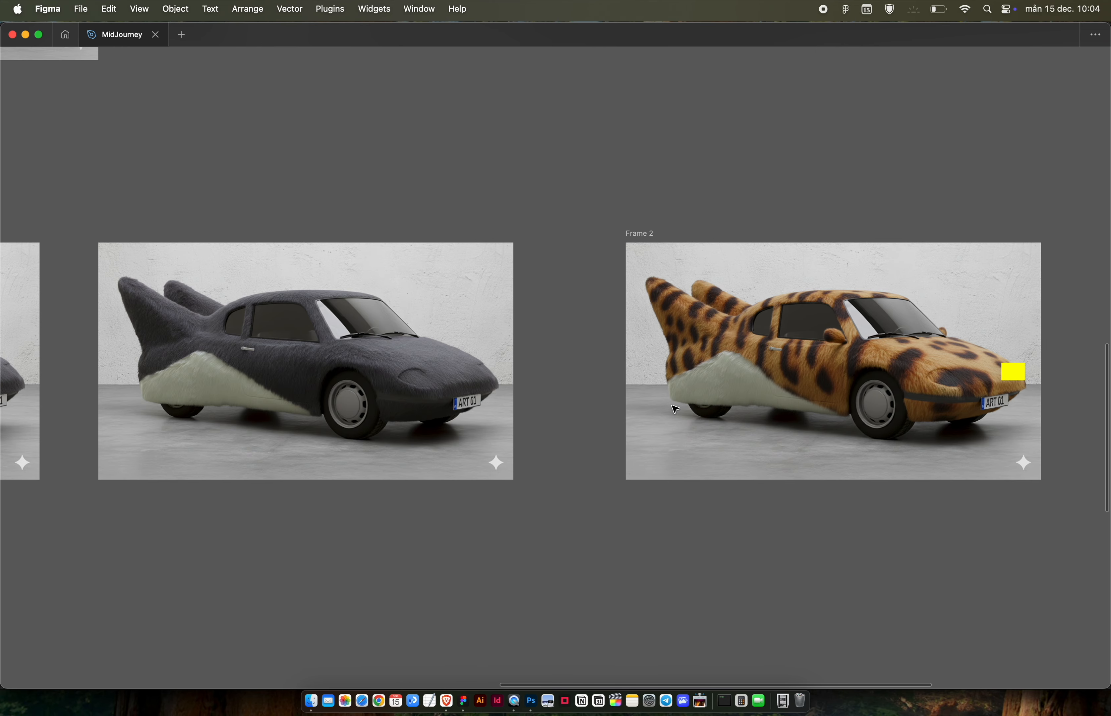
scroll(657, 310, right, 6)
scroll(656, 311, up, 2)
scroll(606, 341, left, 10)
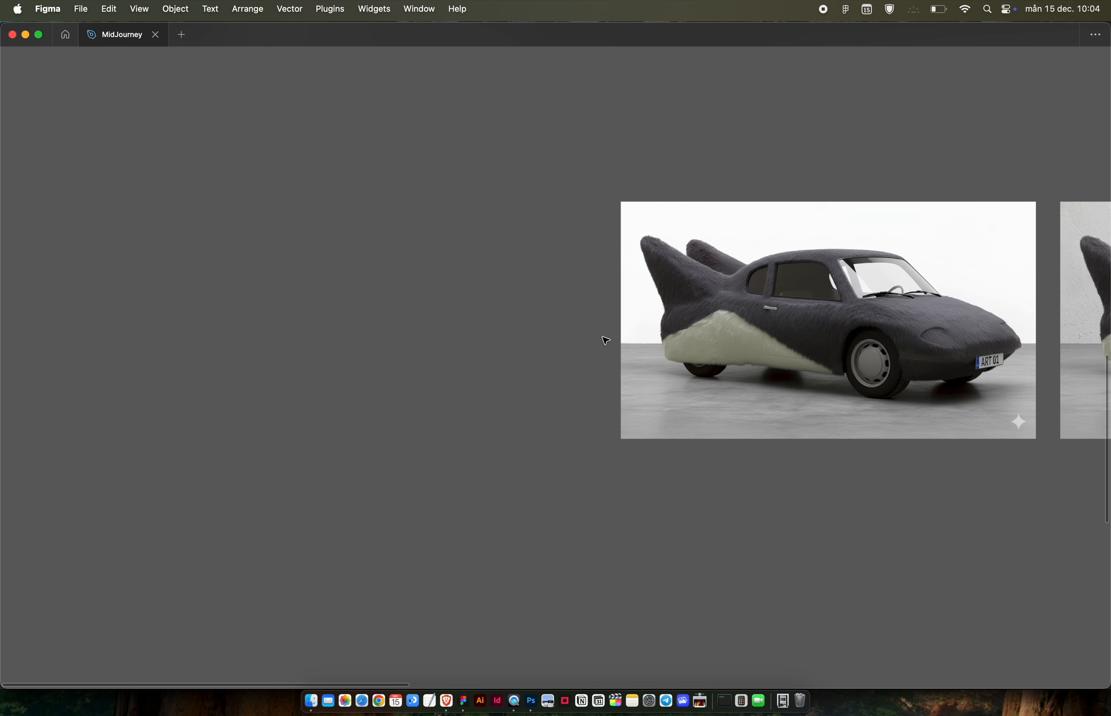
Move the original car image with the large glass canopy to the start of the lower car row.
scroll(606, 341, down, 5)
scroll(606, 341, down, 5)
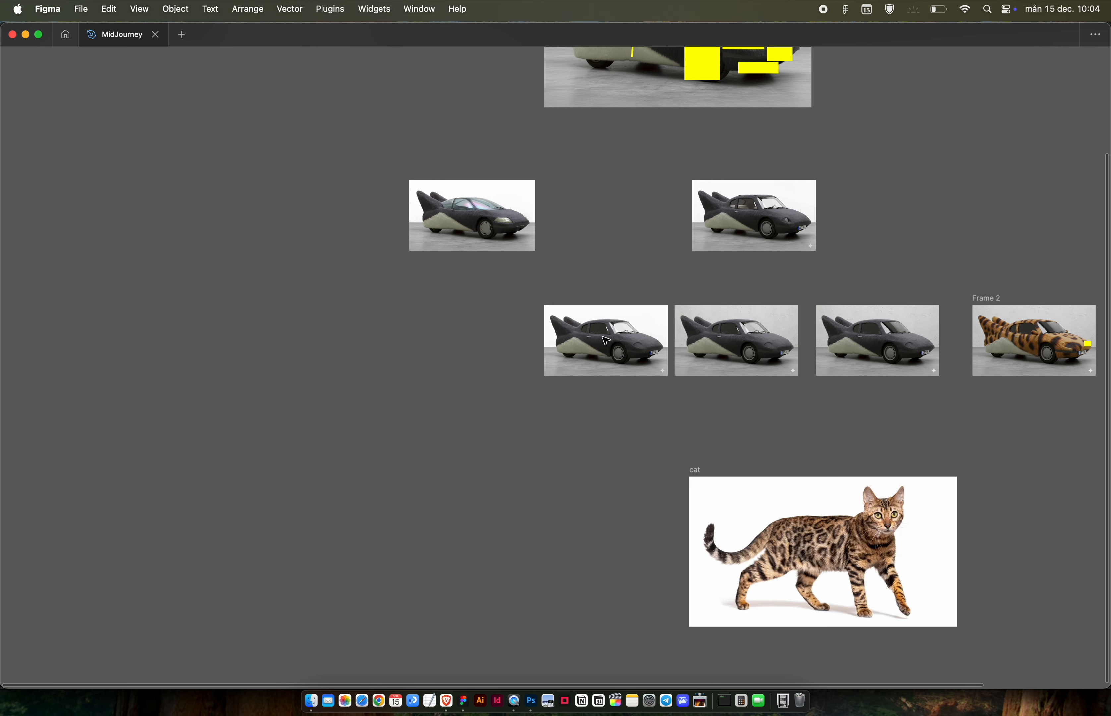
click(515, 234)
drag(481, 207, 457, 333)
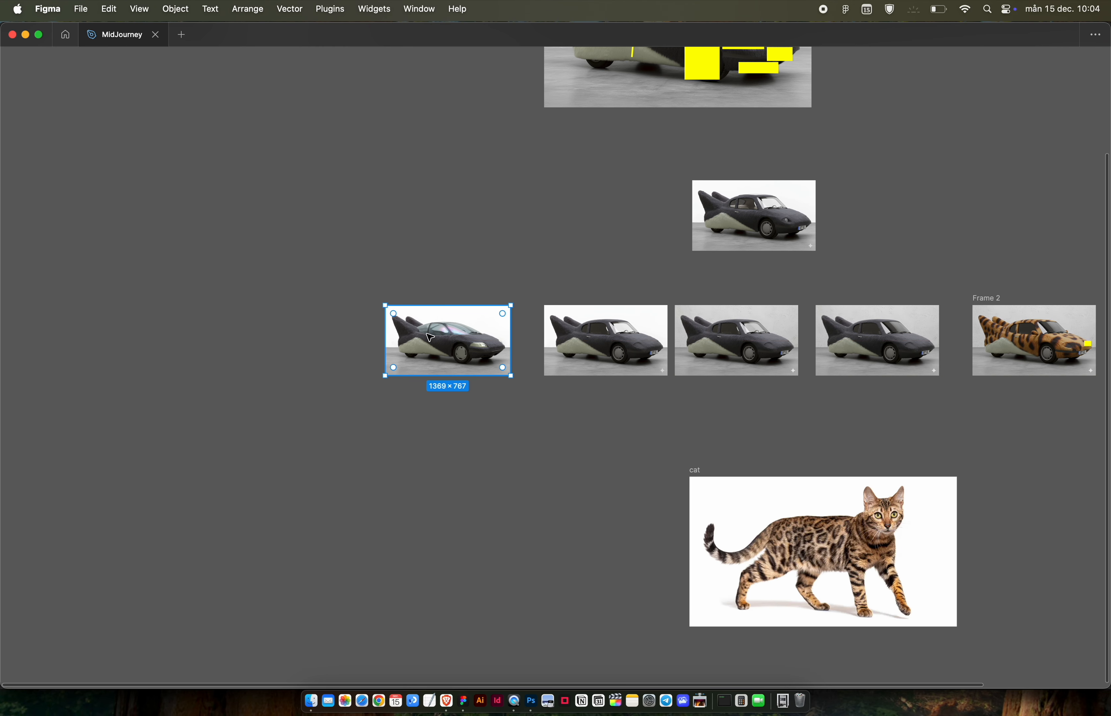
Examine the car versions along the row up close, comparing windows, headlights and background from the original to the tinted-window car.
key(shift+2)
scroll(430, 337, right, 6)
scroll(430, 337, right, 4)
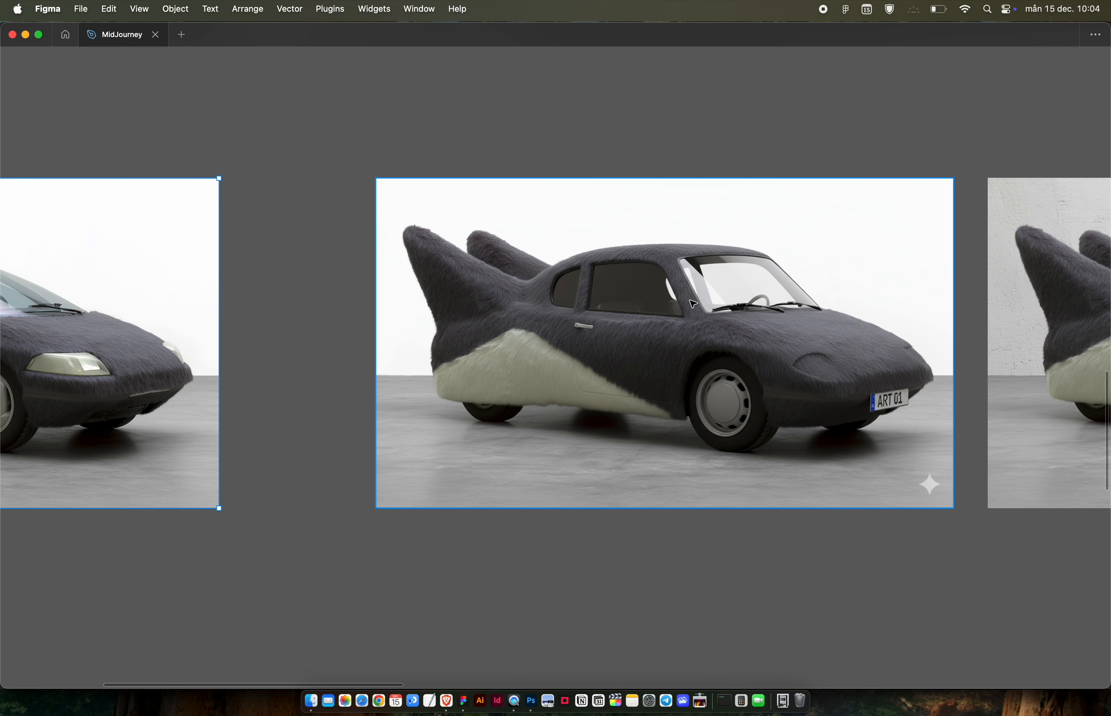
scroll(868, 379, left, 4)
scroll(867, 379, down, 2)
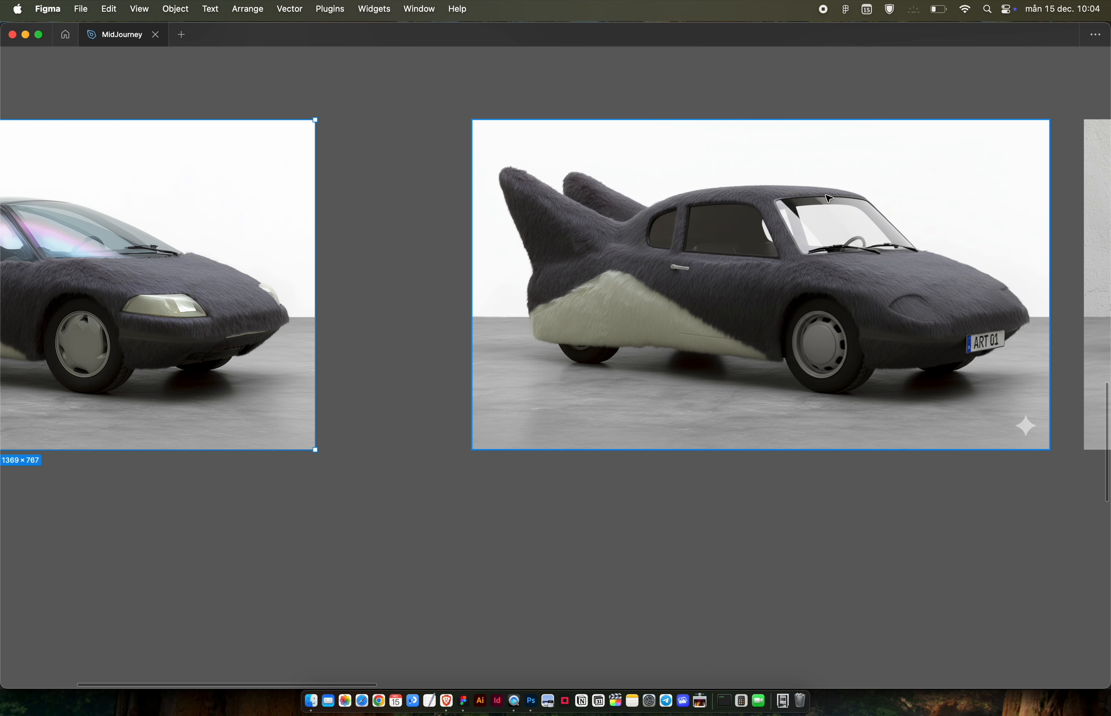
scroll(640, 203, left, 6)
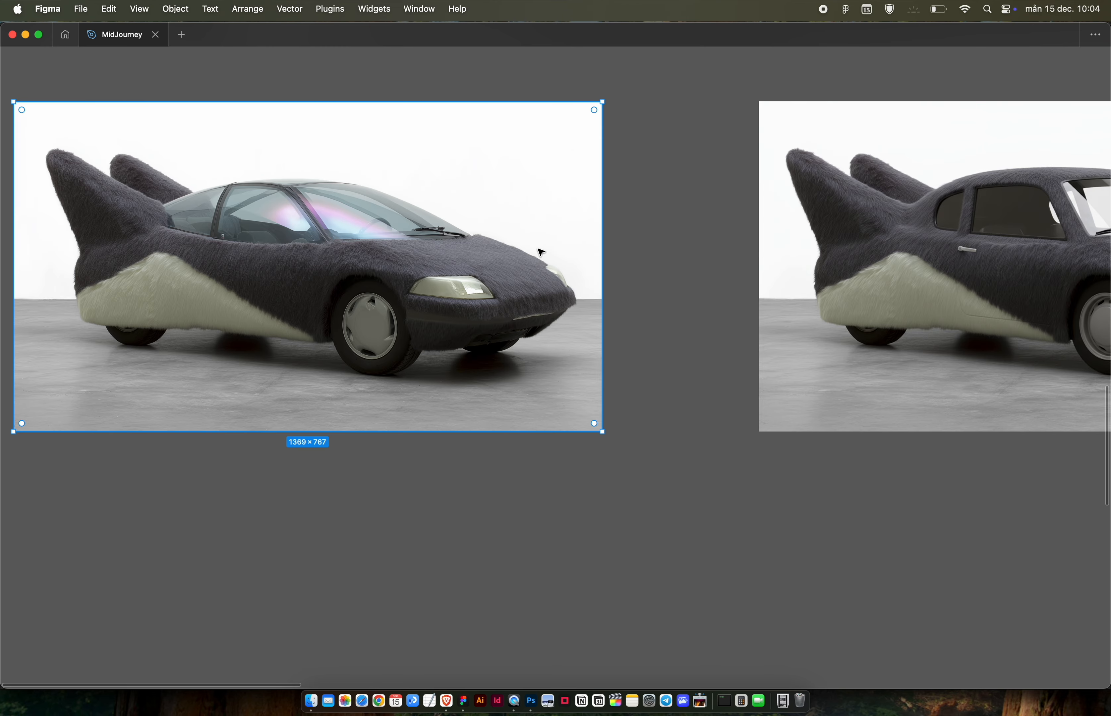
scroll(541, 252, right, 10)
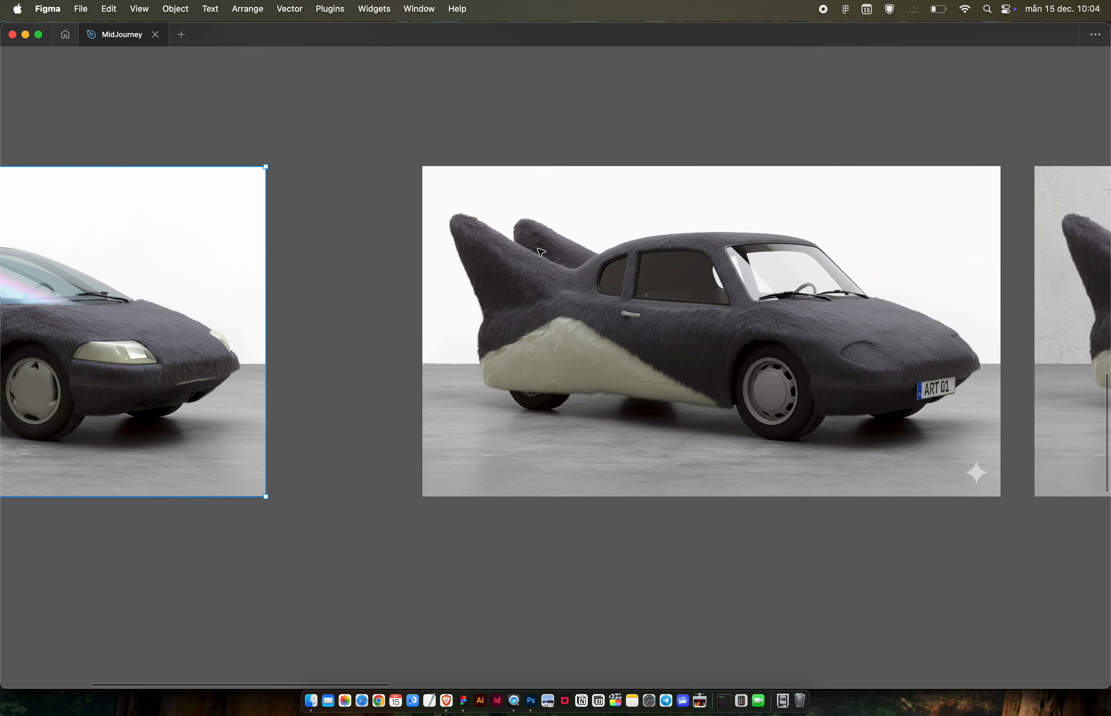
scroll(541, 252, right, 10)
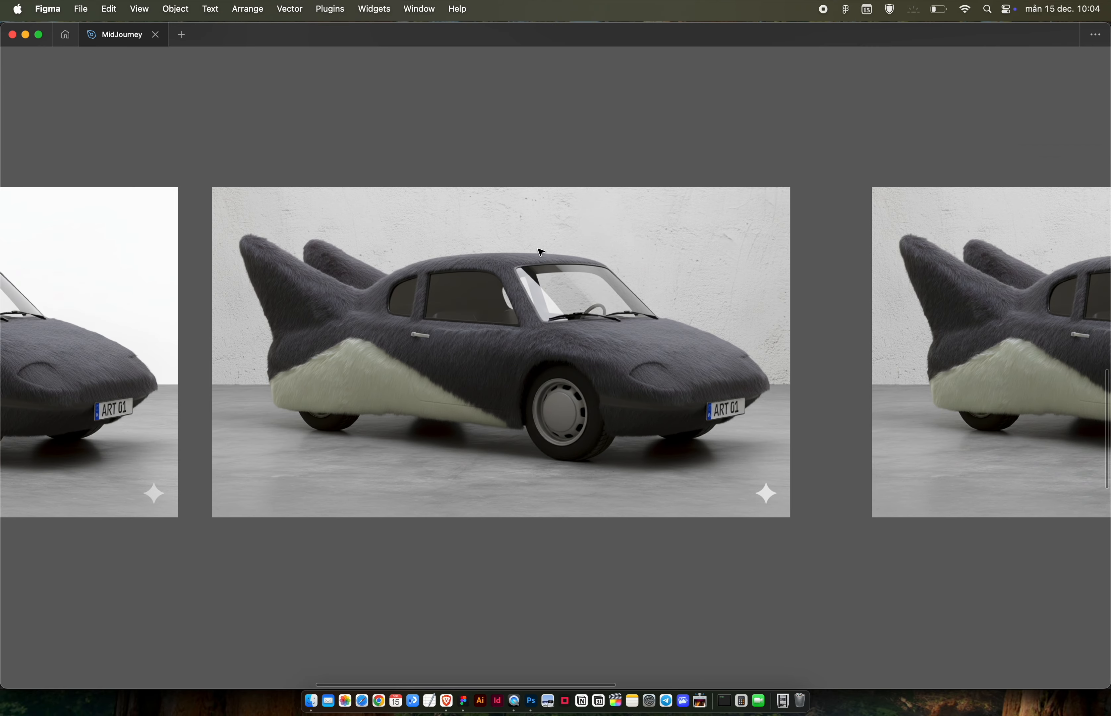
scroll(349, 427, right, 8)
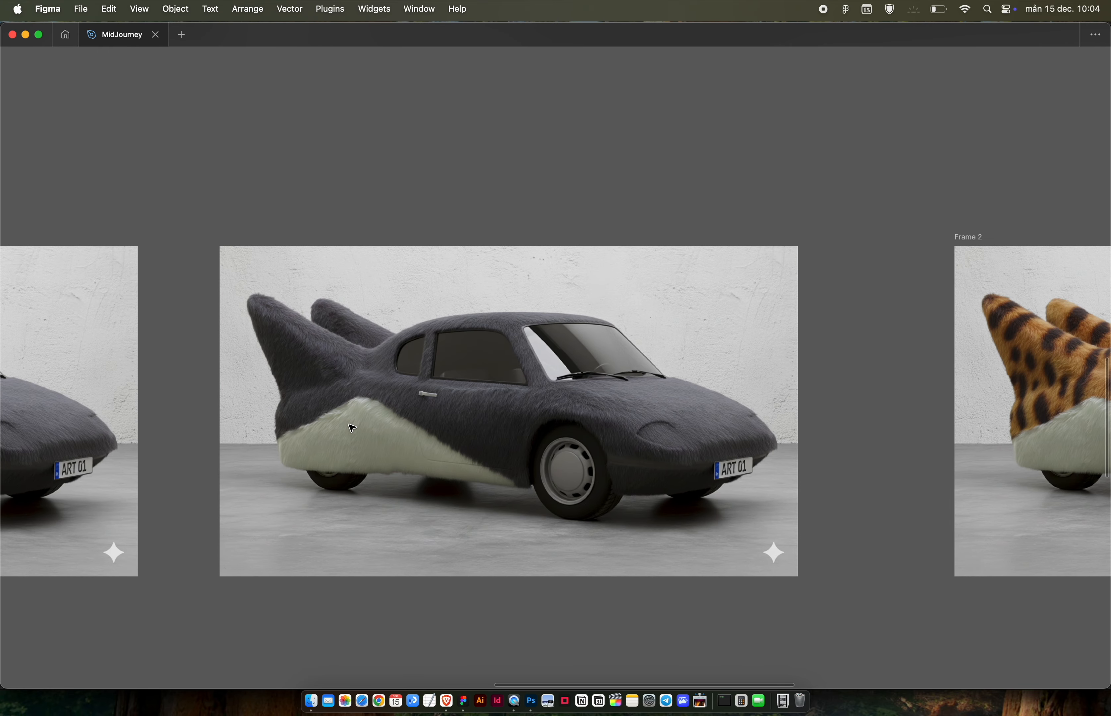
scroll(270, 457, left, 3)
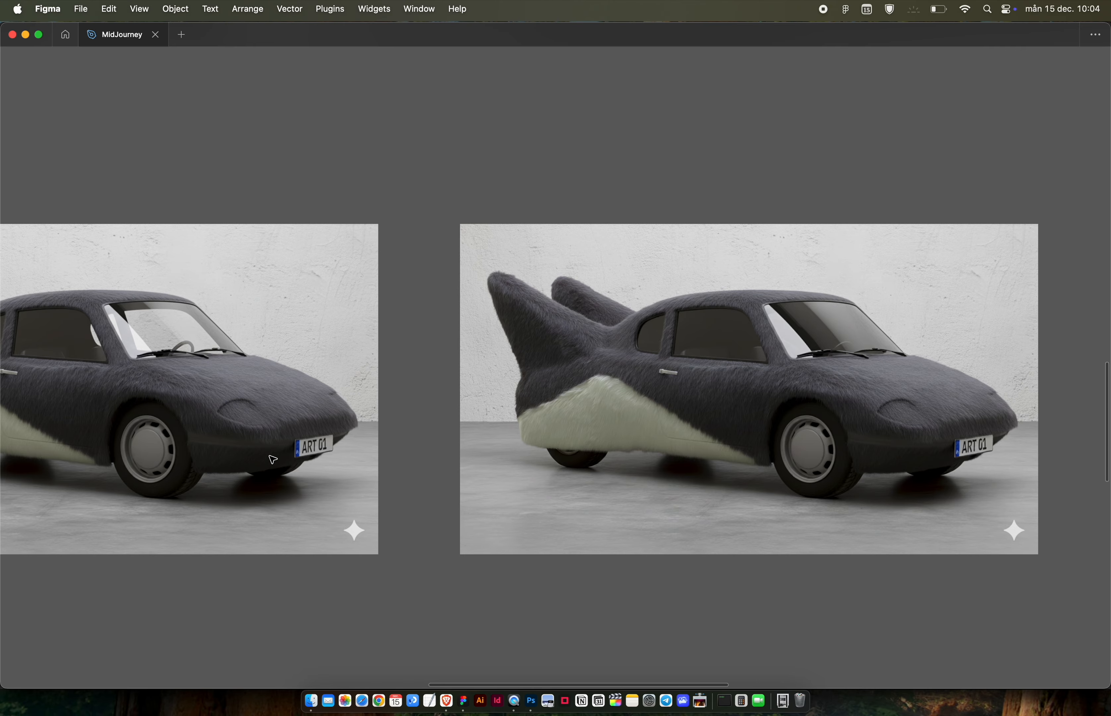
Examine the car versions along the row in Figma, comparing the dark fur, the spotted fur with yellow marker, and the lit headlights up close.
scroll(273, 460, right, 7)
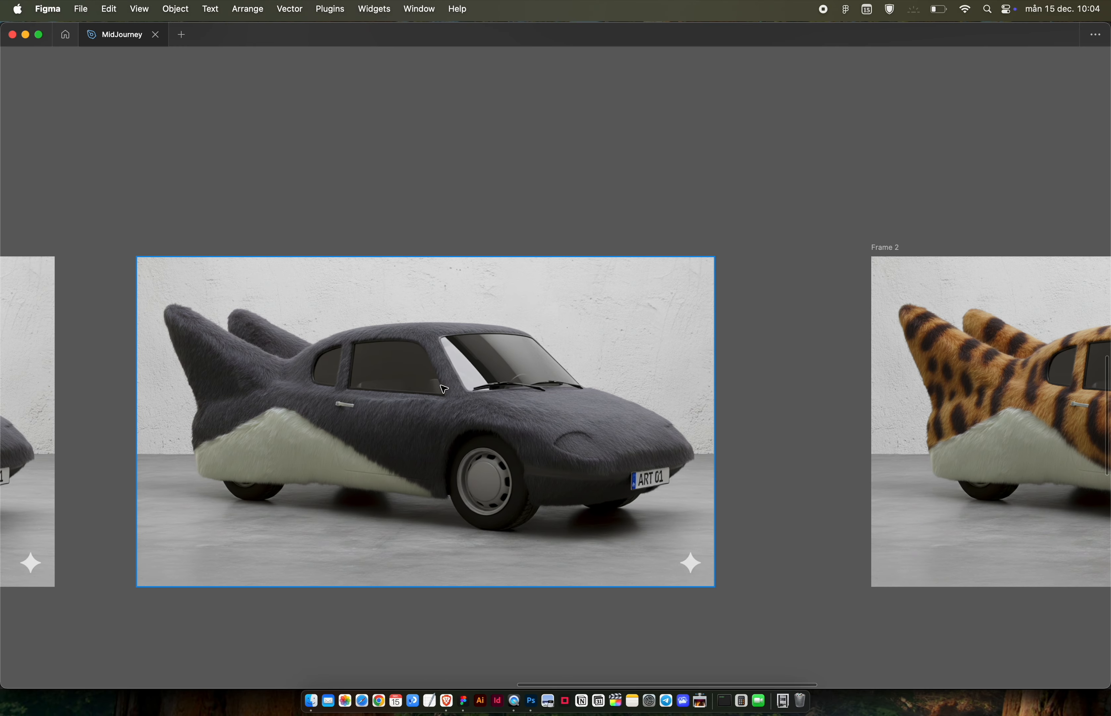
scroll(286, 418, right, 9)
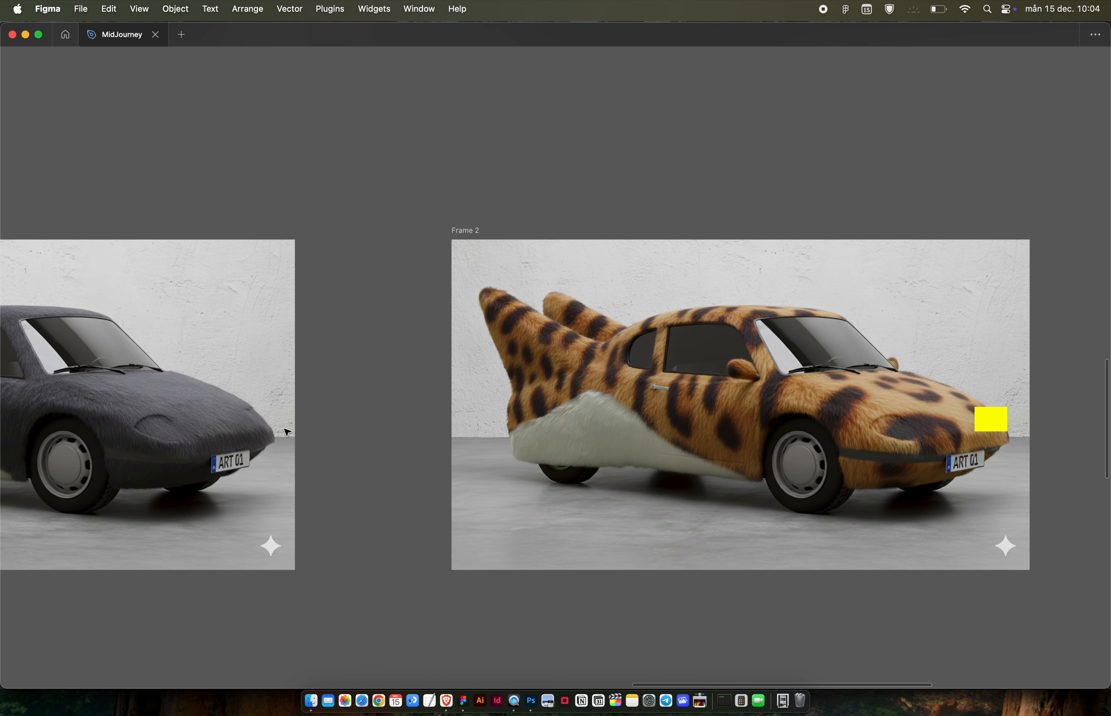
scroll(286, 431, right, 5)
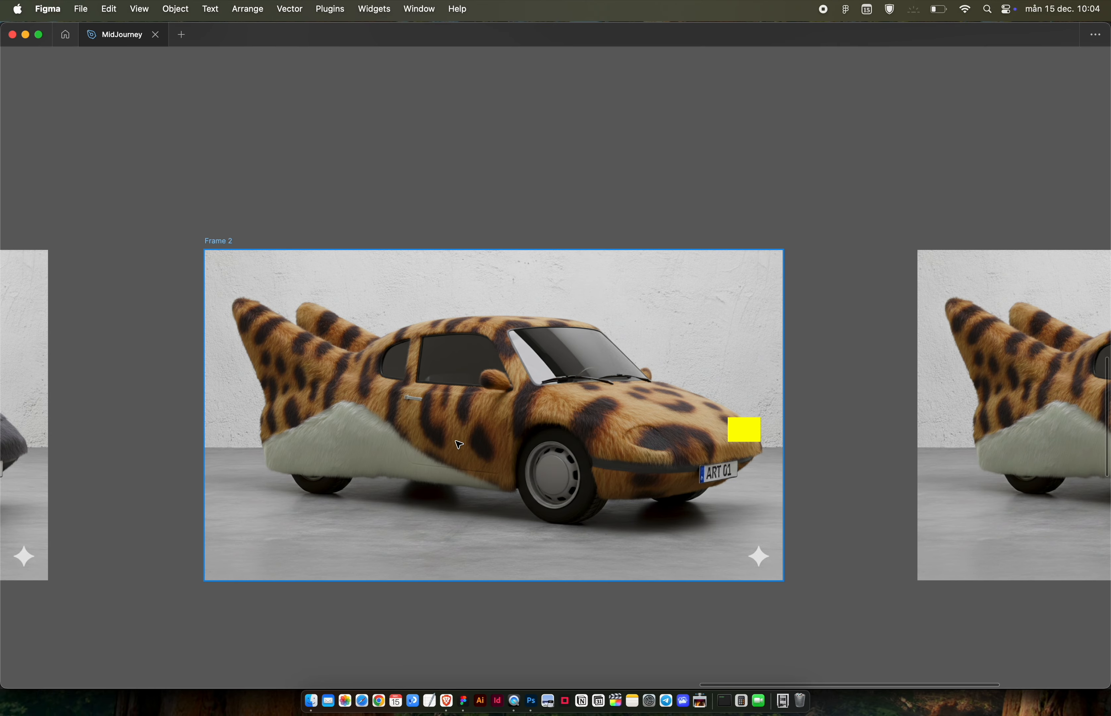
scroll(458, 445, right, 3)
scroll(457, 444, down, 1)
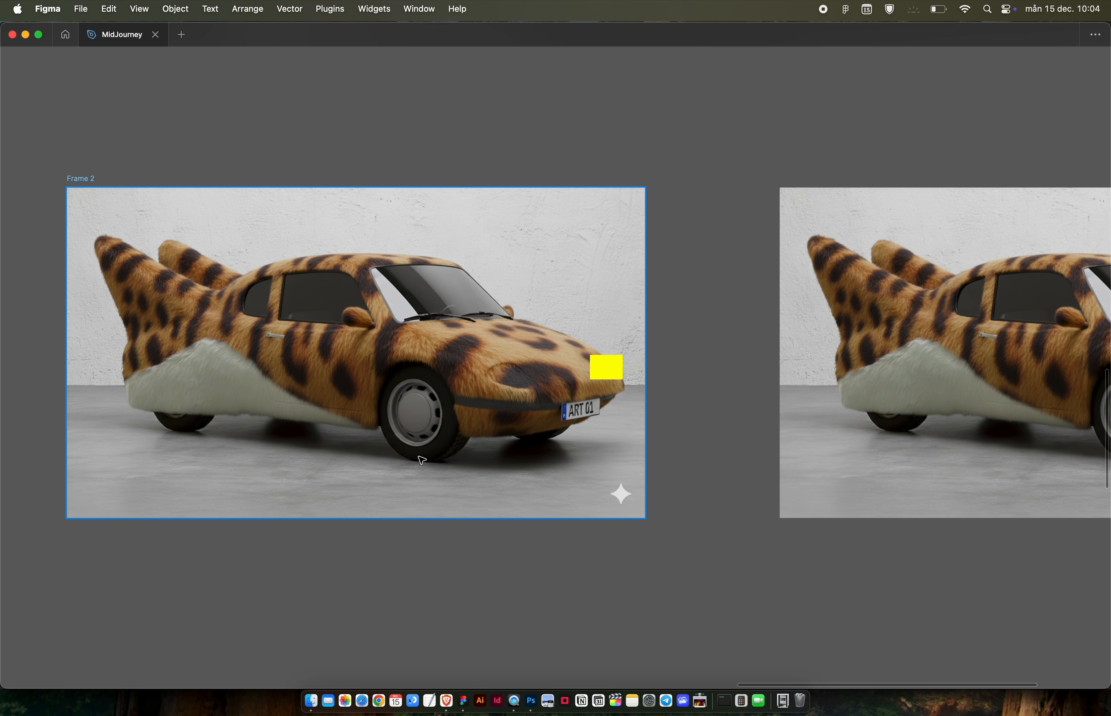
scroll(370, 386, right, 6)
scroll(370, 386, up, 1)
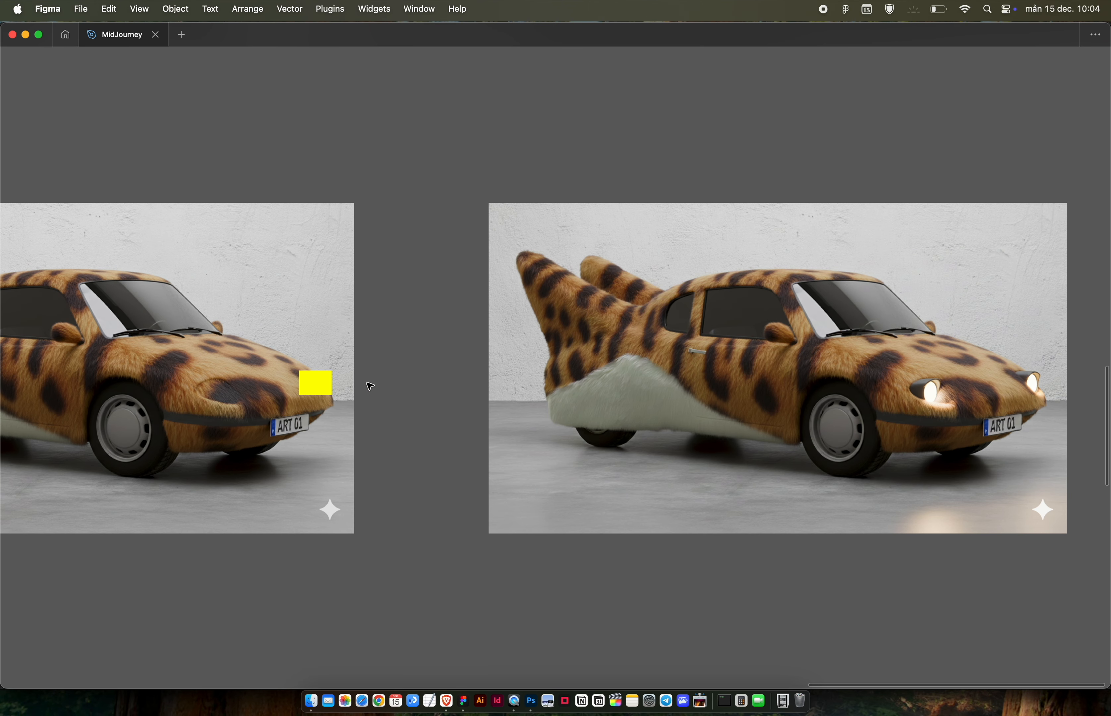
scroll(370, 385, right, 5)
scroll(368, 384, left, 4)
scroll(367, 384, down, 1)
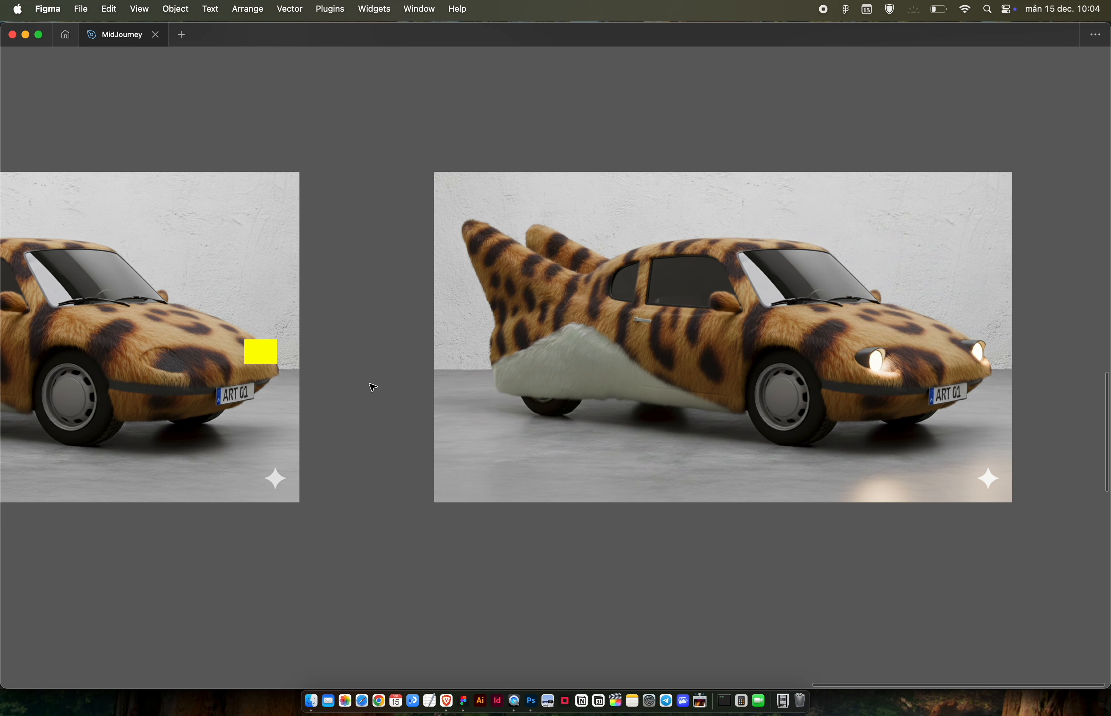
scroll(140, 358, up, 5)
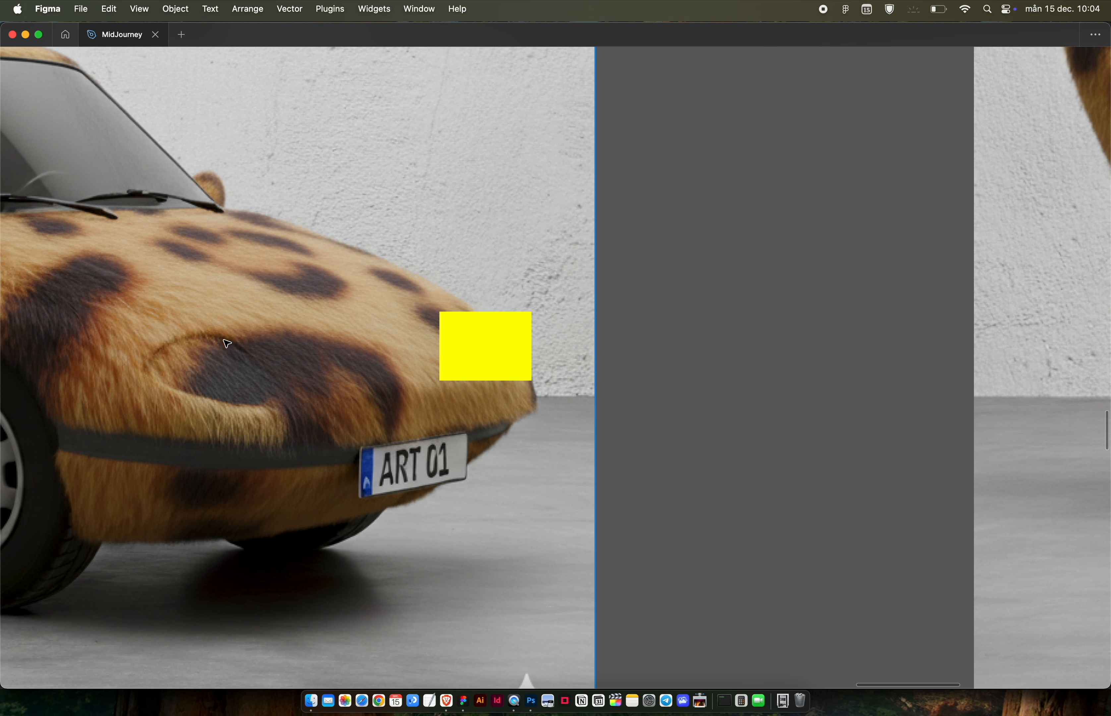
scroll(236, 350, right, 20)
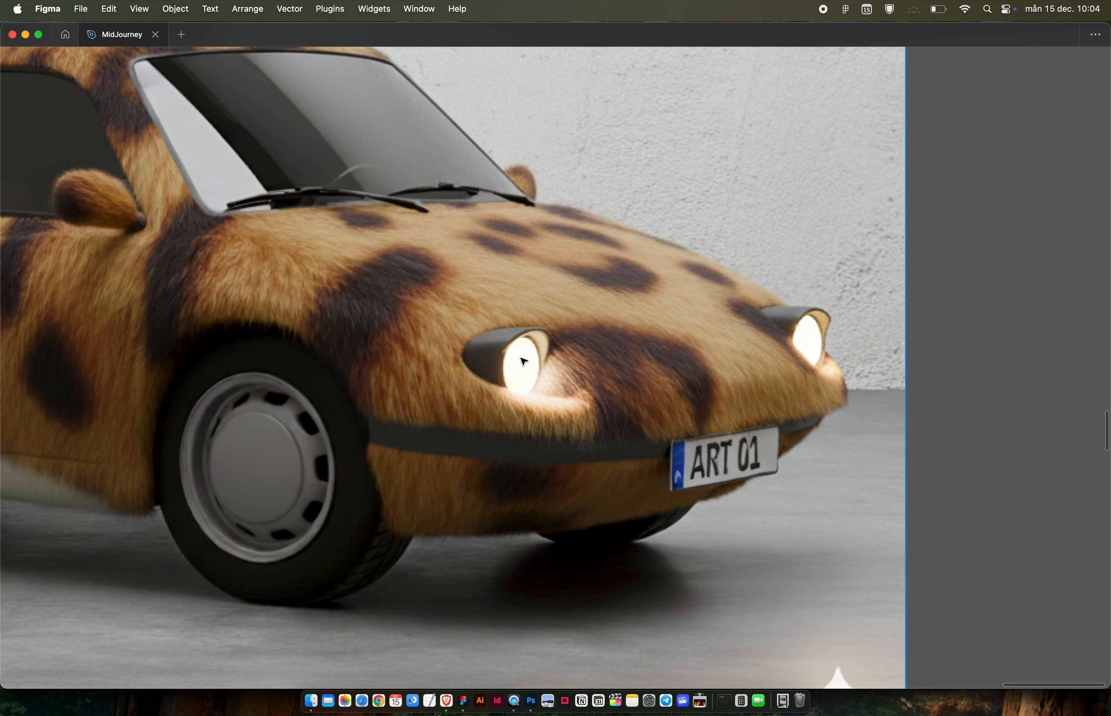
scroll(498, 374, down, 3)
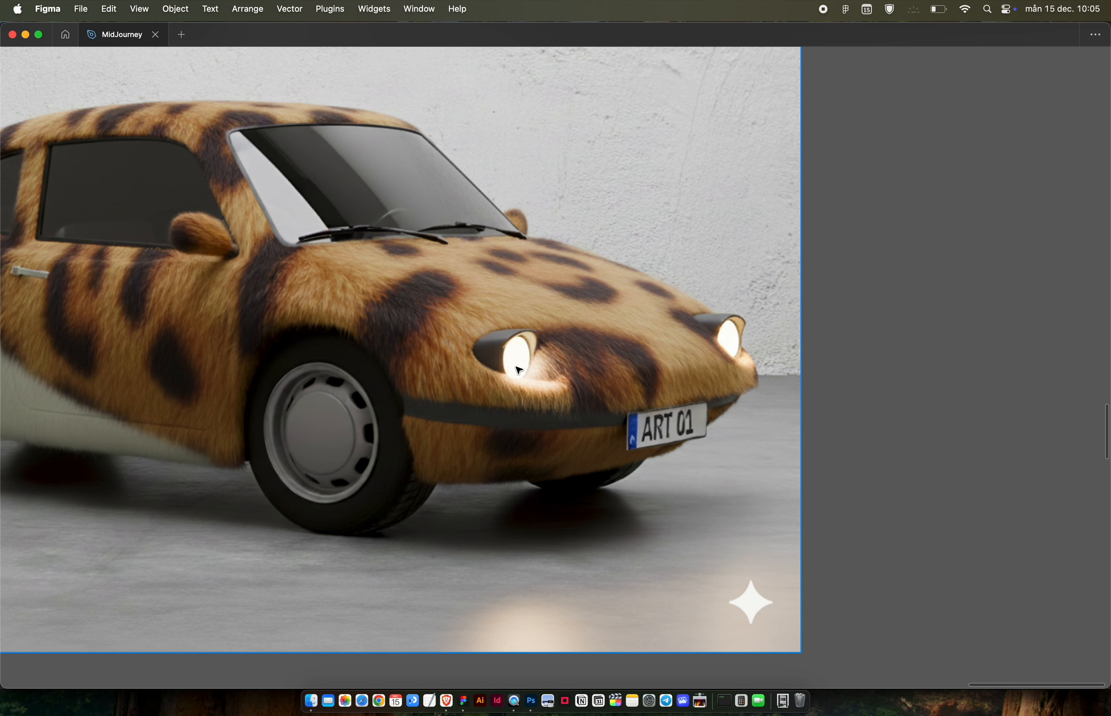
Switch to Google AI Studio and run the prompt "make the headlights in the shape of cat eyes" on the latest car image.
key(super+Tab)
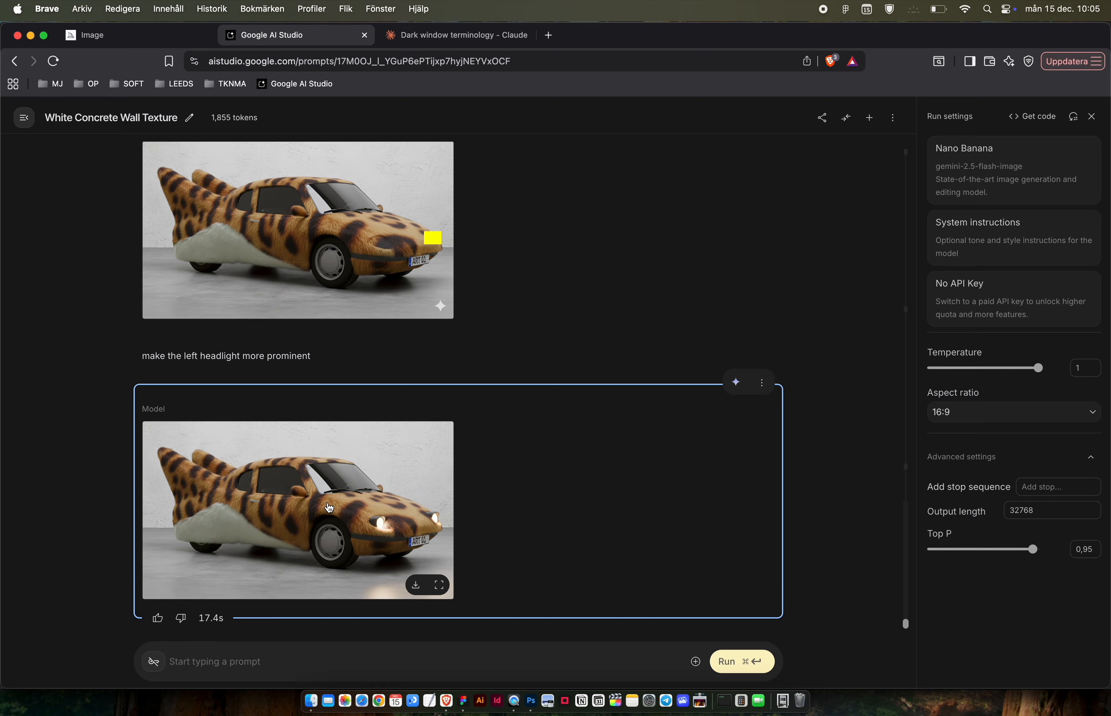
click(222, 661)
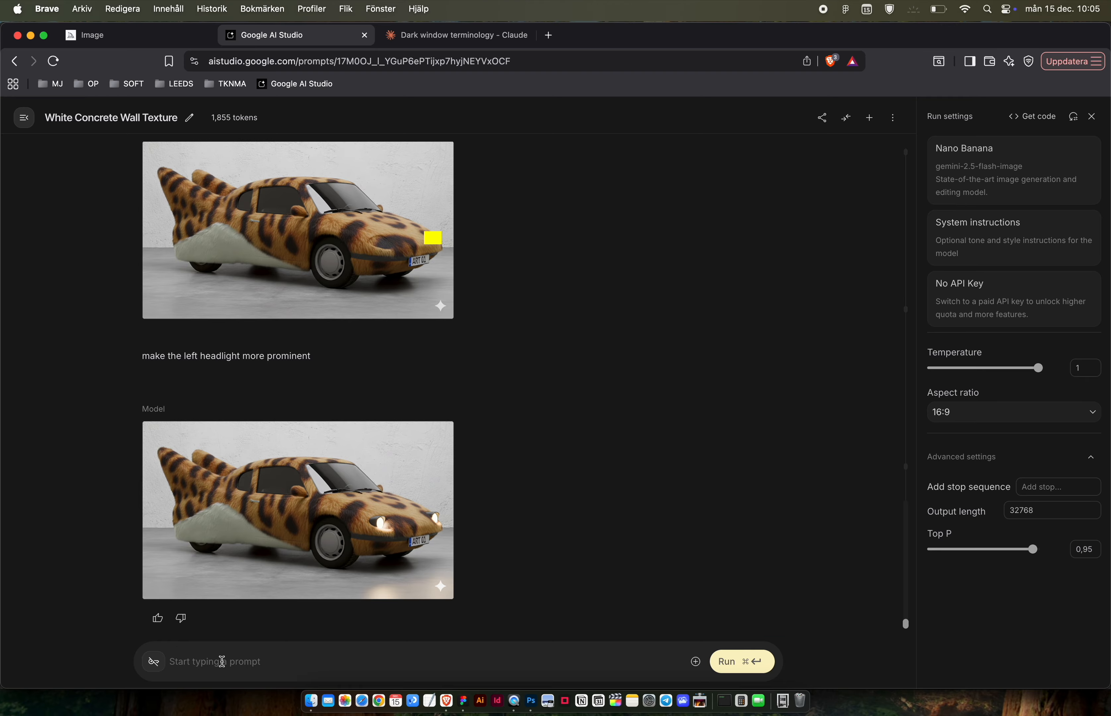
text(make )
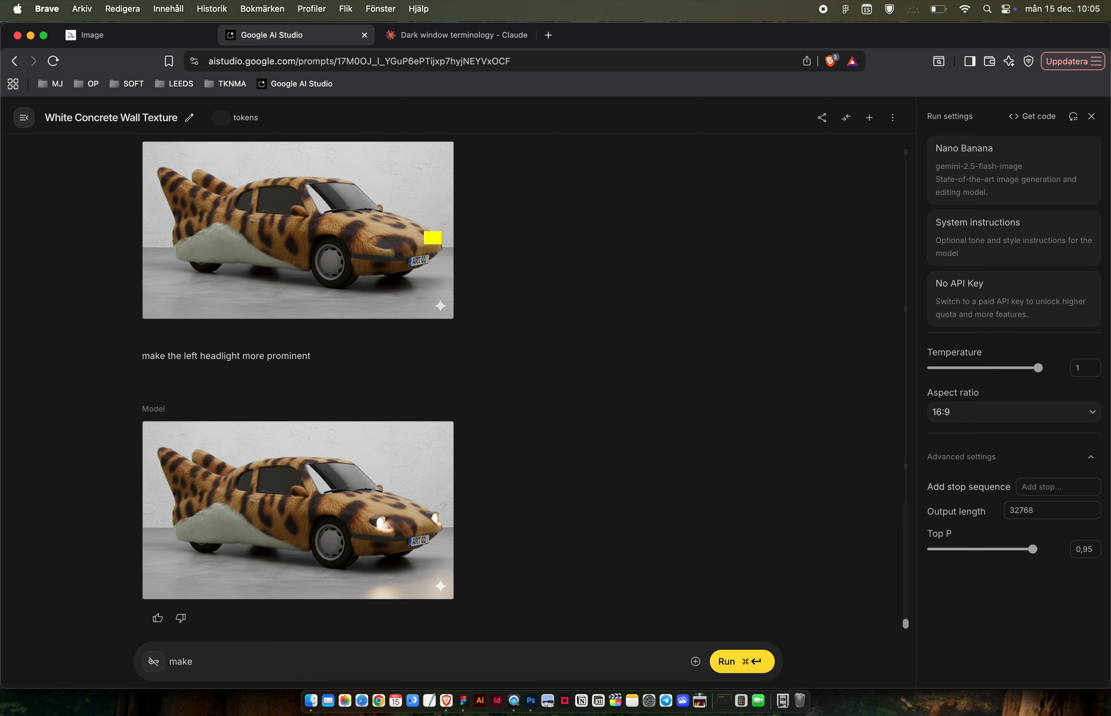
text(the headlights in the)
key(BackSpace)
key(BackSpace)
key(BackSpace)
key(BackSpace)
key(BackSpace)
key(BackSpace)
text(shape of cat )
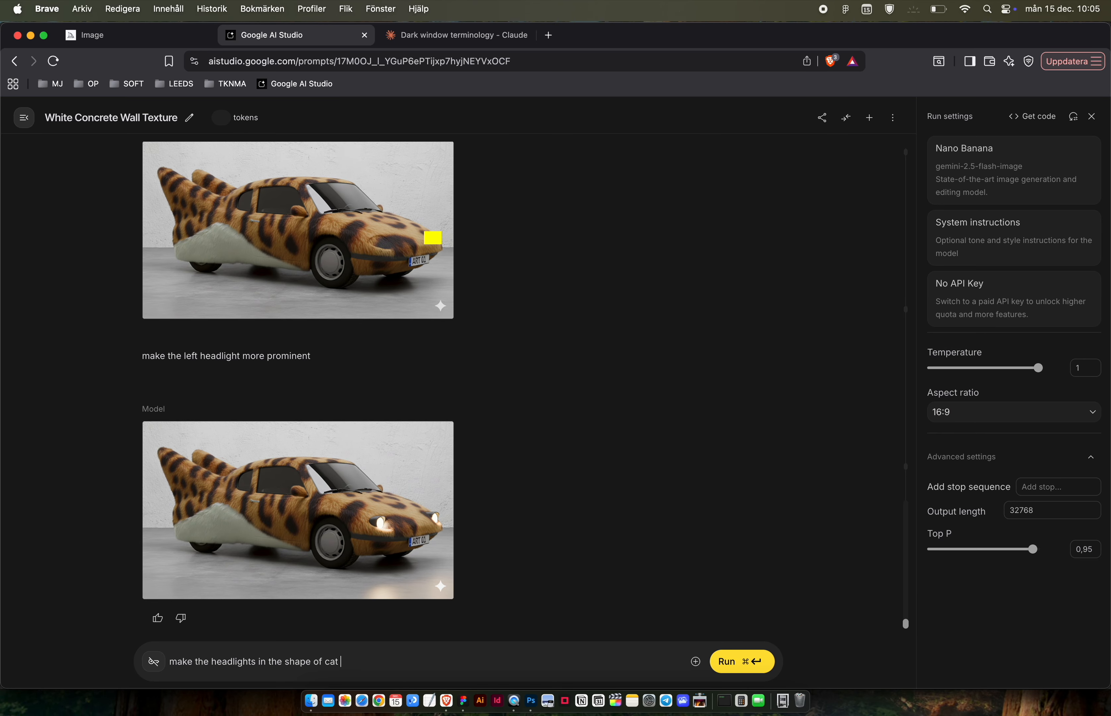
text(eyes)
key(super+Return)
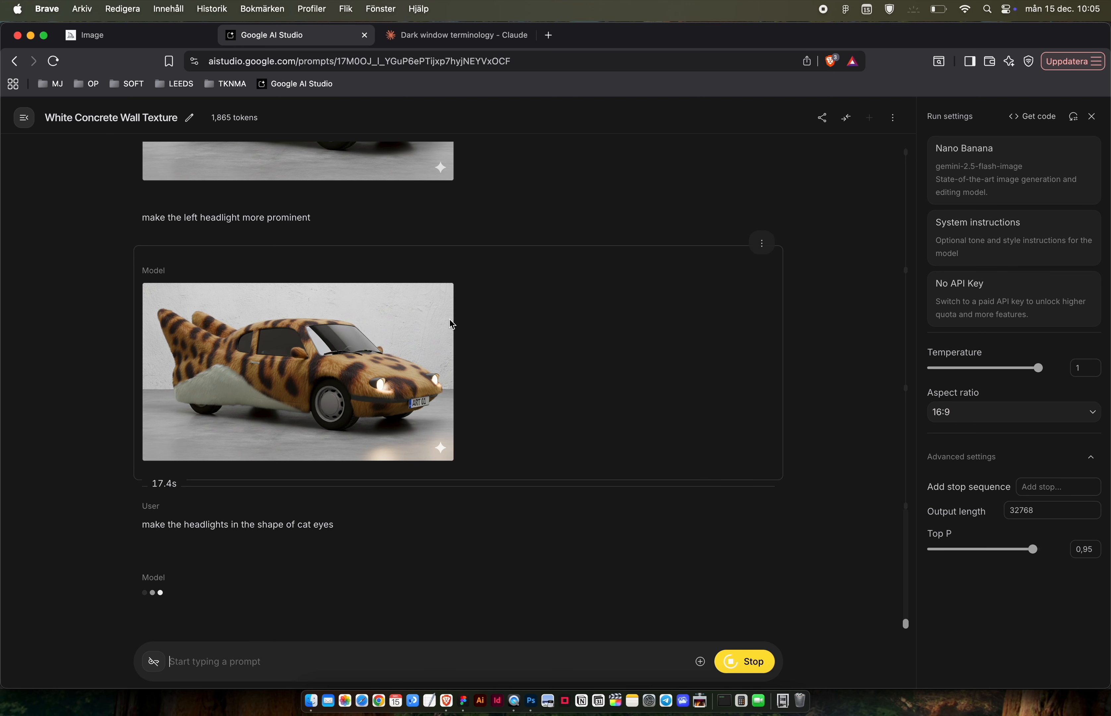
Compare the headlight area of the enlarged generated image with the dark, yellow-marked and lit-headlight cars in Figma.
click(379, 386)
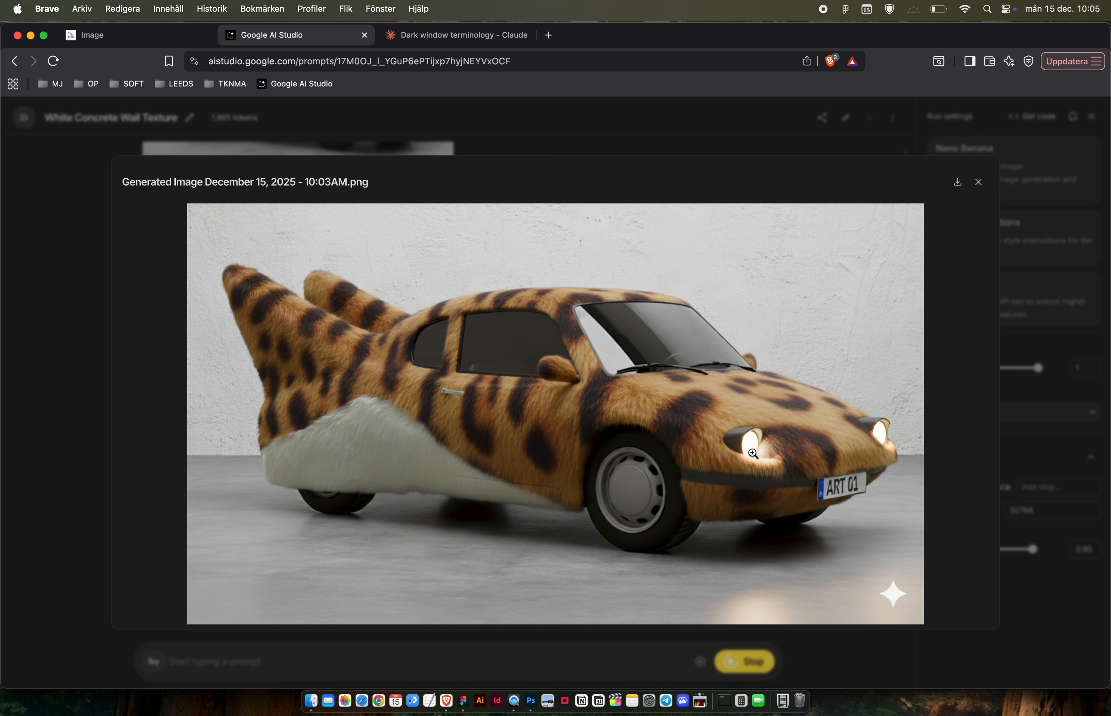
key(super+Tab)
scroll(468, 378, down, 10)
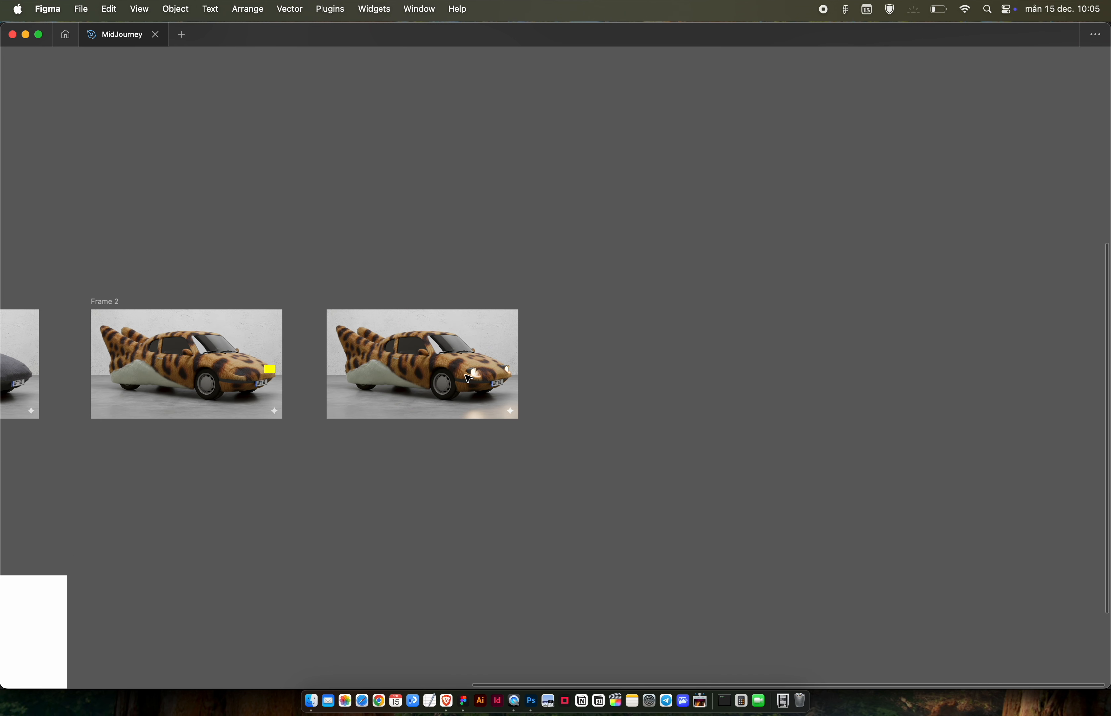
scroll(420, 359, left, 5)
scroll(315, 348, up, 5)
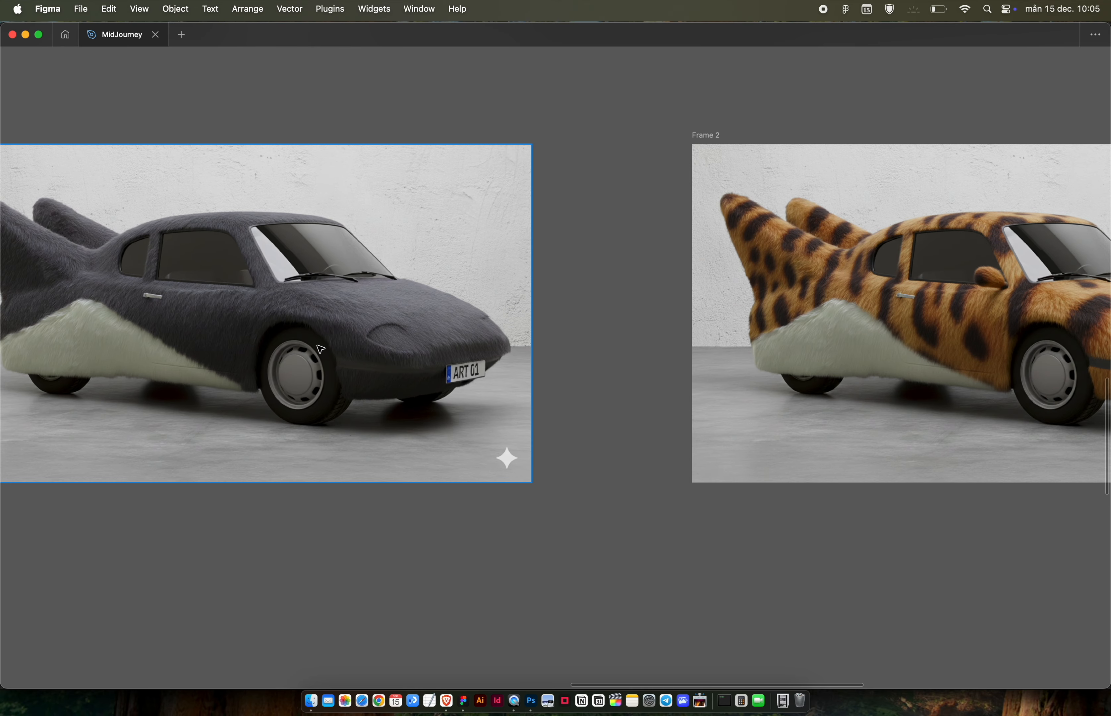
scroll(358, 336, up, 5)
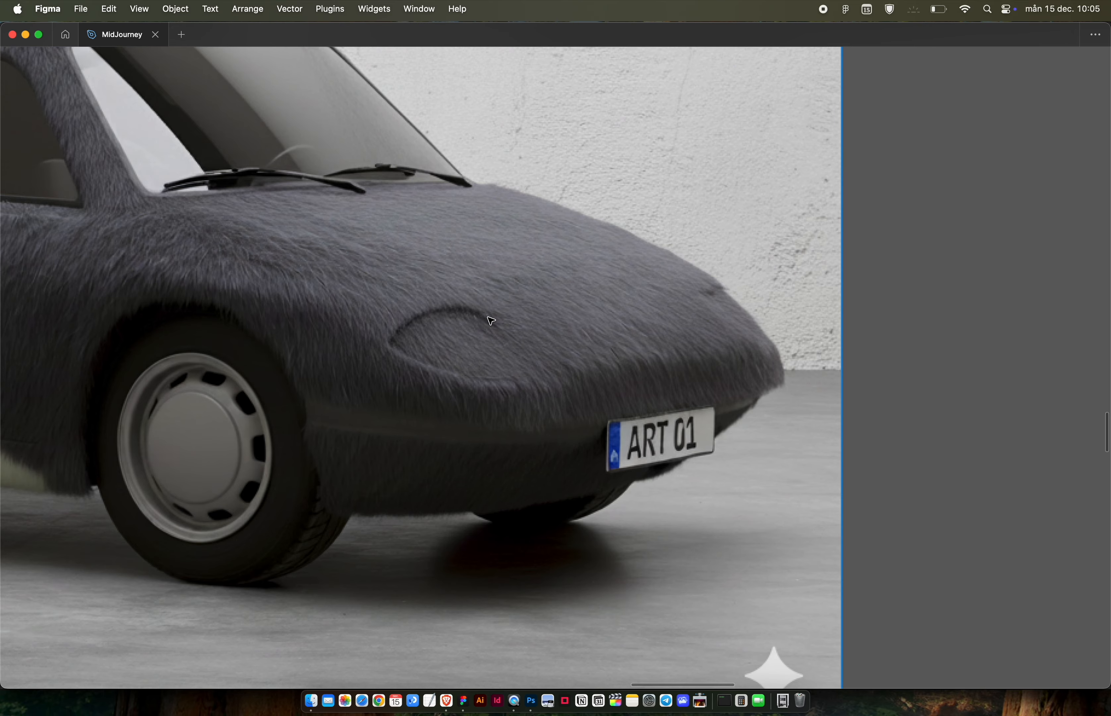
scroll(427, 360, down, 5)
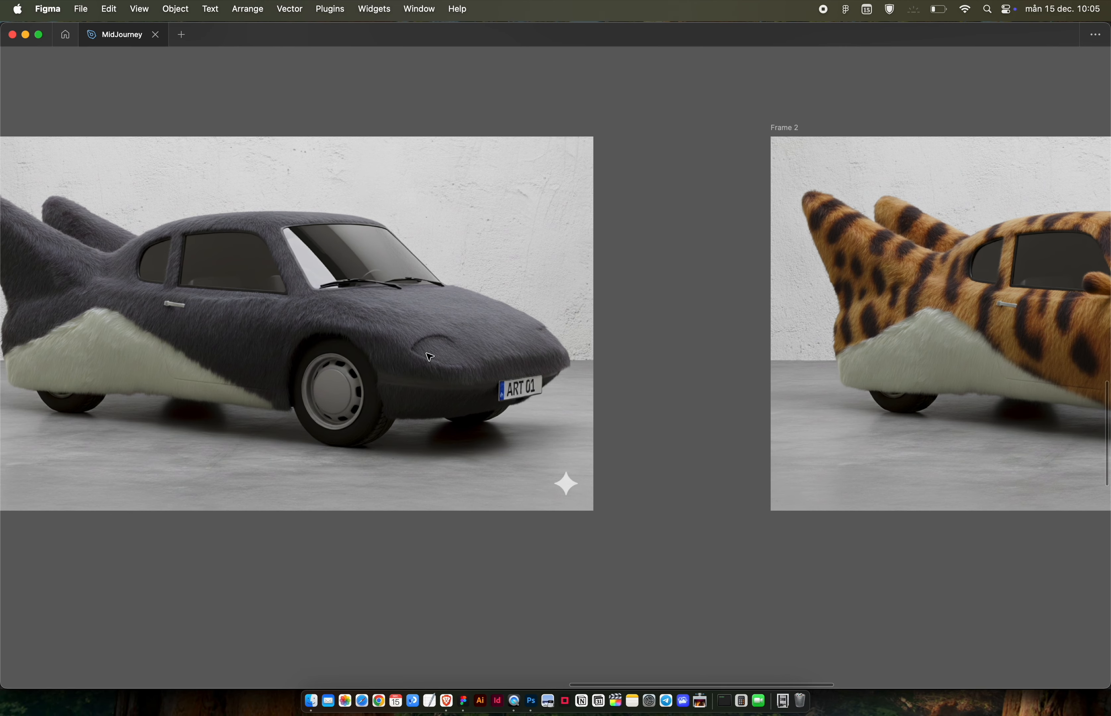
scroll(430, 357, right, 10)
scroll(430, 357, right, 2)
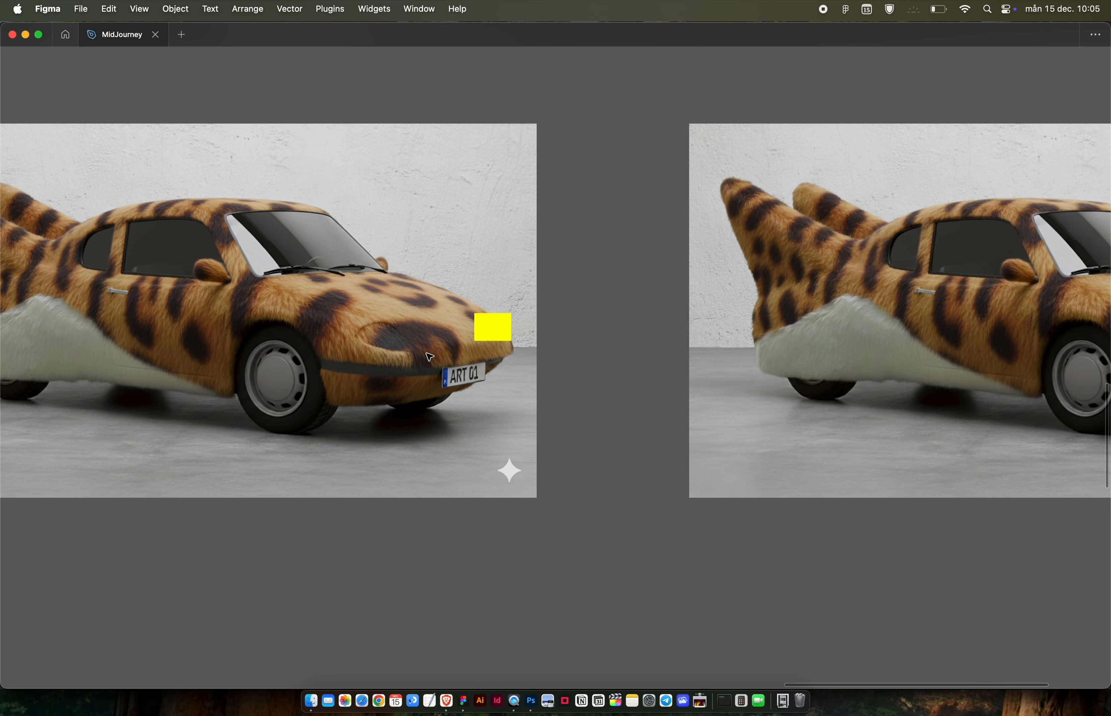
scroll(493, 350, right, 5)
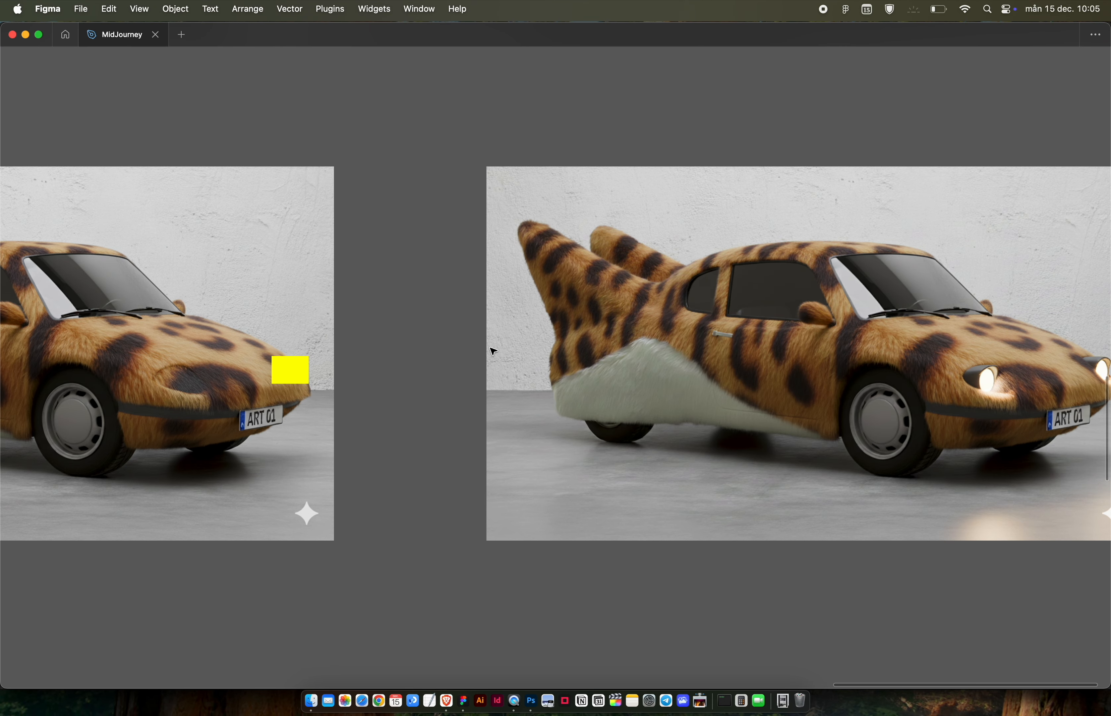
scroll(405, 371, down, 3)
scroll(903, 401, right, 4)
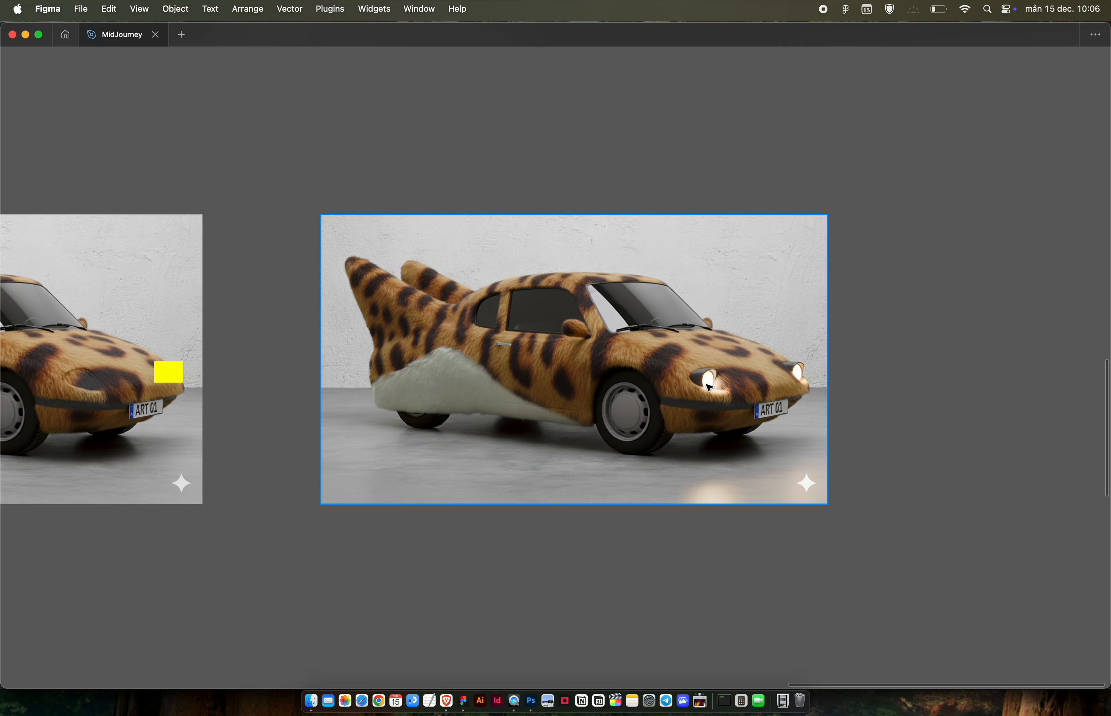
Switch back to Google AI Studio, open the newly generated cat-eye headlights image at full size and copy it.
key(super+Tab)
key(Escape)
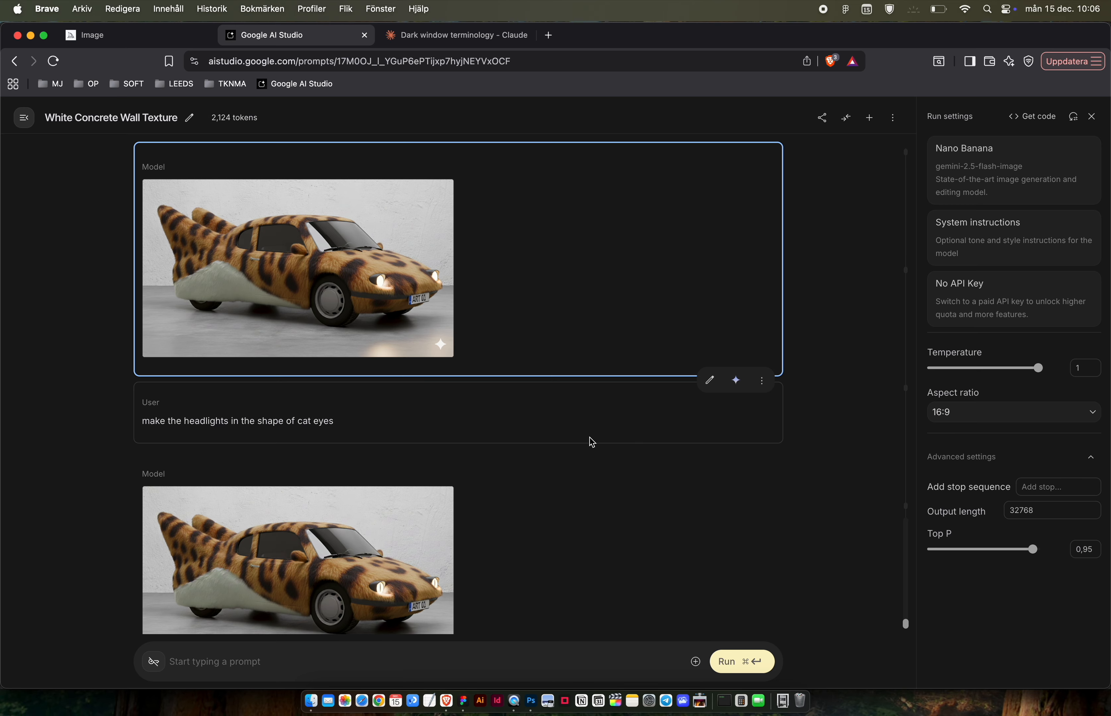
scroll(592, 441, down, 3)
click(385, 516)
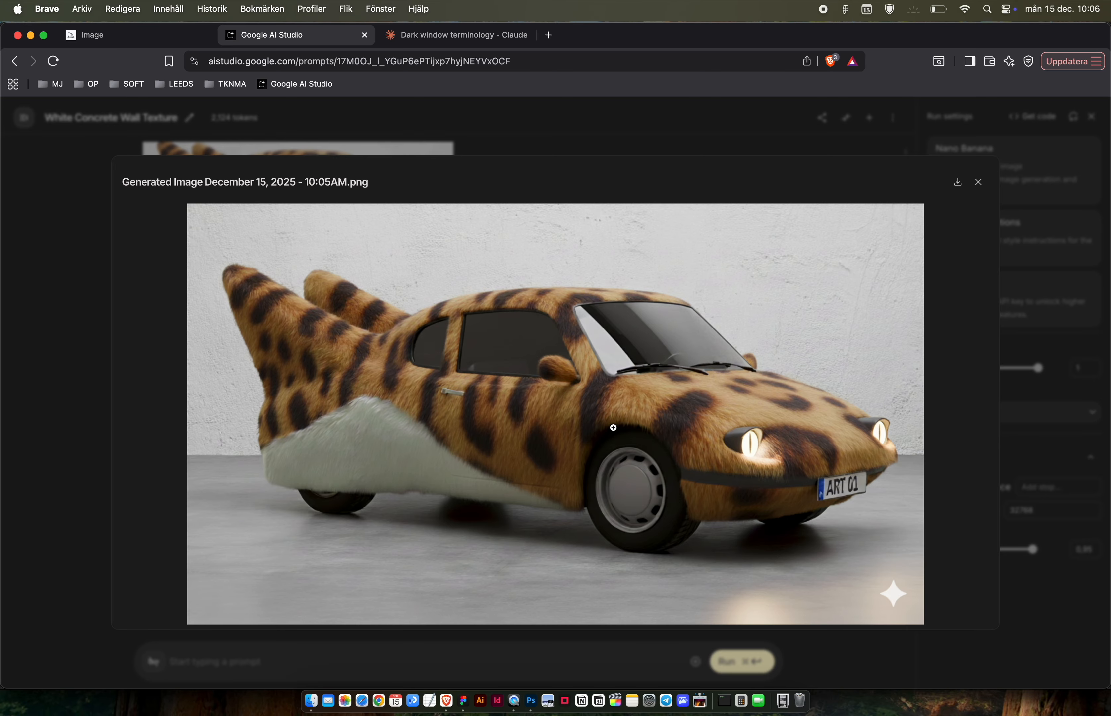
right_click(667, 433)
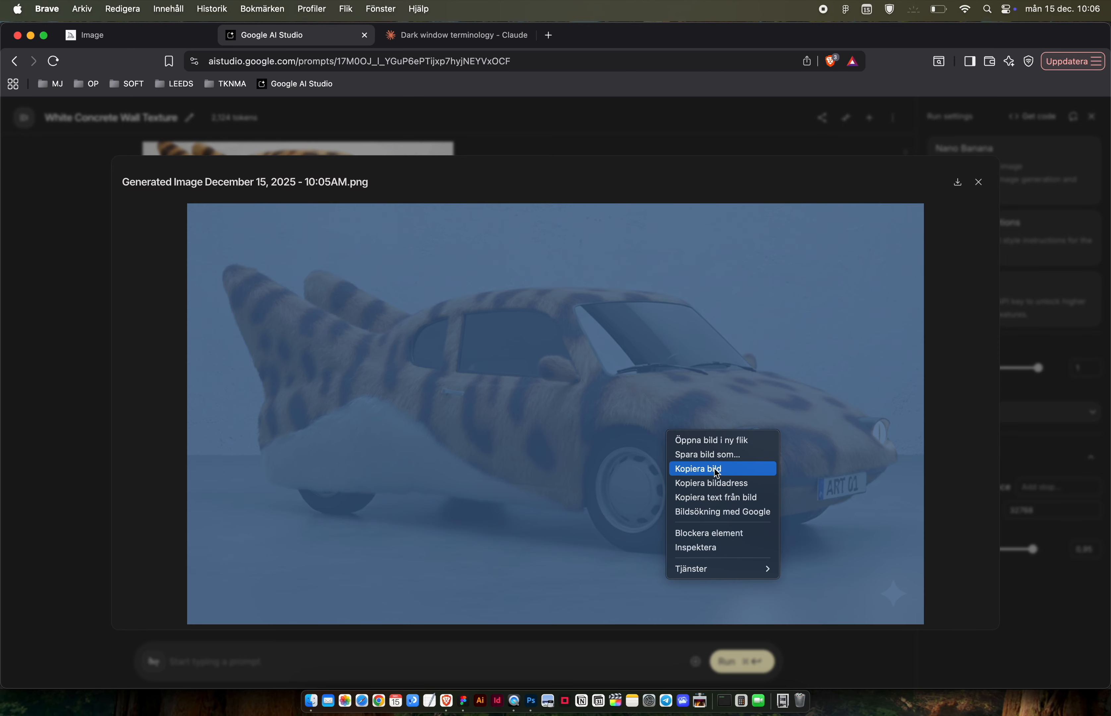
click(714, 469)
Switch to Figma and paste the cat-eye headlights car at the end of the row, beside the lit-headlights version.
key(super+Tab)
scroll(623, 363, right, 15)
scroll(623, 363, left, 6)
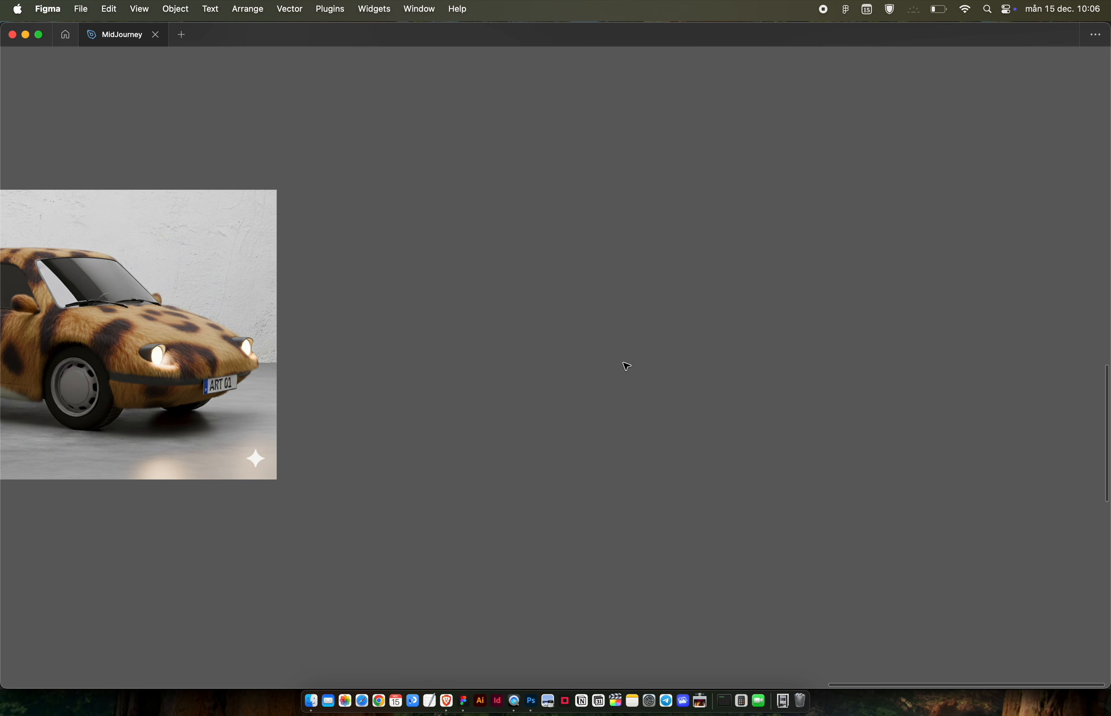
key(super+v)
drag(459, 301, 474, 271)
click(399, 129)
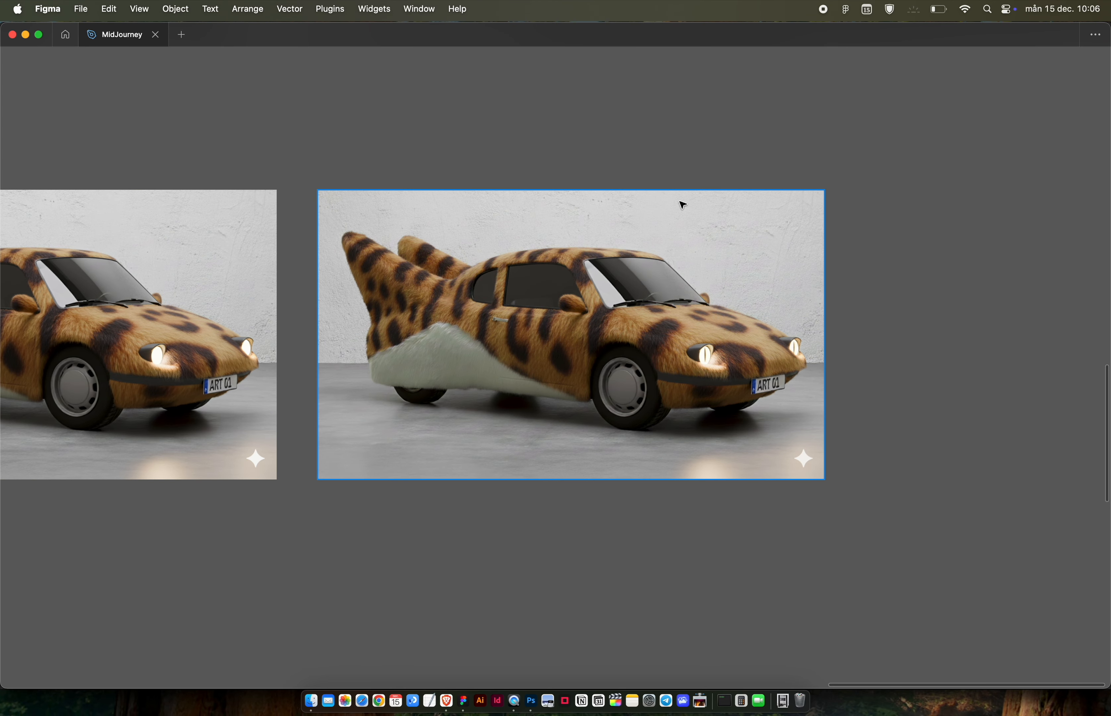
Inspect the cat-eye headlights and number plate up close, then switch to Google AI Studio and run the prompt "remove the car plate".
scroll(679, 204, right, 10)
scroll(518, 404, up, 5)
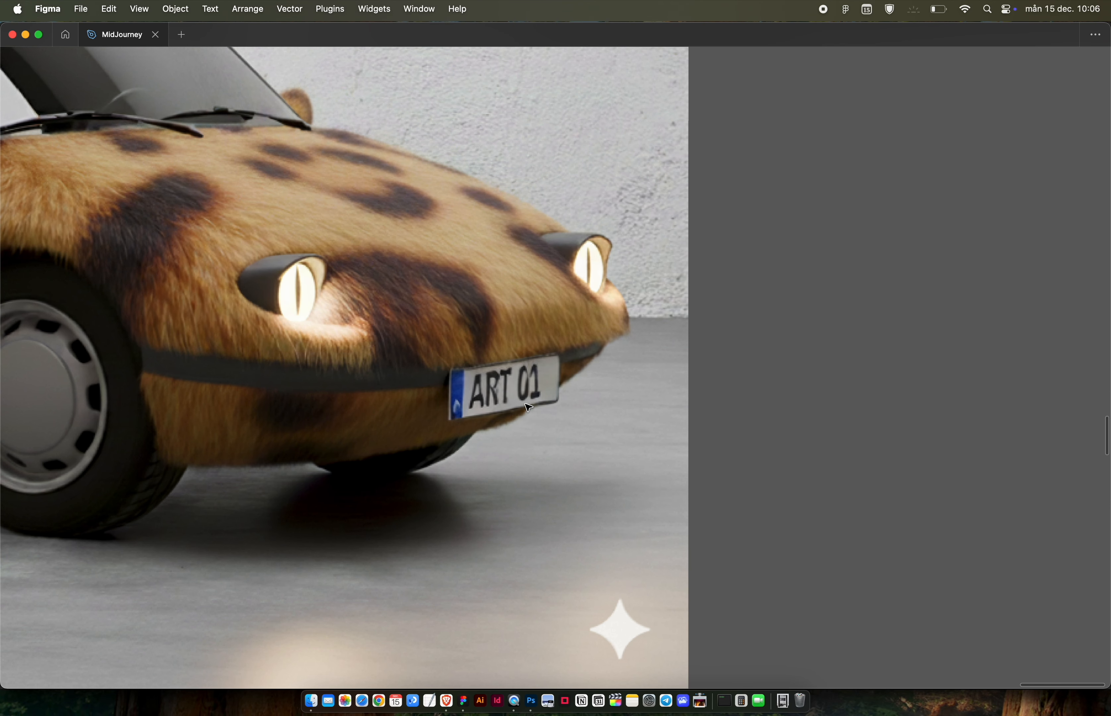
scroll(510, 394, up, 3)
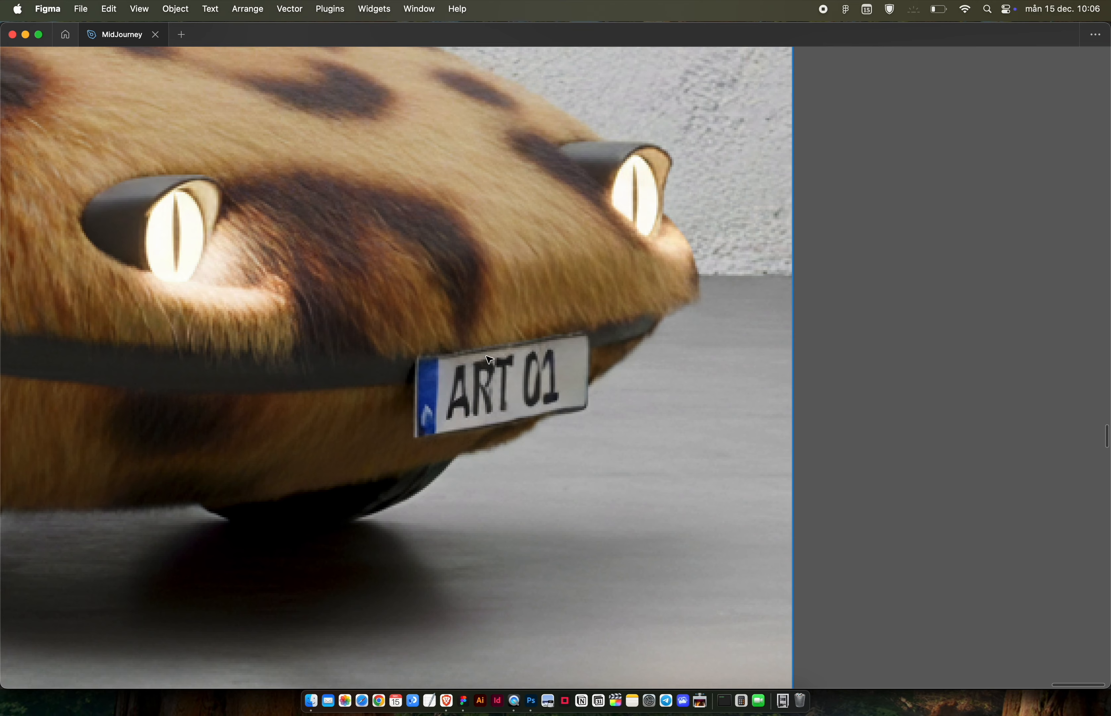
scroll(512, 349, down, 5)
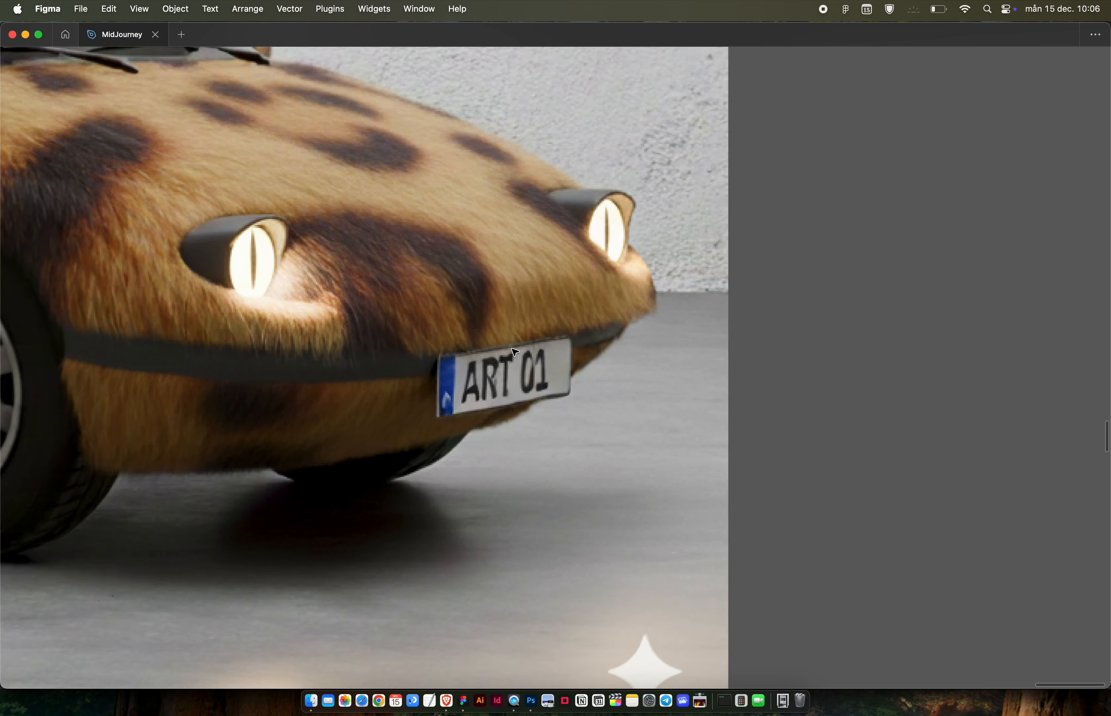
key(super+Tab)
click(290, 653)
click(258, 658)
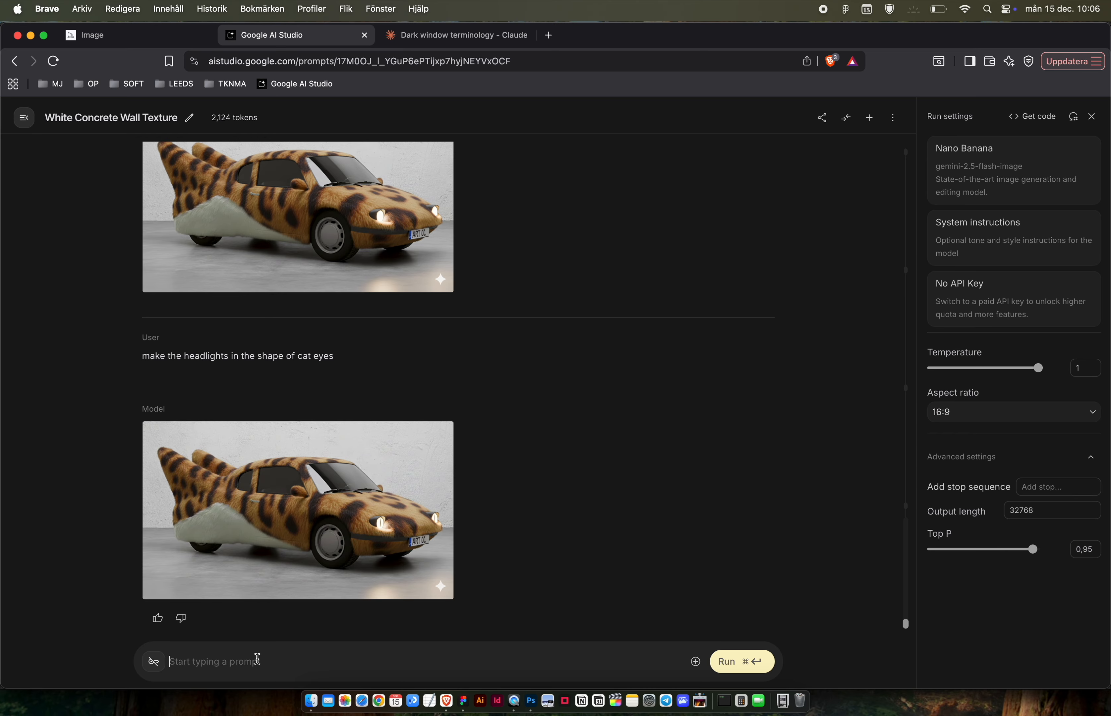
text(remove the)
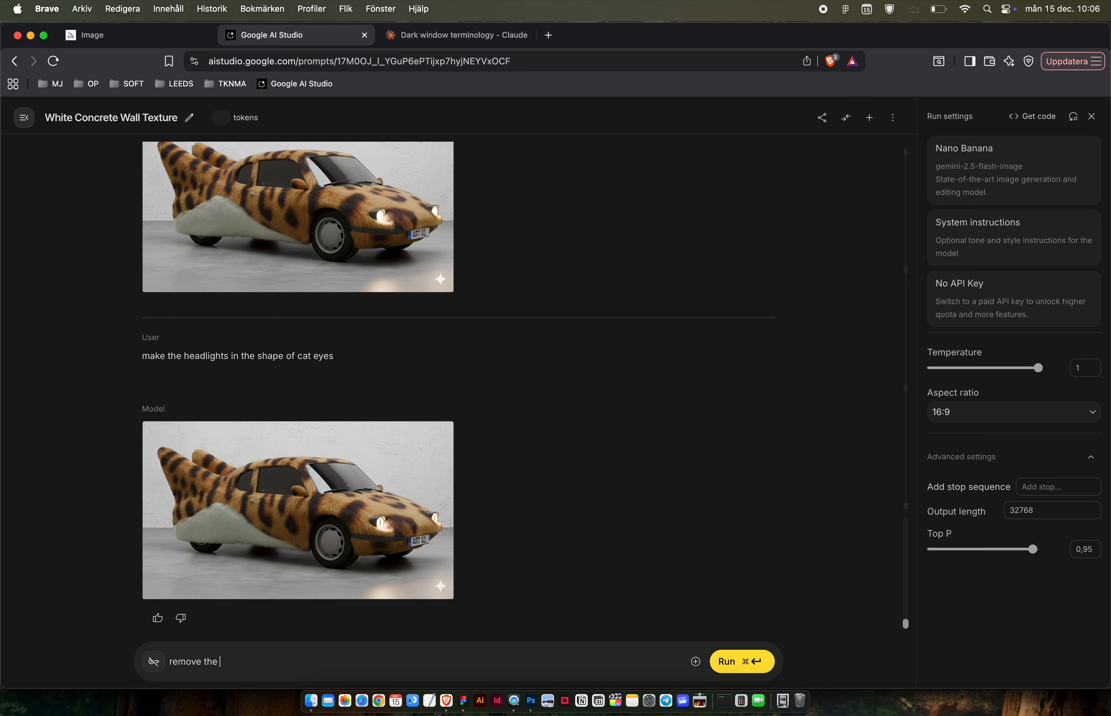
text( car plate)
key(super+Return)
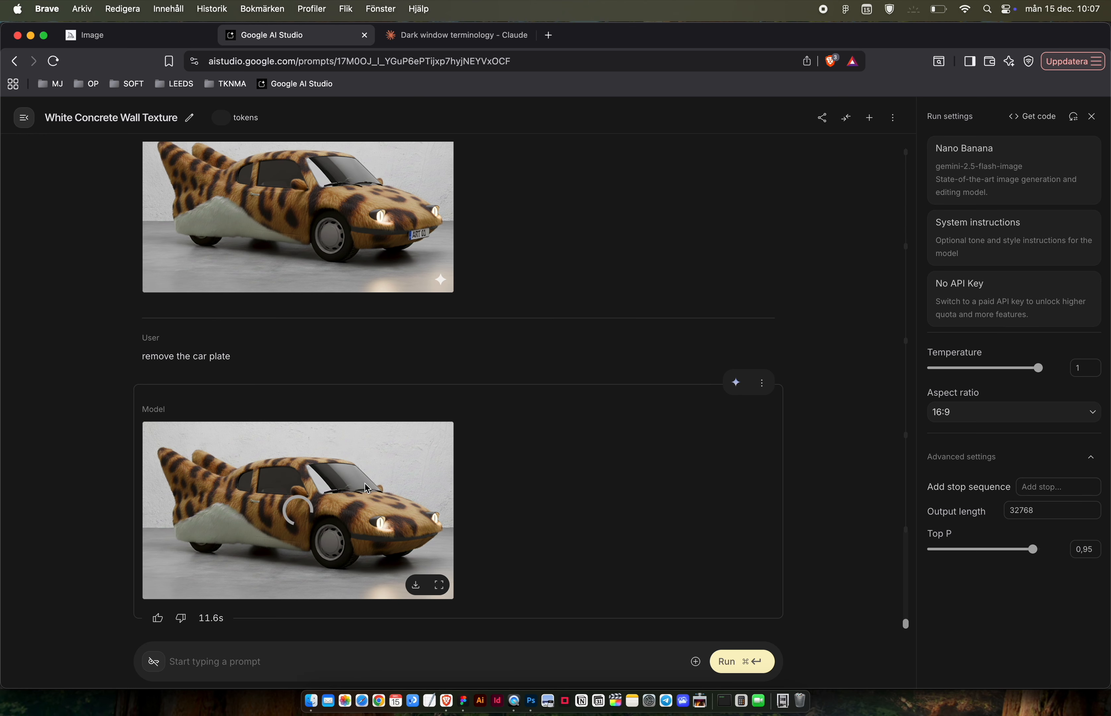
Open the generated car image without a number plate at full size and copy it.
click(411, 531)
right_click(621, 426)
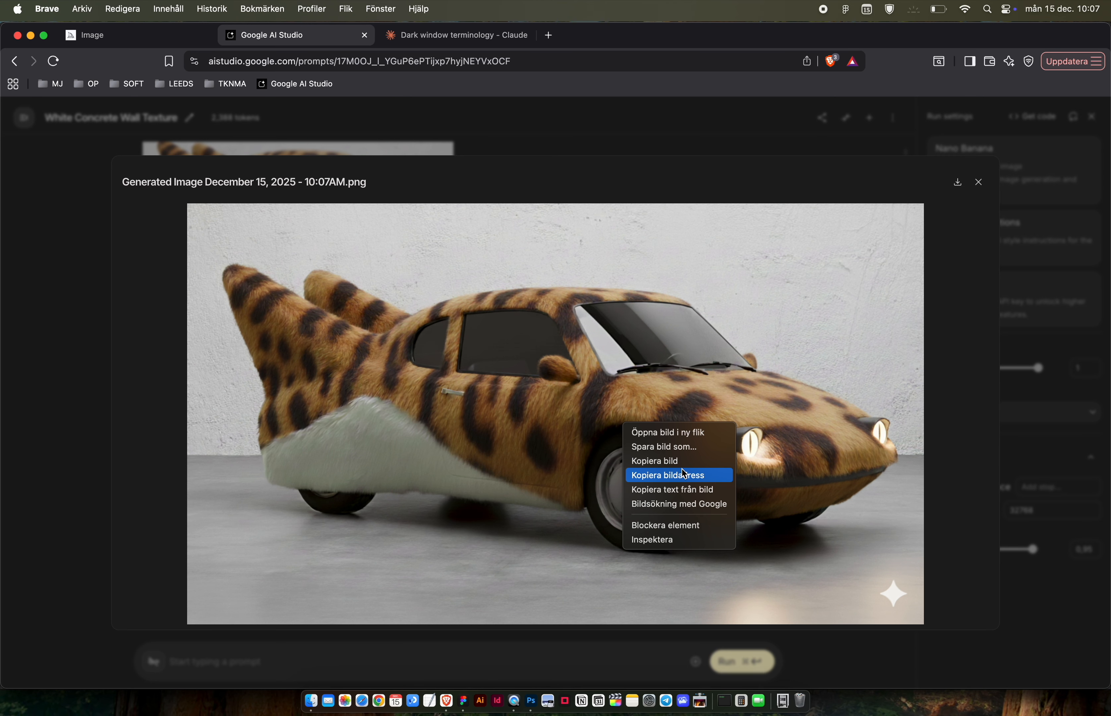
click(689, 459)
Switch to Figma and paste the plate-free car at the end of the row, beside the cat-eye headlights version.
key(super+Tab)
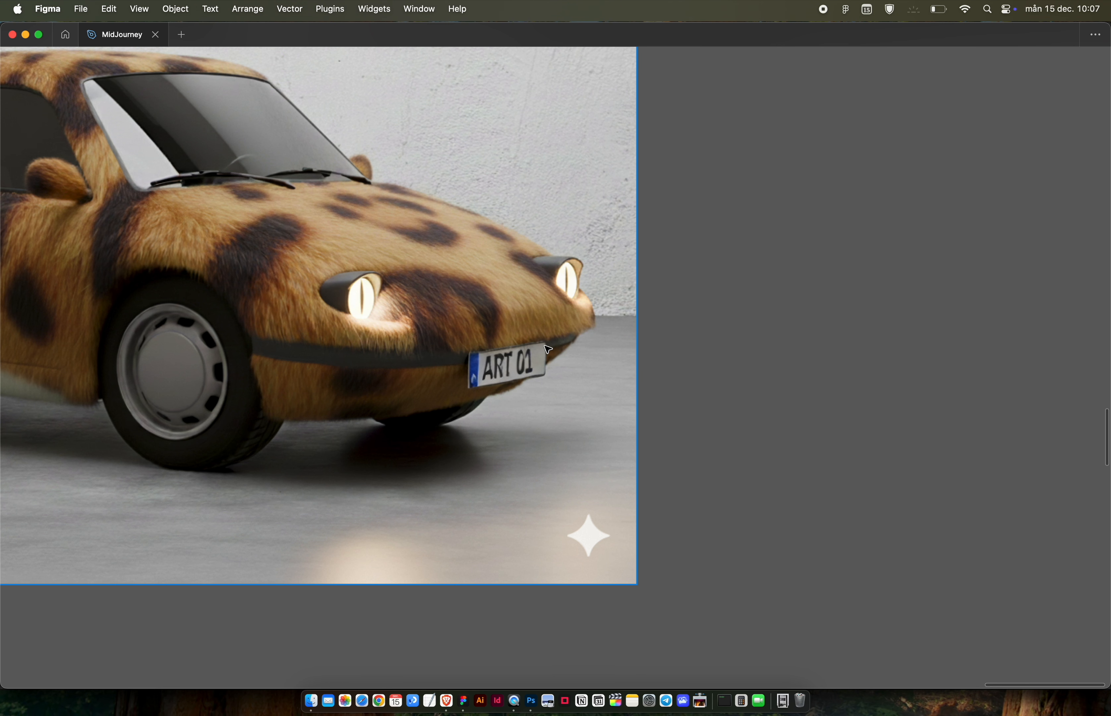
scroll(492, 406, down, 5)
key(super+v)
drag(581, 344, 736, 302)
click(662, 213)
Switch back to Google AI Studio, close the enlarged image and run the prompt "add a car plate with name "KATT"".
key(super+Tab)
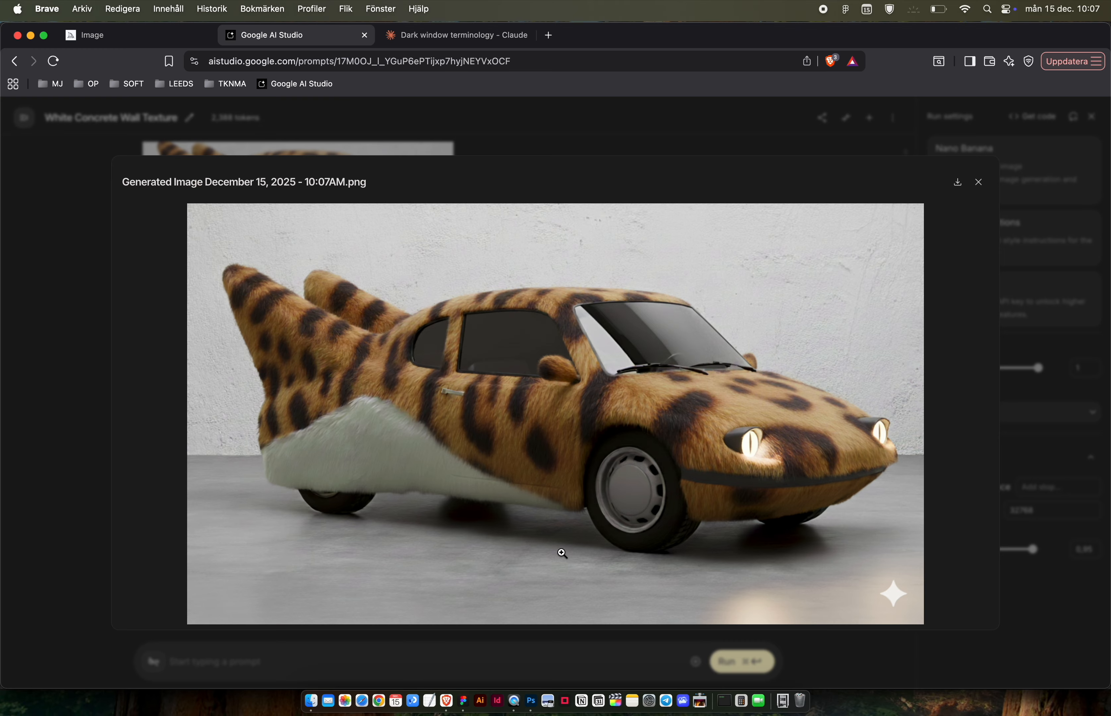
key(Escape)
click(255, 661)
text(ad)
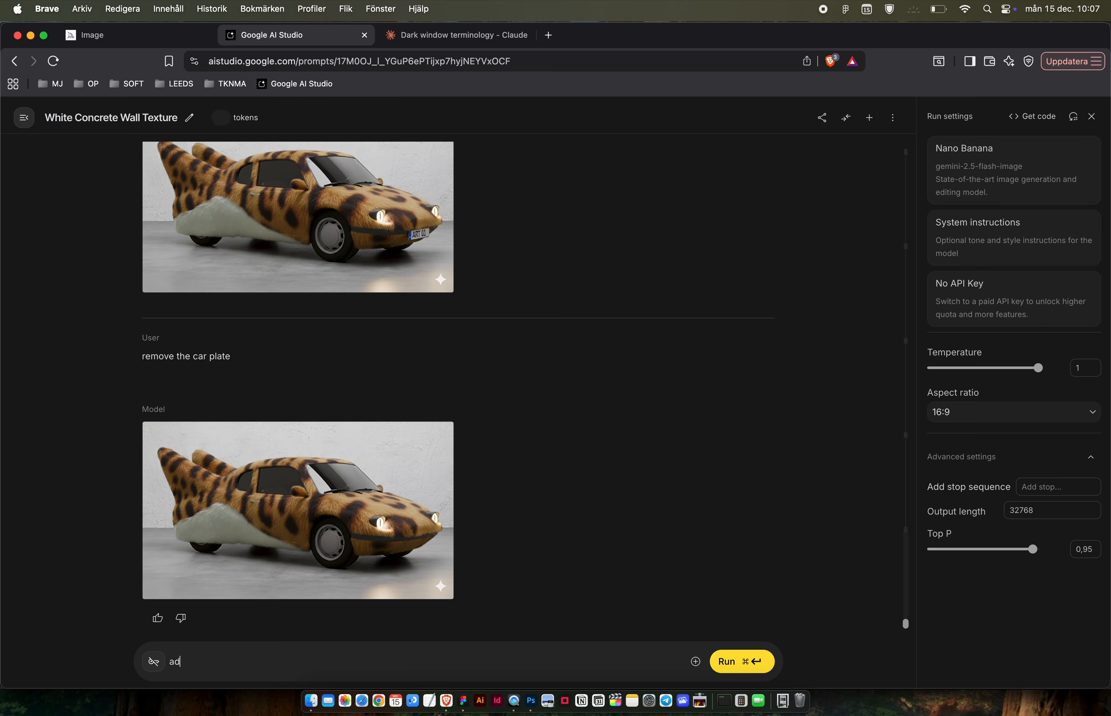
text(d a)
key(BackSpace)
key(BackSpace)
text(n americ)
key(BackSpace)
key(BackSpace)
key(BackSpace)
key(BackSpace)
key(BackSpace)
key(BackSpace)
key(BackSpace)
text(car plate with name "KATT")
click(742, 665)
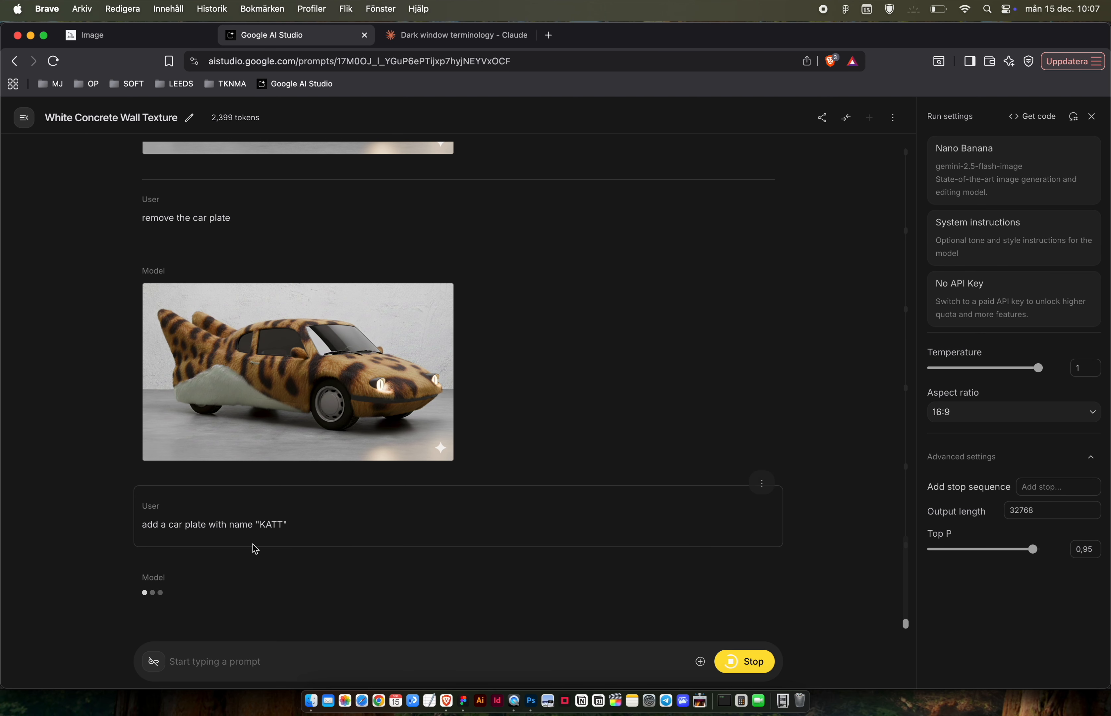
Open the earlier cat-eye headlights image and examine its number plate and headlights up close.
scroll(303, 526, up, 5)
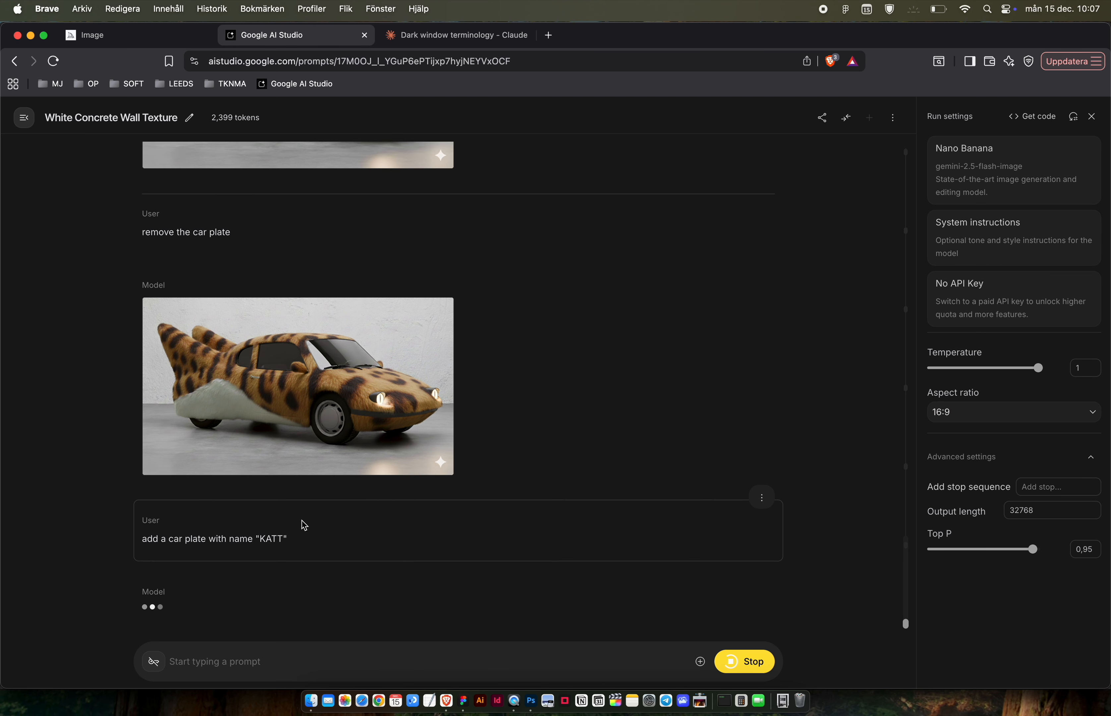
click(439, 331)
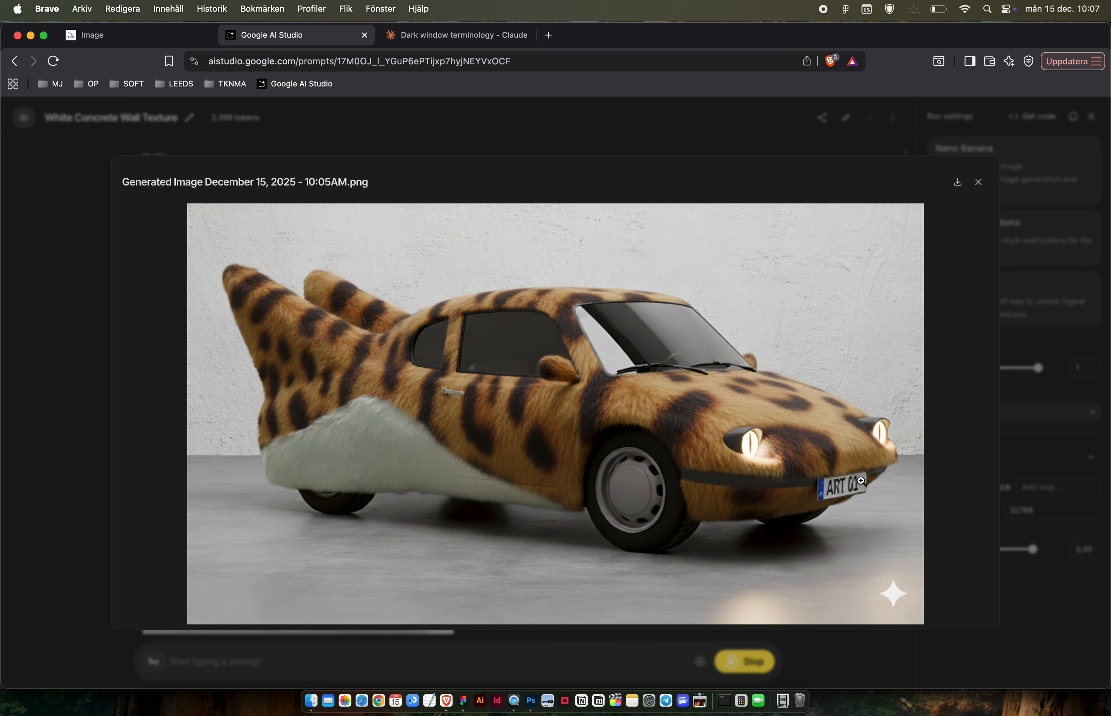
click(835, 485)
click(827, 482)
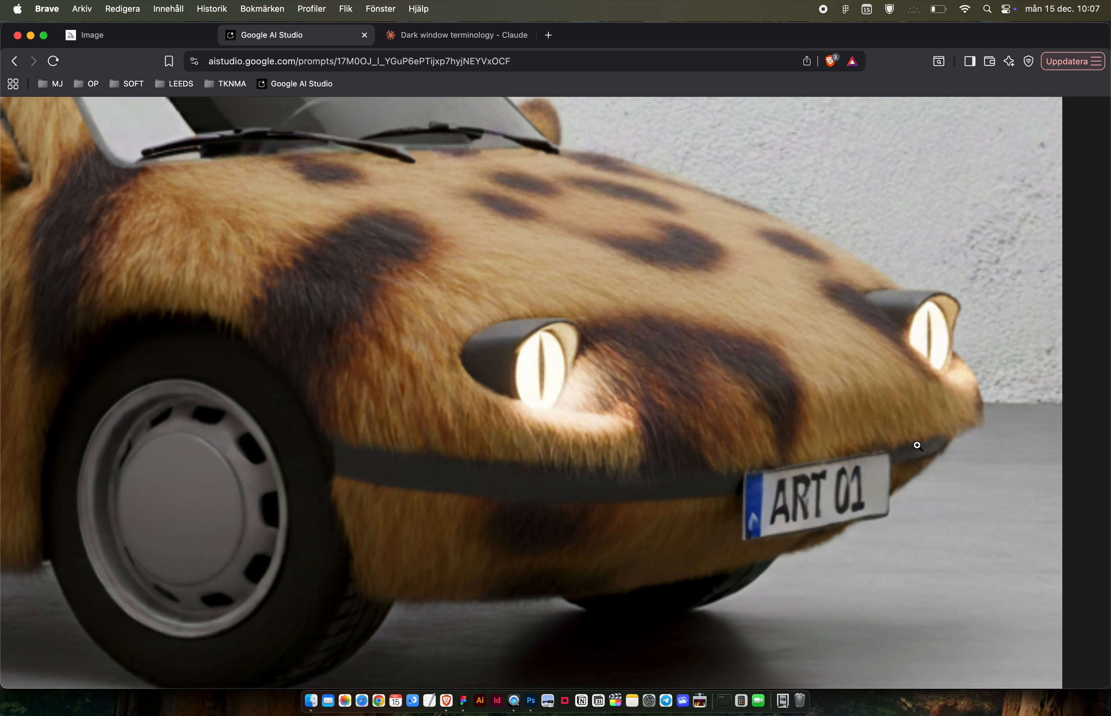
click(655, 398)
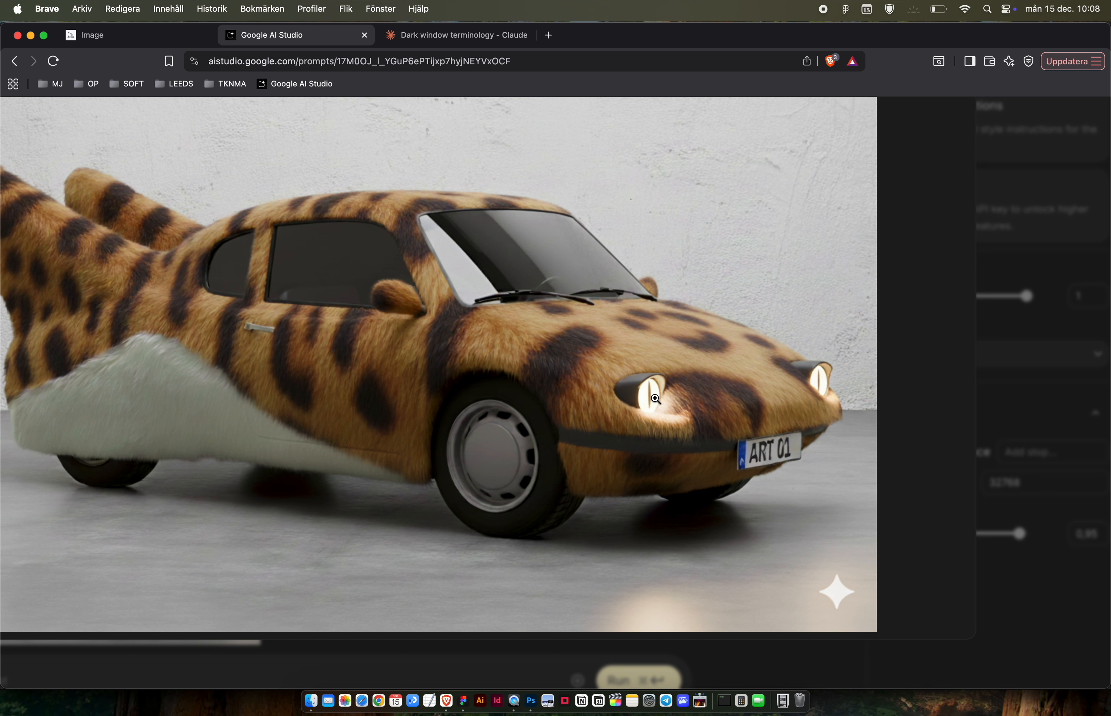
key(Escape)
Open the newly generated KATT plate image at full size, check the plate up close and copy the image.
scroll(441, 476, down, 10)
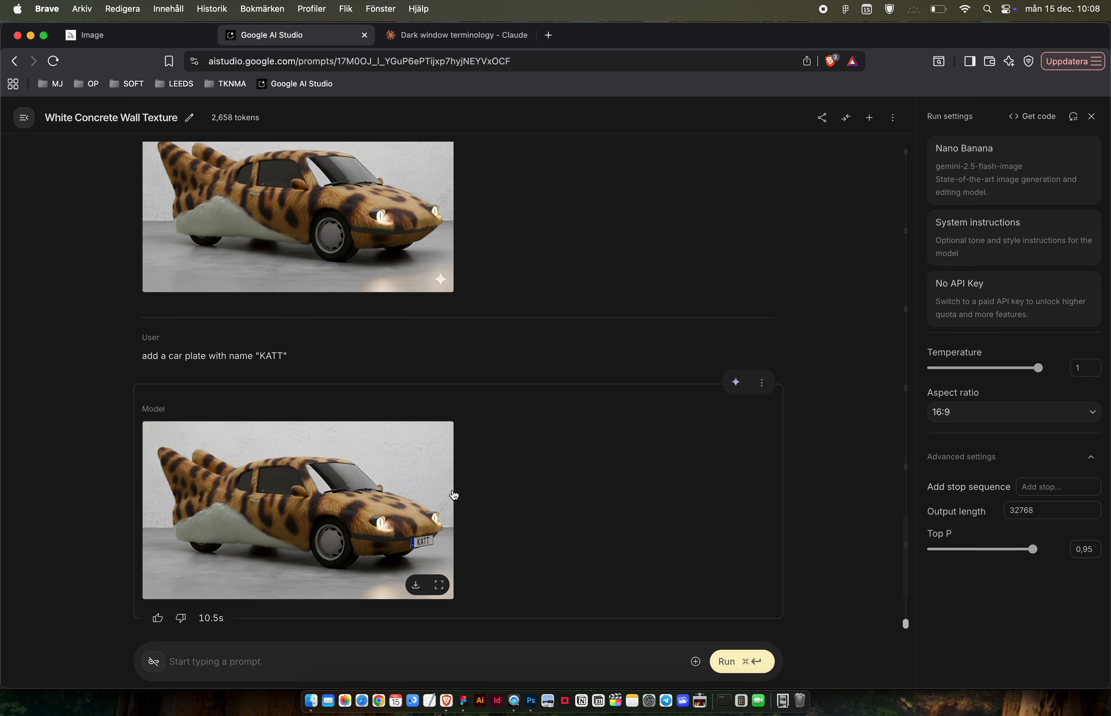
click(380, 528)
click(866, 499)
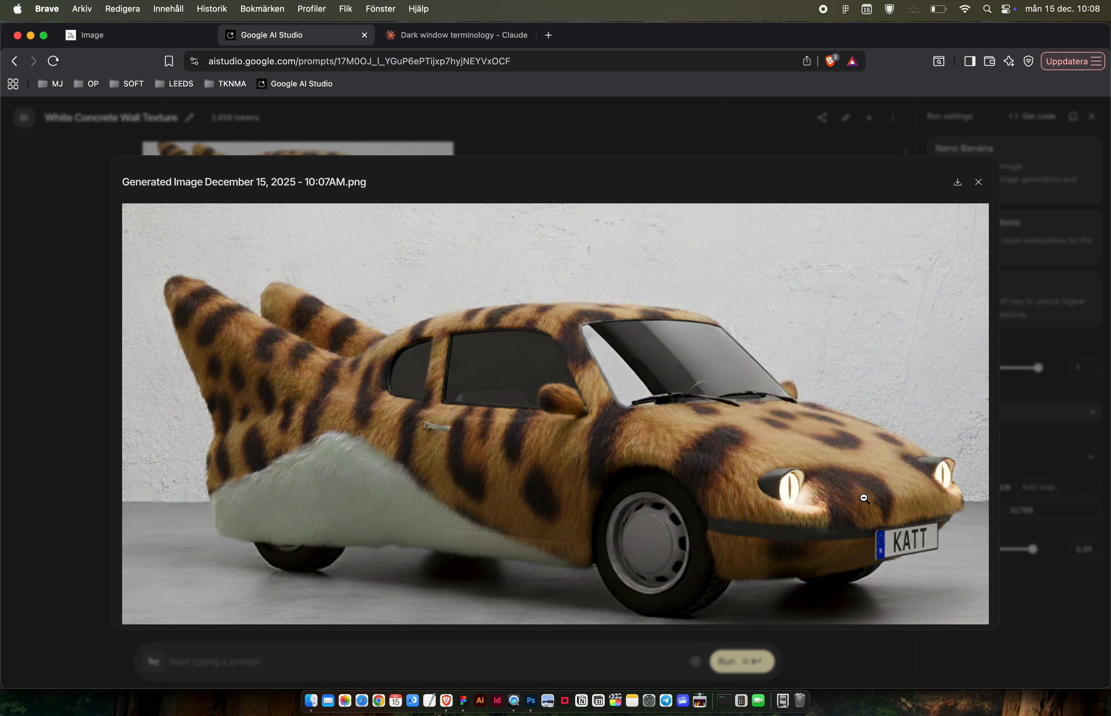
click(927, 533)
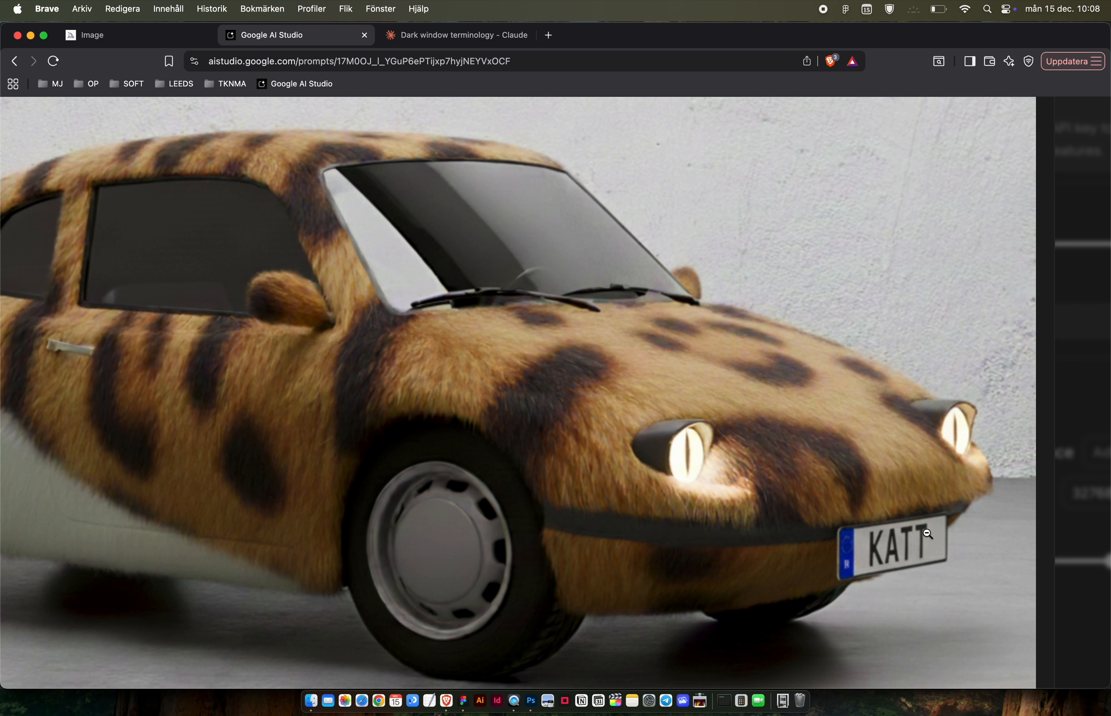
click(927, 533)
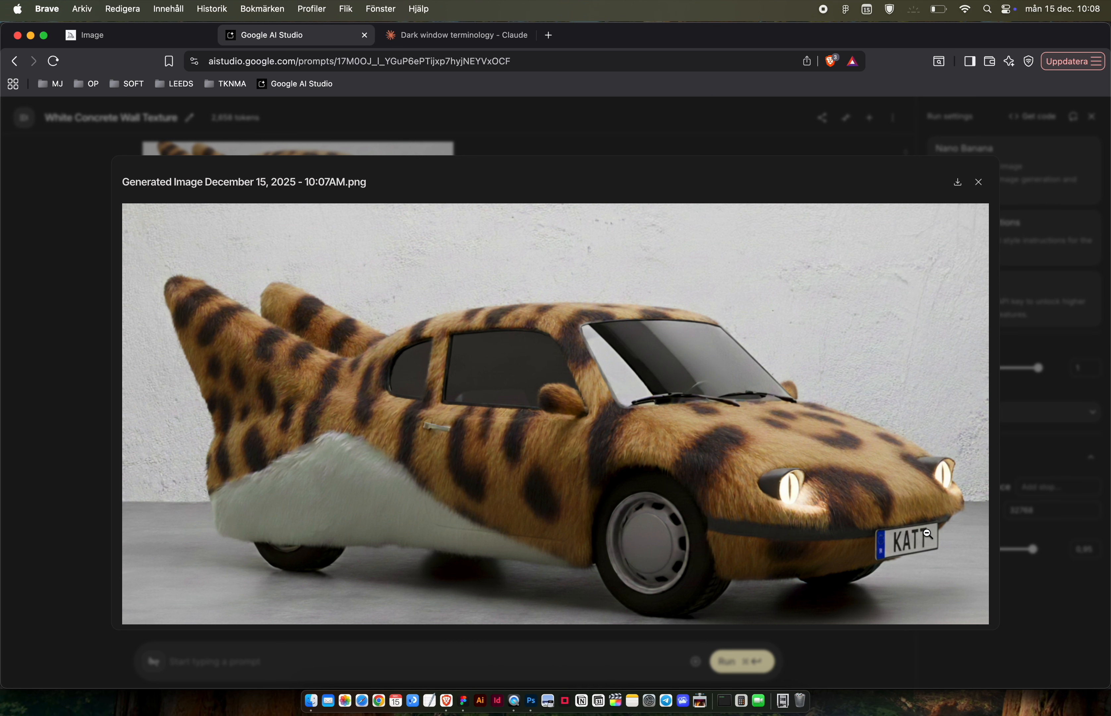
right_click(520, 413)
click(581, 448)
Switch to Figma and paste the KATT plate car at the end of the row, beside the plate-free version.
key(super+Tab)
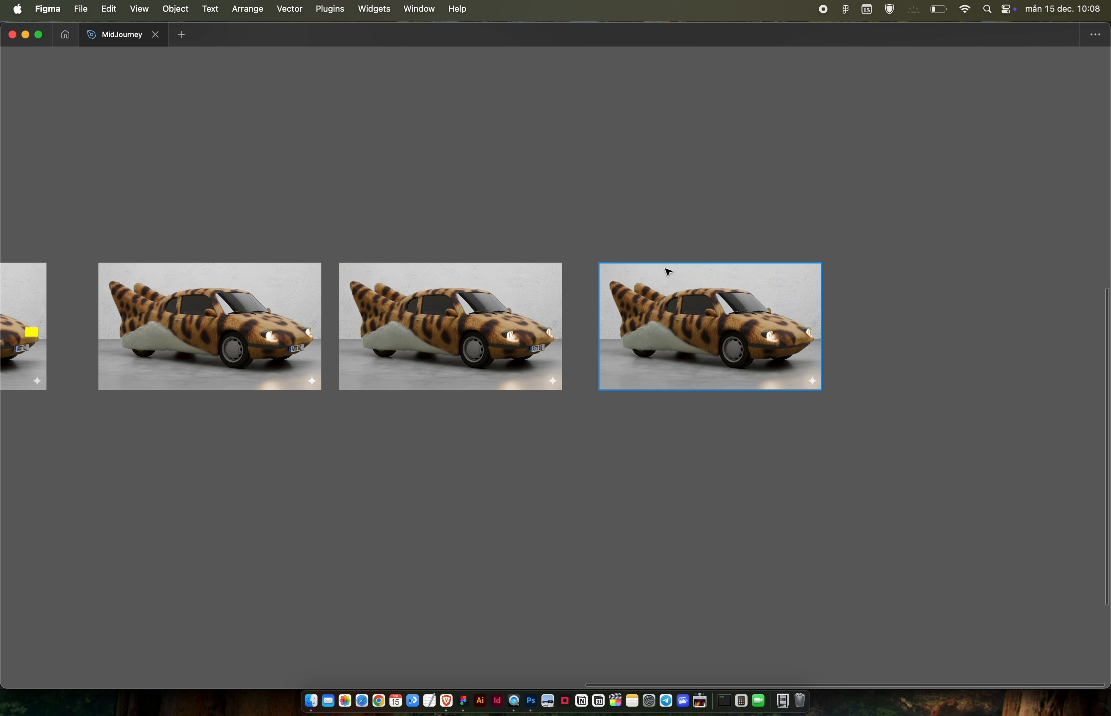
scroll(666, 271, right, 6)
key(super+v)
drag(596, 375, 741, 355)
click(959, 383)
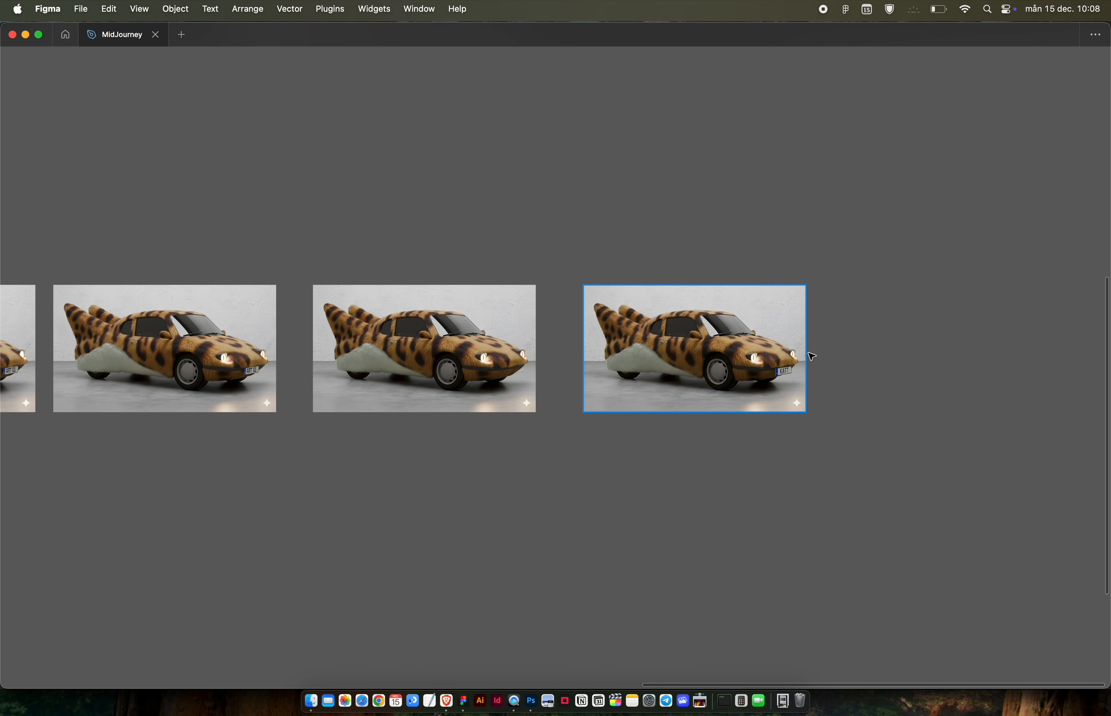
Inspect the pasted KATT car up close, from its plate and headlights to the whole image.
scroll(789, 373, up, 5)
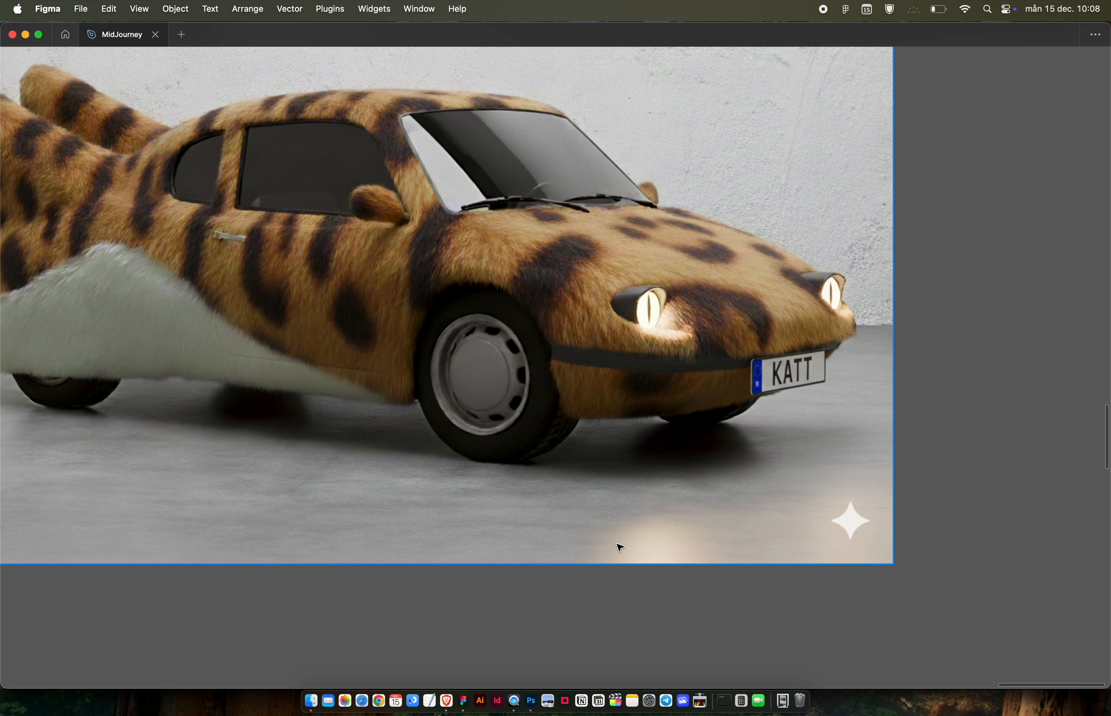
scroll(775, 378, down, 1)
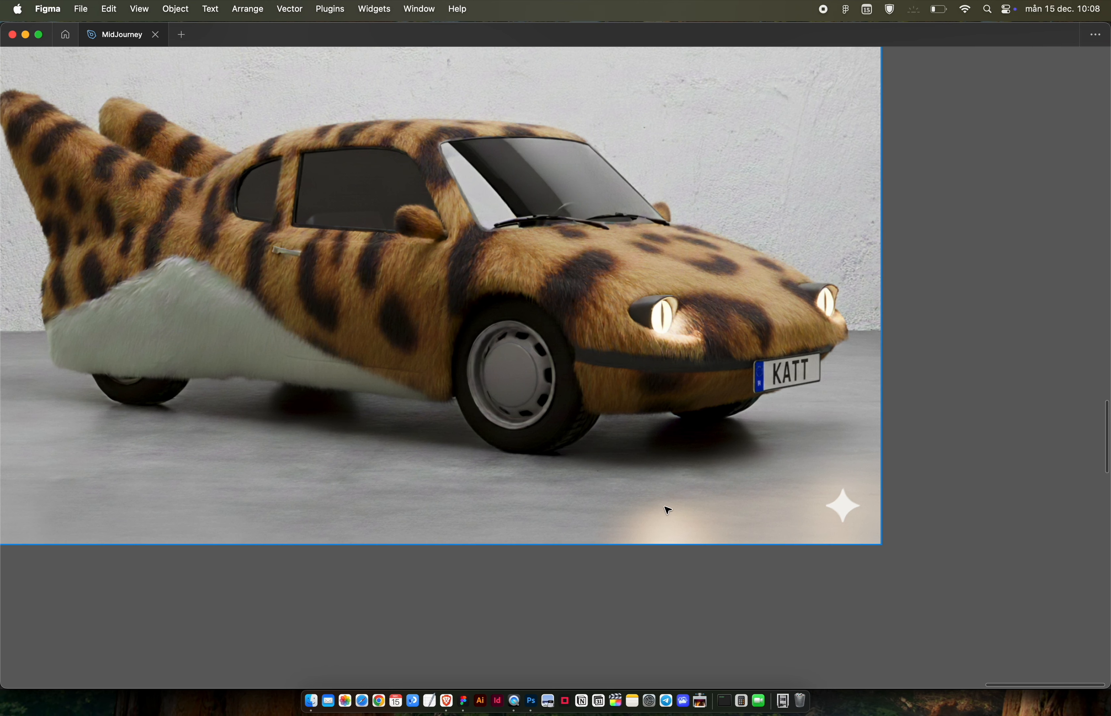
scroll(756, 438, left, 3)
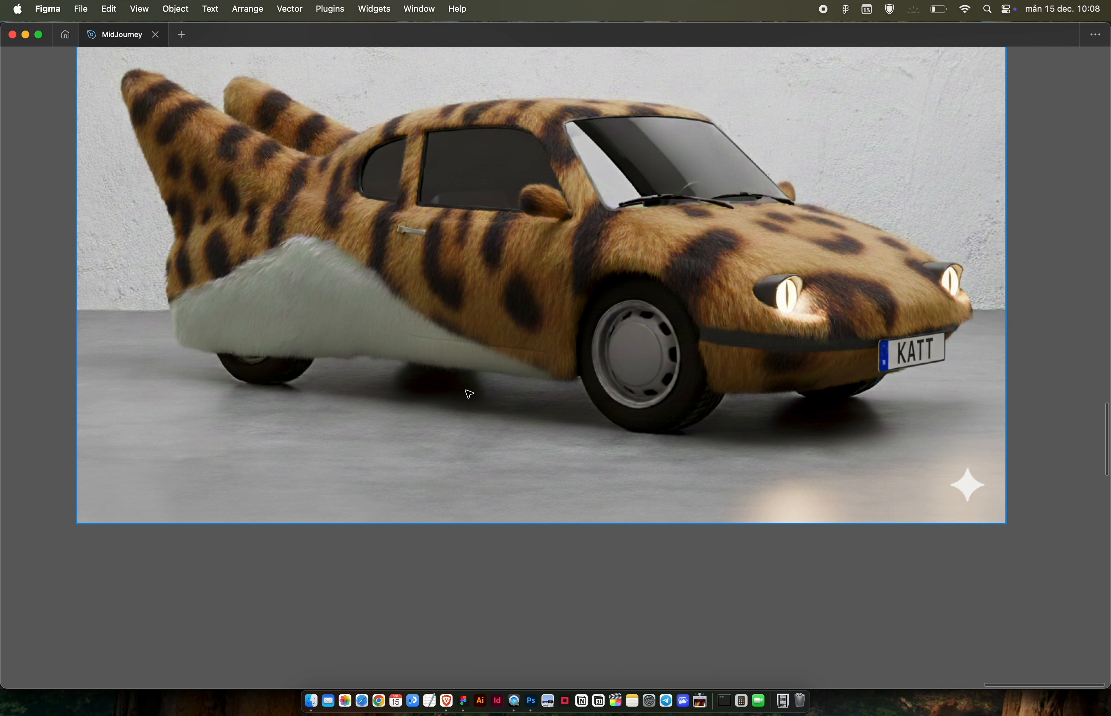
scroll(420, 426, up, 3)
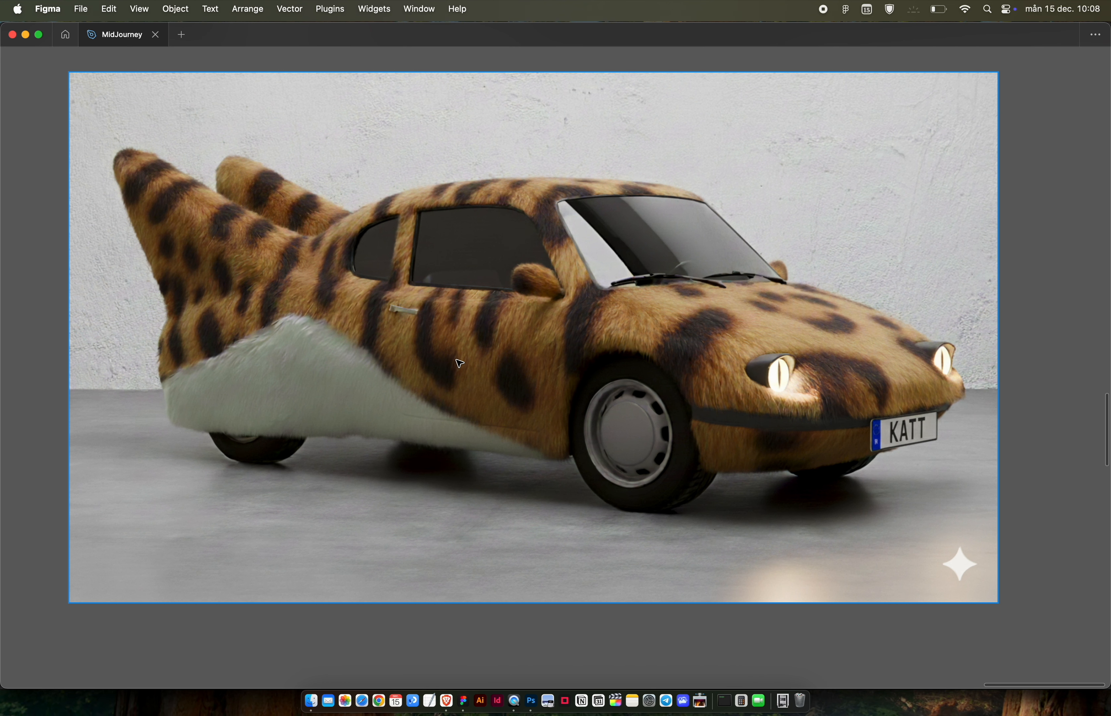
scroll(460, 362, down, 5)
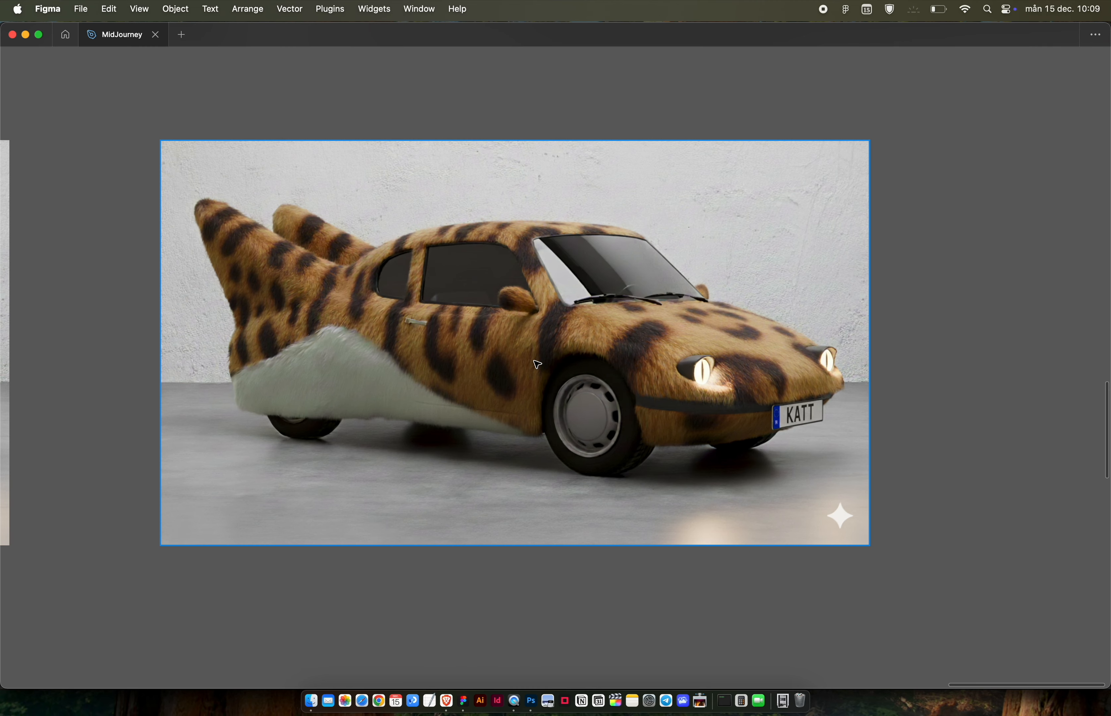
click(537, 363)
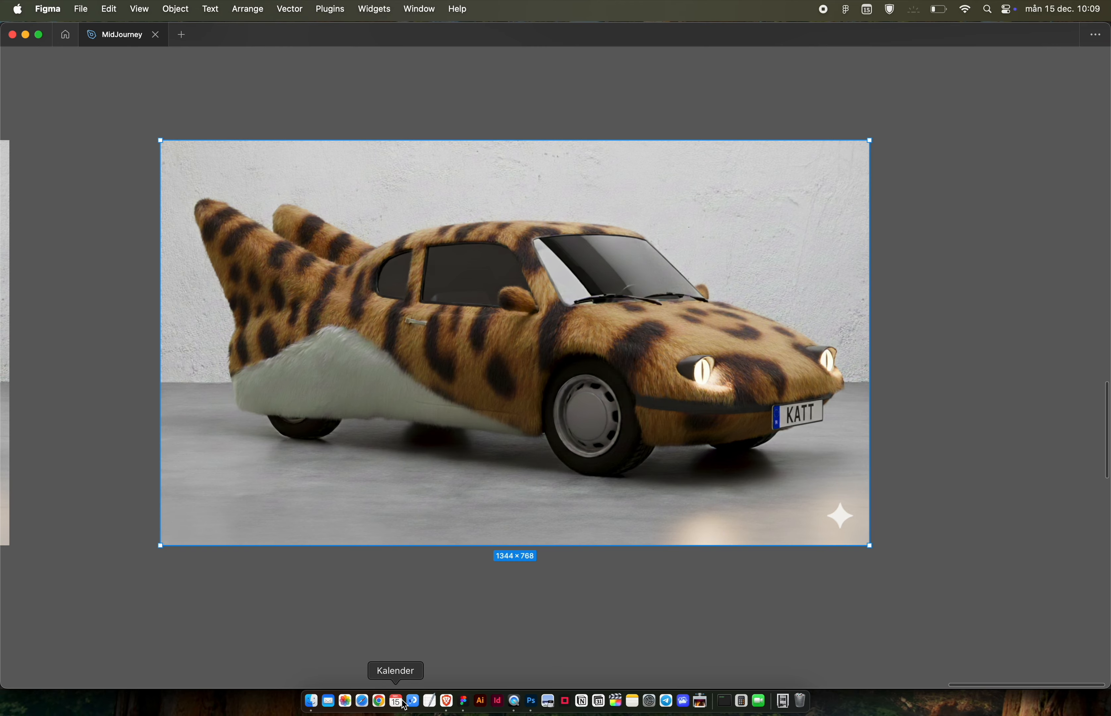
Switch to Google AI Studio, download the KATT car image to the Skrivbord folder and show the file in Finder.
click(449, 705)
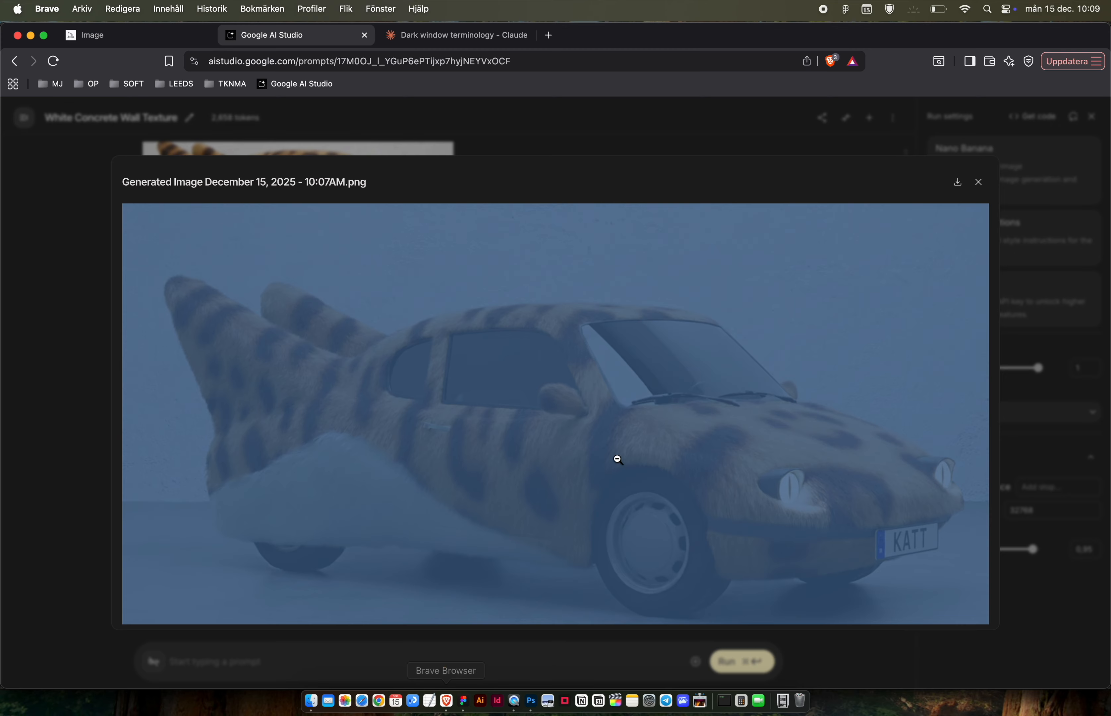
click(959, 183)
key(Return)
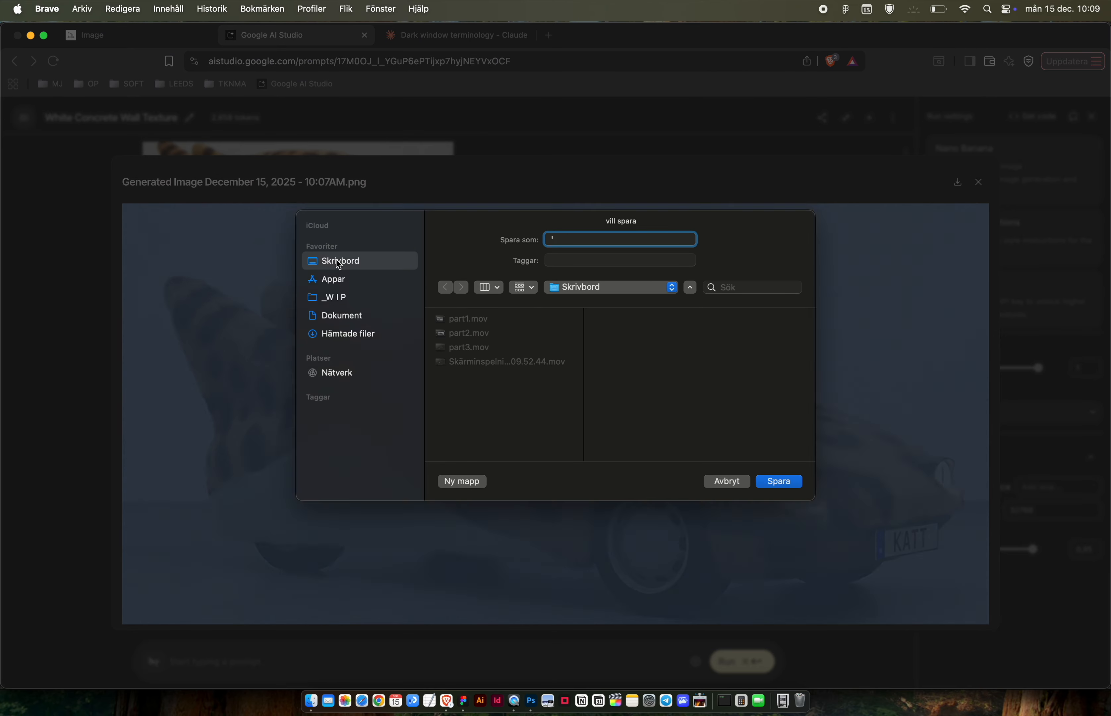
click(890, 93)
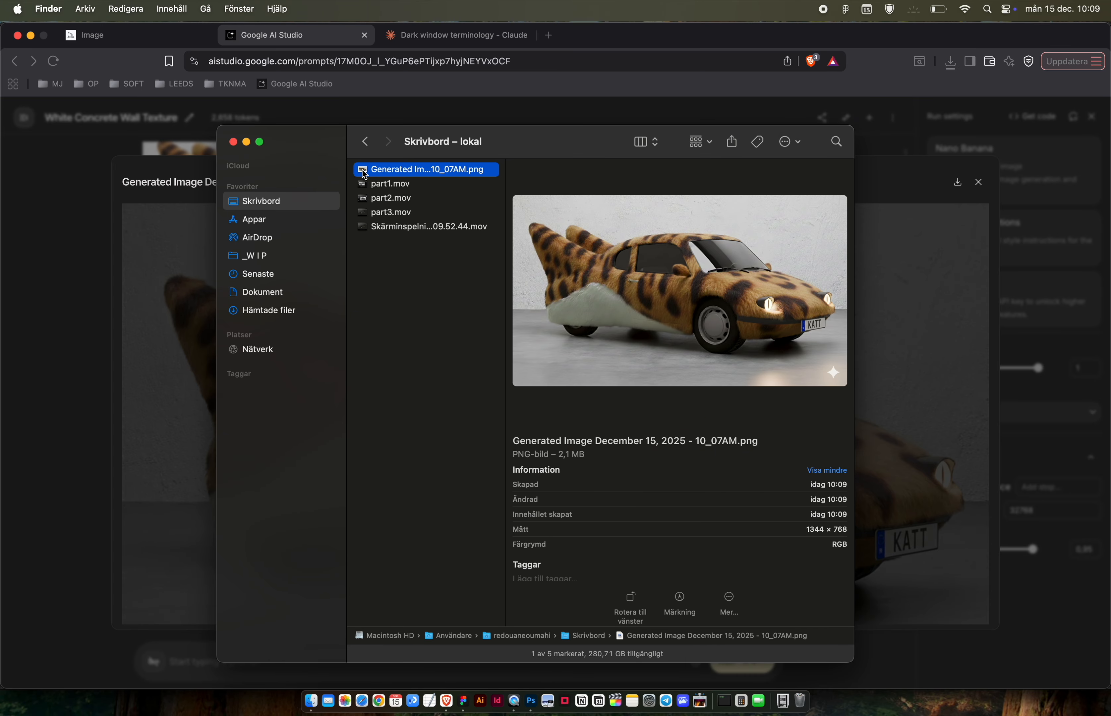
Switch to Midjourney and load the saved KATT car image into the editor as a new edit.
click(130, 33)
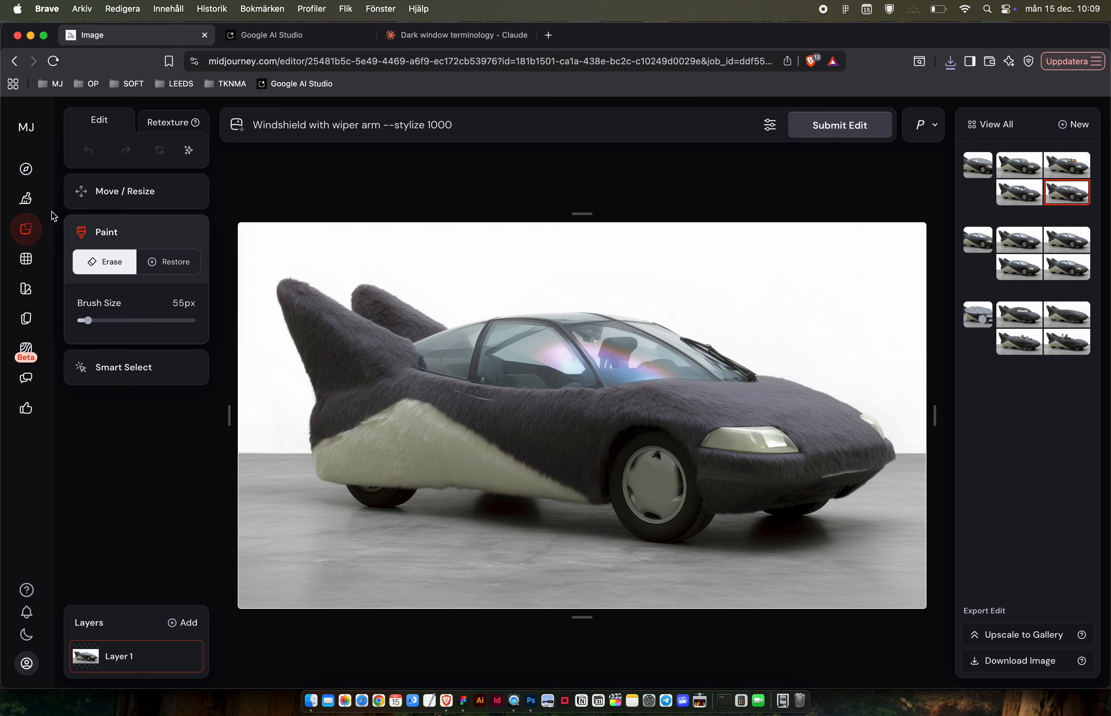
click(24, 198)
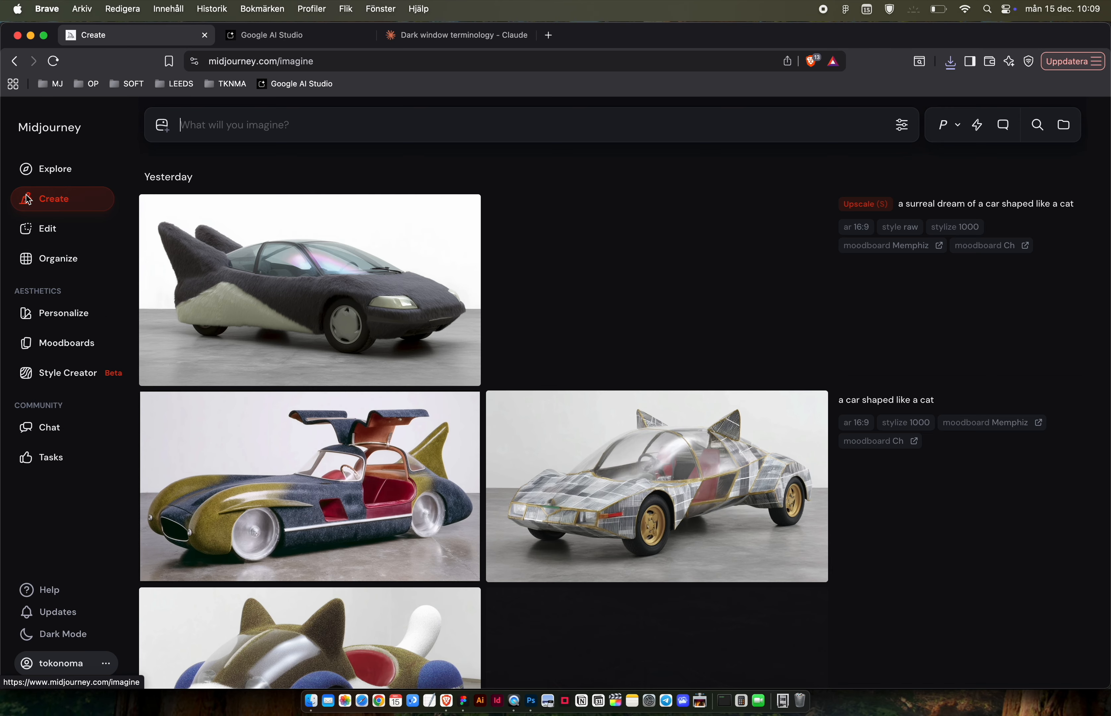
click(46, 228)
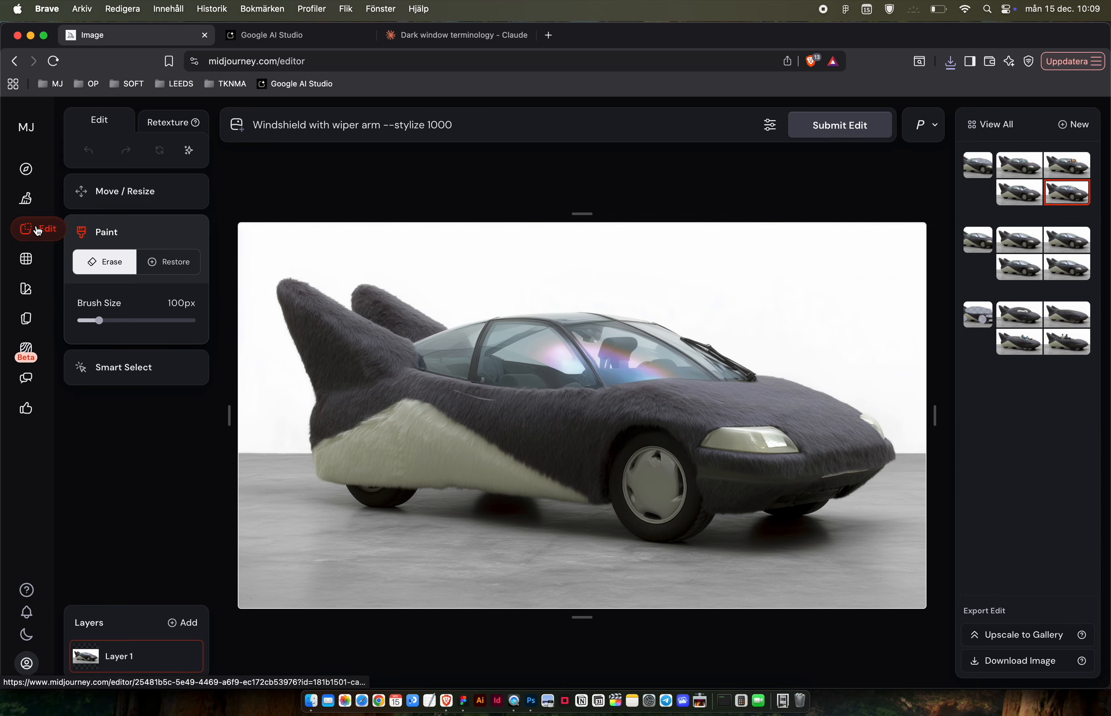
click(48, 229)
click(218, 250)
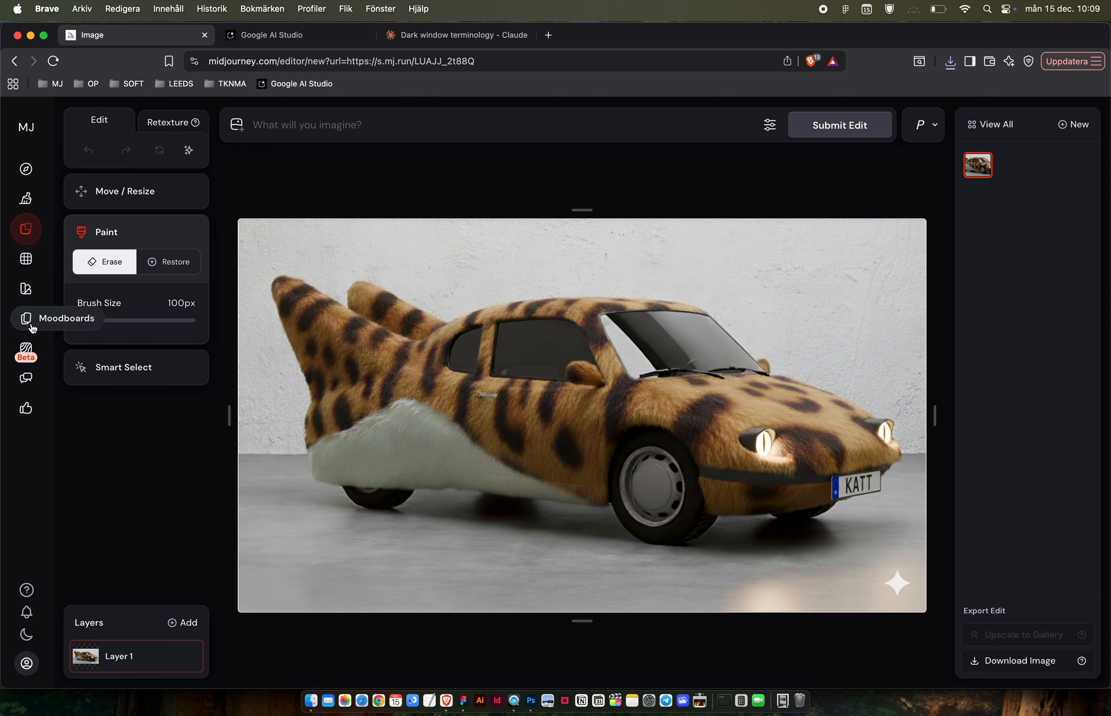
Set the brush size to 35px, erase the sparkle watermark on the floor of the image and submit the edit with the prompt ".".
drag(98, 322, 82, 320)
drag(895, 581, 899, 582)
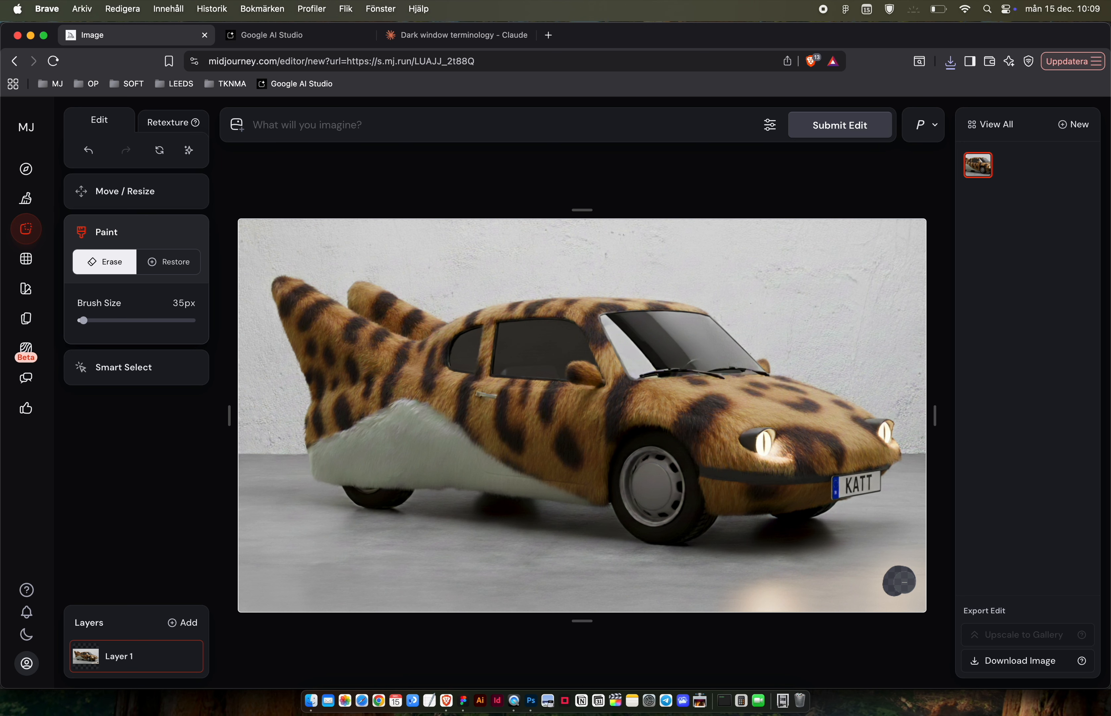
click(462, 135)
text(.)
click(826, 124)
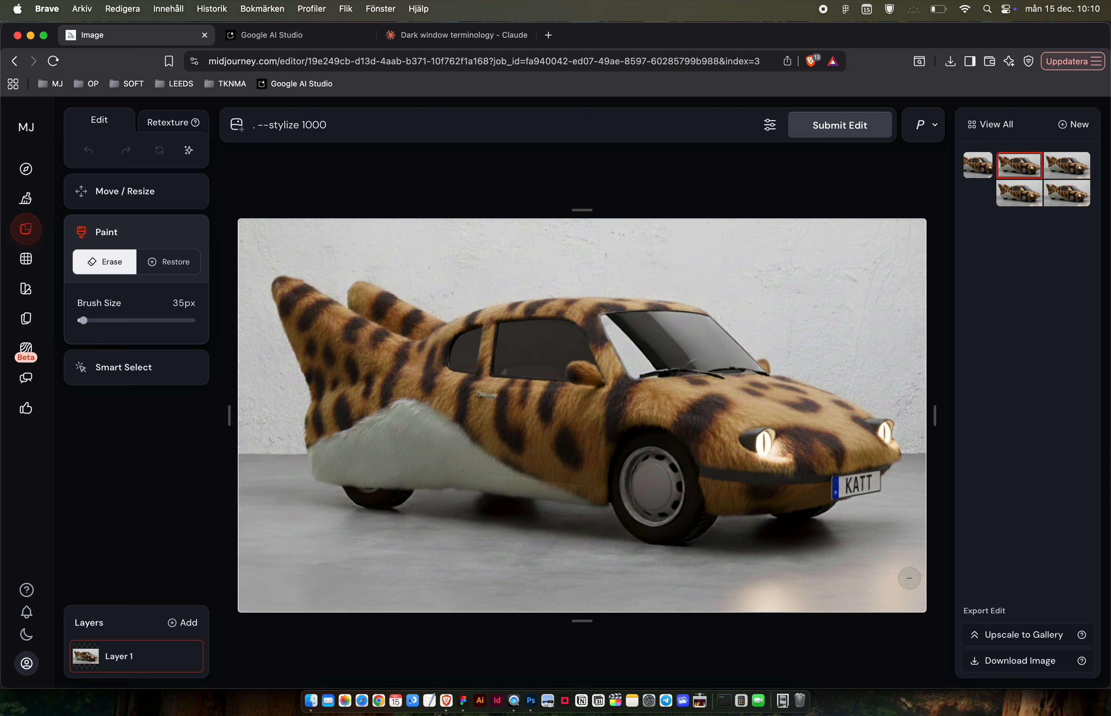
Compare the fourth and first edit variations and upscale the first one to the gallery.
click(1056, 200)
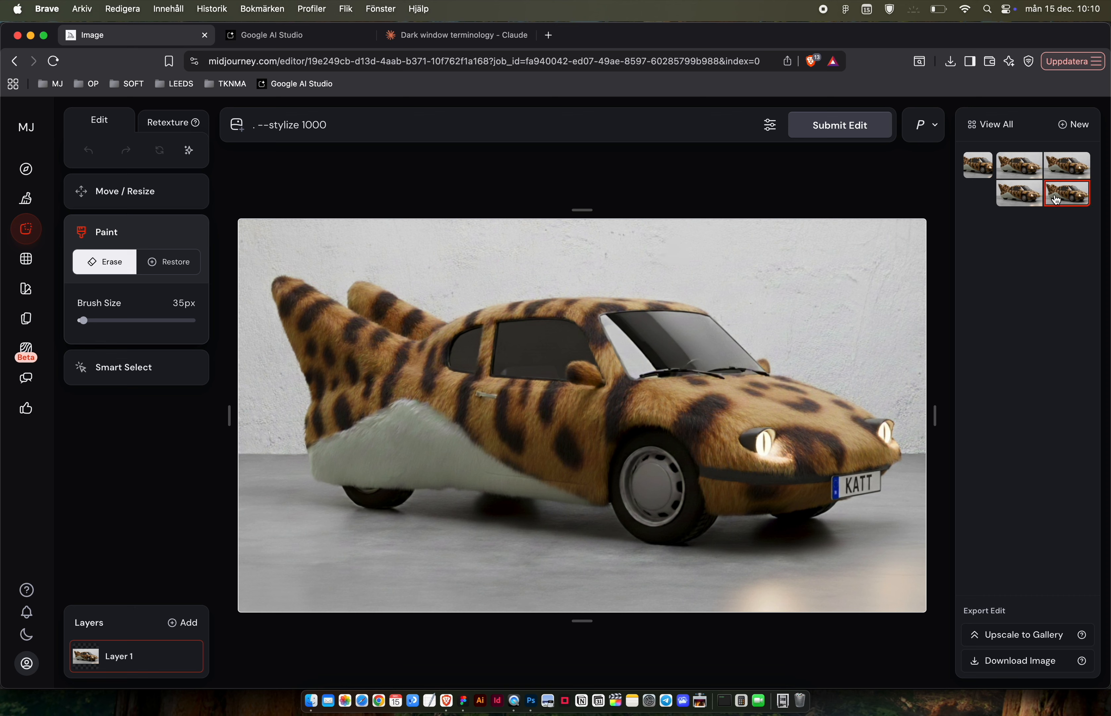
click(1022, 166)
click(1010, 642)
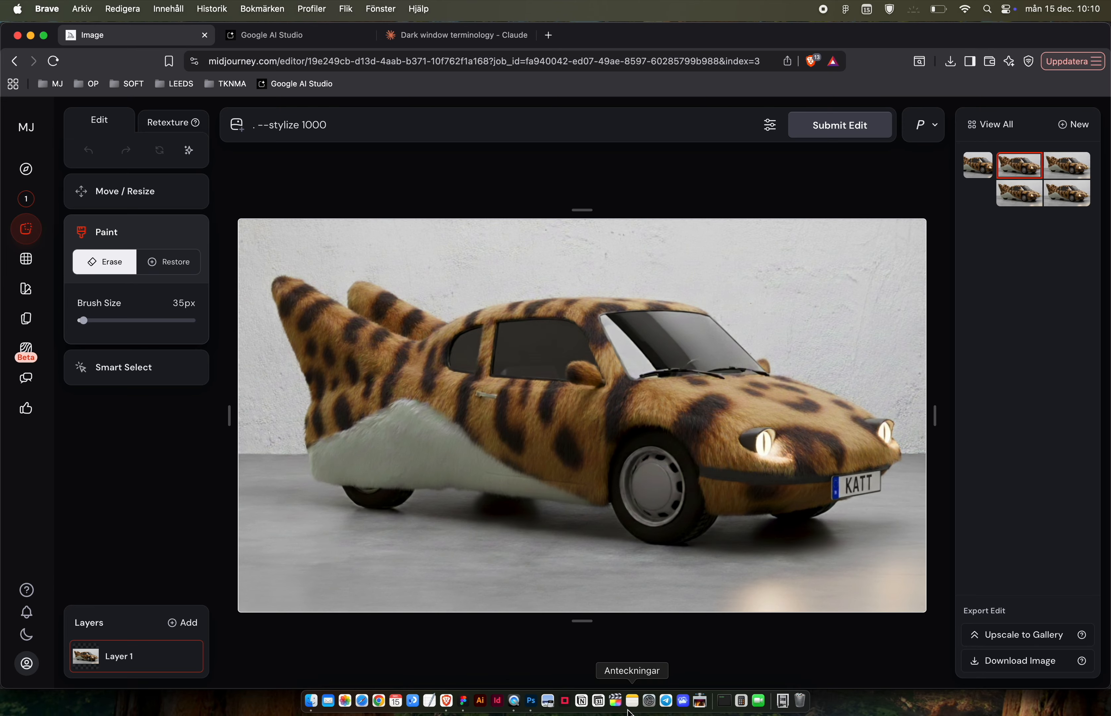
Launch Topaz Gigapixel and return to Midjourney's Create page in the browser for the upscaled car.
click(566, 705)
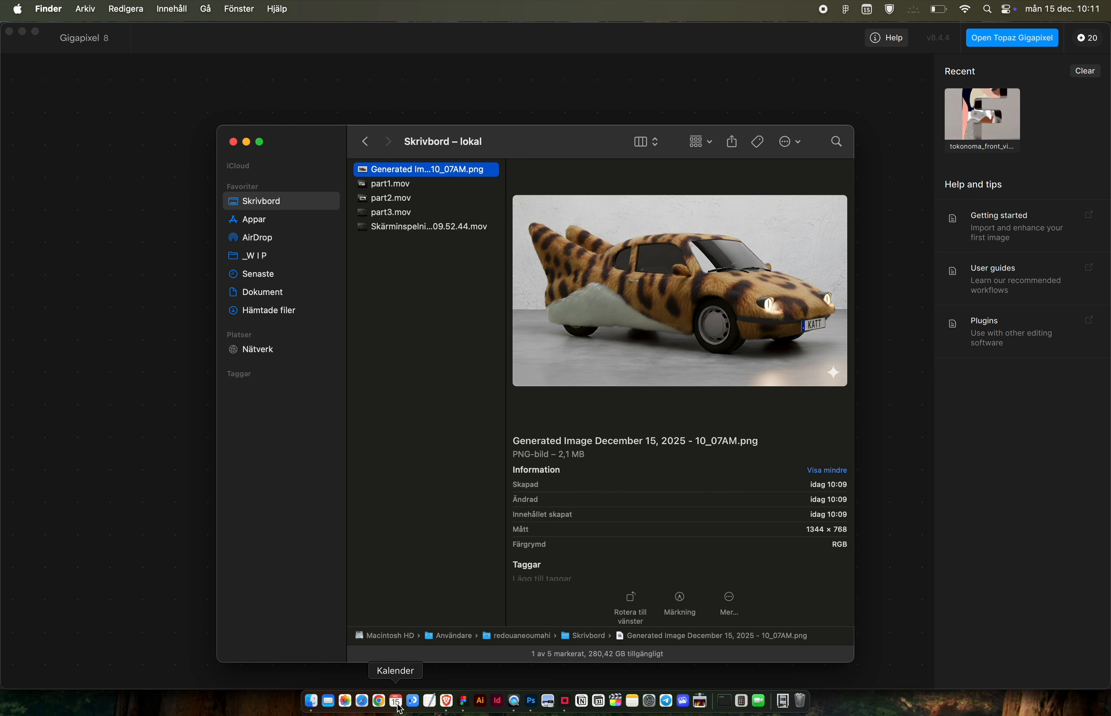
click(446, 701)
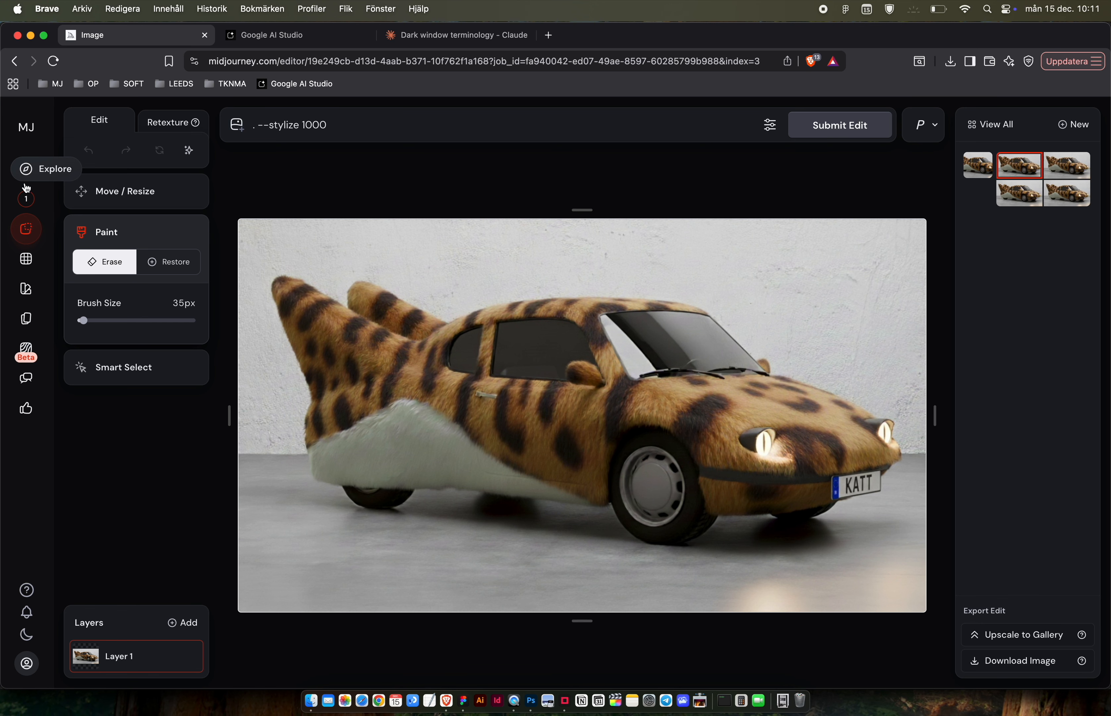
click(42, 195)
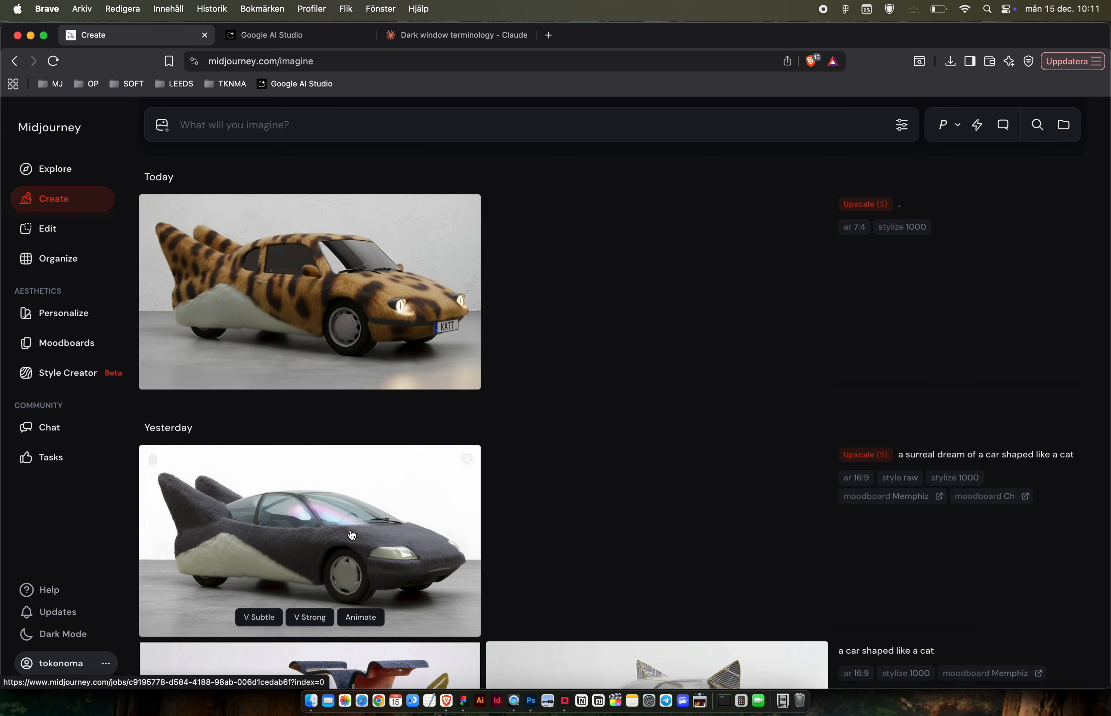
Open the upscaled KATT car, check it at full size and save the image to the Skrivbord folder.
scroll(507, 447, up, 3)
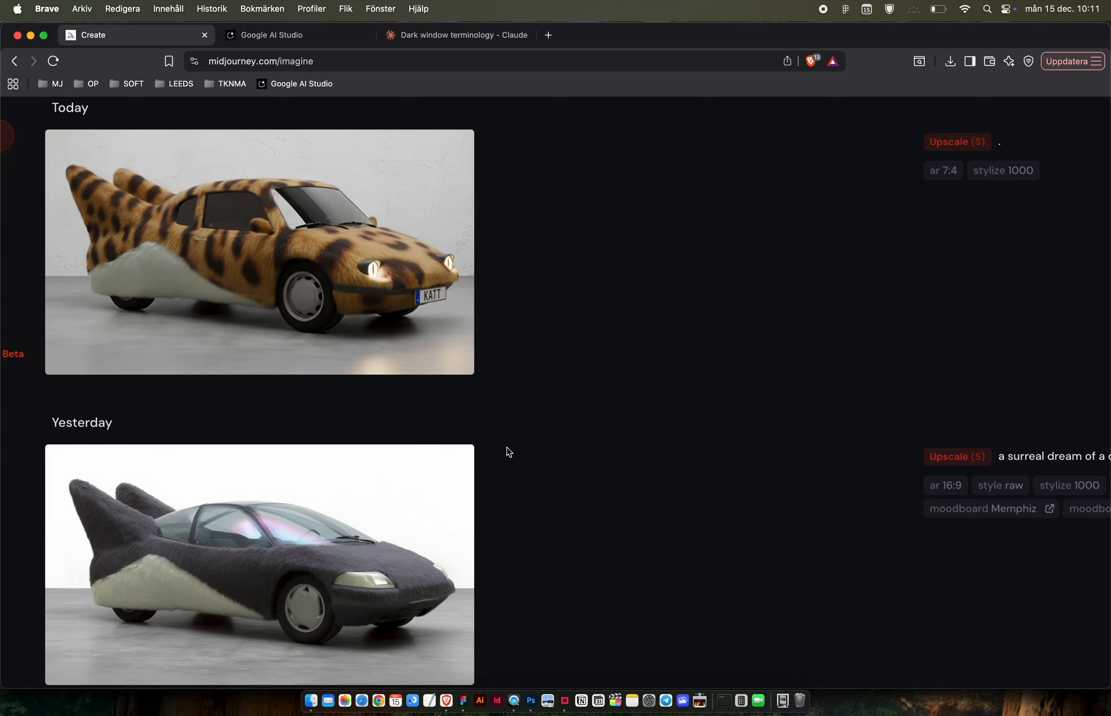
scroll(507, 448, down, 3)
click(293, 295)
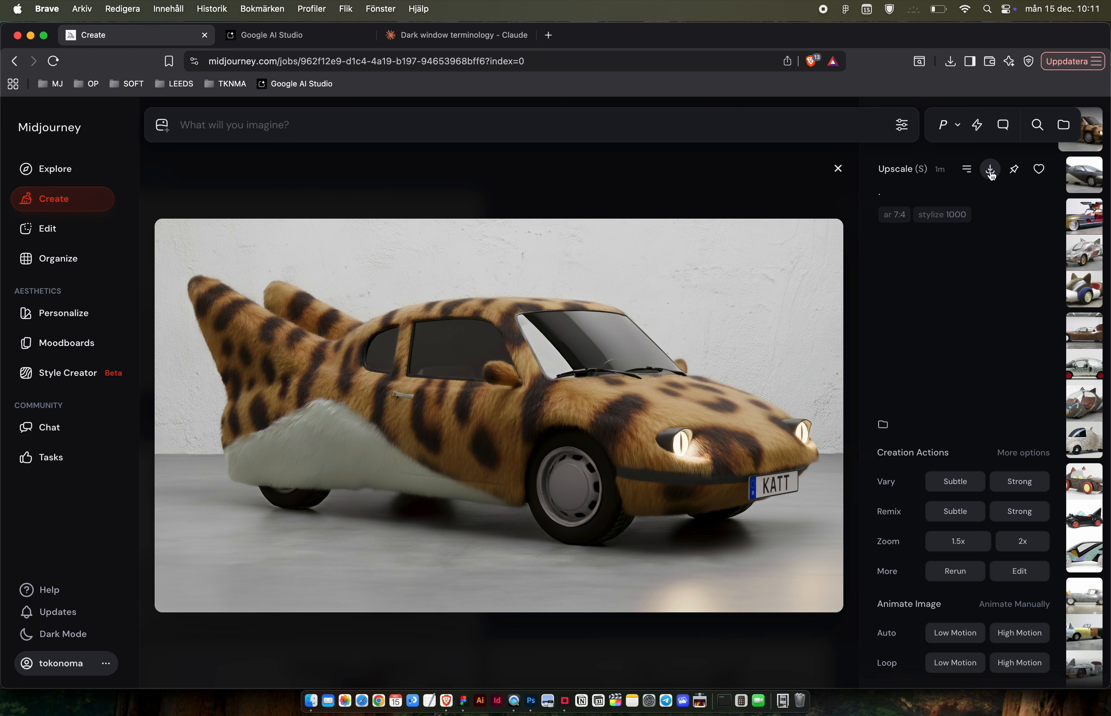
click(668, 394)
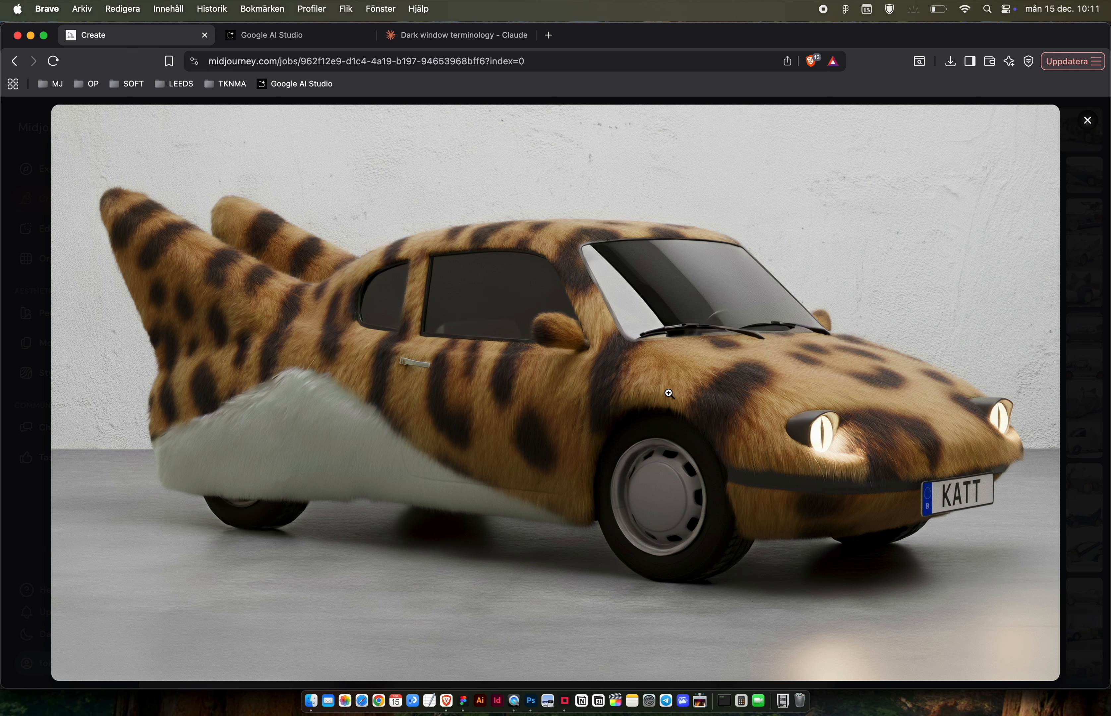
click(669, 393)
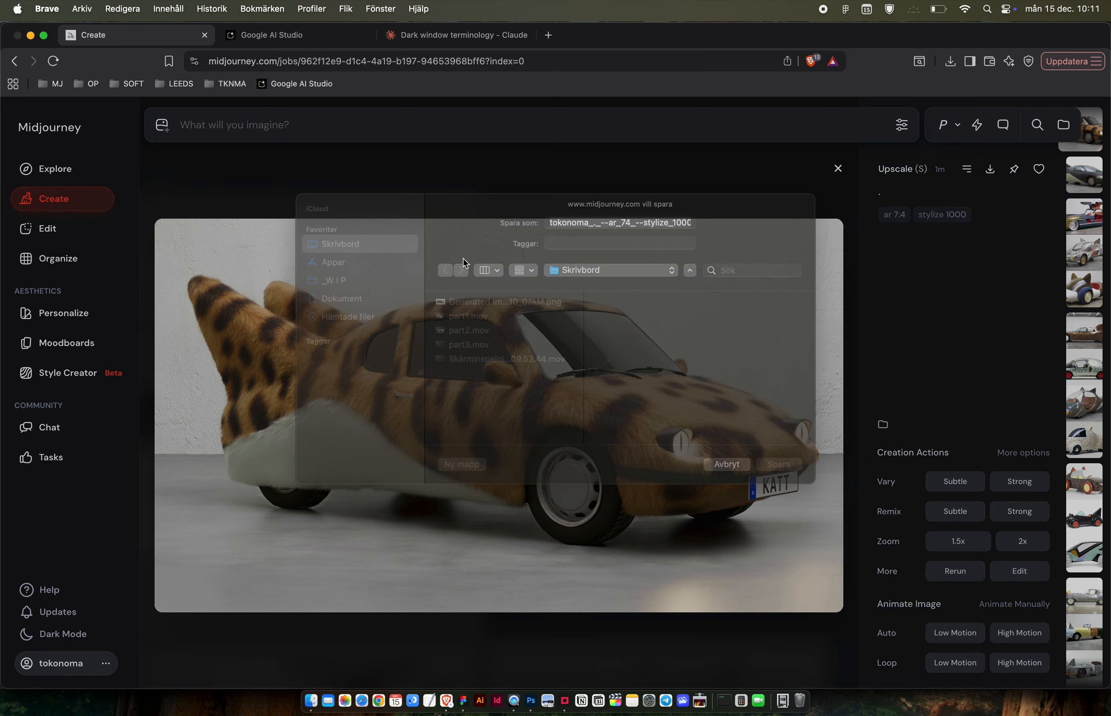
key(Return)
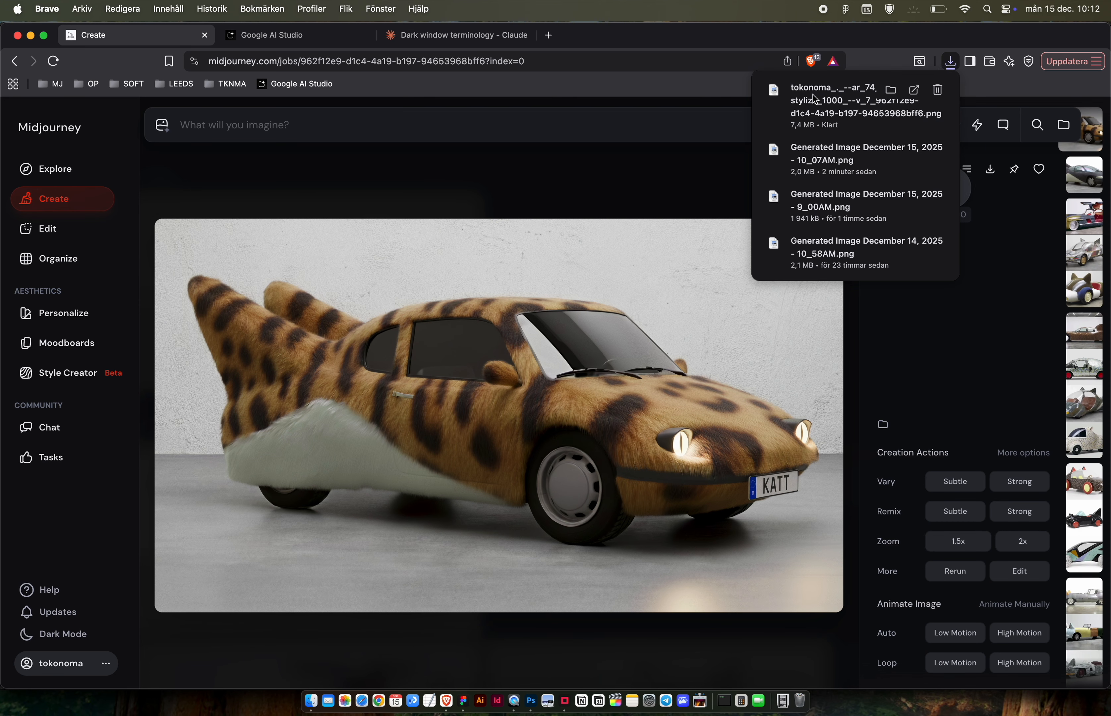
Reveal the downloaded car PNG in Finder and load it into Topaz Gigapixel.
click(891, 90)
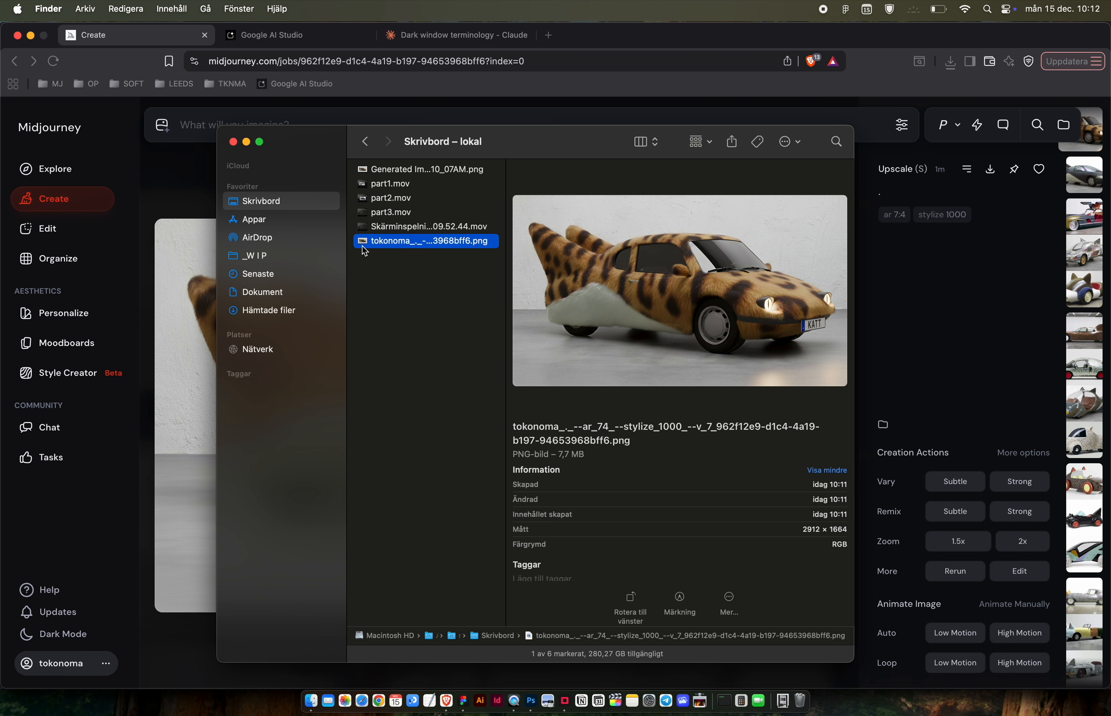
click(566, 701)
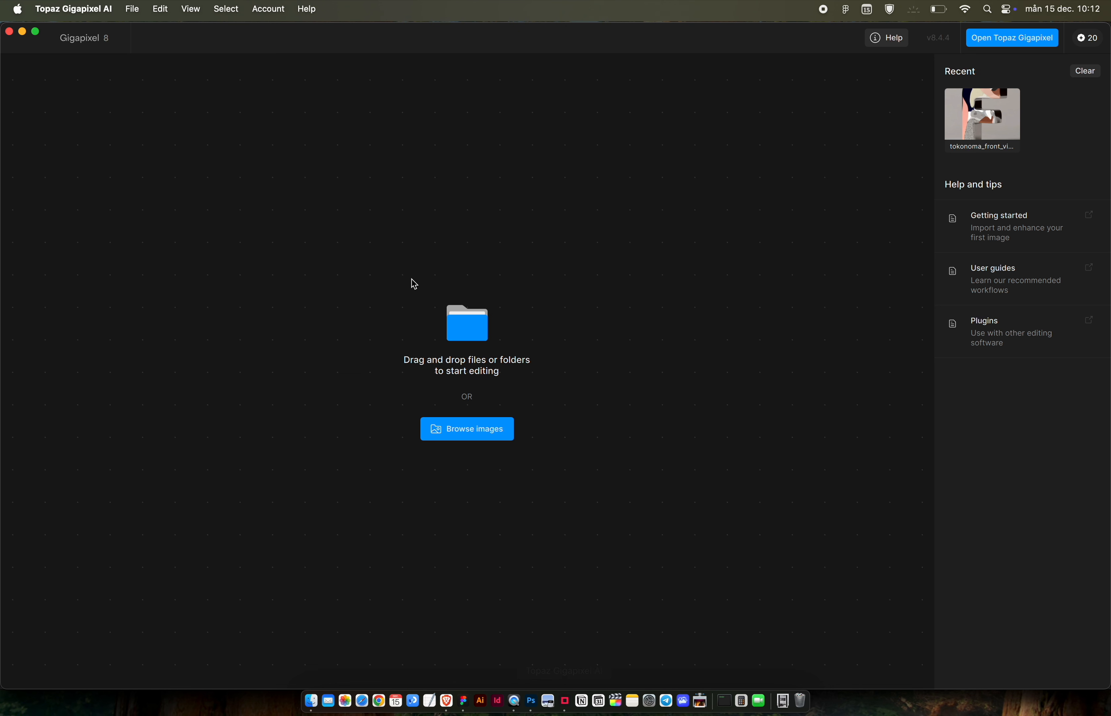
key(super+Tab)
drag(361, 241, 140, 245)
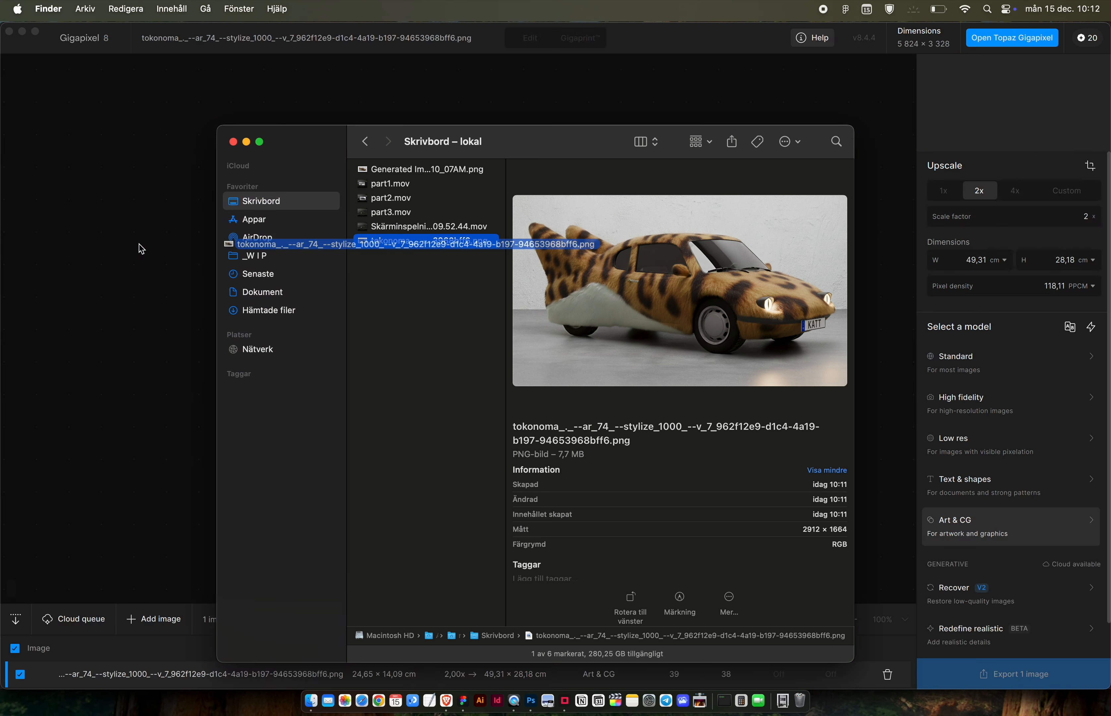
click(119, 379)
double_click(500, 363)
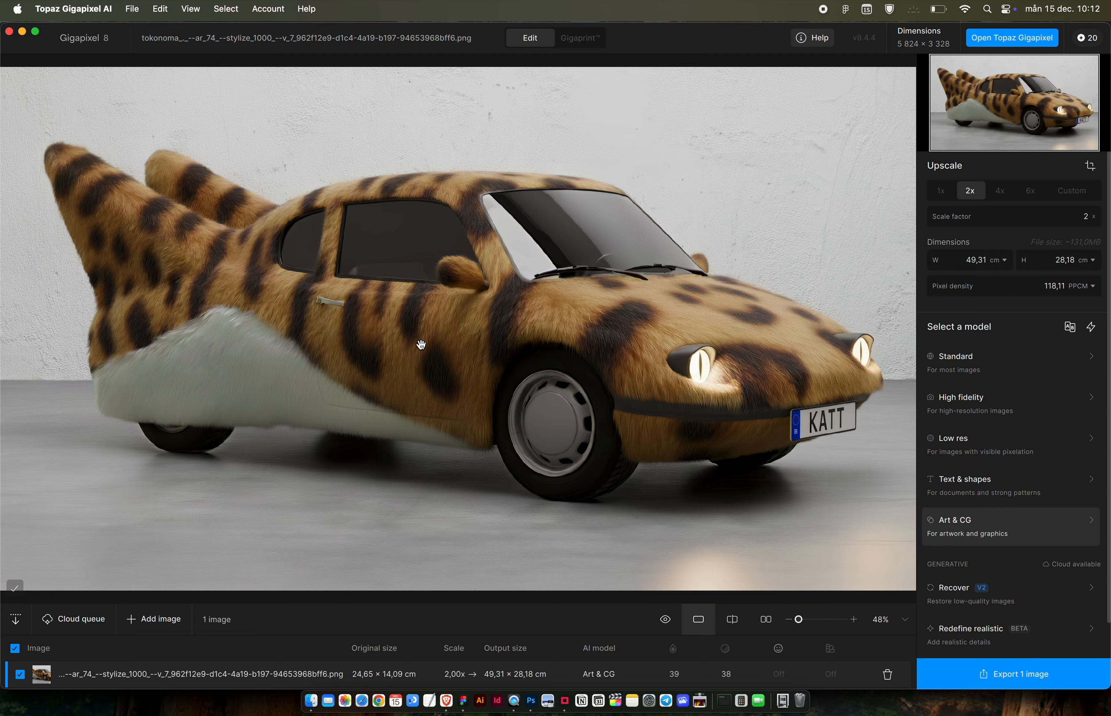
Return to Midjourney, enlarge the upscaled KATT car and copy the image.
key(super+h)
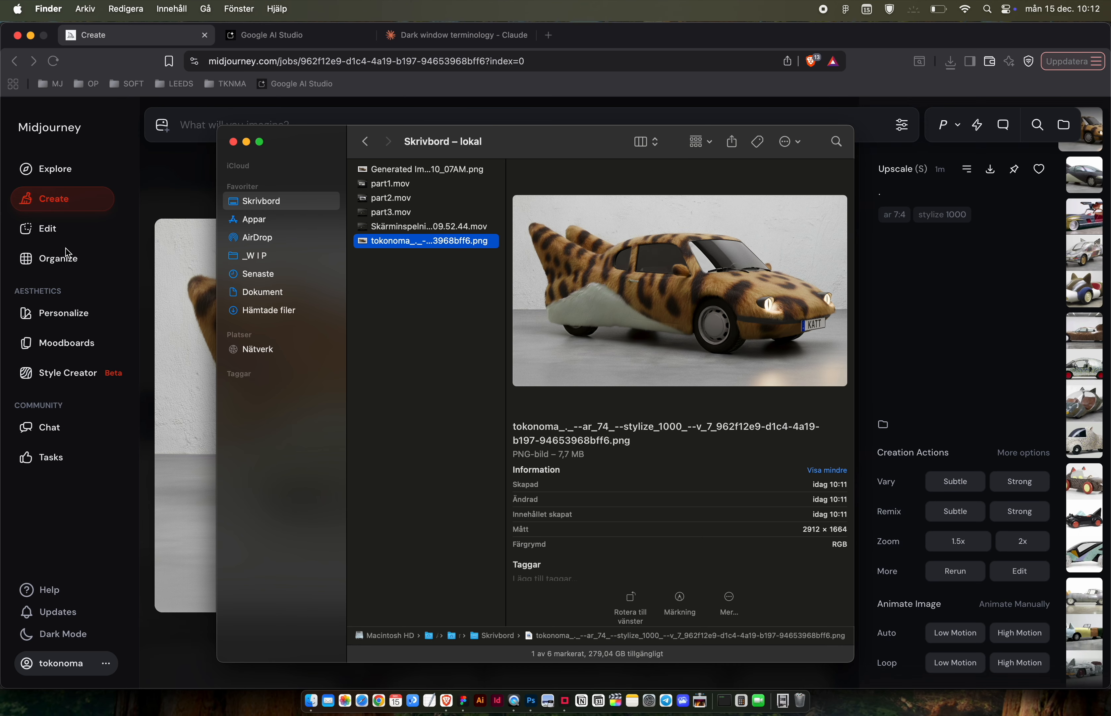
click(156, 211)
click(425, 428)
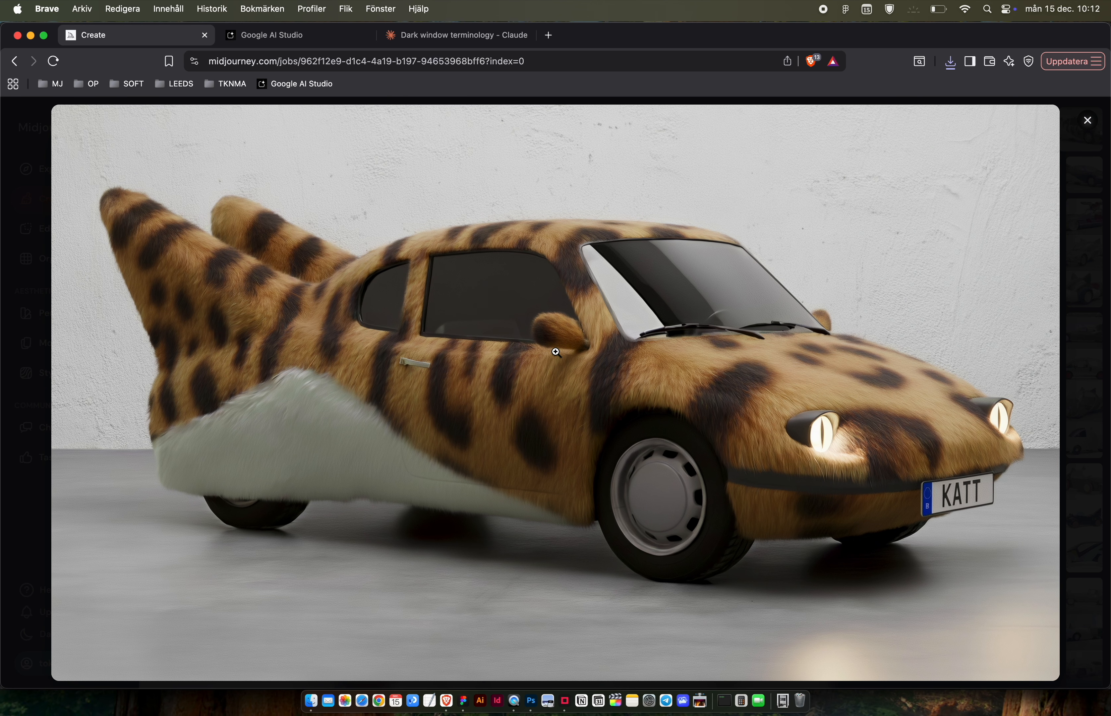
right_click(556, 352)
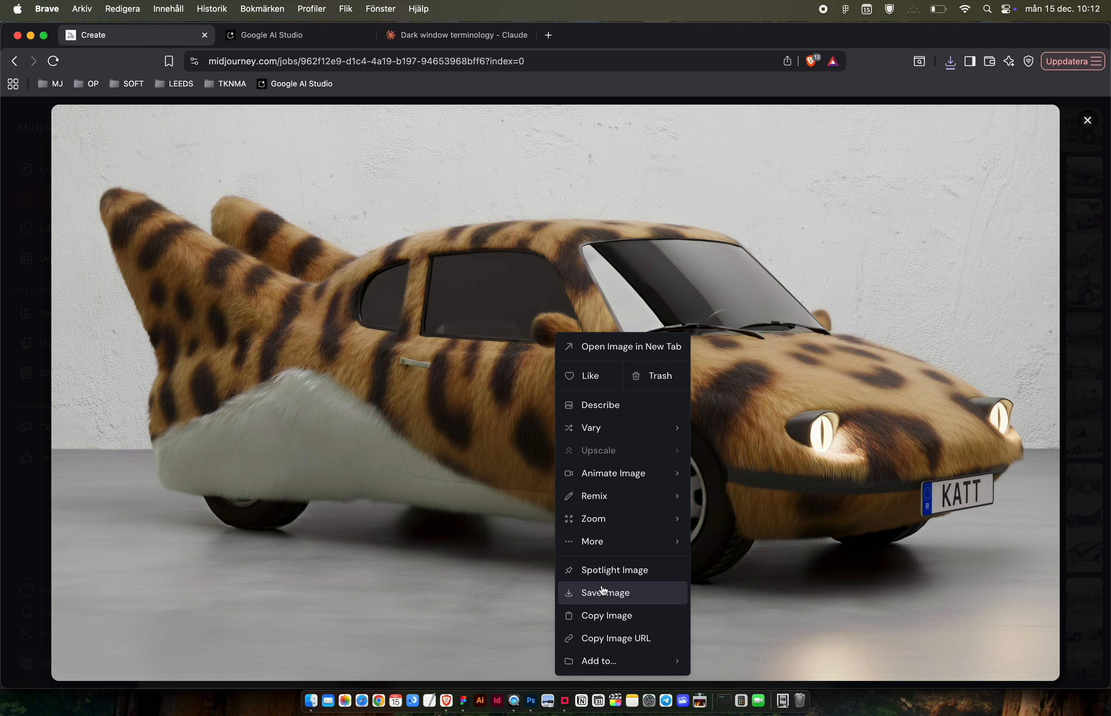
click(595, 617)
Switch to Figma, paste the copied KATT car and place it beyond the end of the row of versions.
key(super+Tab)
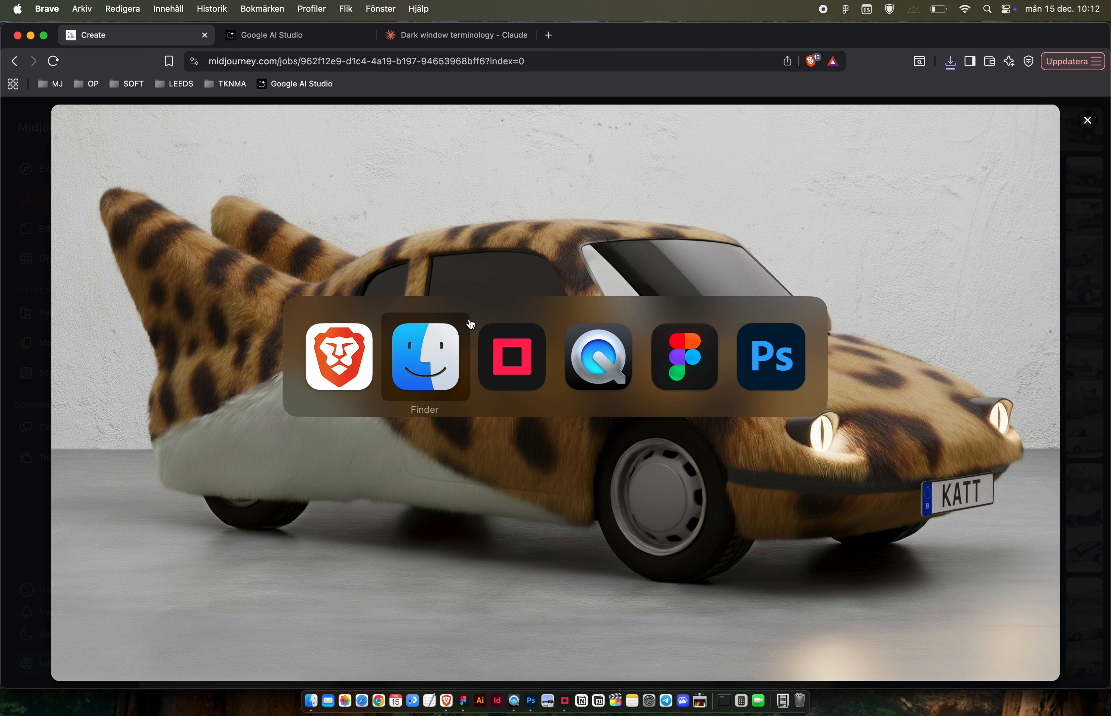
key(super+Tab)
key(super+Tab)
key(super+Tab)
scroll(536, 323, down, 5)
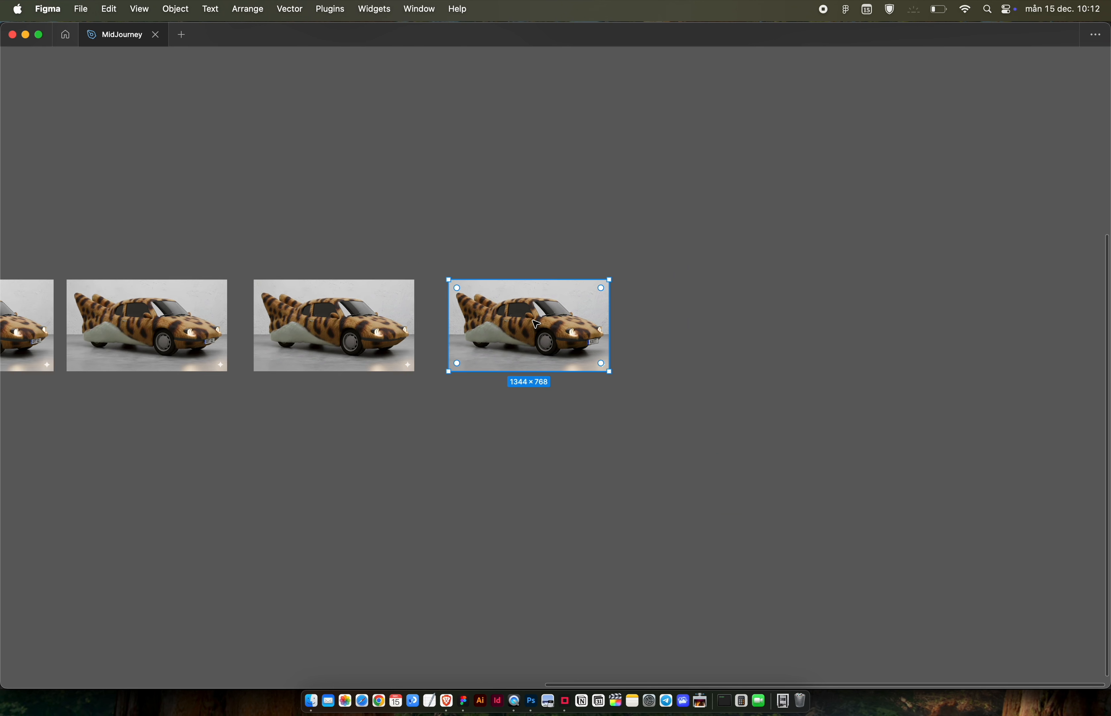
scroll(536, 323, down, 3)
click(654, 325)
key(super+v)
drag(568, 368, 807, 368)
scroll(804, 357, down, 3)
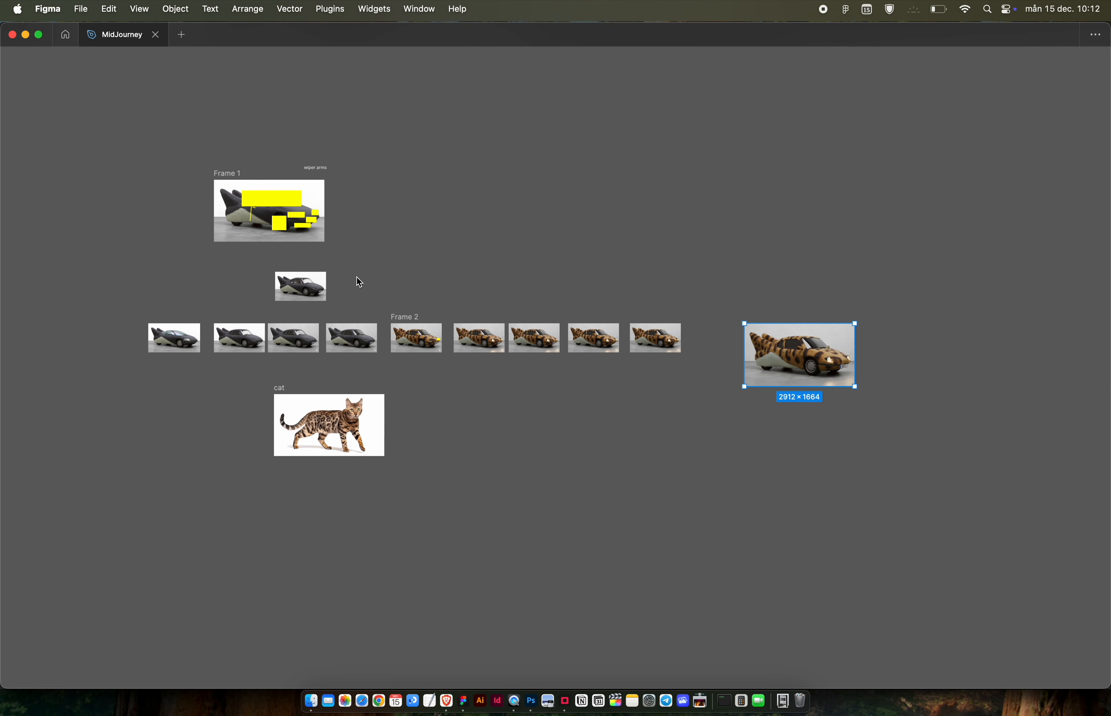
Place the original dark furry car image from Frame 1 directly above the pasted KATT car.
click(227, 226)
drag(238, 228, 767, 308)
scroll(849, 334, up, 10)
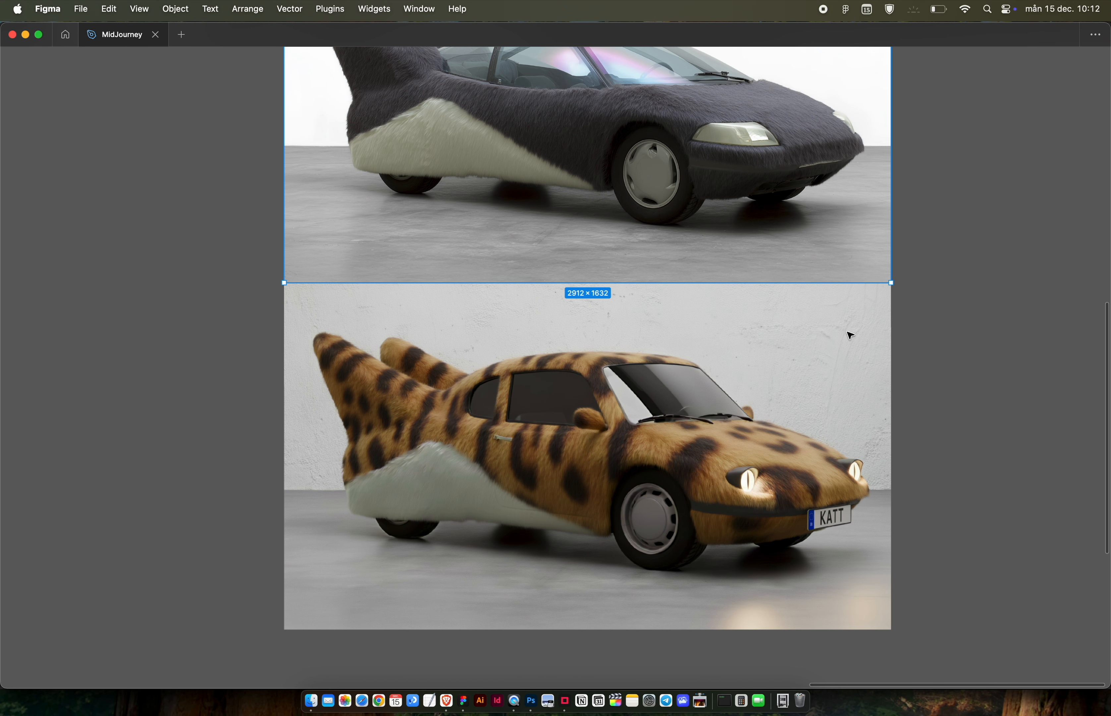
scroll(967, 362, up, 5)
scroll(967, 363, down, 8)
scroll(967, 363, right, 6)
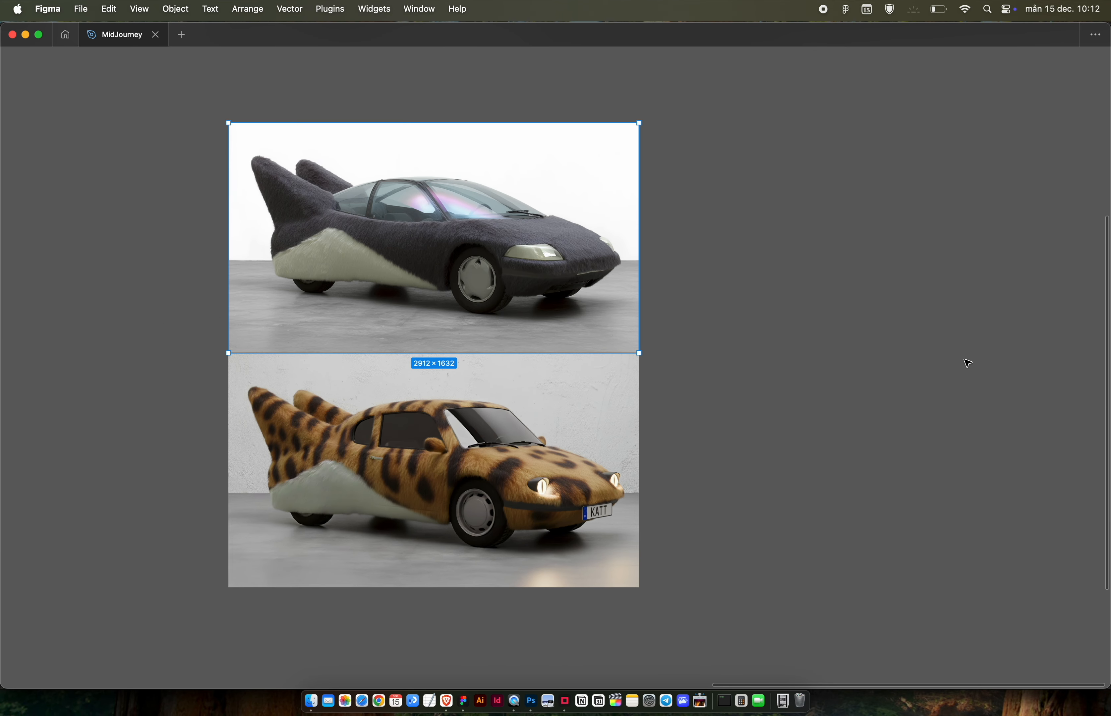
Set the dark car flush against the right edge of the KATT car, reposition the pair together and deselect it for comparison.
drag(262, 219, 685, 455)
shift+click(574, 489)
drag(574, 489, 437, 383)
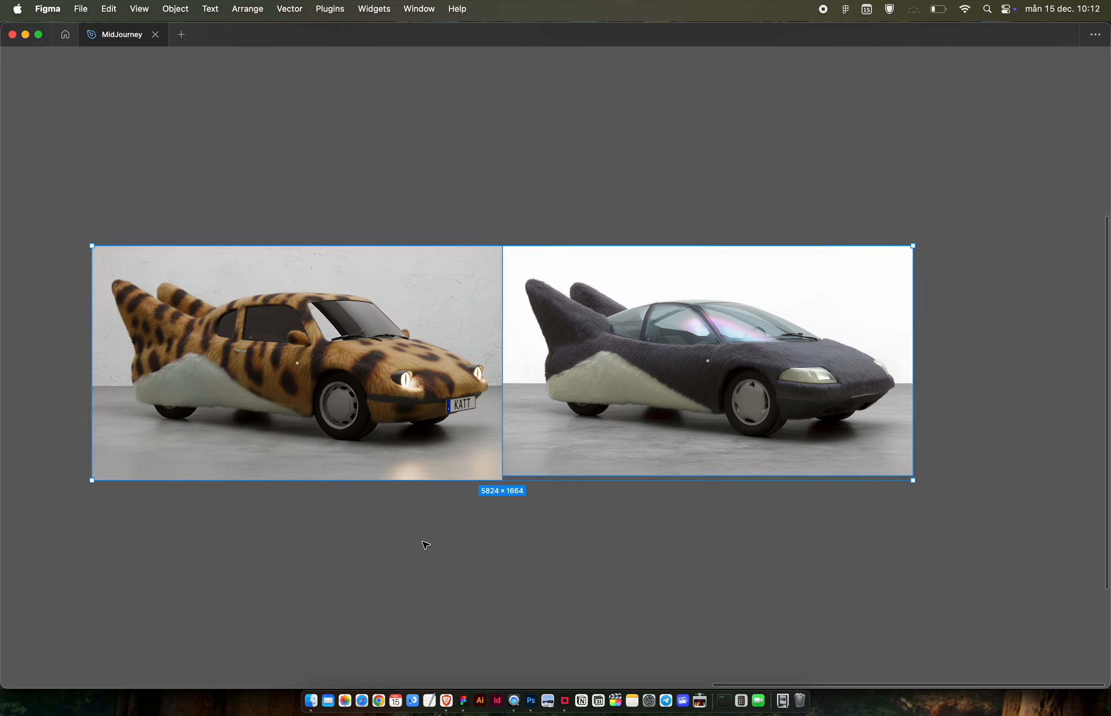
click(426, 545)
scroll(444, 535, up, 2)
scroll(443, 535, left, 1)
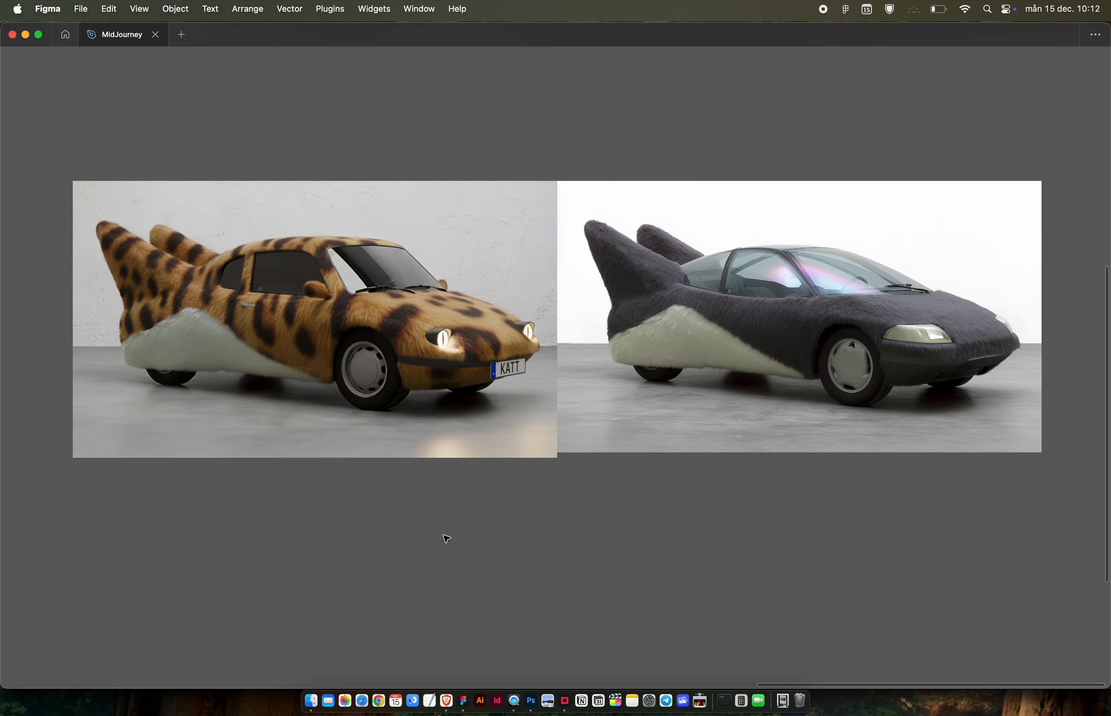